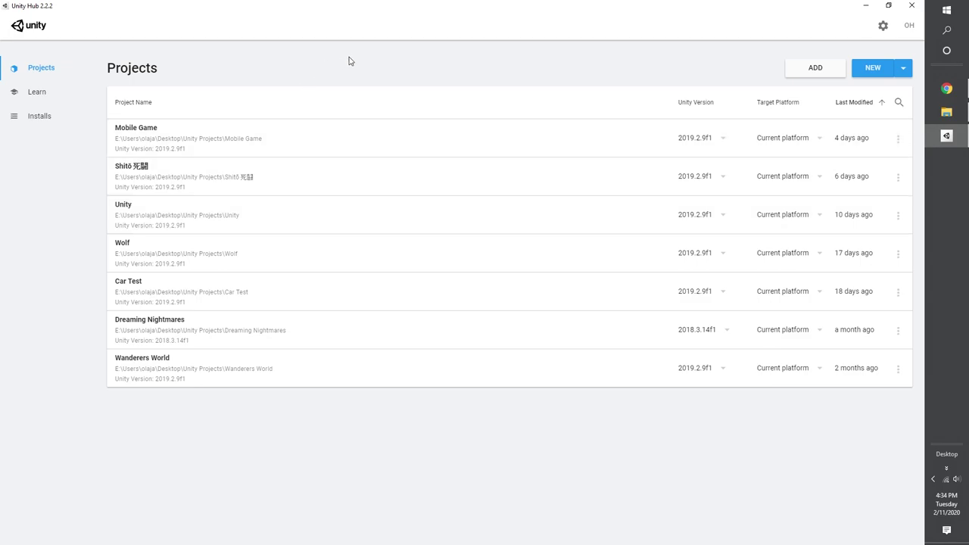
Cycle through the car's camera views in the finished racing game.
click(871, 71)
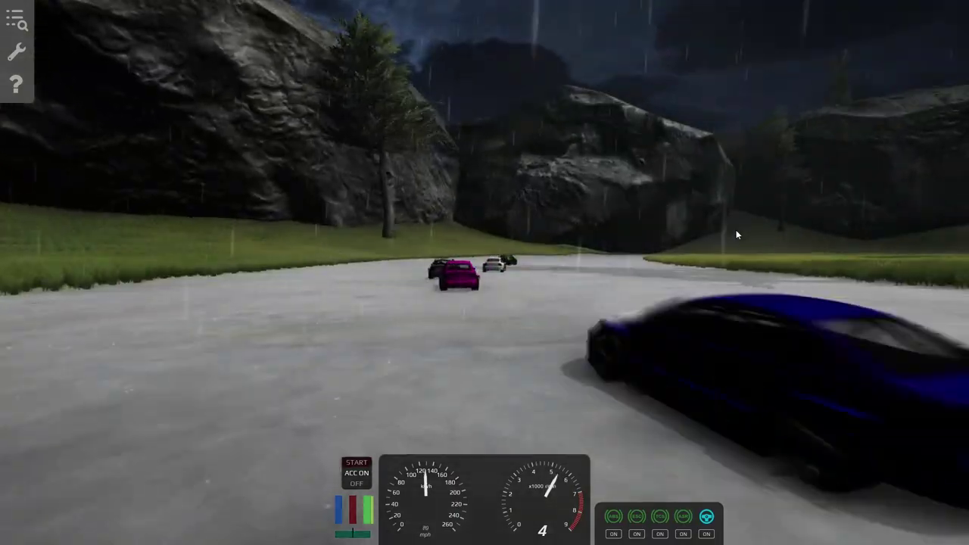
key(c)
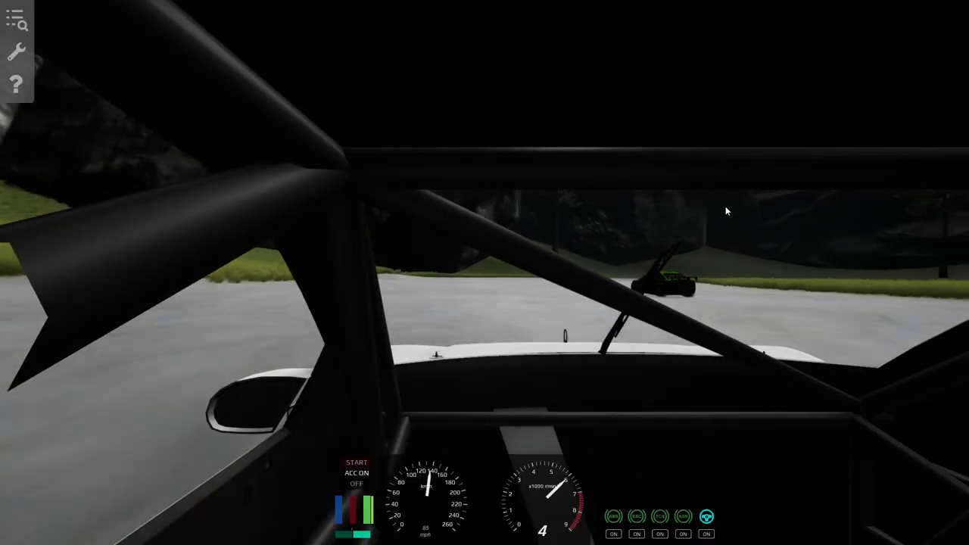
key(c)
key(c)
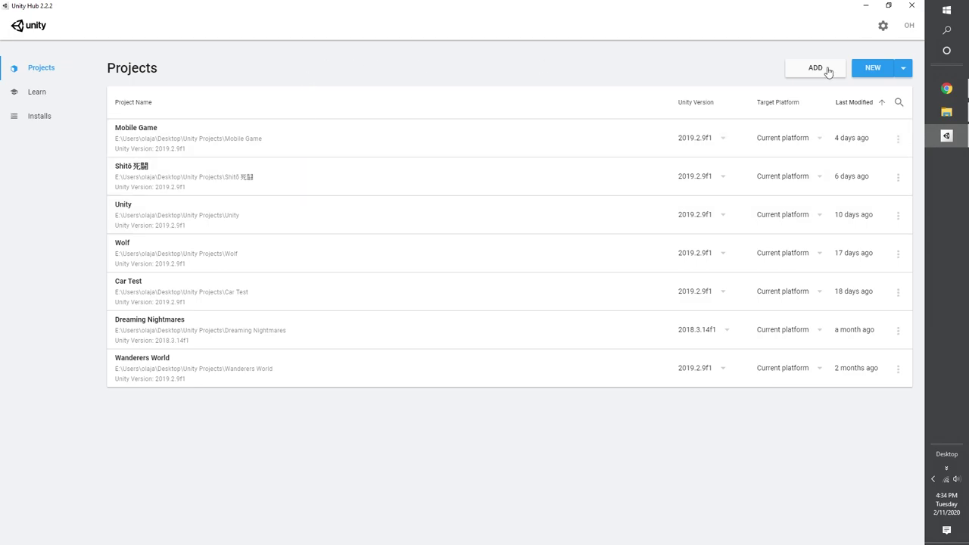
Create a new project named Race Game and import Standard Assets (for Unity 2017.3) from the Asset Store.
click(871, 70)
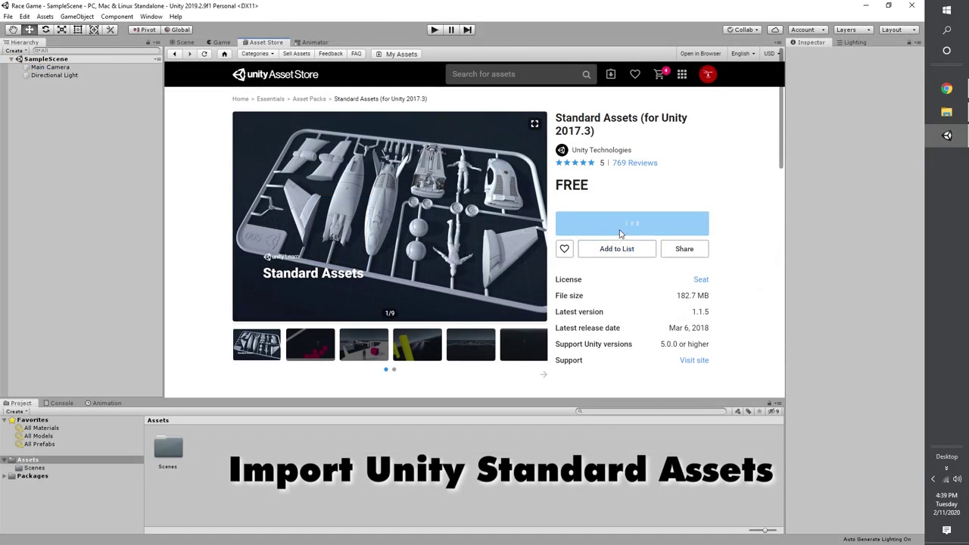
click(629, 286)
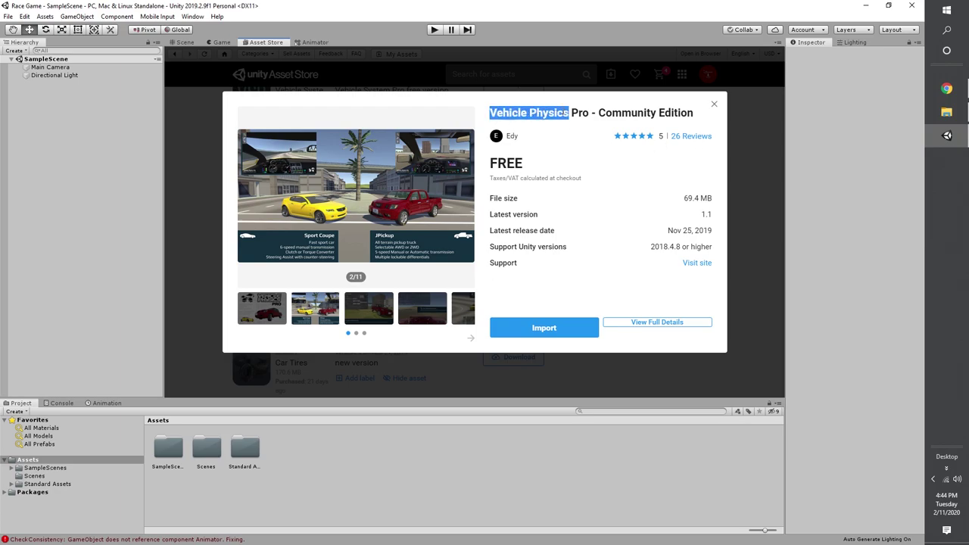
Import the free Vehicle Physics Pro - Community Edition asset into the project.
drag(490, 112, 621, 113)
click(509, 164)
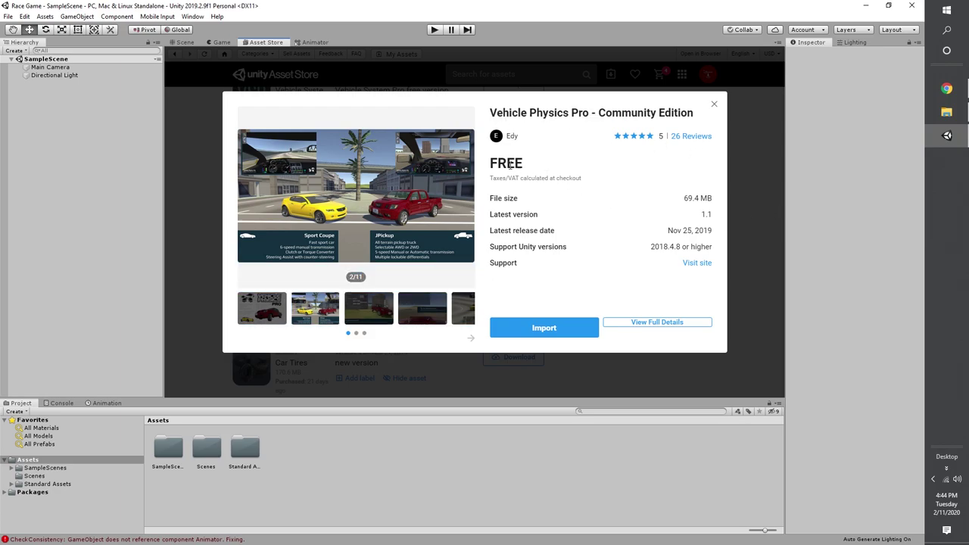
click(566, 326)
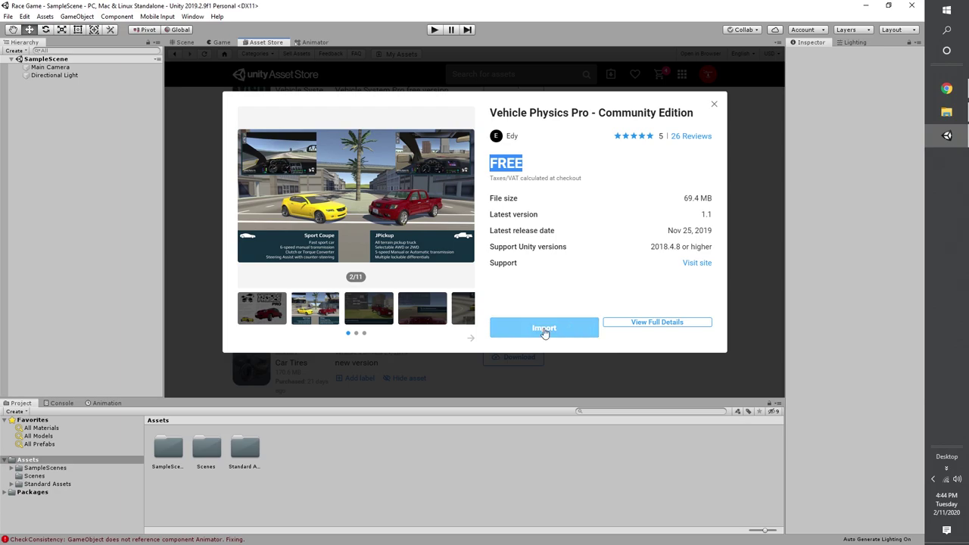
click(550, 329)
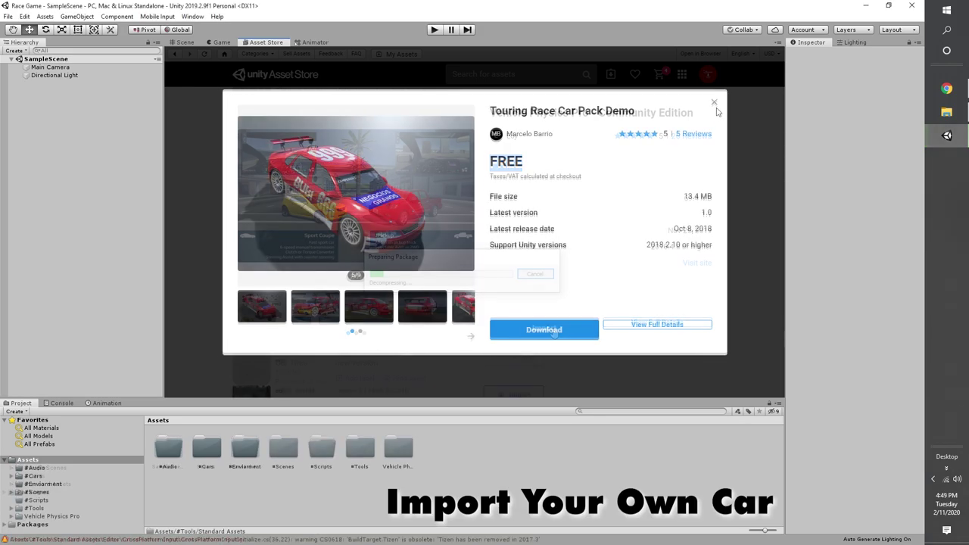
Close the Touring Race Car Pack Demo details and review the preview images of the Modern Touring Car Pack Demo.
click(714, 104)
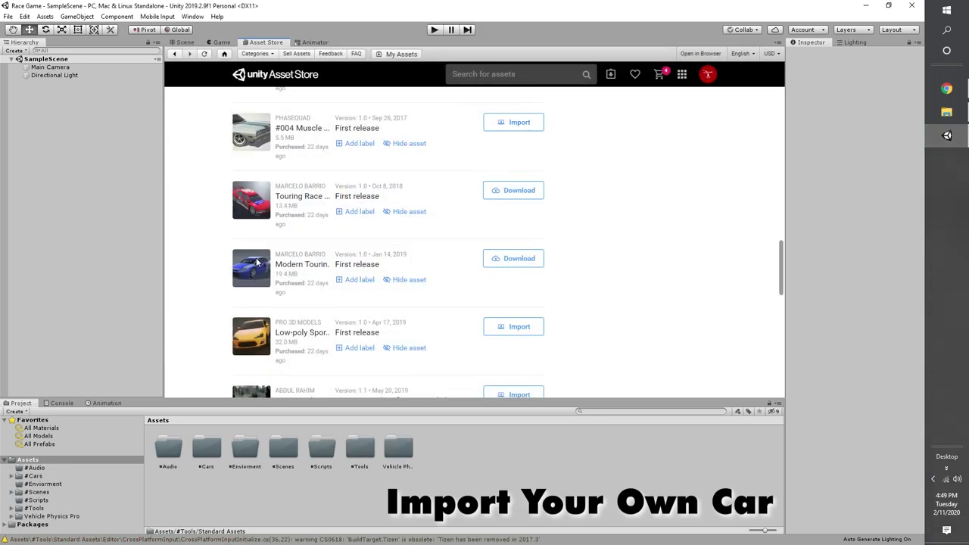
click(304, 270)
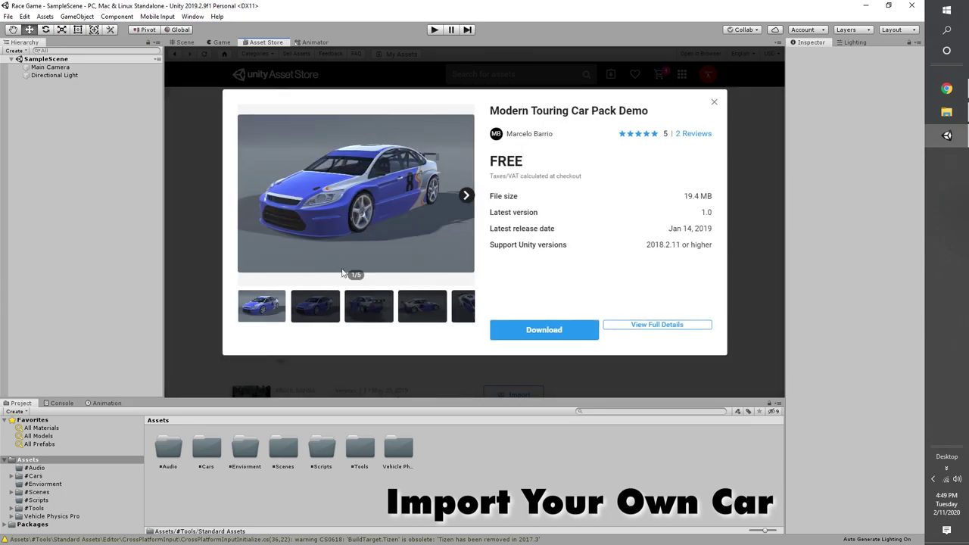
click(337, 318)
click(374, 318)
click(401, 319)
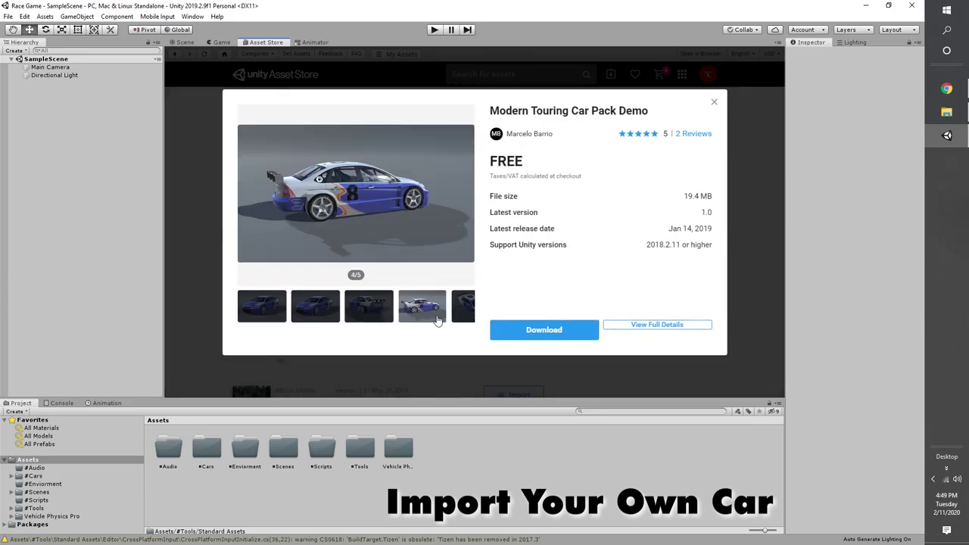
click(471, 315)
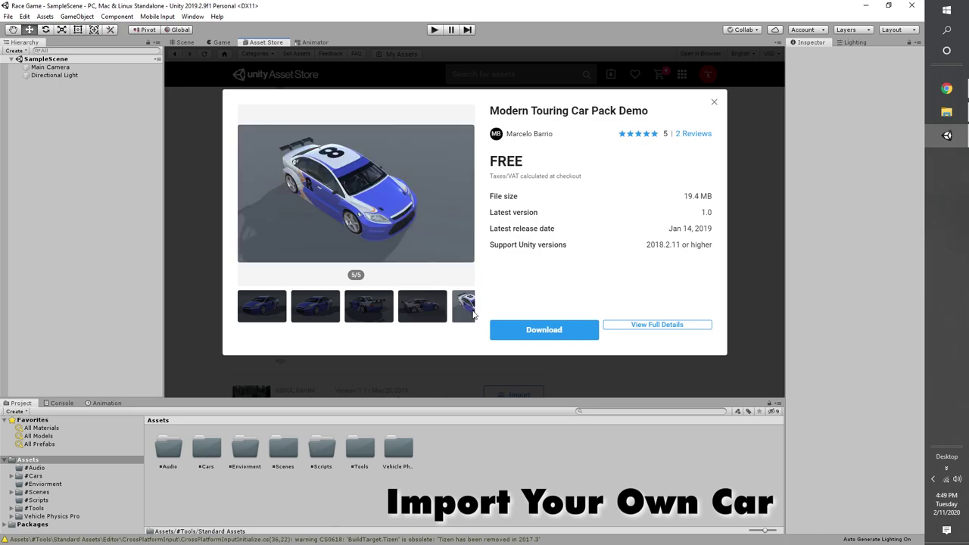
click(715, 106)
scroll(579, 188, down, 10)
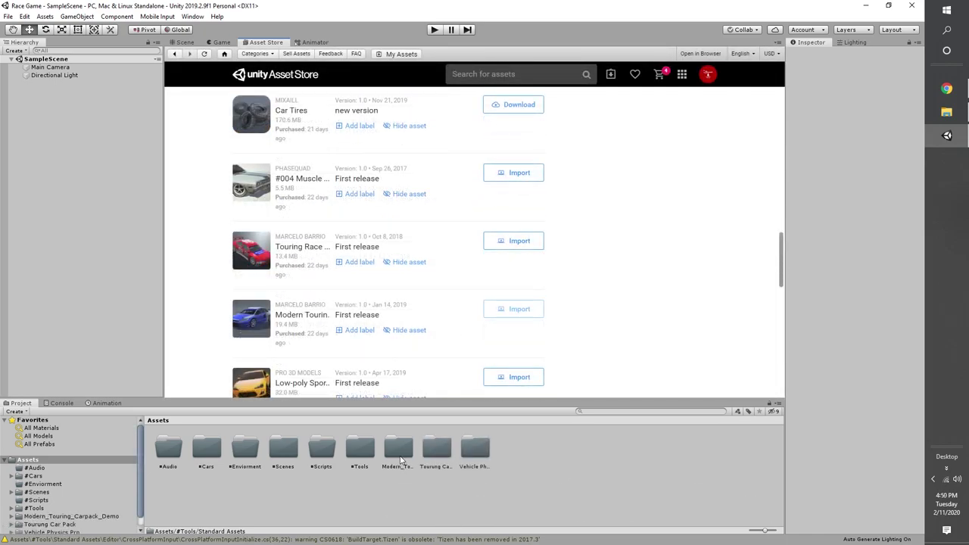
Move the imported Modern_Touring_Carpack_Demo and Touring Car Pack folders into the #Cars folder.
drag(419, 458, 315, 455)
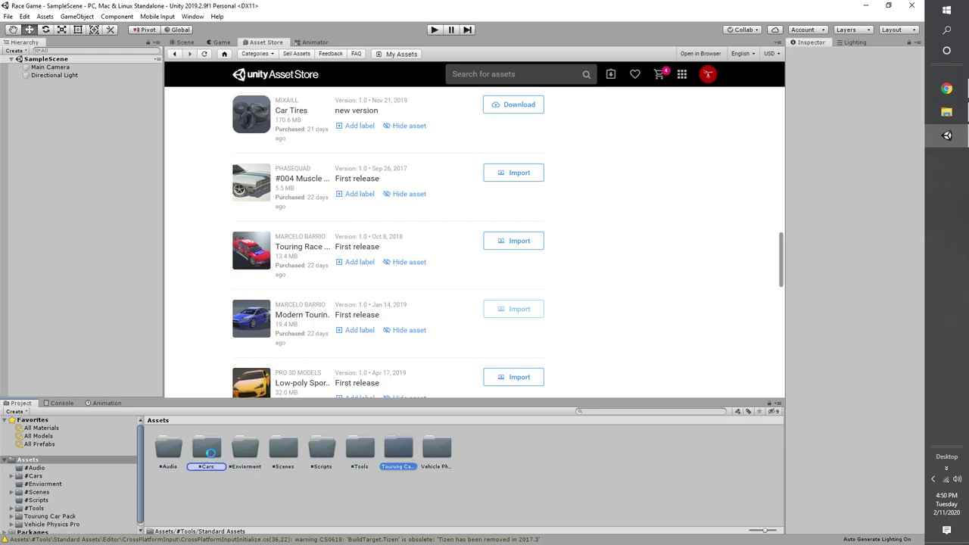
drag(210, 453, 210, 453)
Open the Sport Coupe Demo scene from the Scenes folder of Vehicle Physics Pro.
double_click(395, 452)
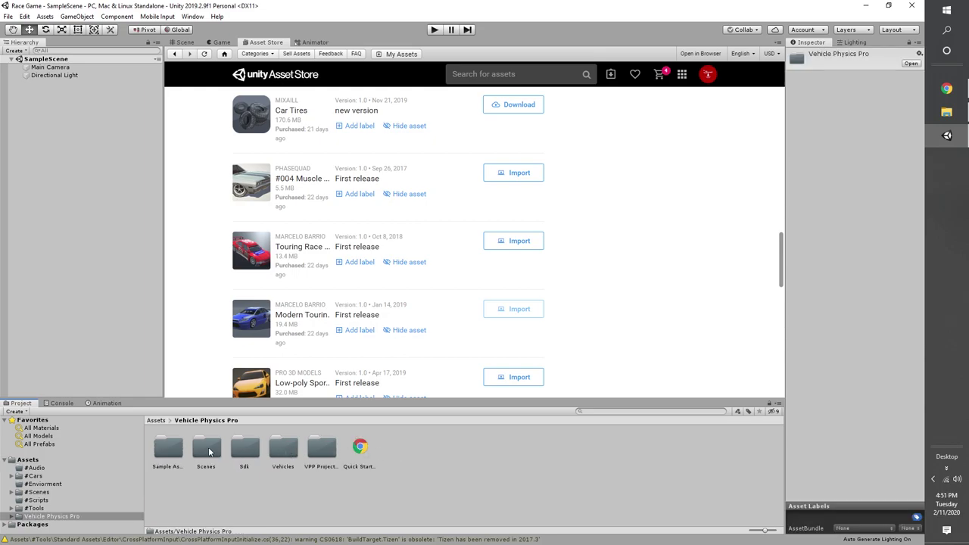
double_click(207, 450)
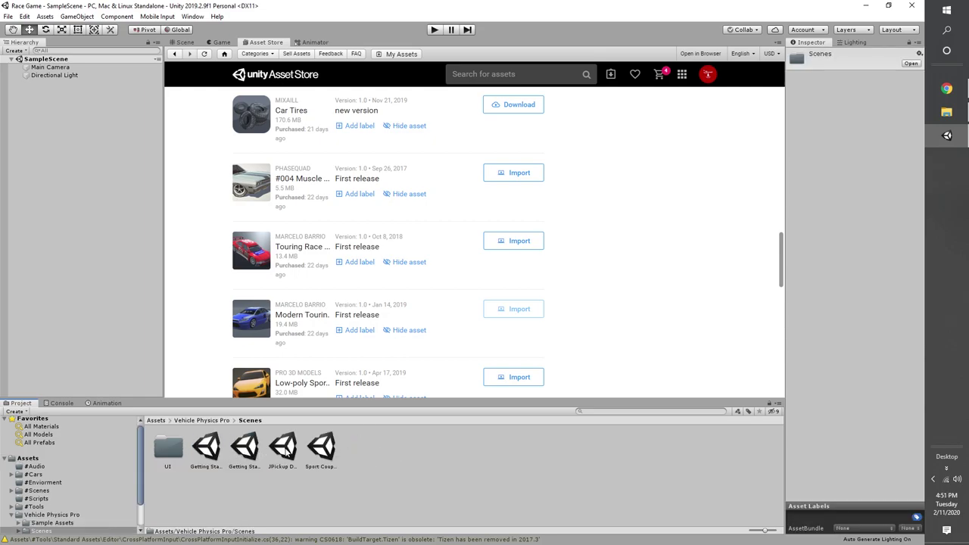
click(316, 453)
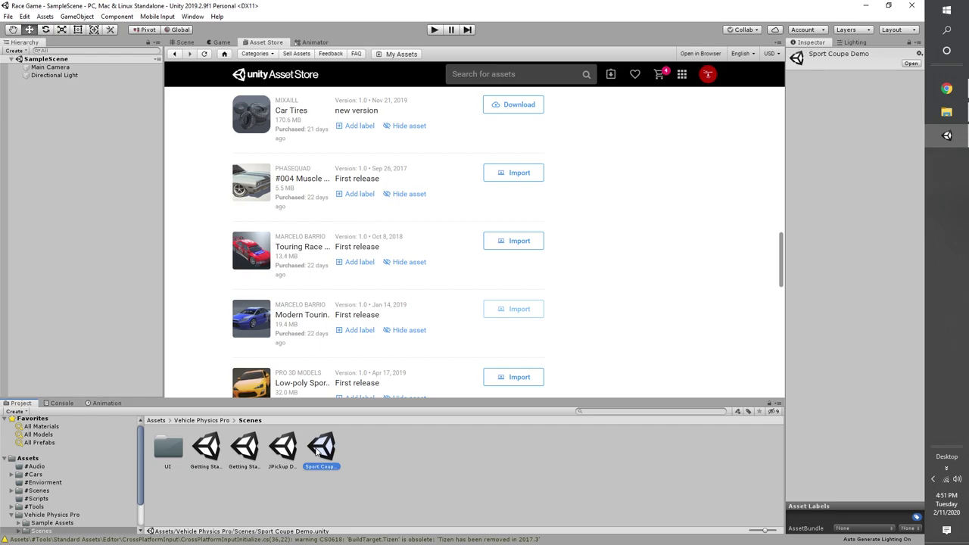
double_click(318, 452)
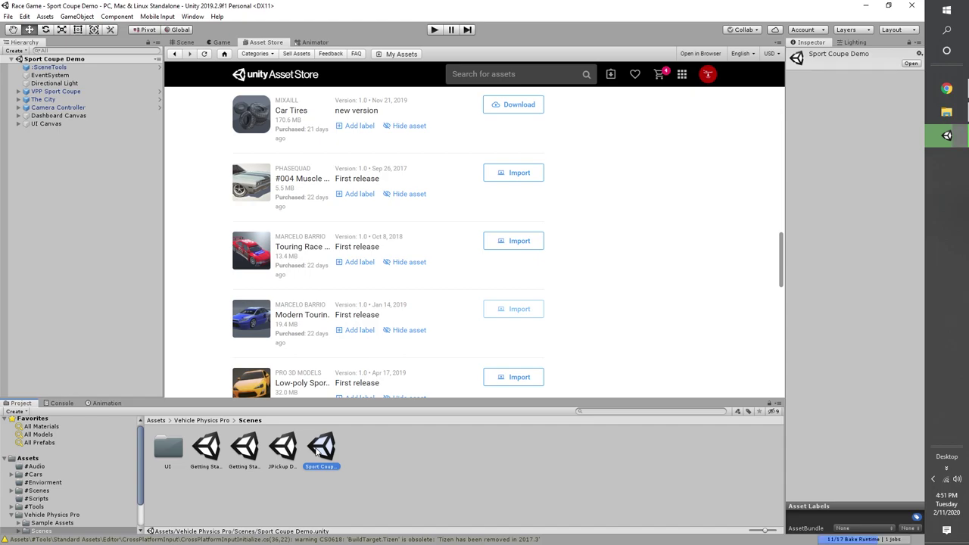
Run the Sport Coupe Demo scene in the Game view and start the car's engine.
click(219, 42)
click(434, 30)
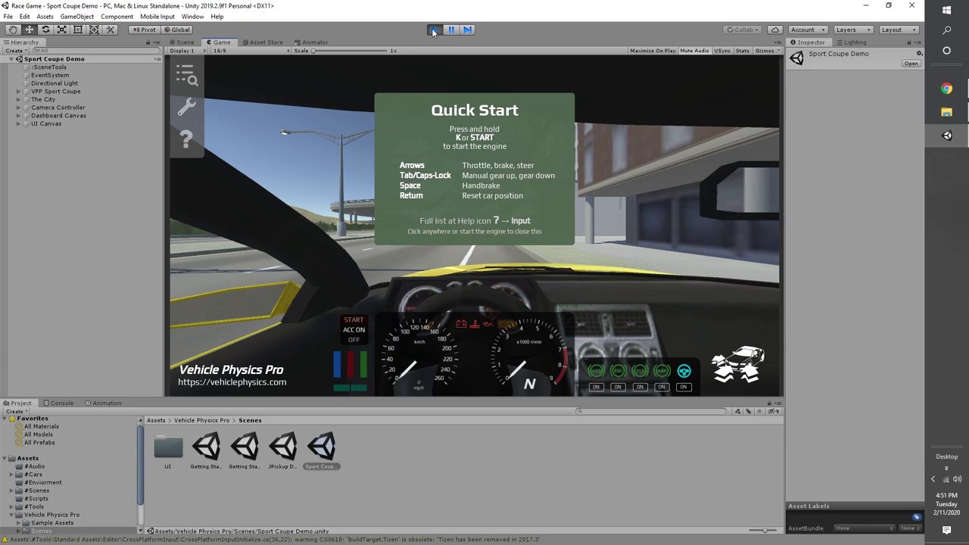
key(k)
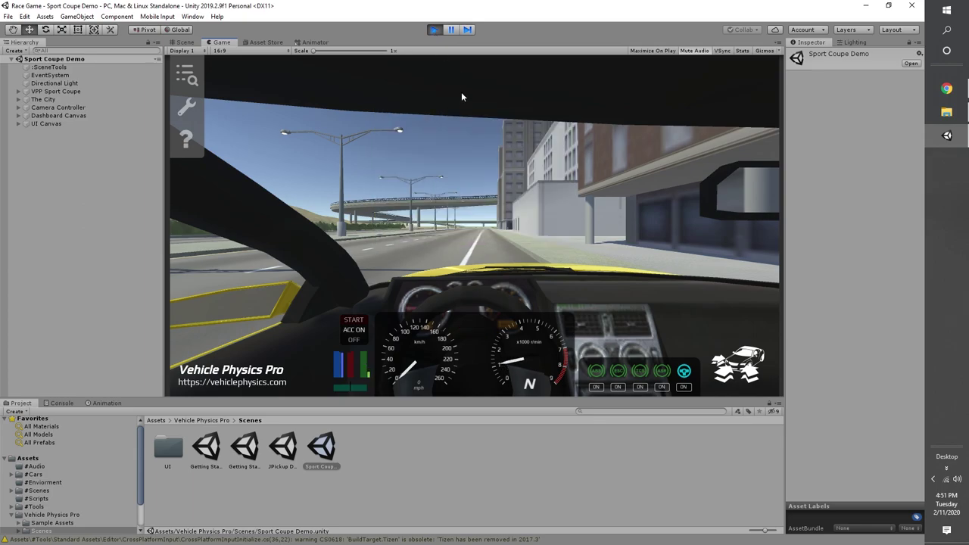
Test-drive the sport coupe through the city from the cockpit view, trying the throttle, steering, brakes and handbrake.
key(w)
key(a)
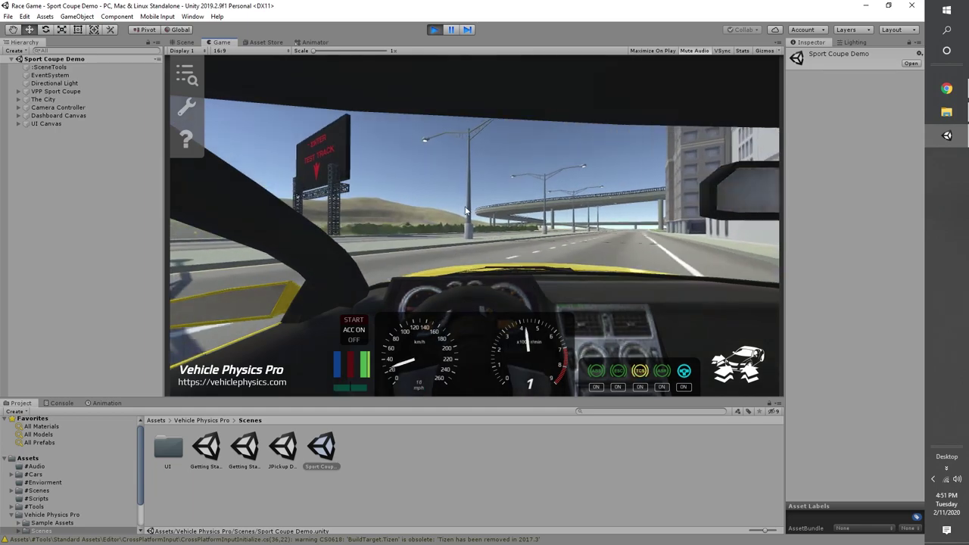
key(d)
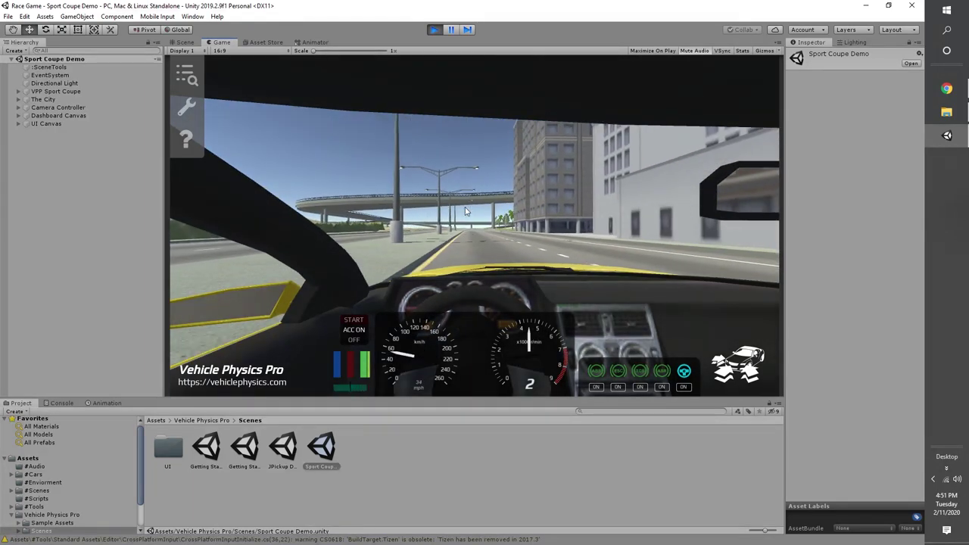
key(d)
key(a)
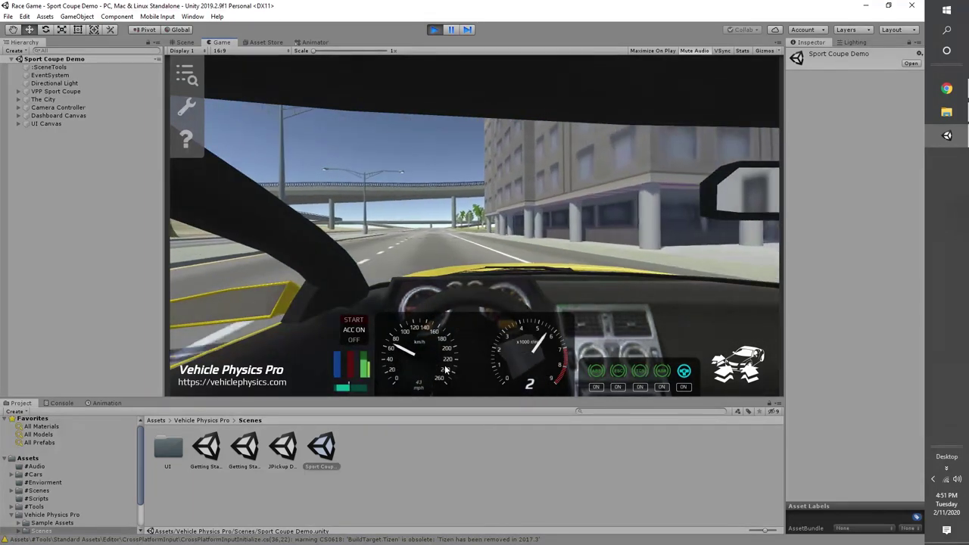
key(s)
key(d)
key(space)
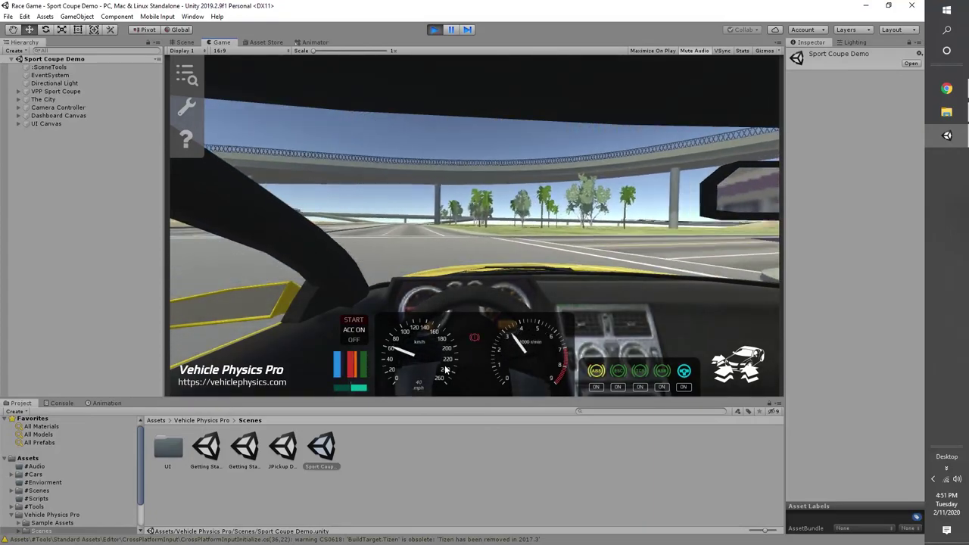
key(w)
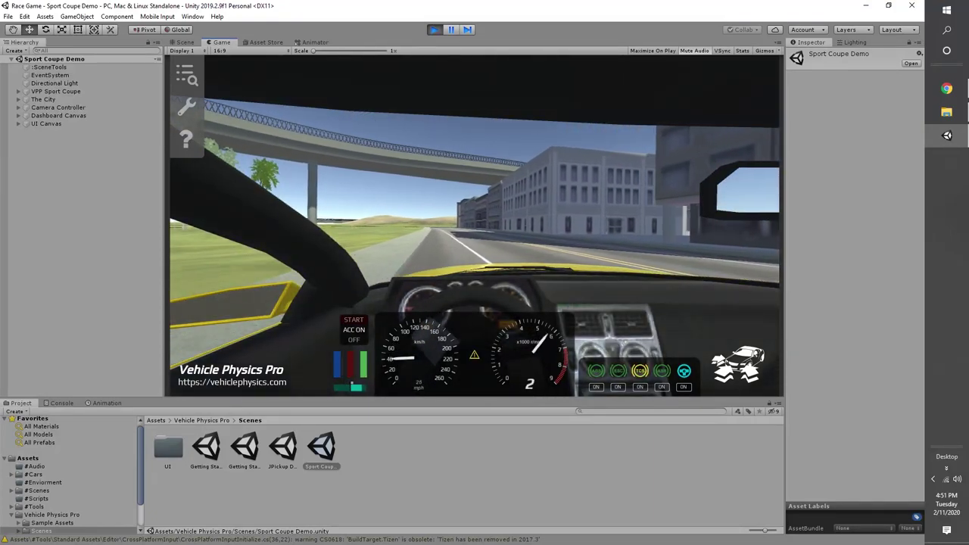
key(a)
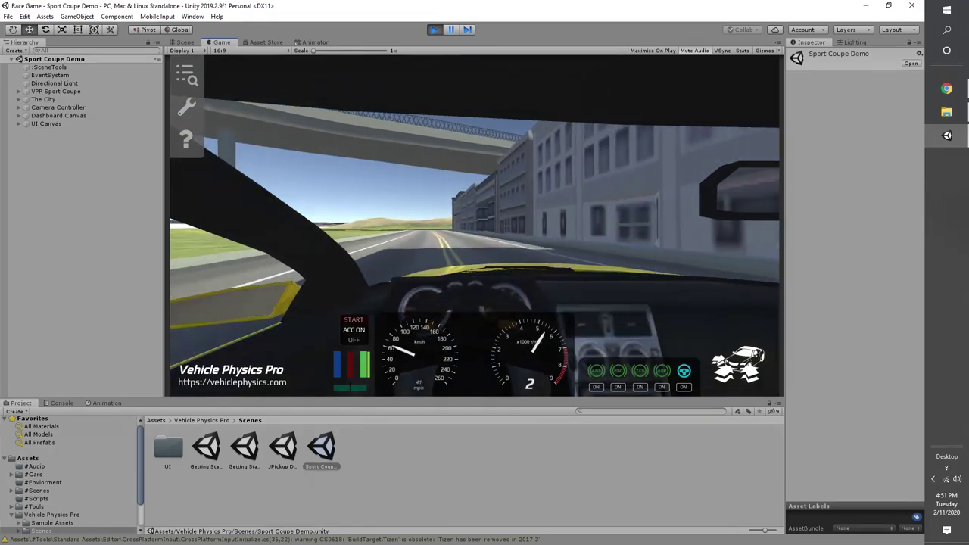
key(Down)
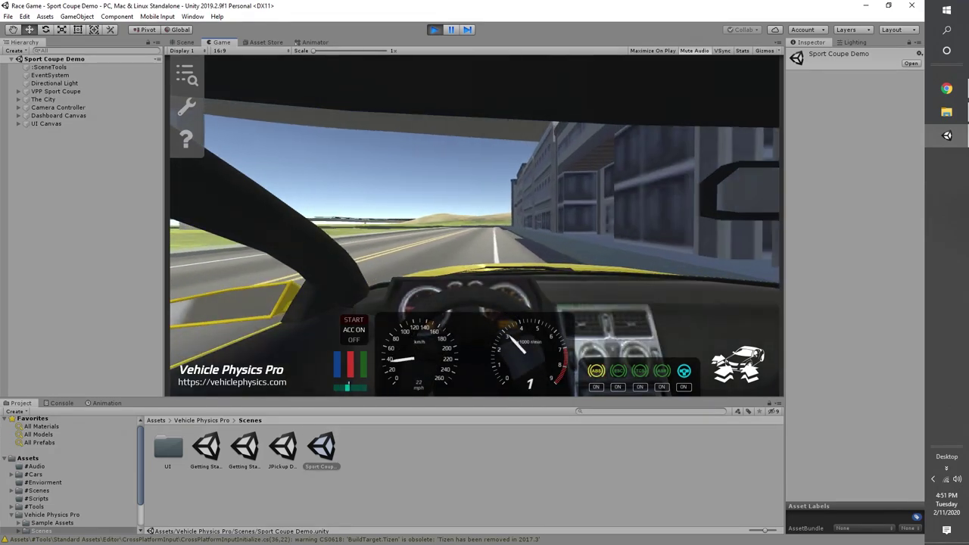
Cycle through the sport coupe's camera views while driving it along the road and across the grass.
key(c)
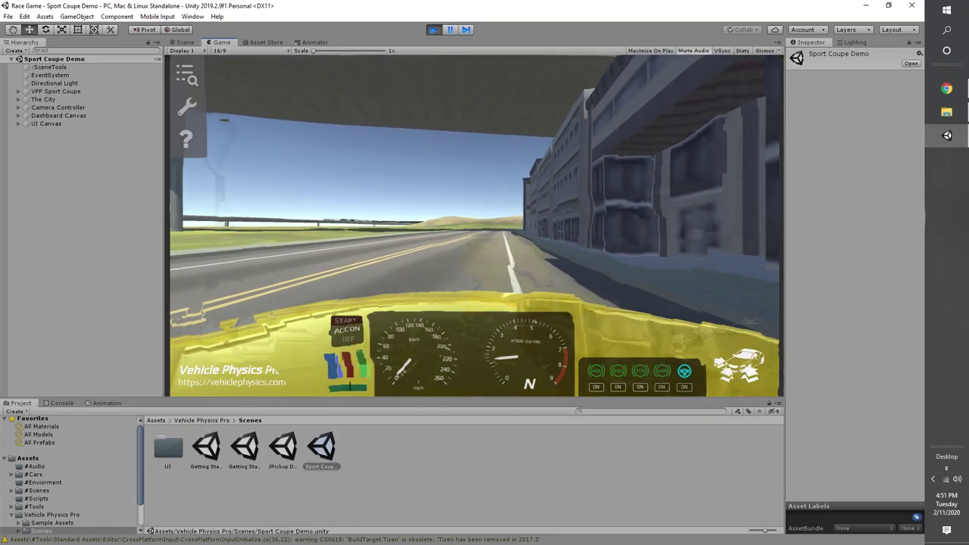
key(c)
key(Up)
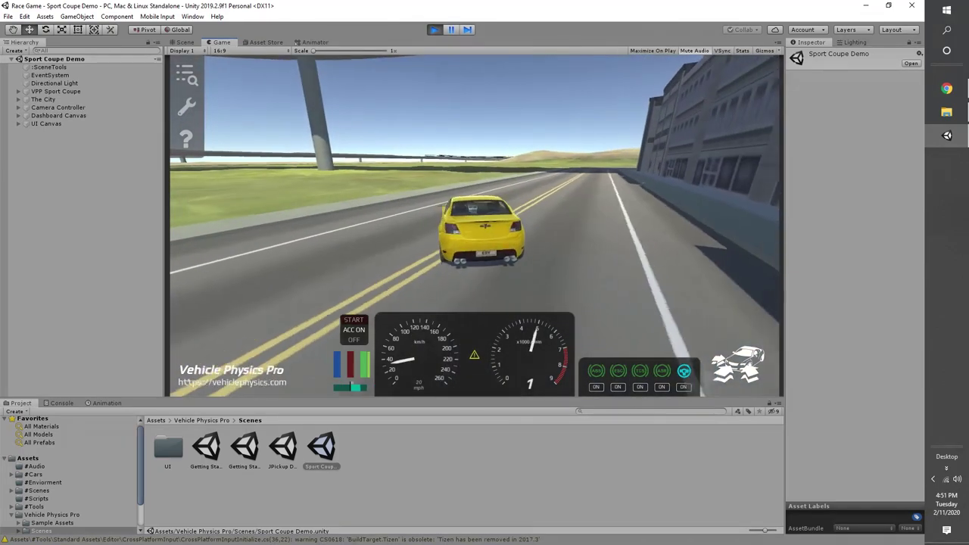
key(c)
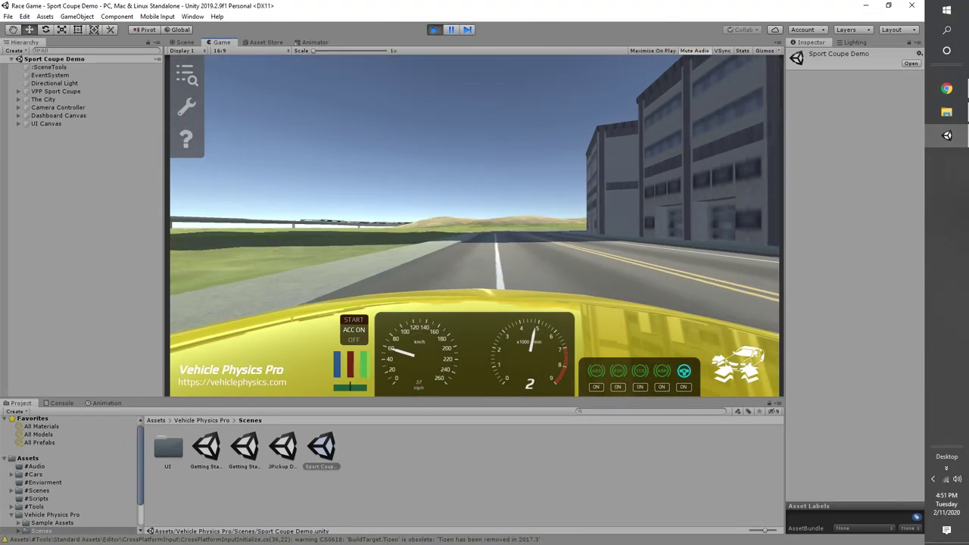
key(c)
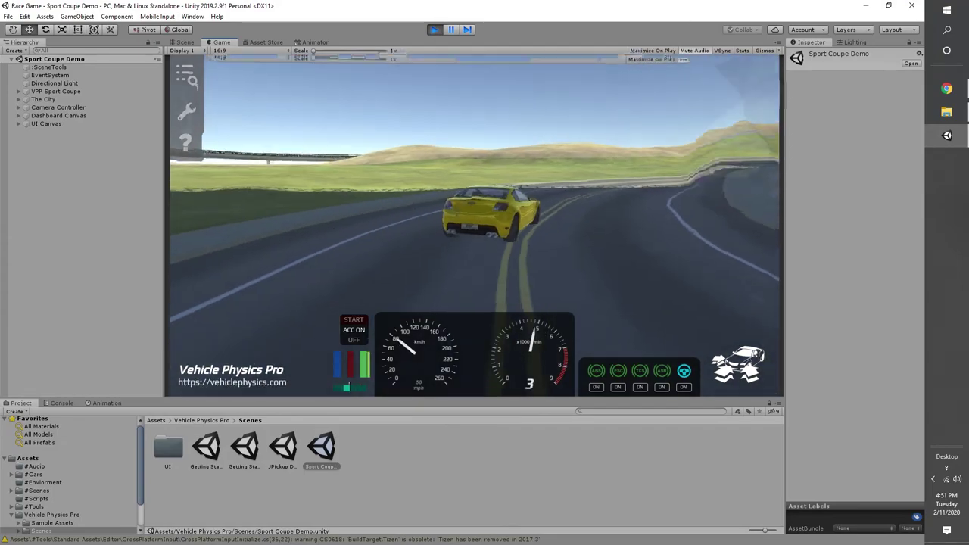
key(c)
key(c)
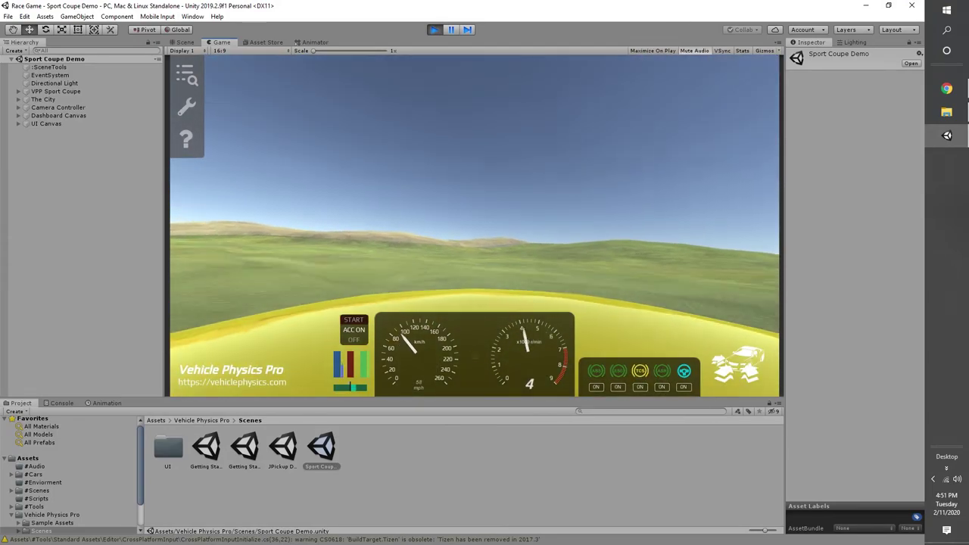
key(d)
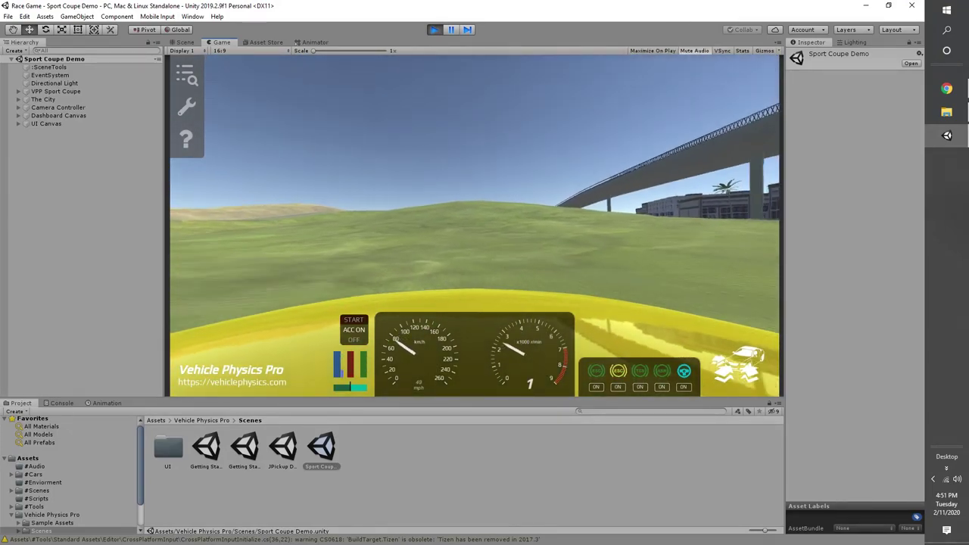
key(d)
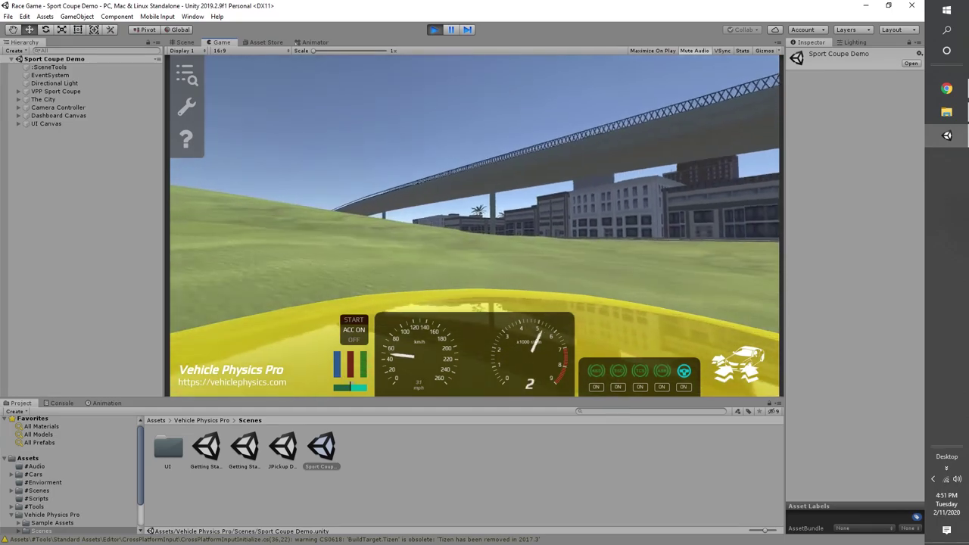
key(c)
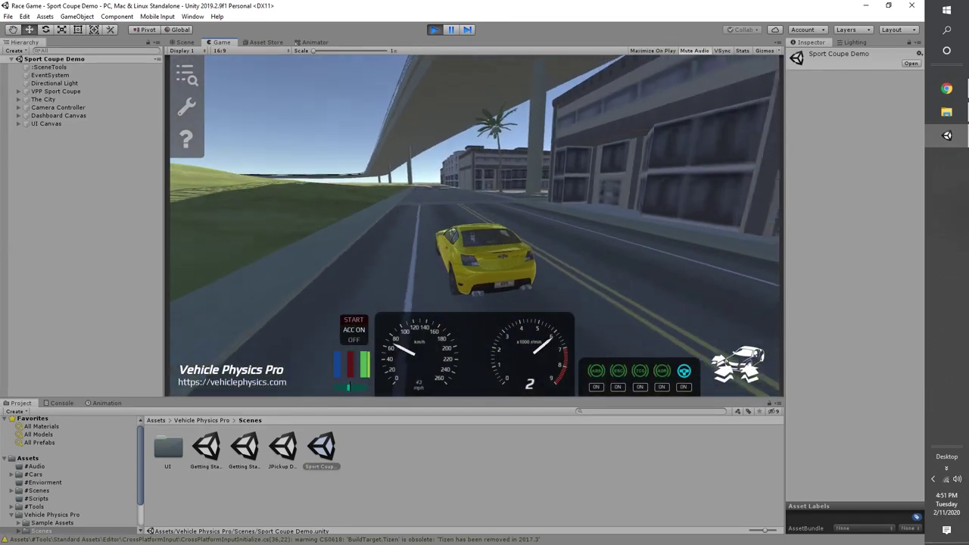
Drive the sport coupe through the city and over the ramps while cycling through its camera views.
key(d)
key(space)
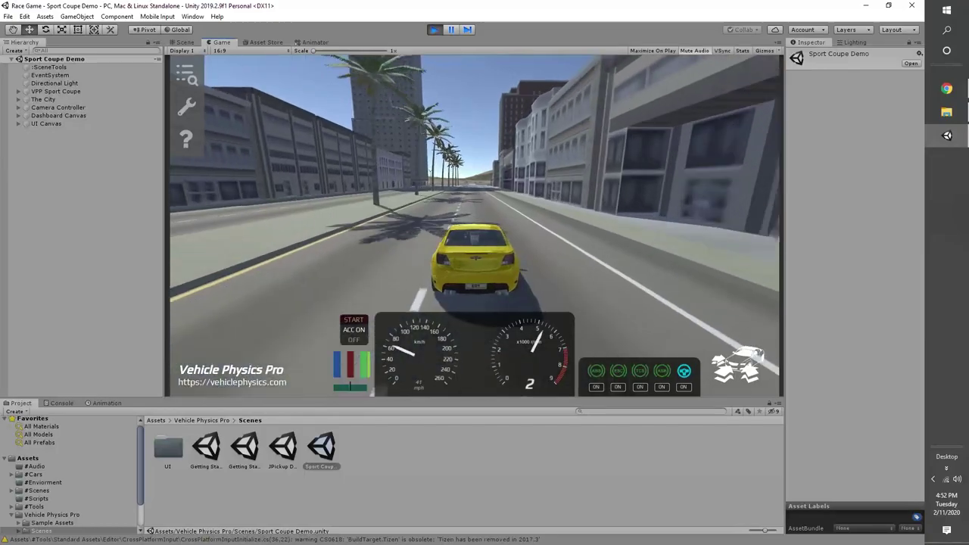
key(c)
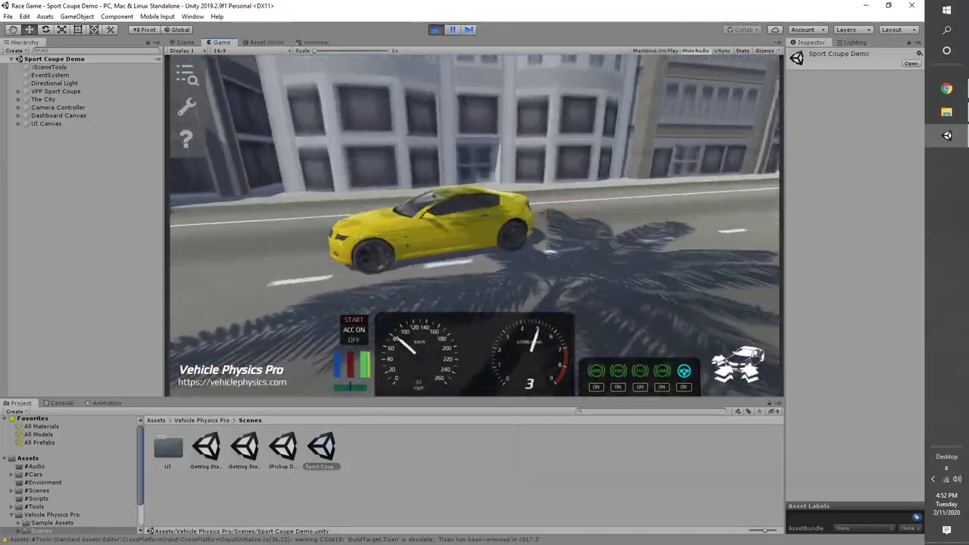
key(c)
key(c)
key(c)
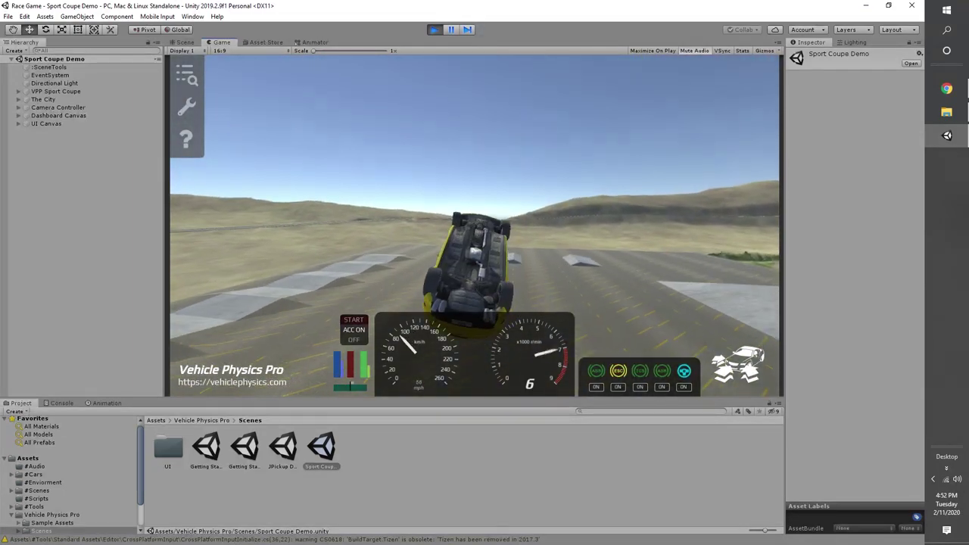
Turn the car back towards the city, accelerate and brake, and end the Sport Coupe Demo test run.
key(d)
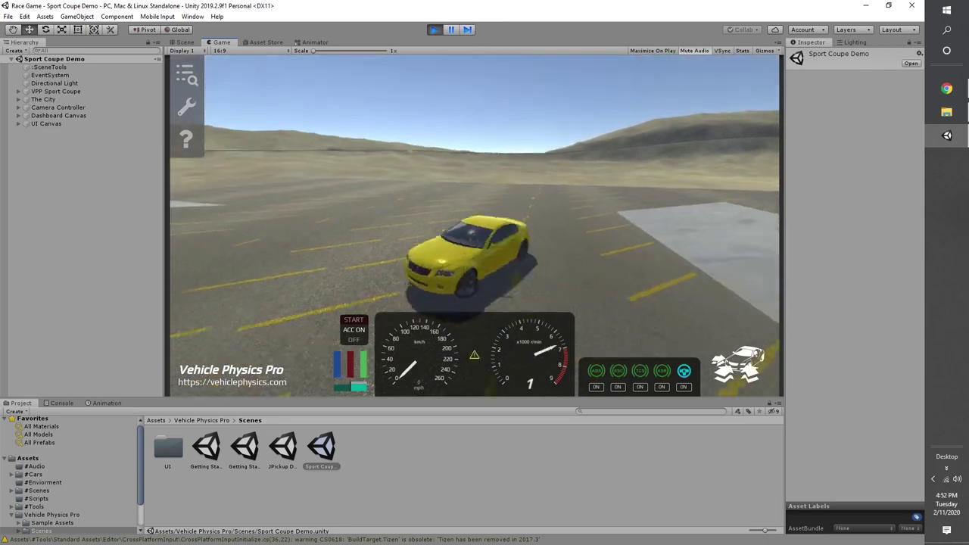
key(Up)
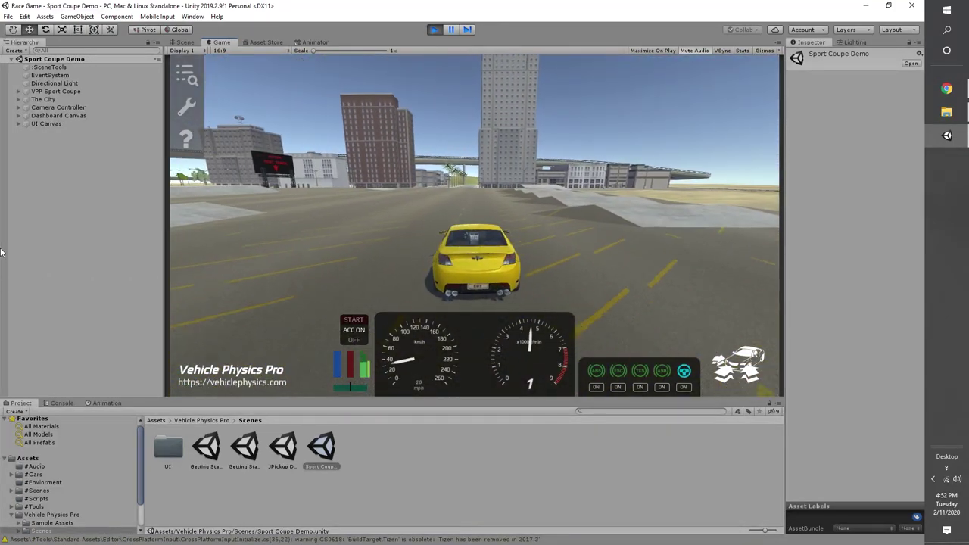
key(s)
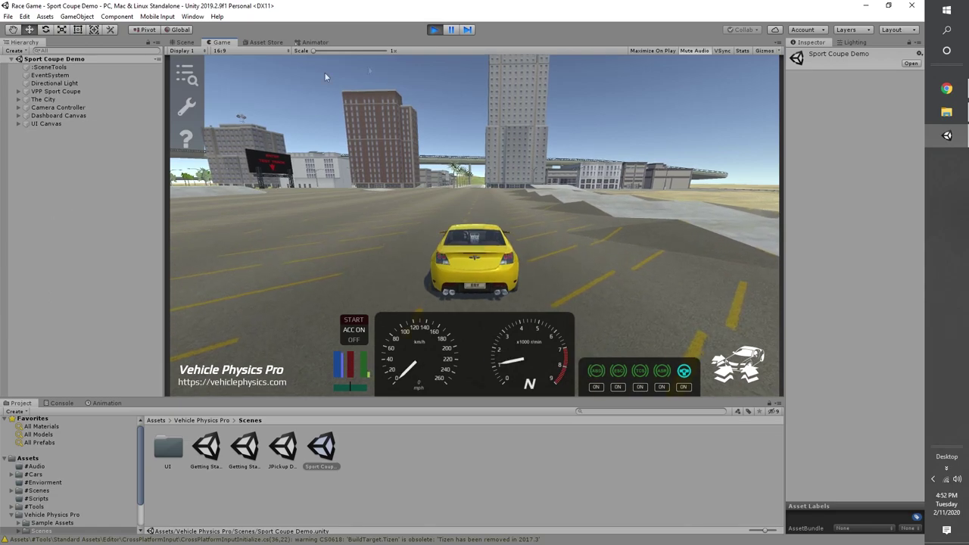
click(433, 31)
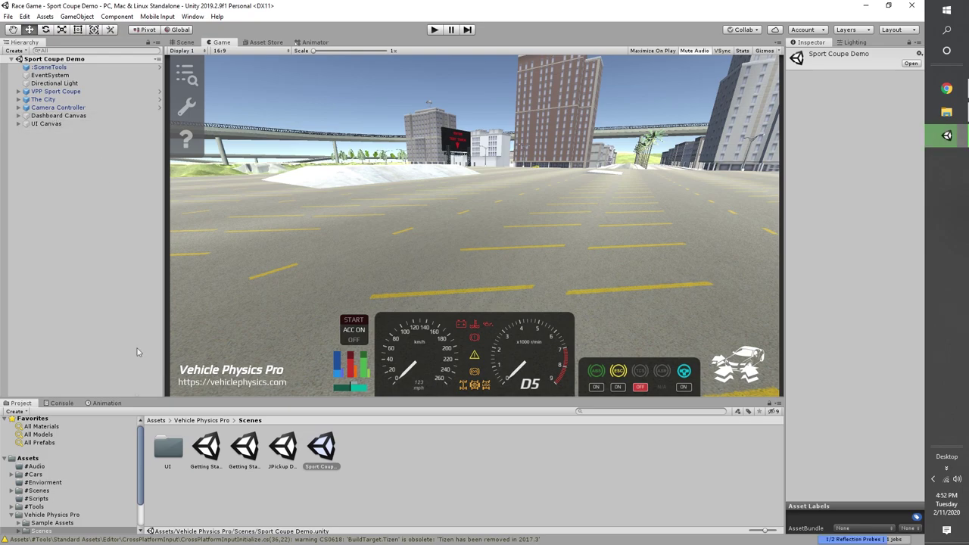
Create two empty GameObjects at the root of the Sport Coupe Demo scene.
key(ctrl+shift+n)
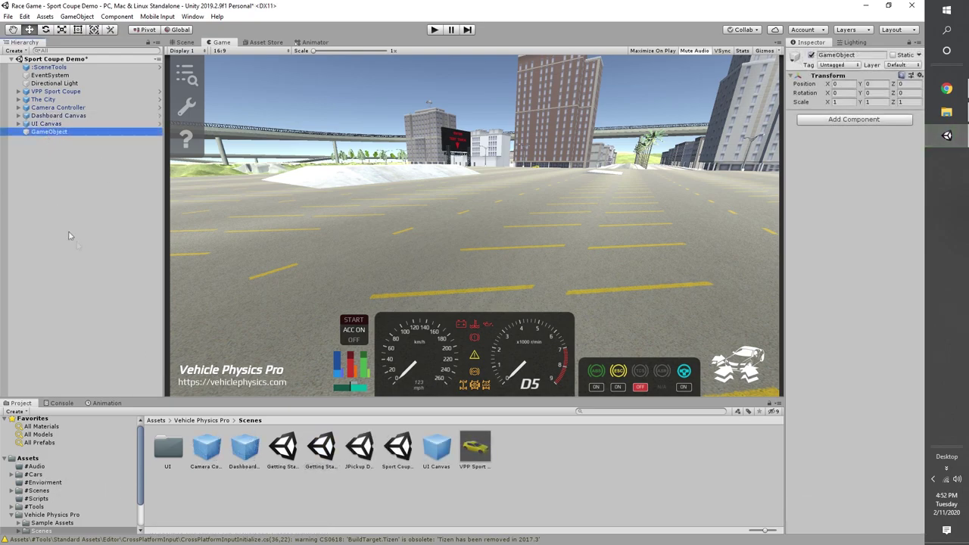
right_click(108, 313)
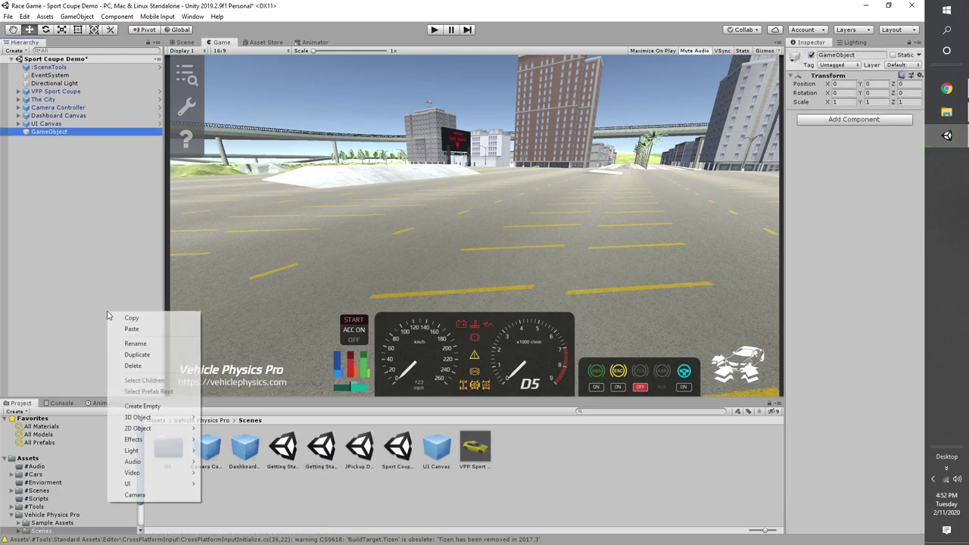
click(132, 406)
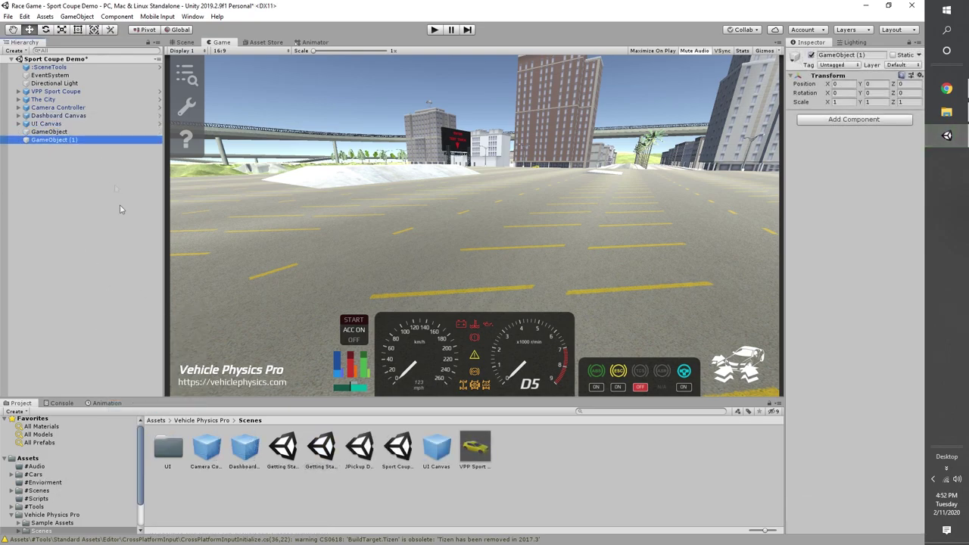
click(54, 141)
click(58, 153)
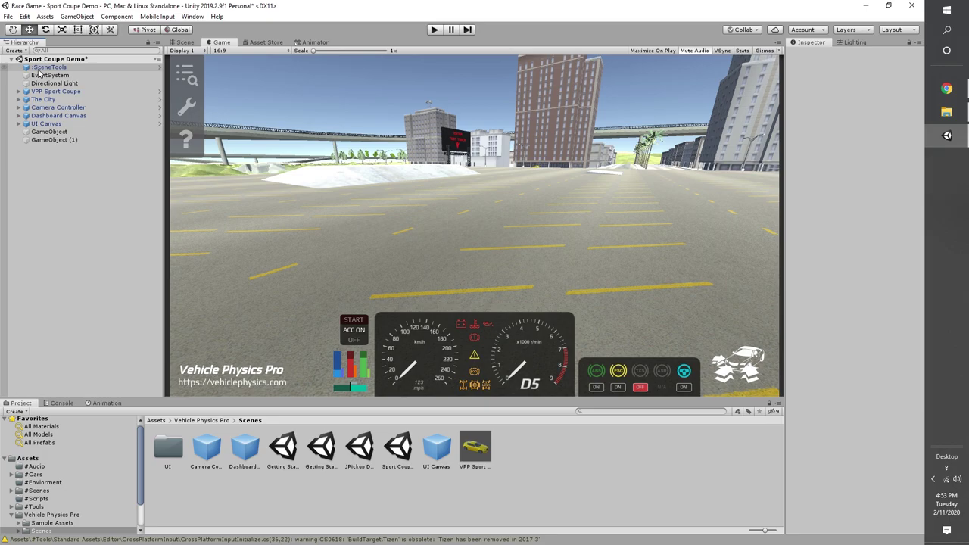
Parent VPP Sport Coupe, Camera Controller, Dashboard Canvas and UI Canvas to the first empty GameObject.
click(59, 91)
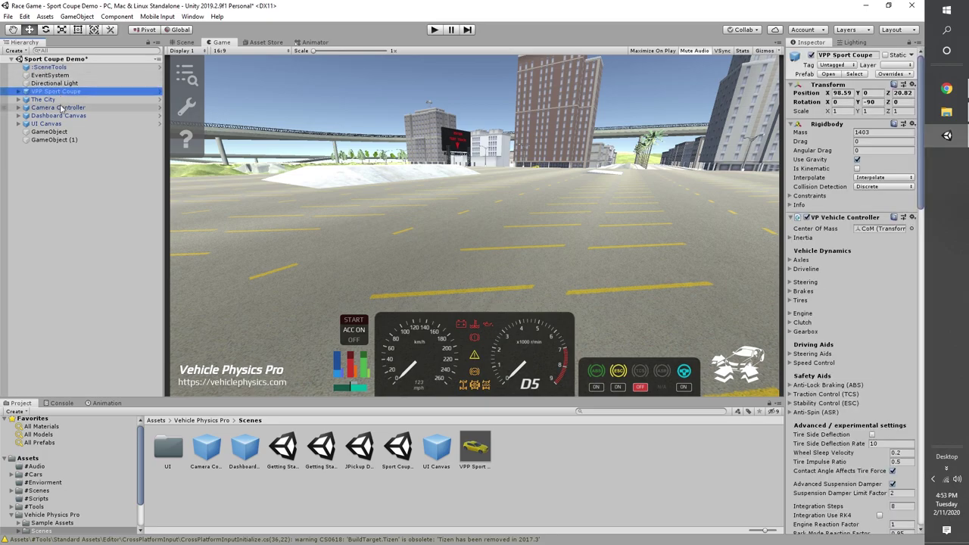
ctrl+click(64, 108)
ctrl+click(94, 117)
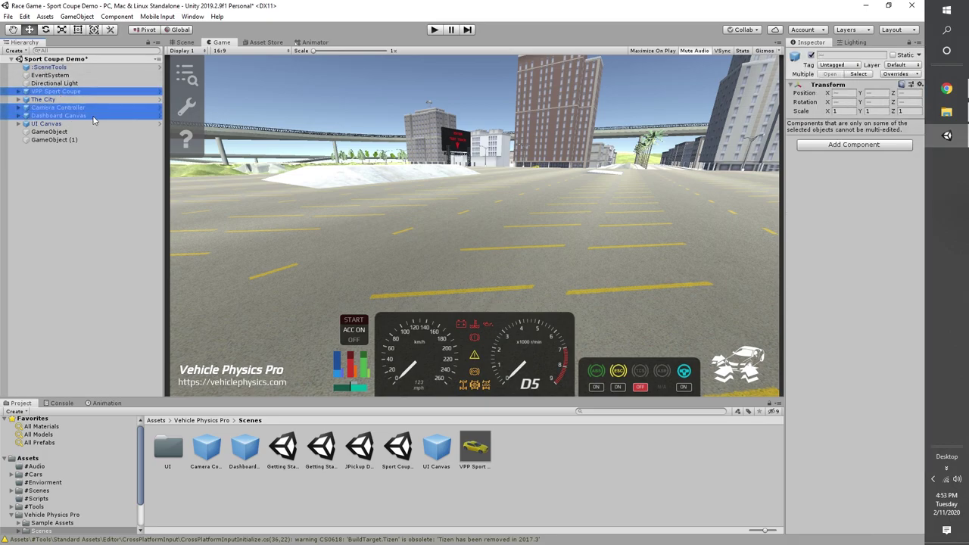
ctrl+click(59, 125)
drag(59, 125, 73, 134)
Rename the parent GameObject to Car and save it as a prefab in the Vehicle Physics Pro Scenes folder.
click(51, 100)
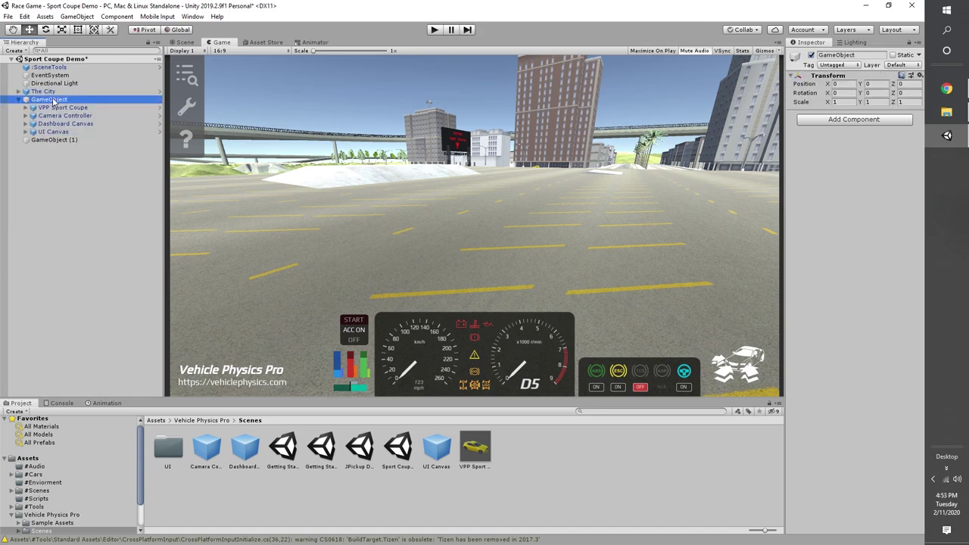
click(53, 100)
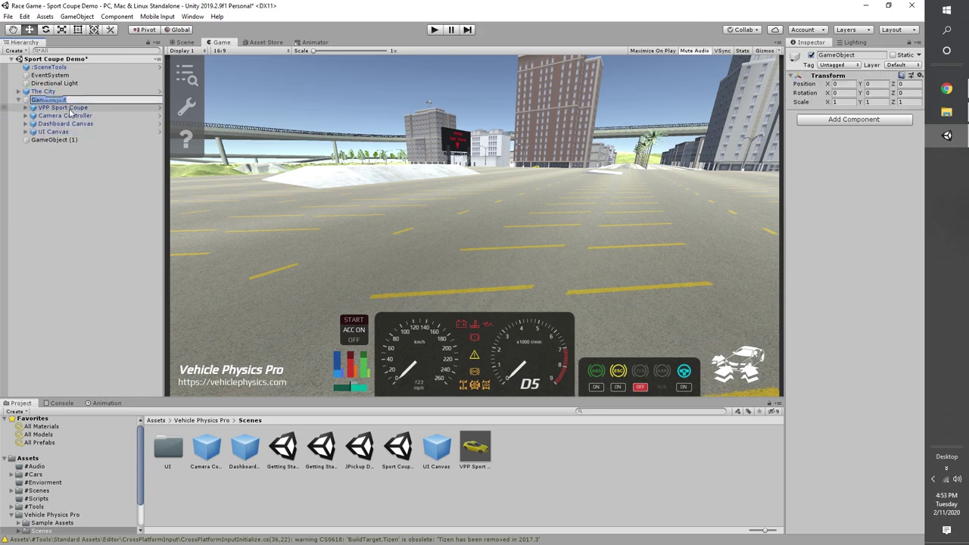
key(Return)
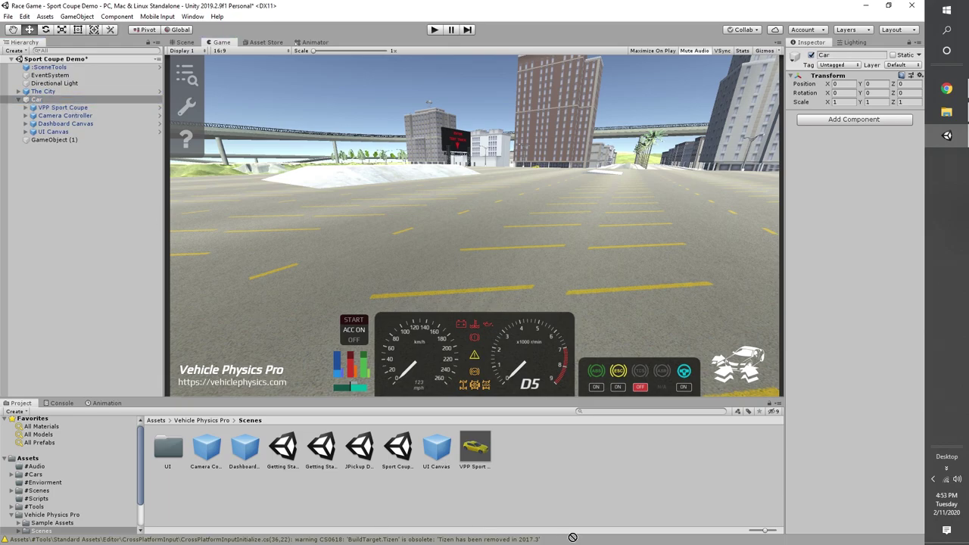
drag(603, 473, 602, 499)
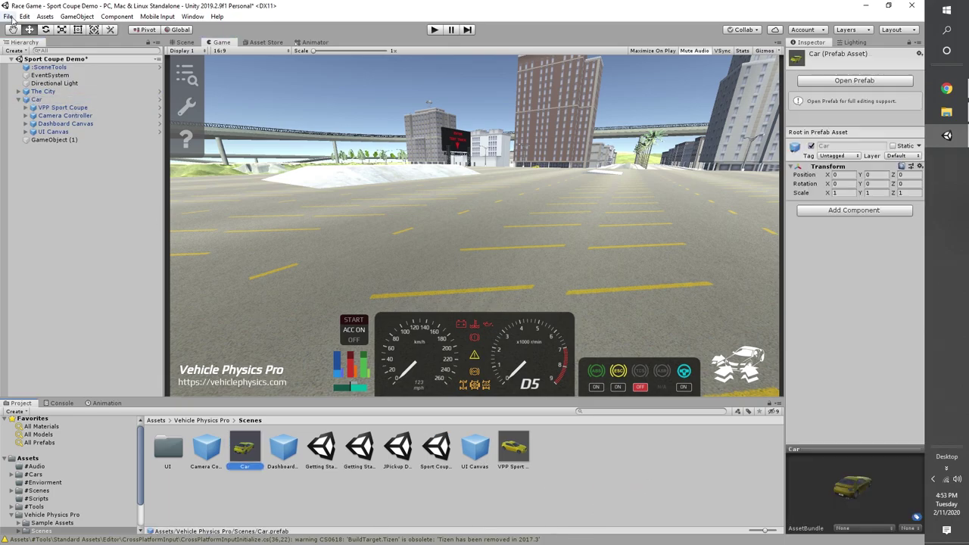
Start a new scene named "Test !" and show it in the Scene view.
click(43, 16)
click(17, 31)
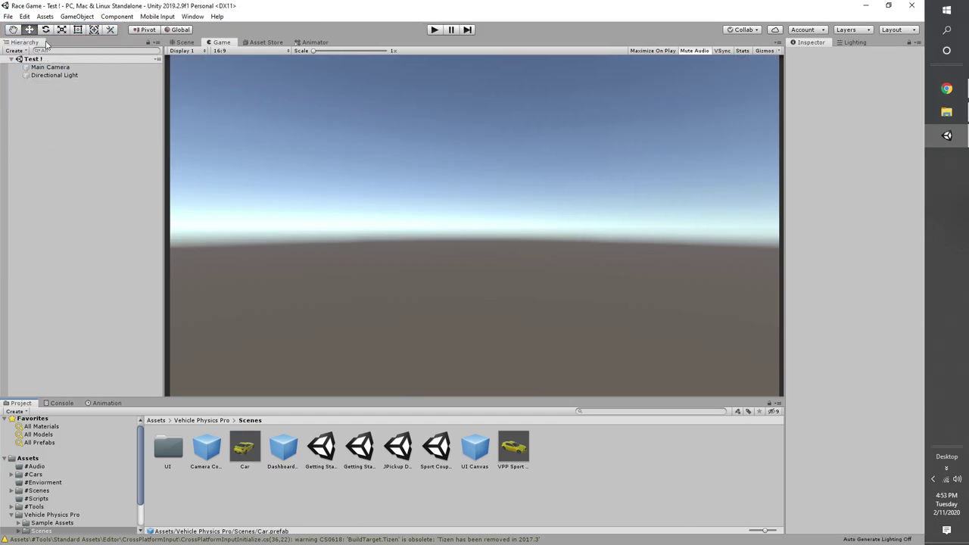
click(181, 43)
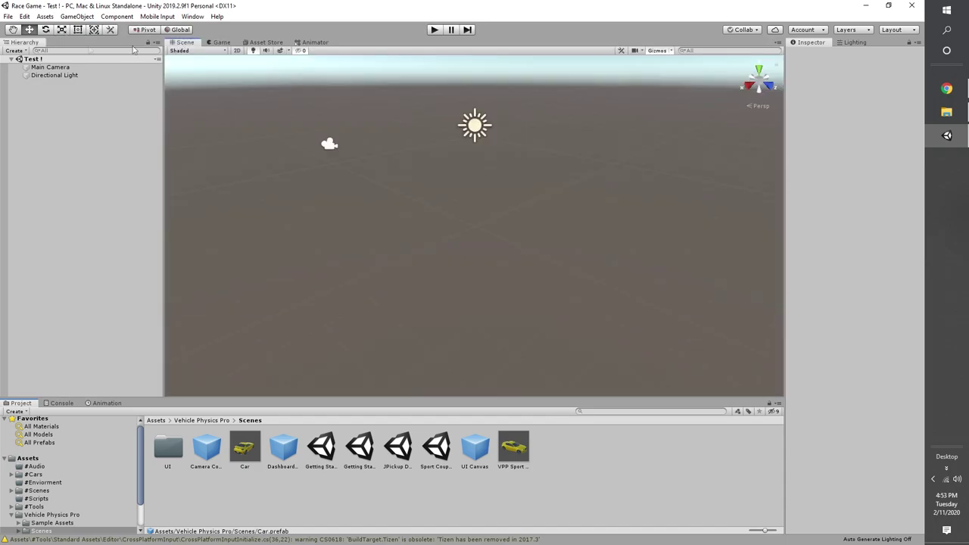
Add a 3D Plane to the Test ! scene as the ground.
click(76, 16)
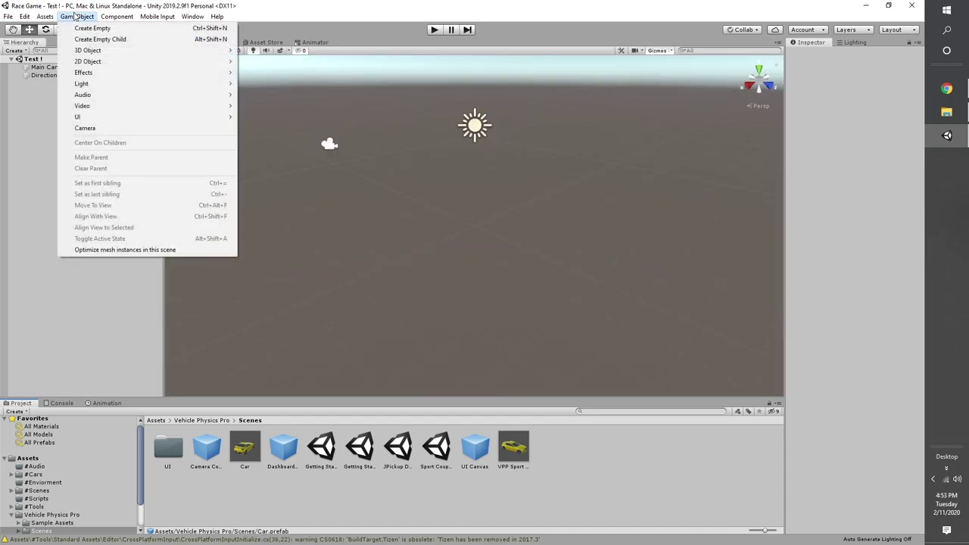
mouse_move(125, 61)
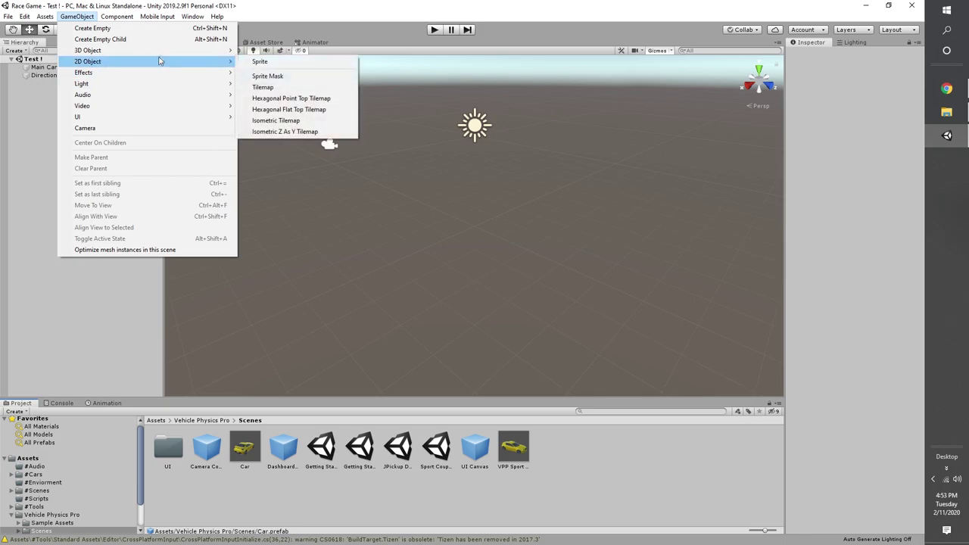
mouse_move(165, 52)
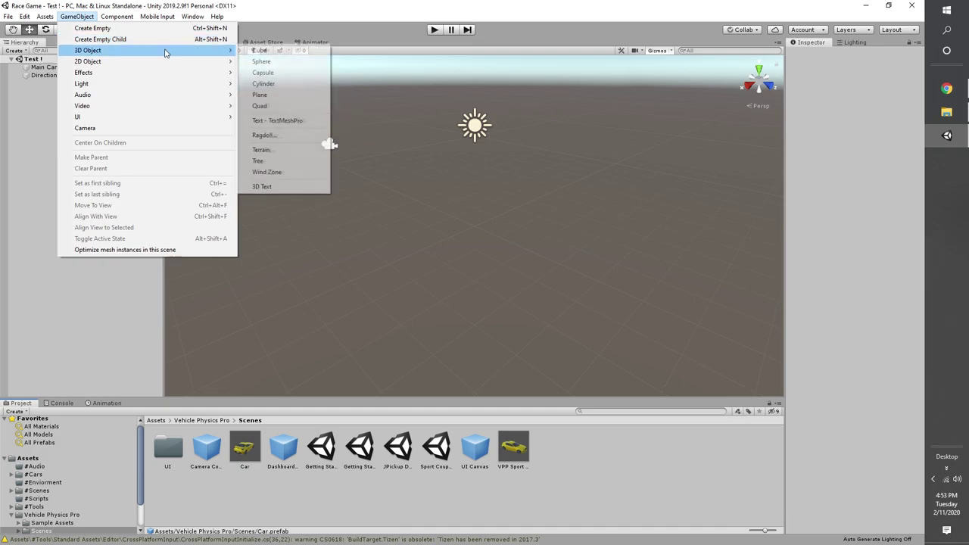
click(295, 96)
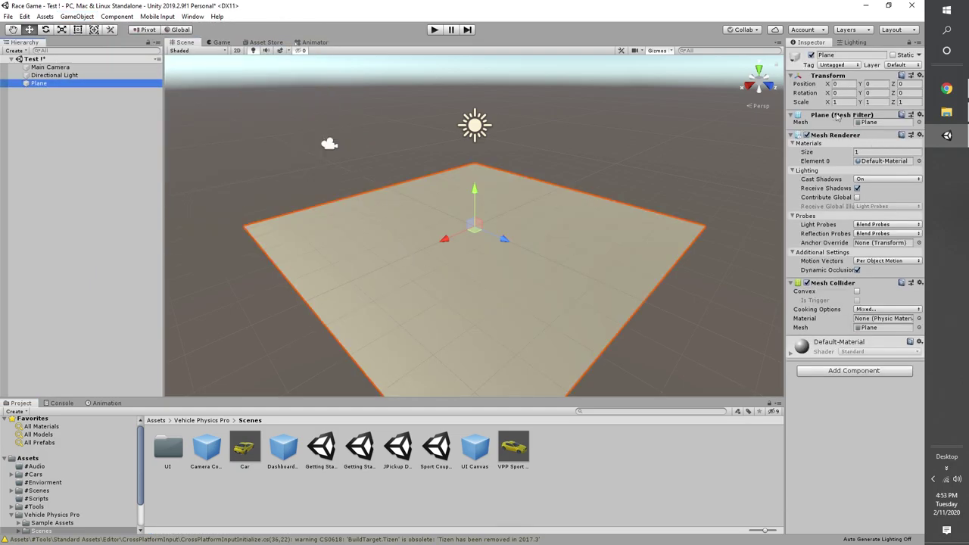
Scale the plane up uniformly into a large ground surface, and return to the Move tool.
click(848, 42)
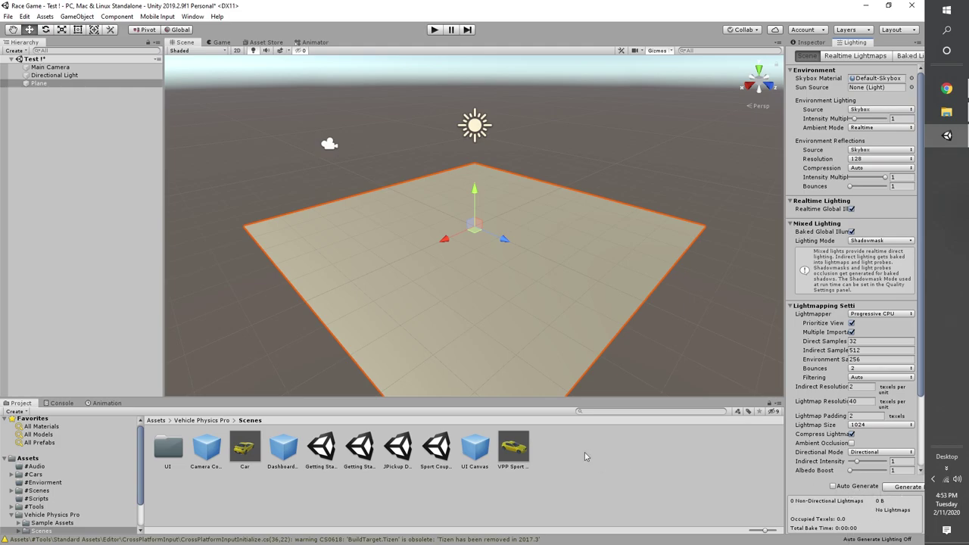
click(62, 30)
drag(474, 227, 510, 347)
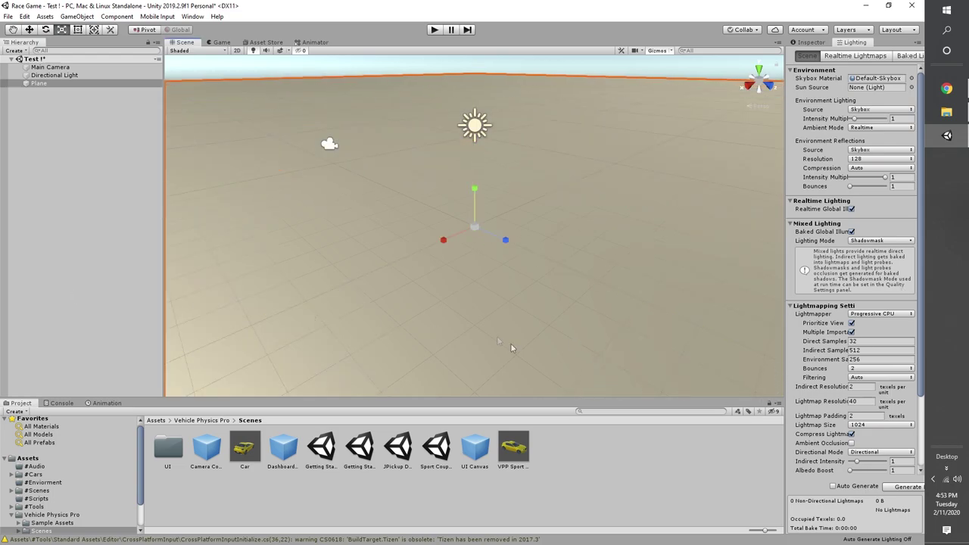
drag(473, 226, 35, 288)
click(29, 30)
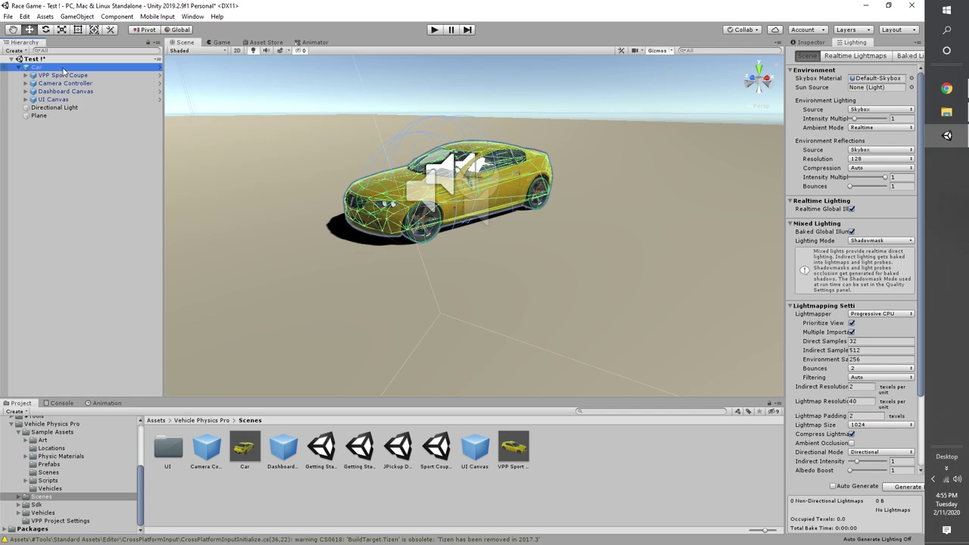
Replace the Car in the Test ! scene with a fresh instance of the Car prefab and frame its VPP Sport Coupe.
key(Delete)
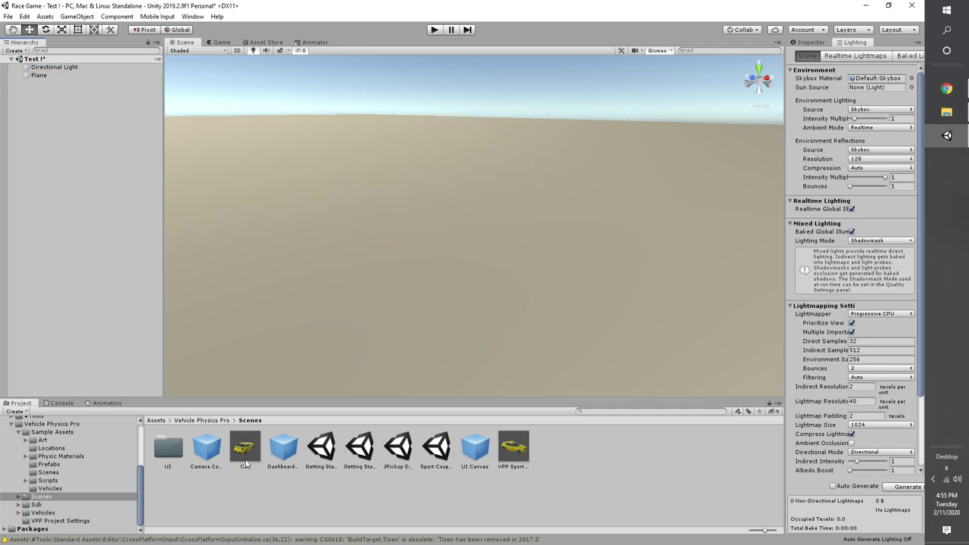
drag(246, 463, 110, 265)
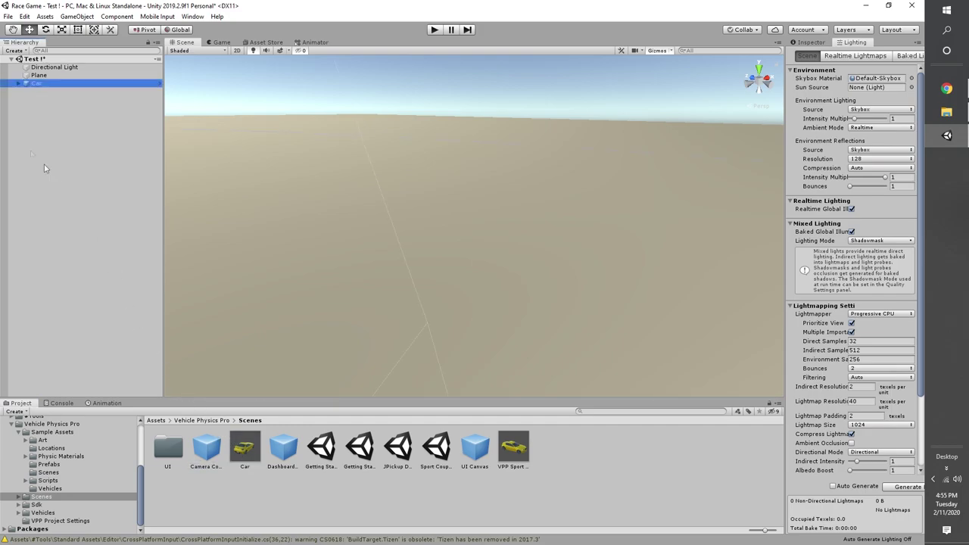
click(18, 84)
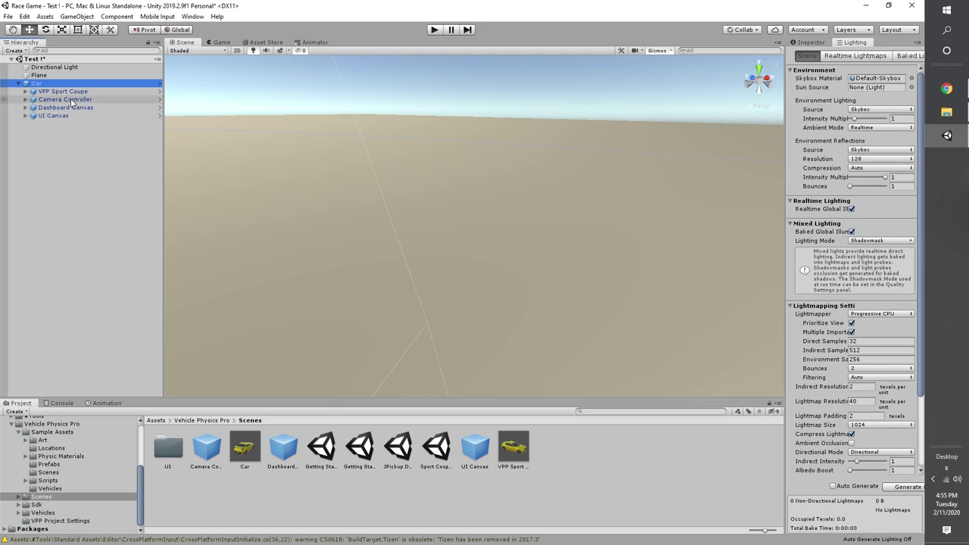
click(71, 91)
key(f)
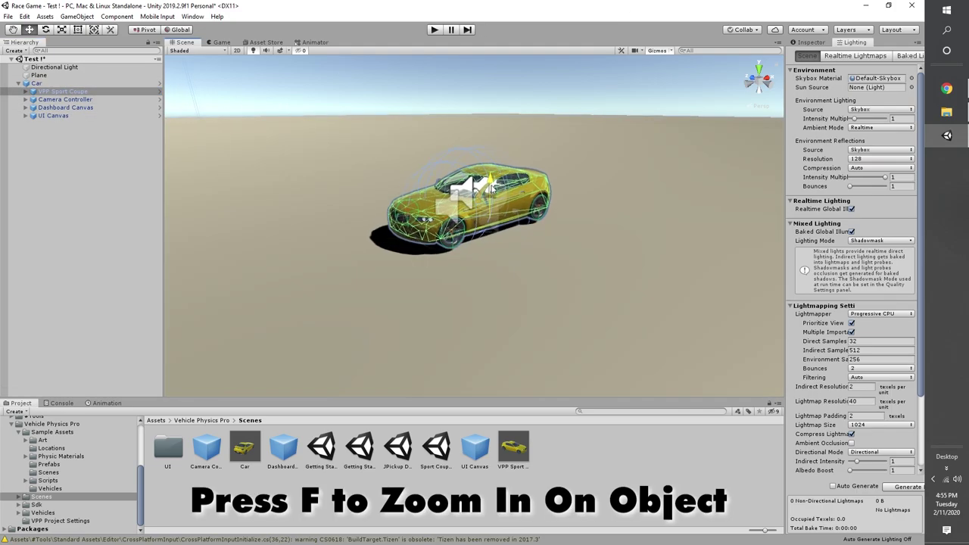
Run the Test ! scene, switch to the chase camera and test-drive the car across the plane, steering both ways.
click(434, 30)
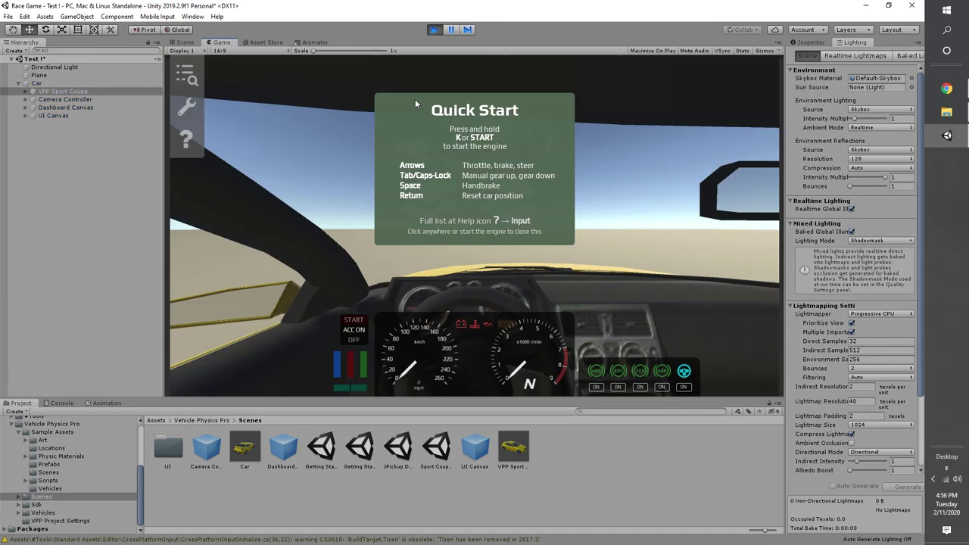
key(c)
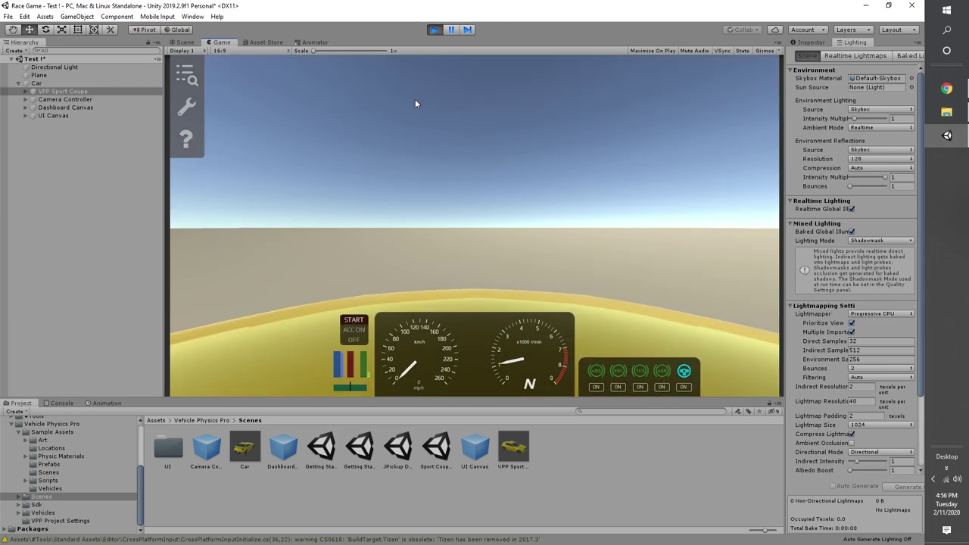
key(c)
key(w)
key(d)
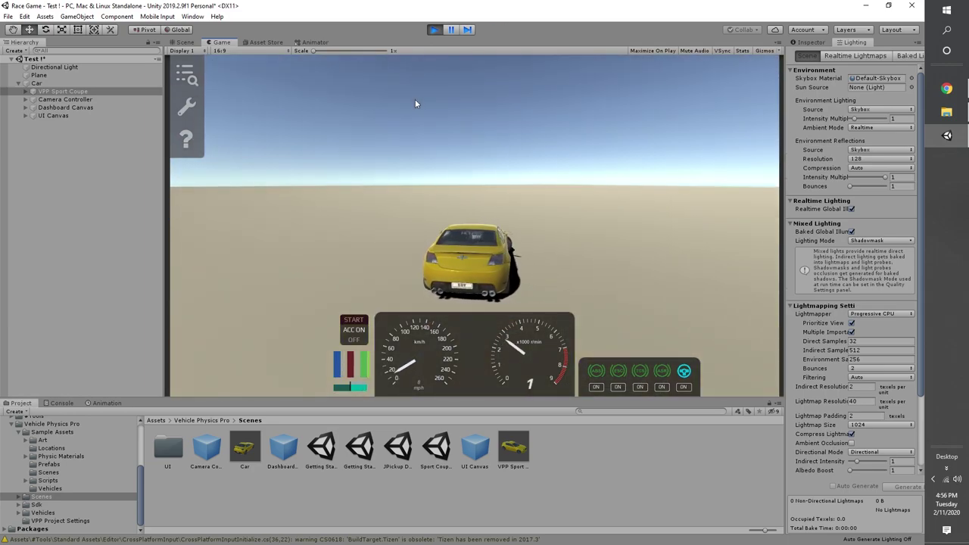
key(a)
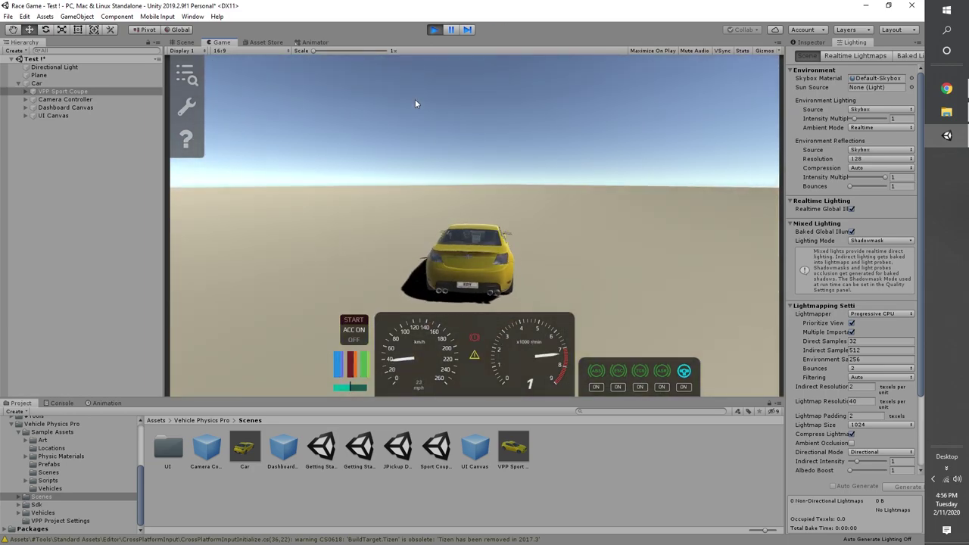
key(d)
key(d)
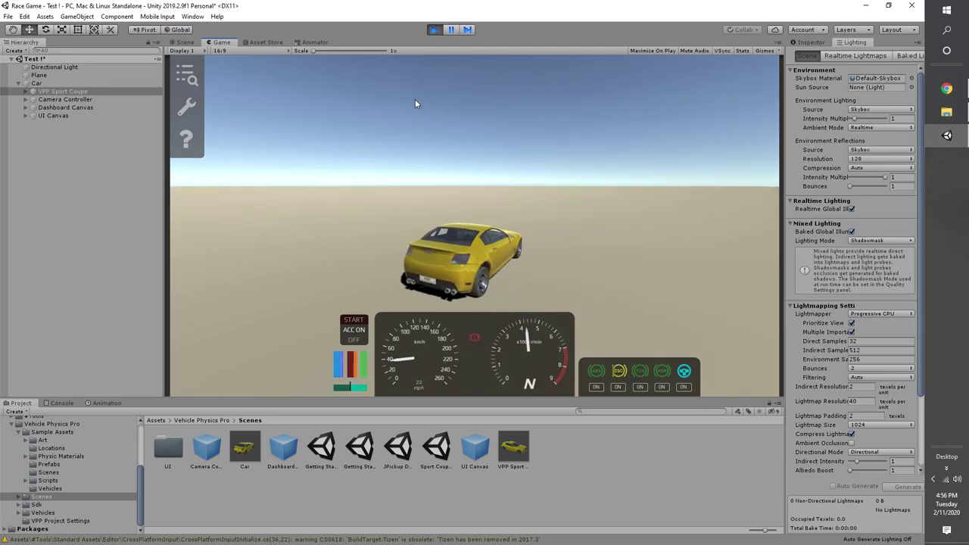
Brake and turn the car left in the running Test ! scene, quit the demo from its pause menu, and stop play mode.
key(space)
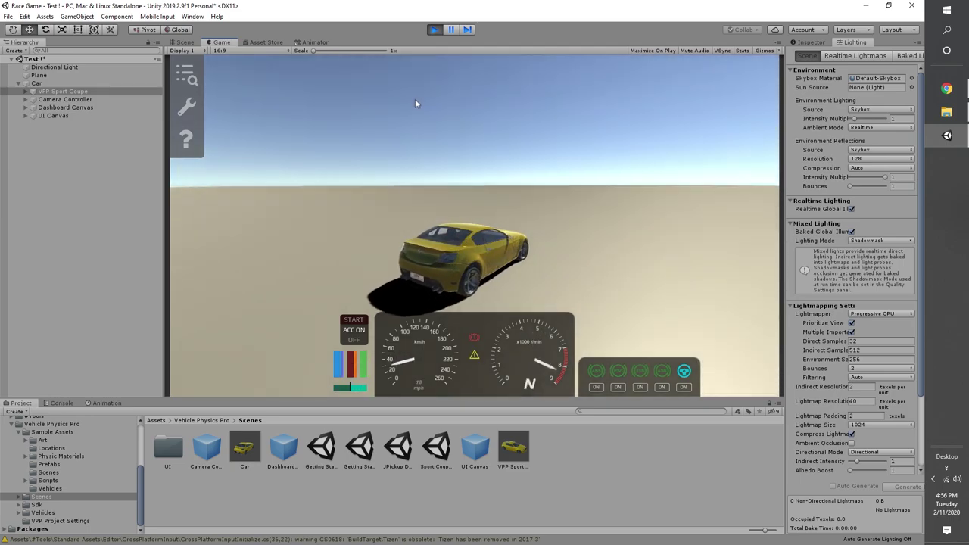
key(a)
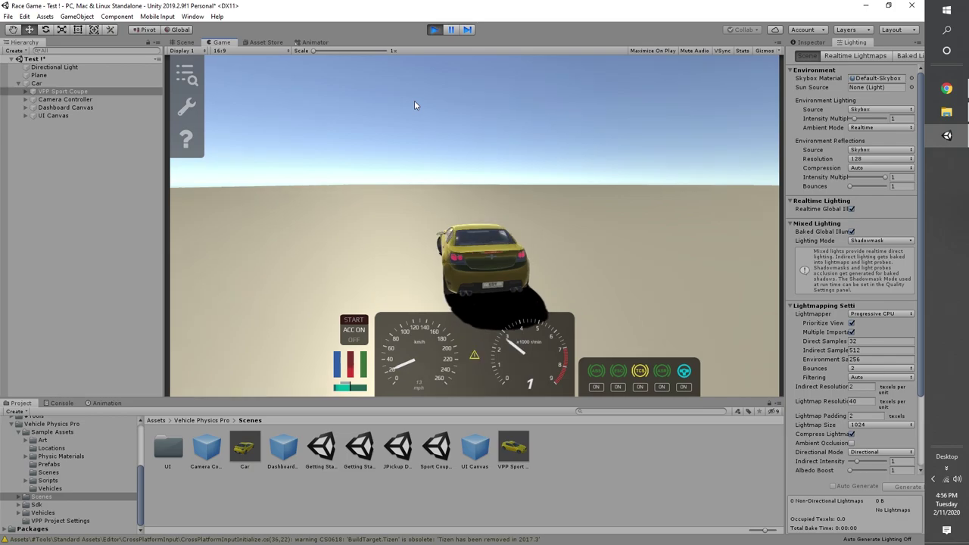
key(Escape)
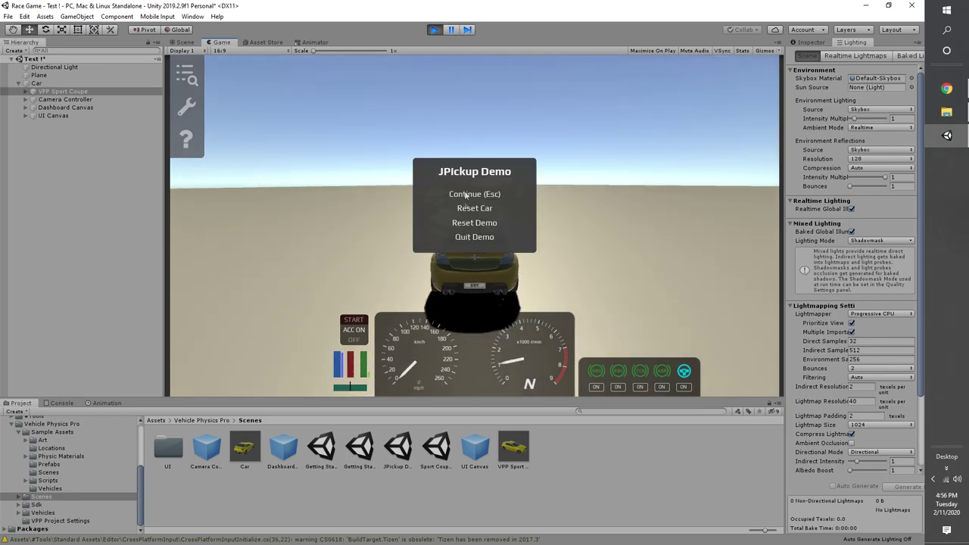
click(481, 236)
click(435, 29)
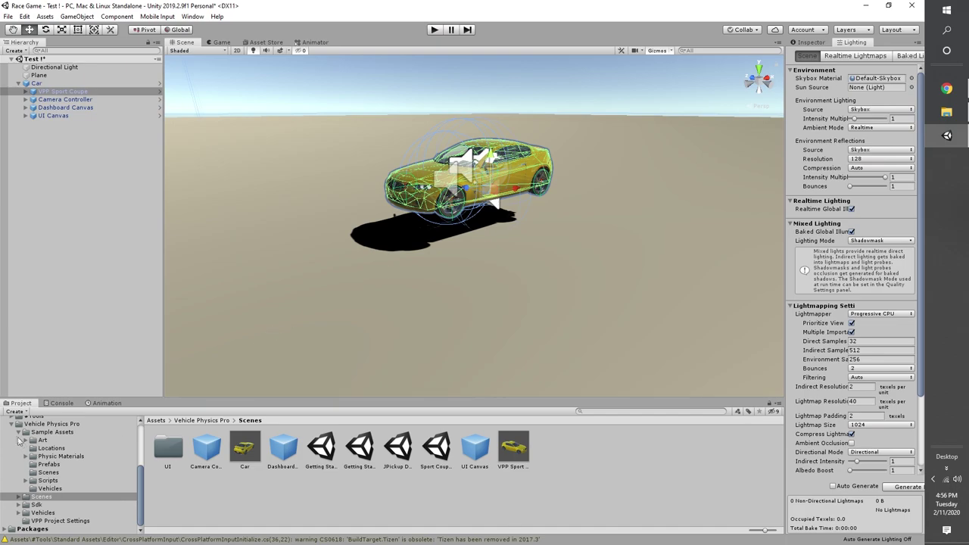
Look through the Prefabs folder of Modern_Touring_Carpack_Demo inside the #Cars assets.
scroll(23, 446, up, 4)
click(35, 476)
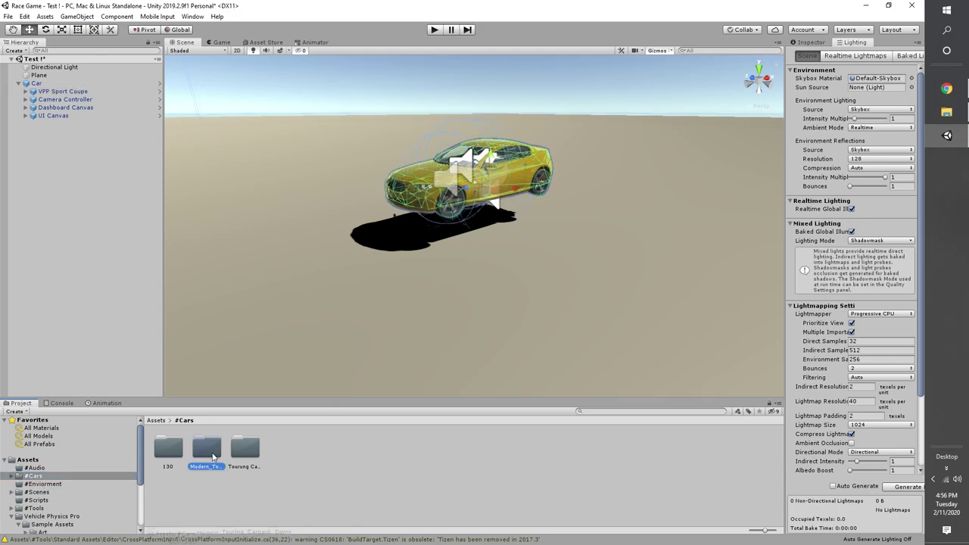
double_click(212, 454)
double_click(244, 452)
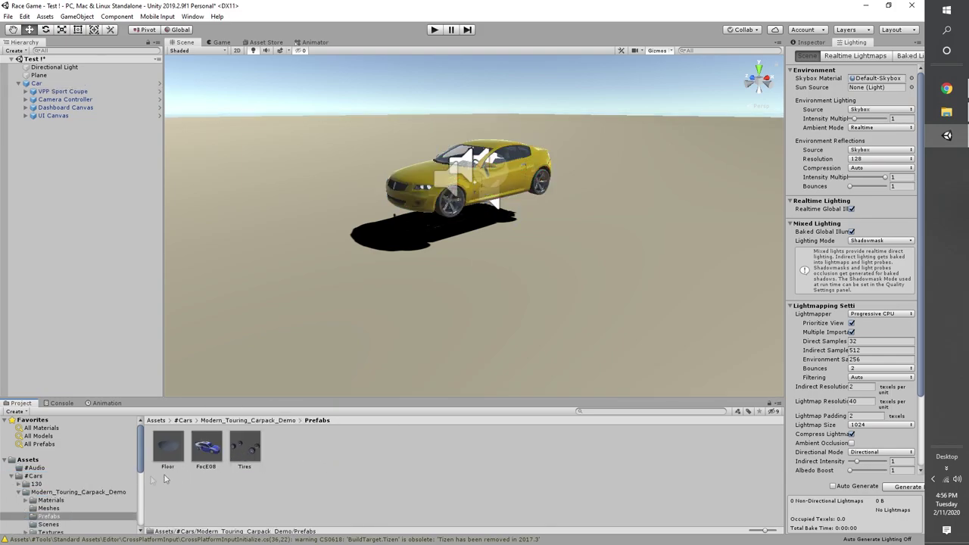
Place the Chev666 prefab from the Tourung Car Pack Prefab folder in the scene and move it over the yellow sport coupe.
scroll(87, 491, down, 3)
click(19, 480)
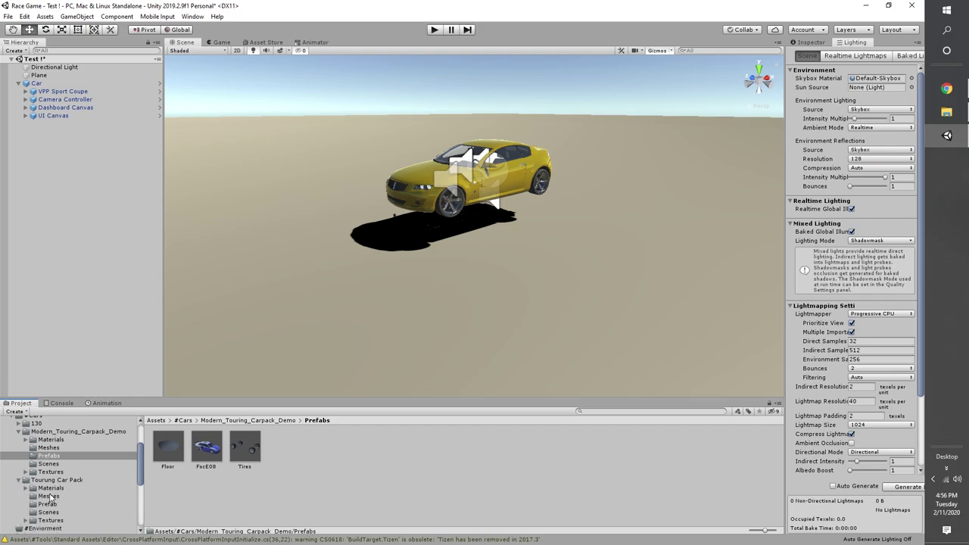
click(50, 503)
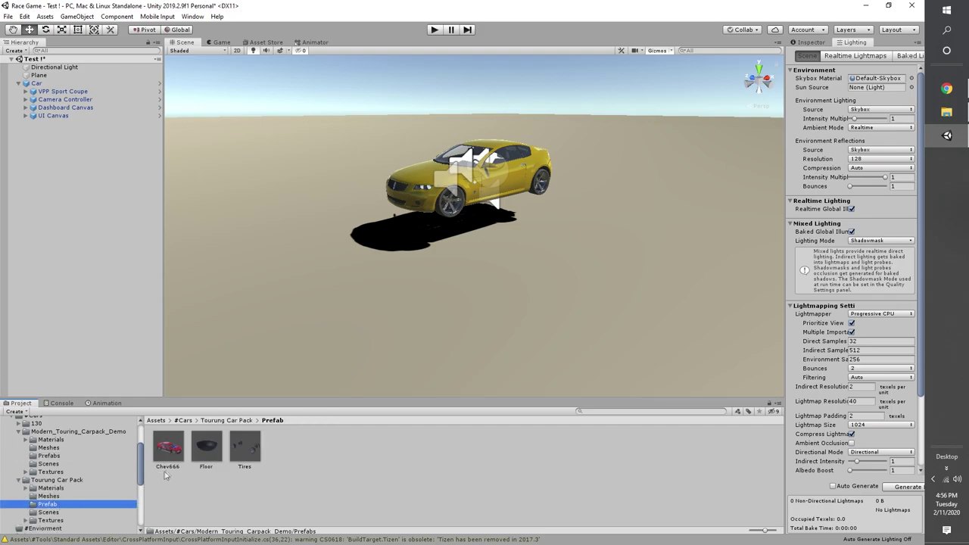
drag(167, 473, 507, 166)
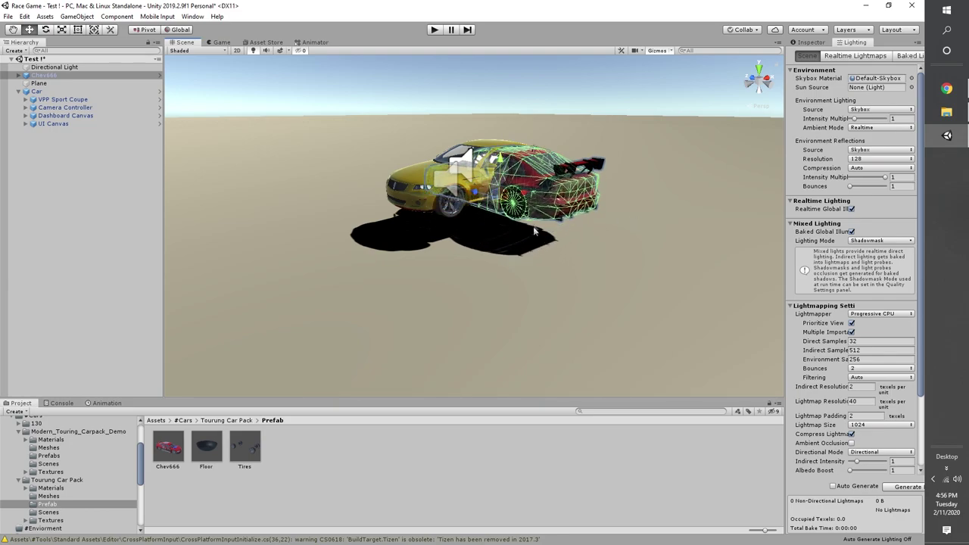
drag(534, 231, 483, 198)
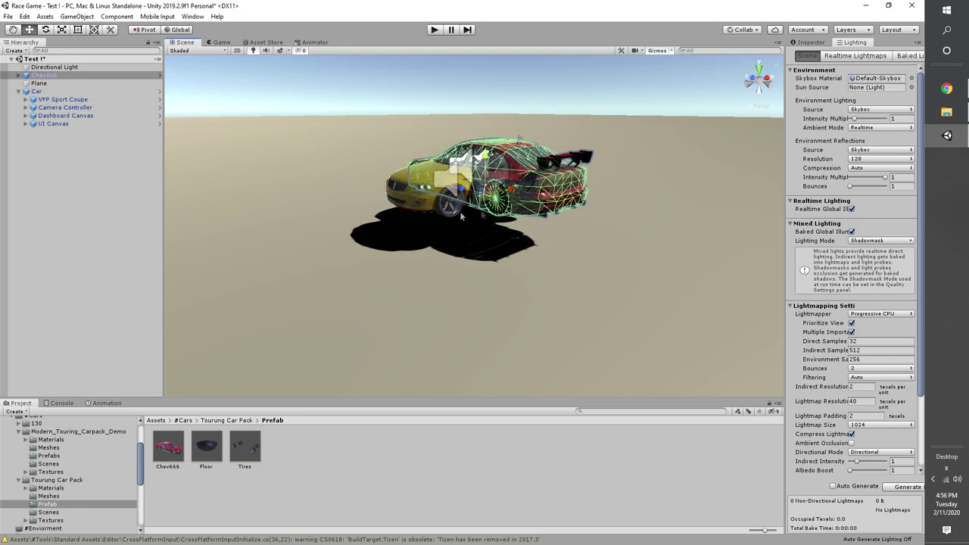
Frame the Chev666 closely, activate the Rotate tool and show the object's transform properties.
key(f)
scroll(542, 223, up, 5)
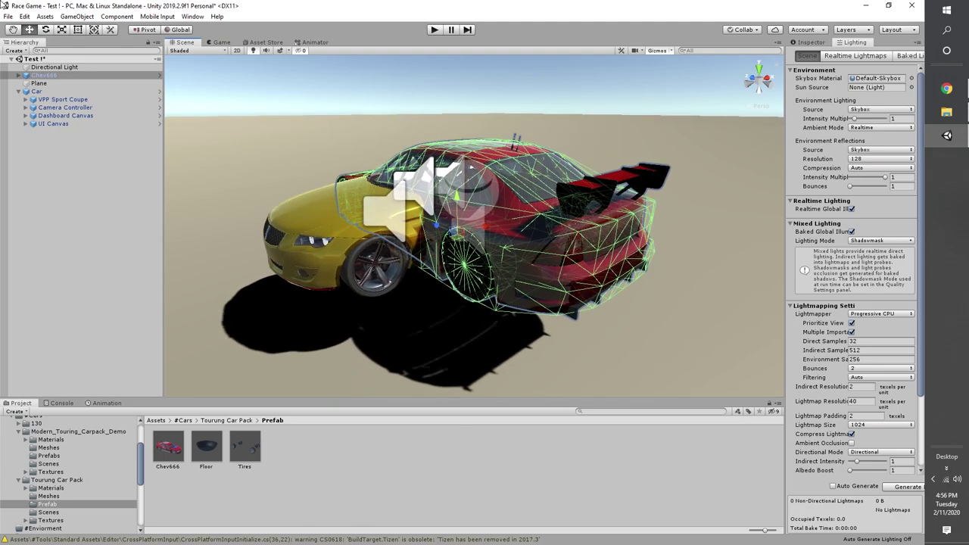
click(45, 30)
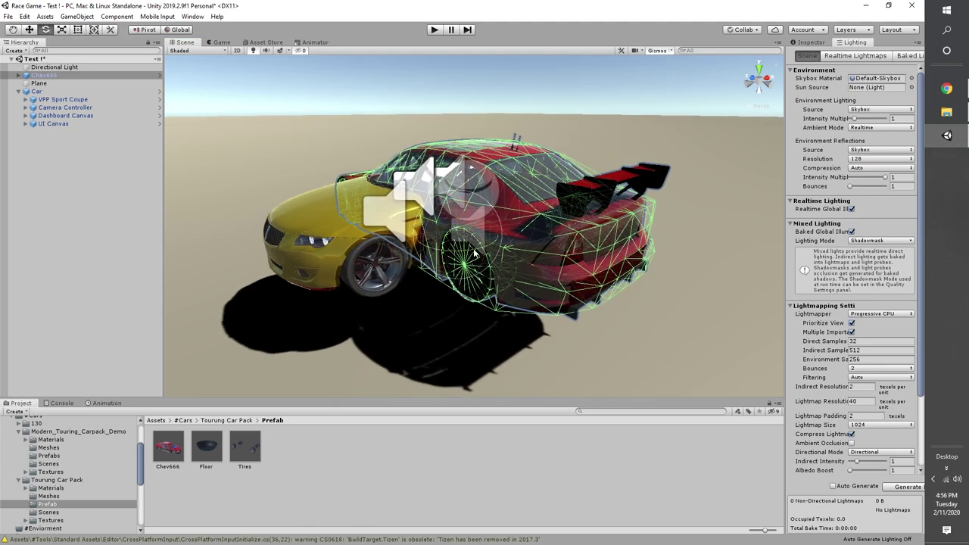
click(810, 43)
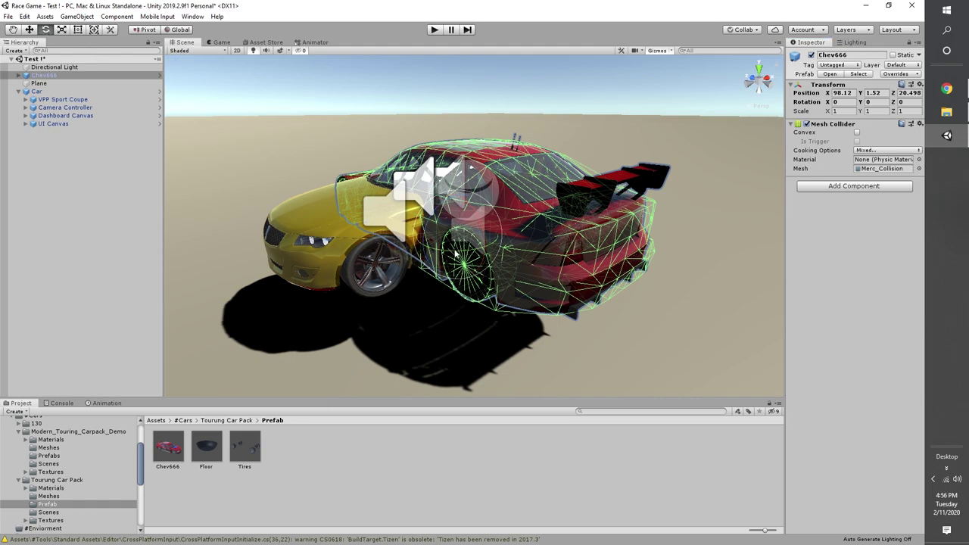
drag(464, 240, 495, 243)
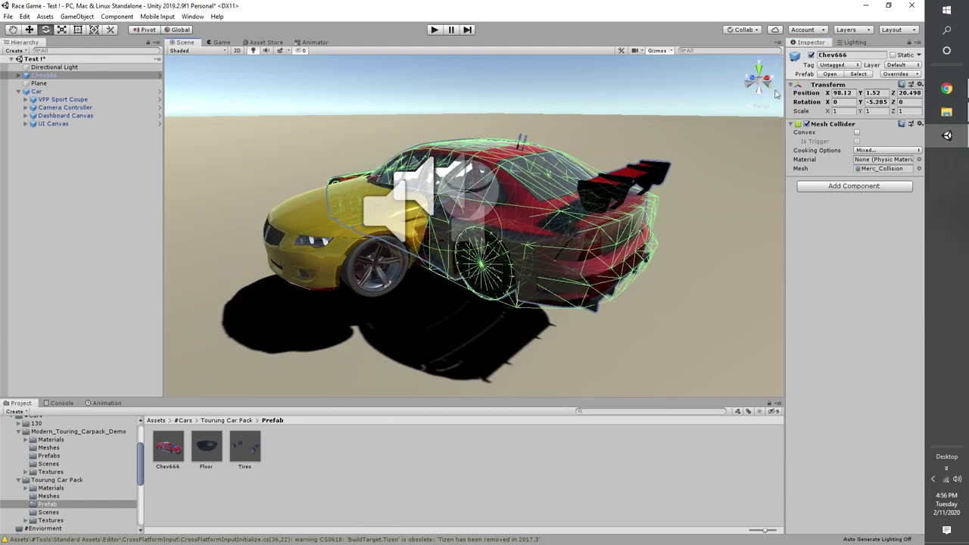
click(844, 92)
text(90)
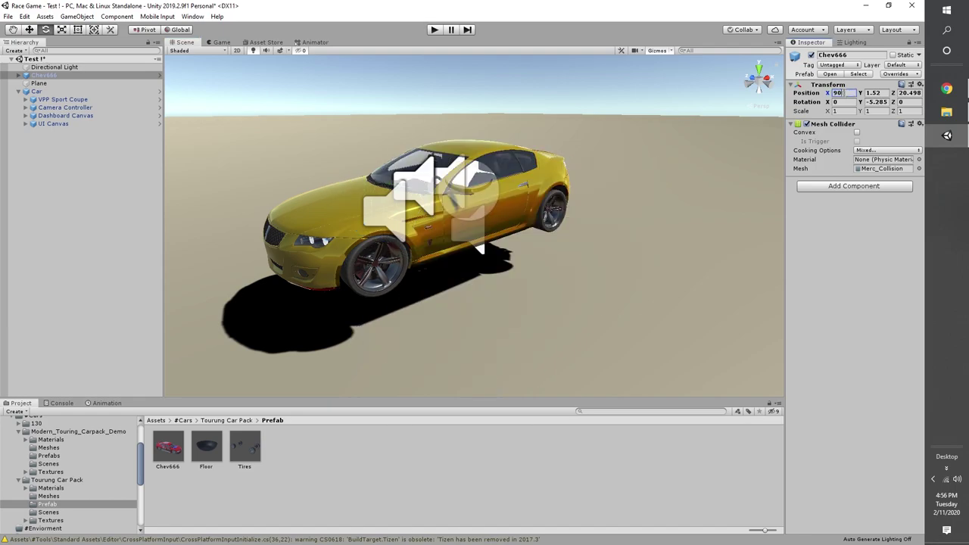
key(ctrl+z)
key(ctrl+z)
click(843, 104)
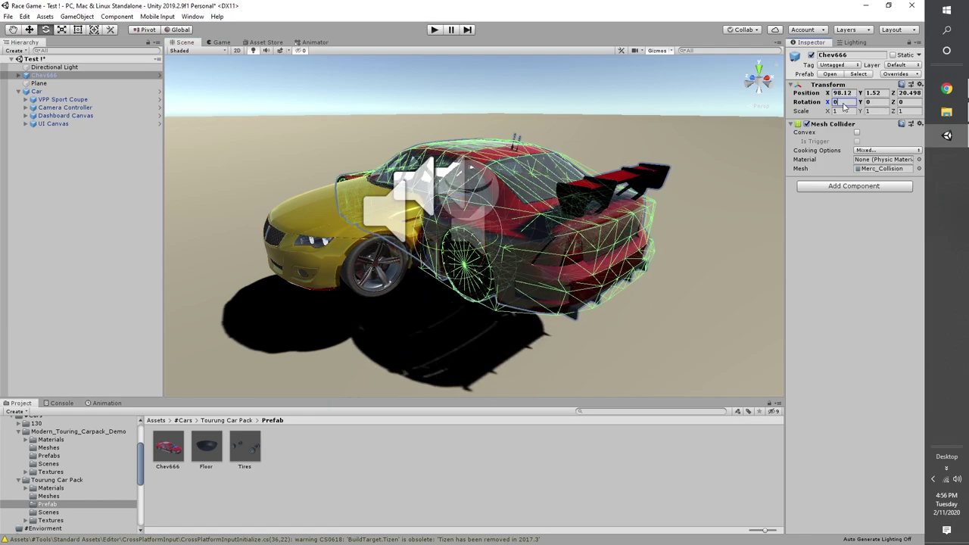
text(90)
key(ctrl+z)
Rotate the Chev666 to -90 about Y and align it with the sport coupe at position 98.12, 1.462, 20.764.
drag(452, 267, 530, 254)
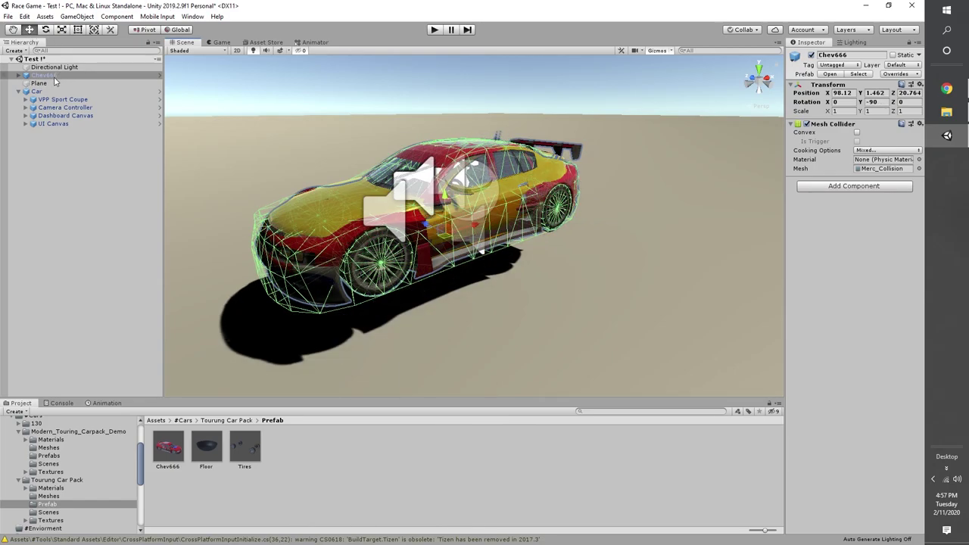
Unpack the Car and Chev666 prefab instances completely.
right_click(46, 91)
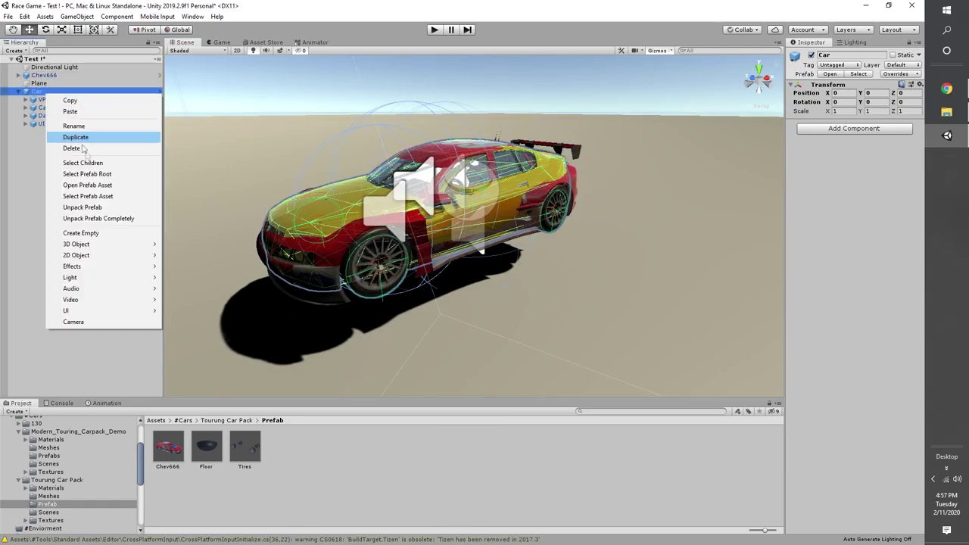
click(119, 218)
right_click(42, 76)
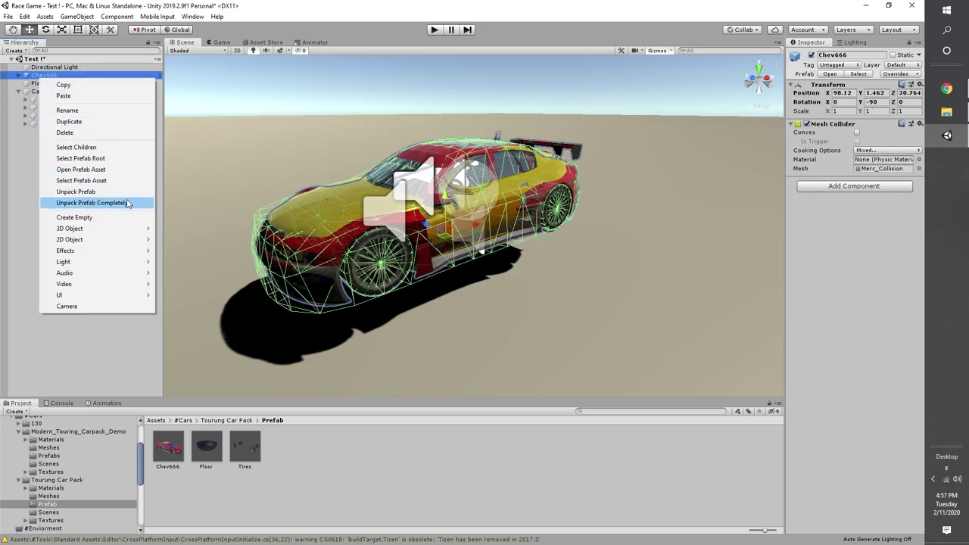
click(90, 203)
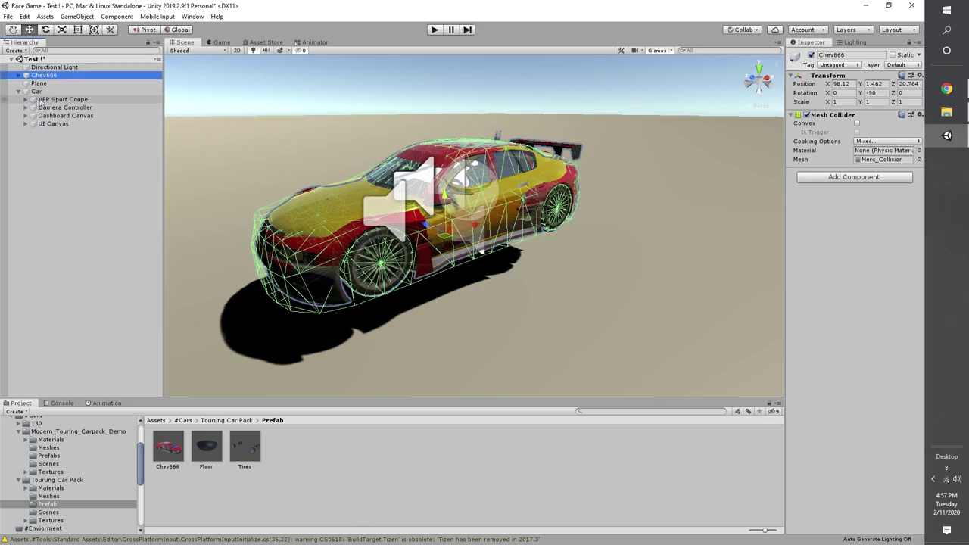
Make Chev666 a child of VPP Sport Coupe inside the Car, placed above Sport Coupe.
click(26, 99)
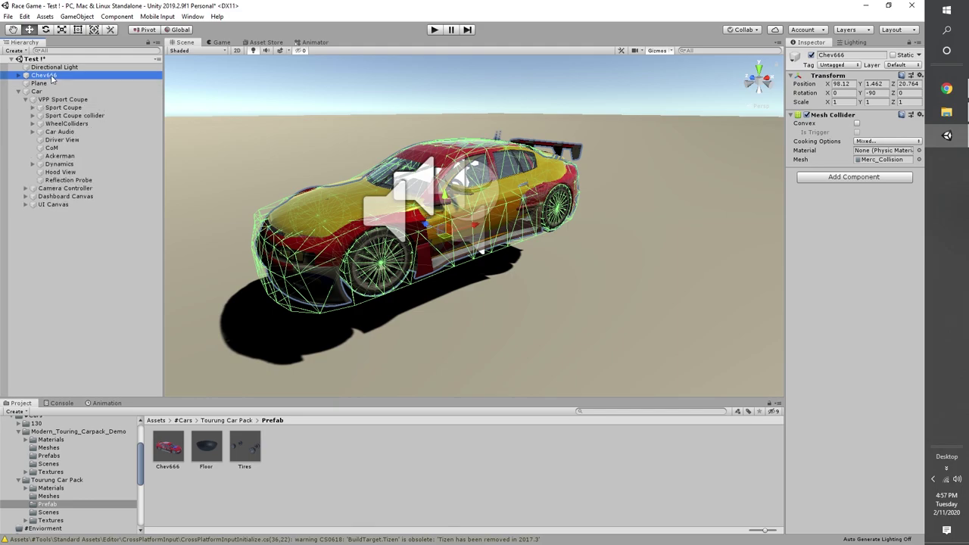
drag(53, 77, 59, 103)
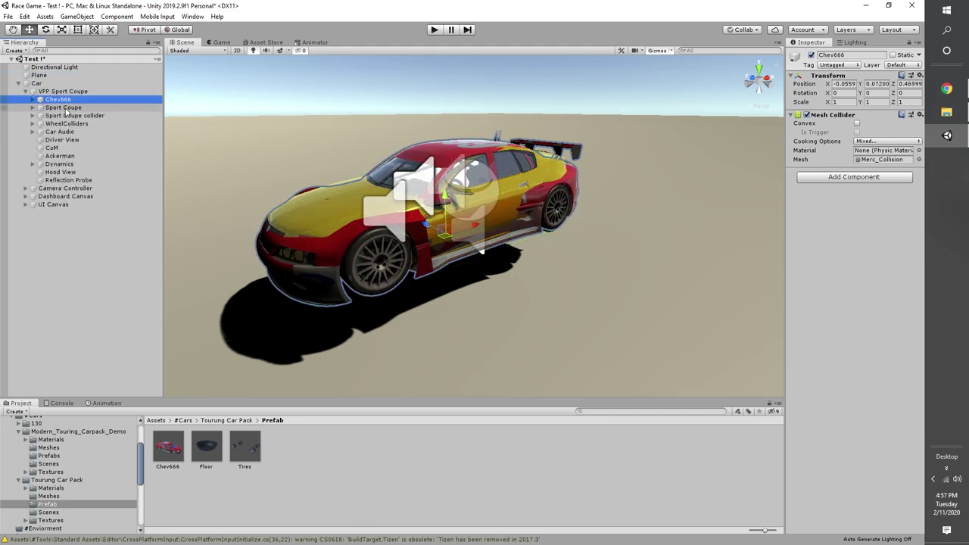
Toggle the Sport Coupe object off and on to compare its body with the Chev666.
click(65, 108)
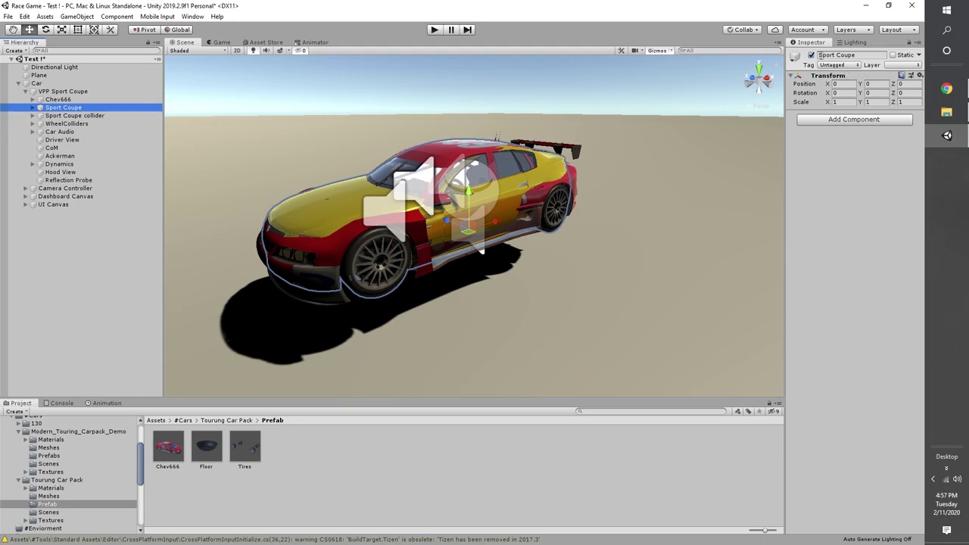
click(818, 58)
click(811, 56)
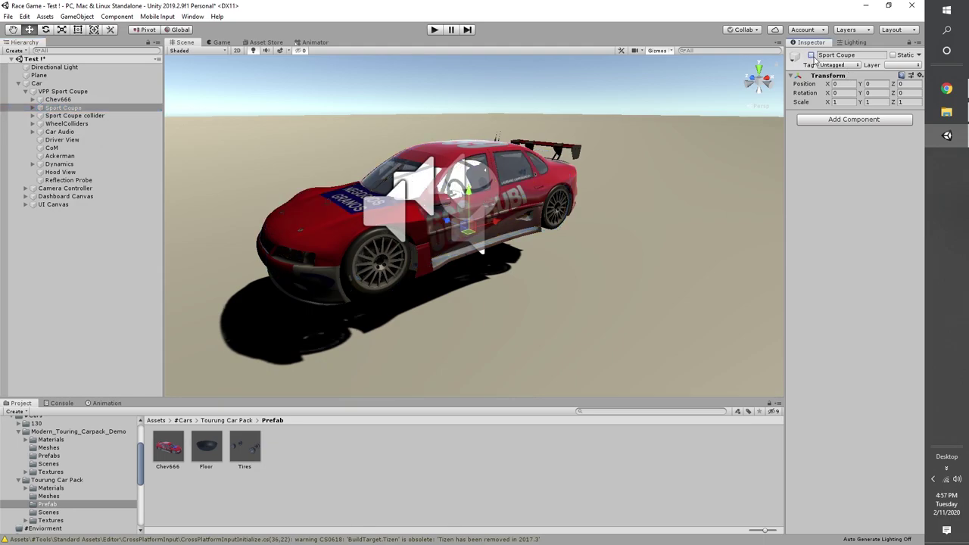
click(812, 56)
click(811, 56)
click(811, 56)
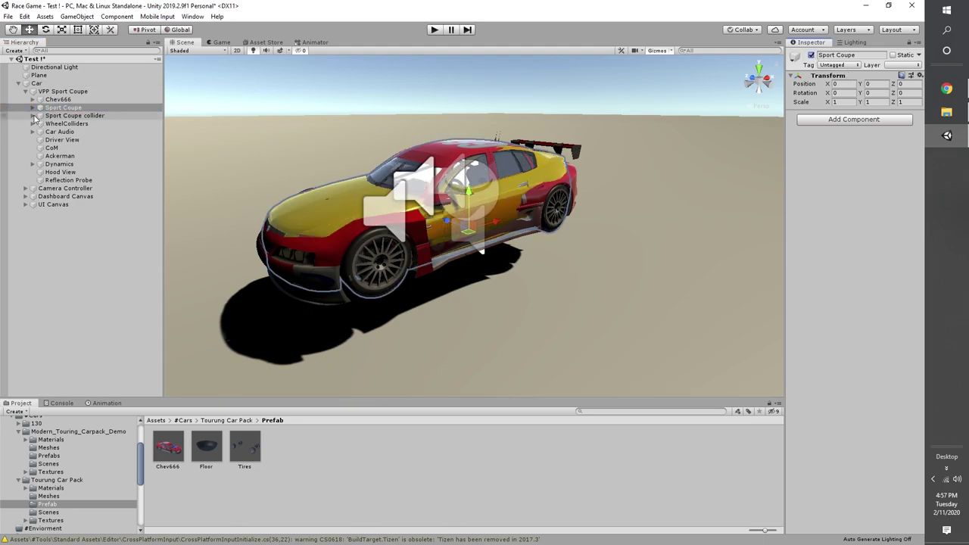
Expand the Sport Coupe's parts and examine Wheel_RR_pivot and the components of the parent VPP Sport Coupe.
click(35, 110)
click(33, 108)
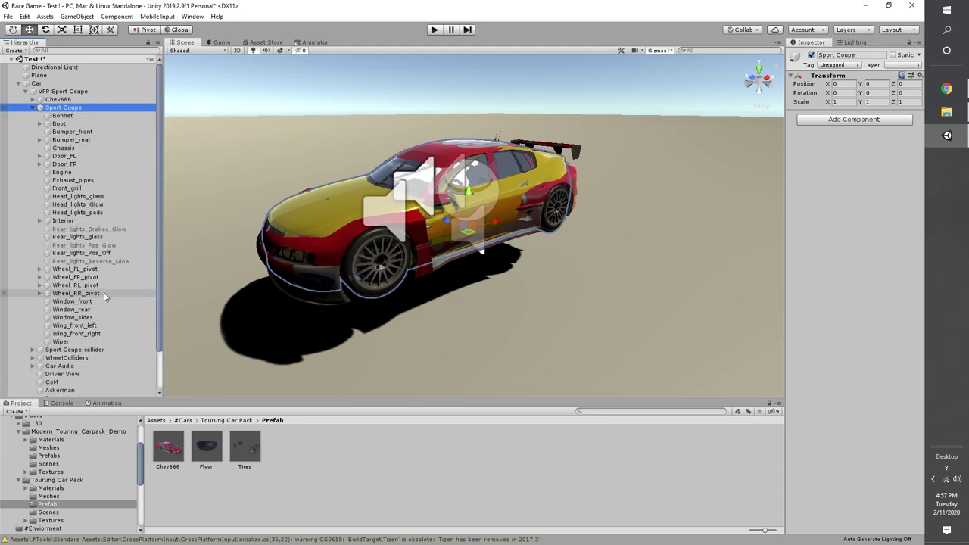
click(75, 293)
scroll(306, 234, up, 2)
click(40, 91)
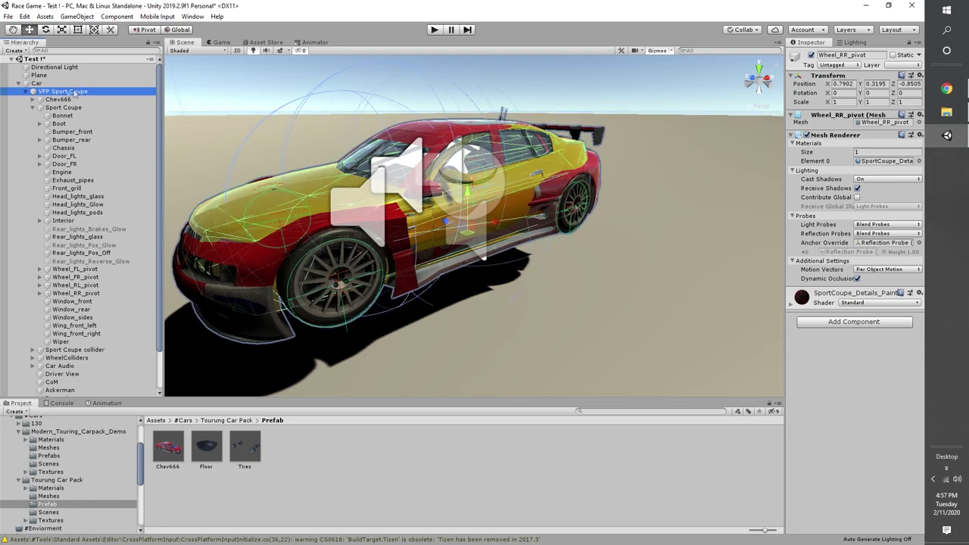
click(26, 92)
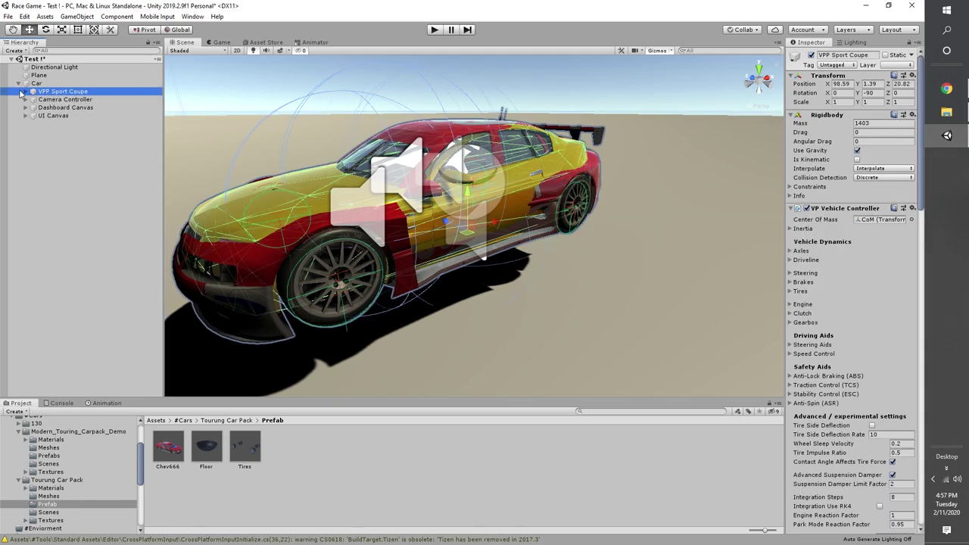
click(21, 91)
Deactivate the Chev666 object so only the original sport coupe is shown.
click(53, 99)
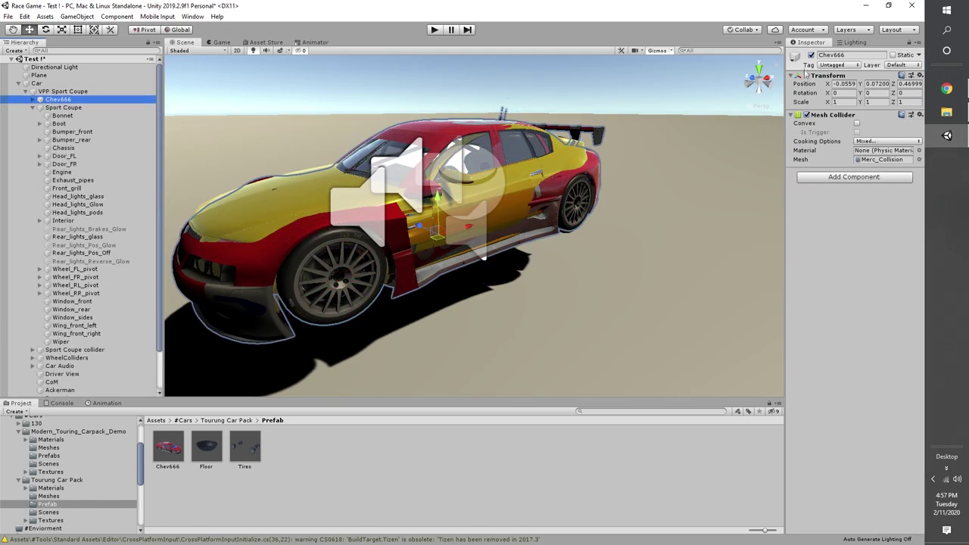
click(811, 56)
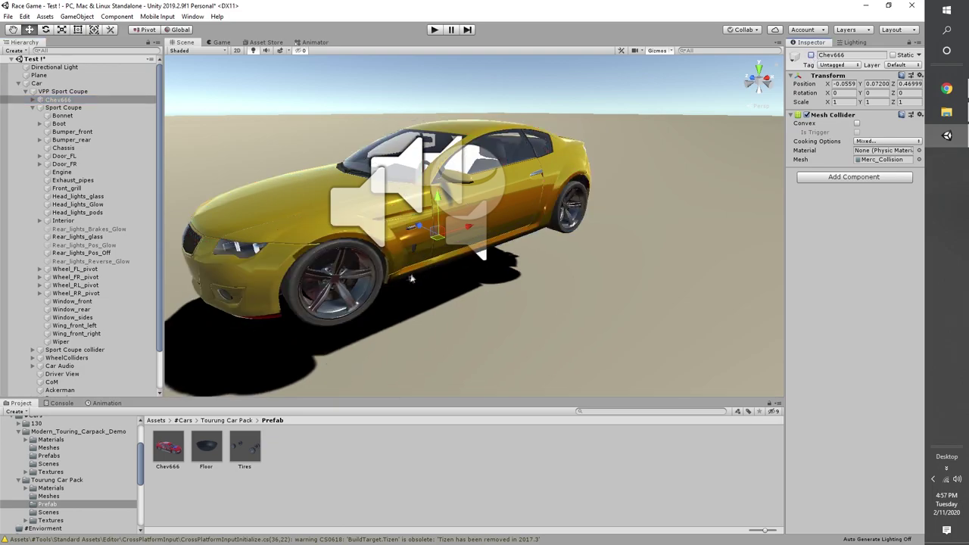
Select the four Sport Coupe wheel pivots, FL, FR, RL and RR, and move them together away behind the car body.
click(354, 279)
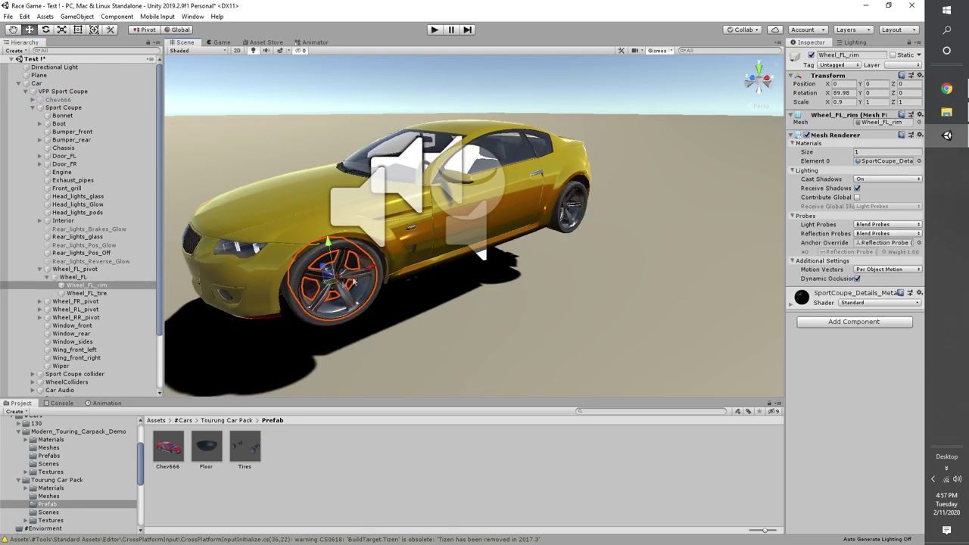
click(39, 270)
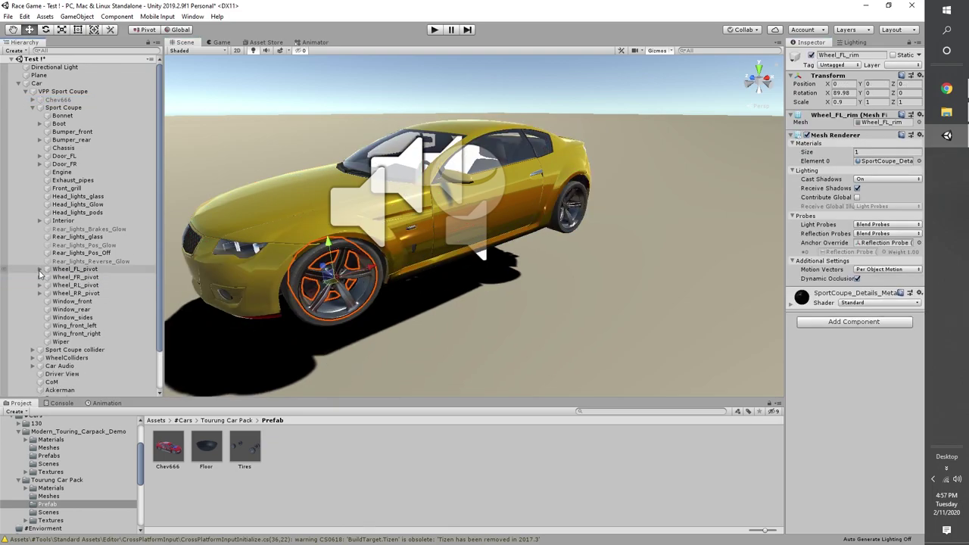
click(74, 294)
shift+click(86, 285)
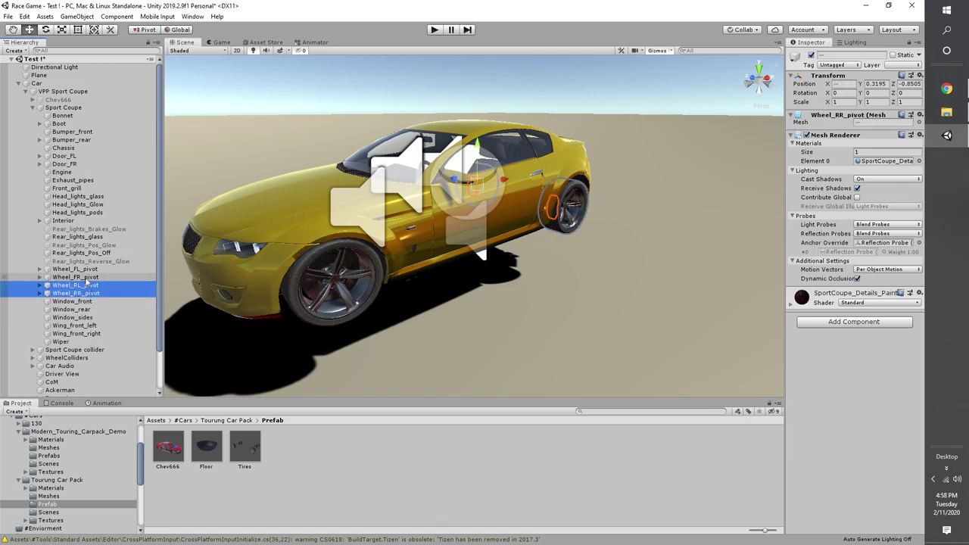
shift+click(74, 269)
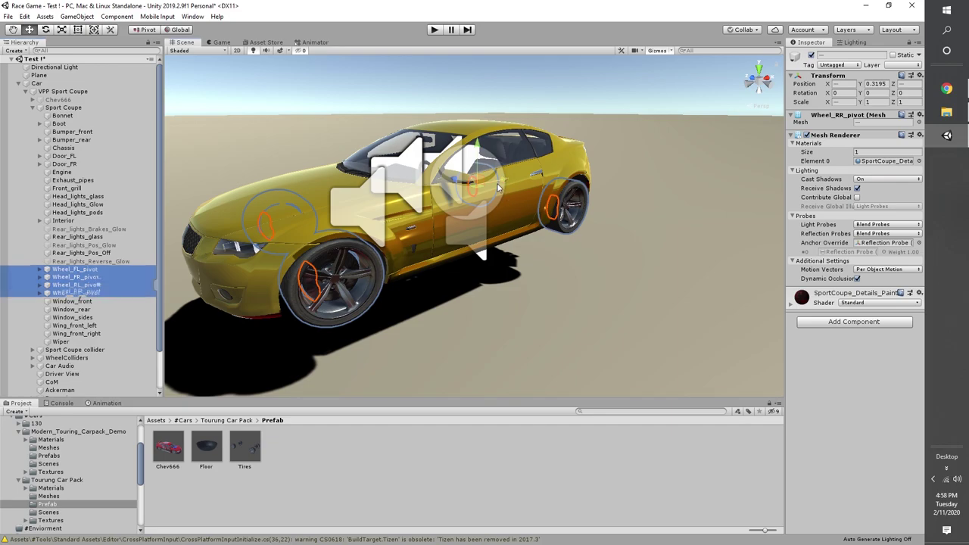
drag(498, 187, 732, 157)
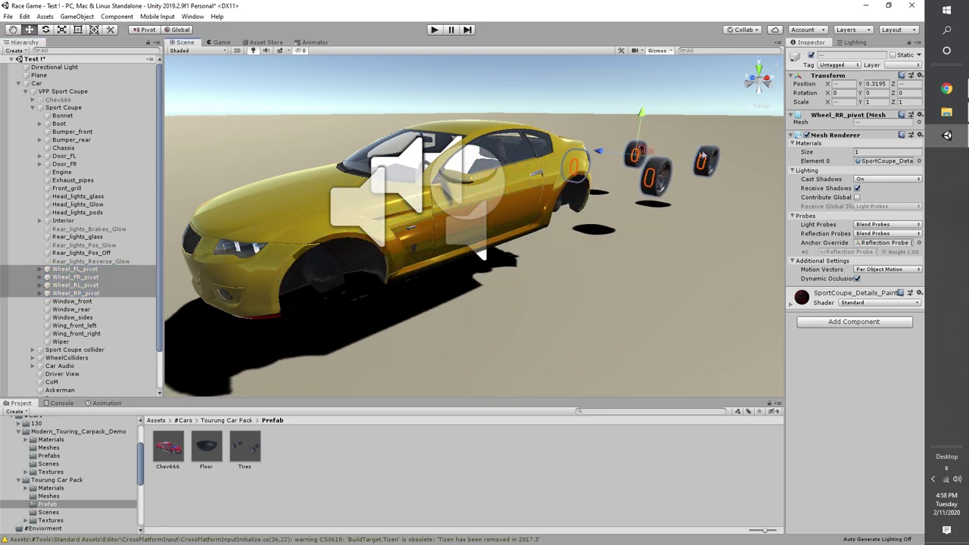
Undo the wheel move and delete every Sport Coupe part from Bonnet to Wiper, keeping the four wheel pivots grouped first under Sport Coupe.
key(ctrl+z)
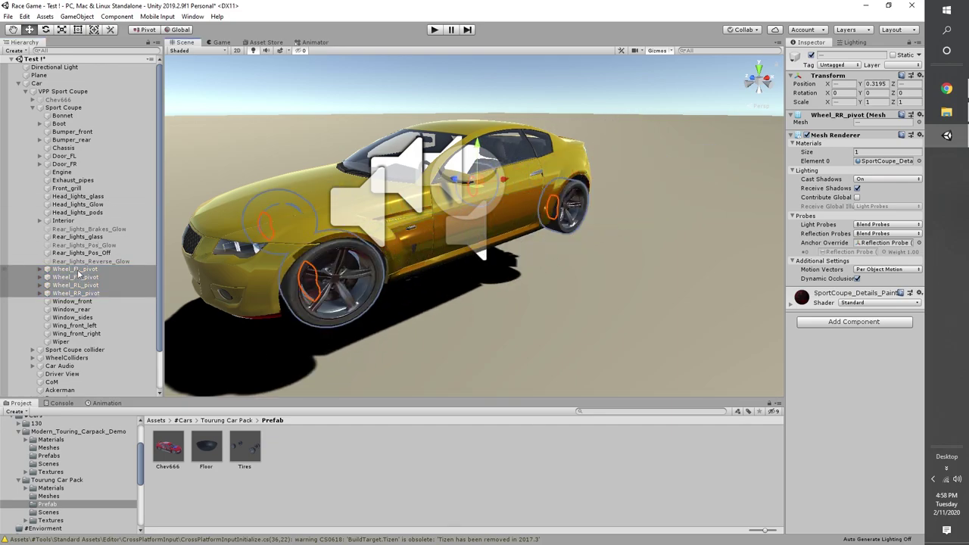
drag(74, 271, 76, 113)
click(62, 147)
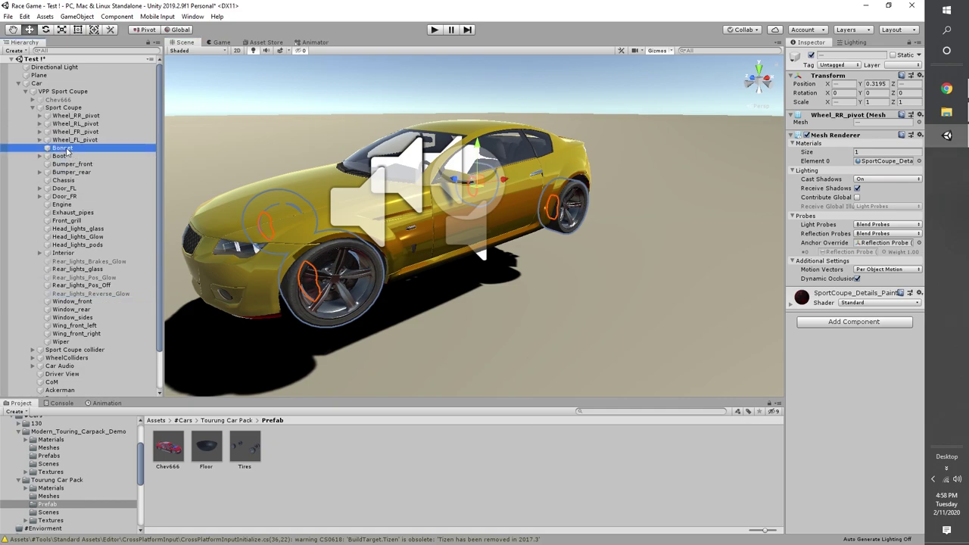
shift+click(99, 342)
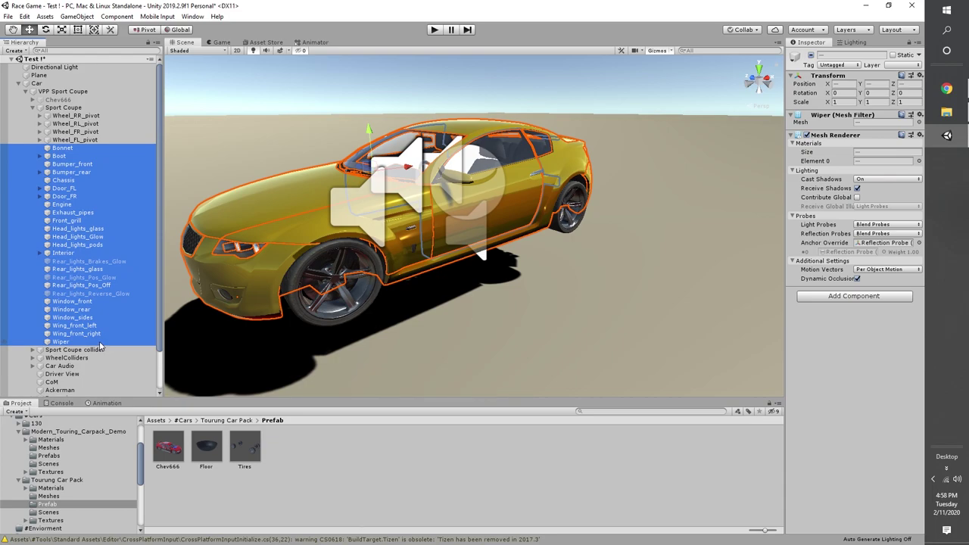
key(Delete)
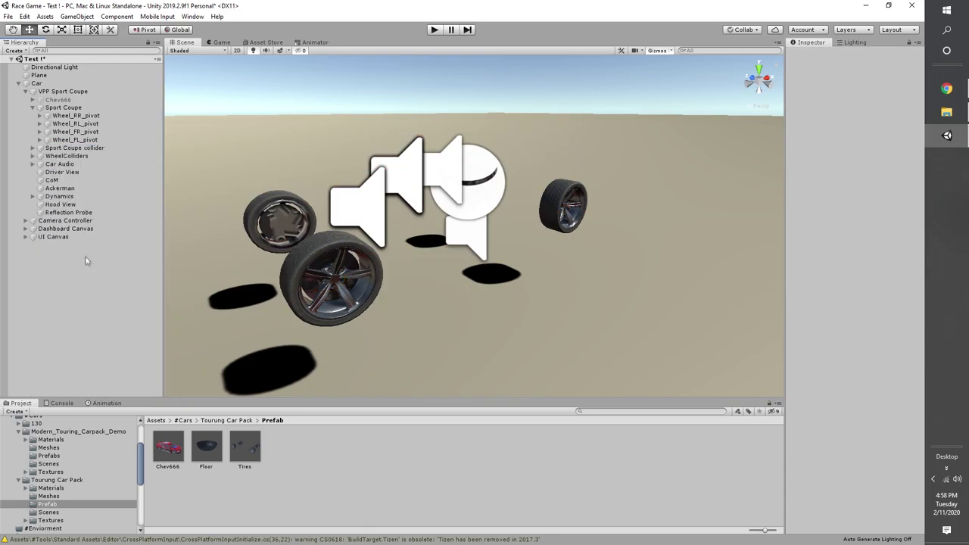
Activate the Chev666 object and make it the first child of Sport Coupe, above the wheel pivots.
click(62, 101)
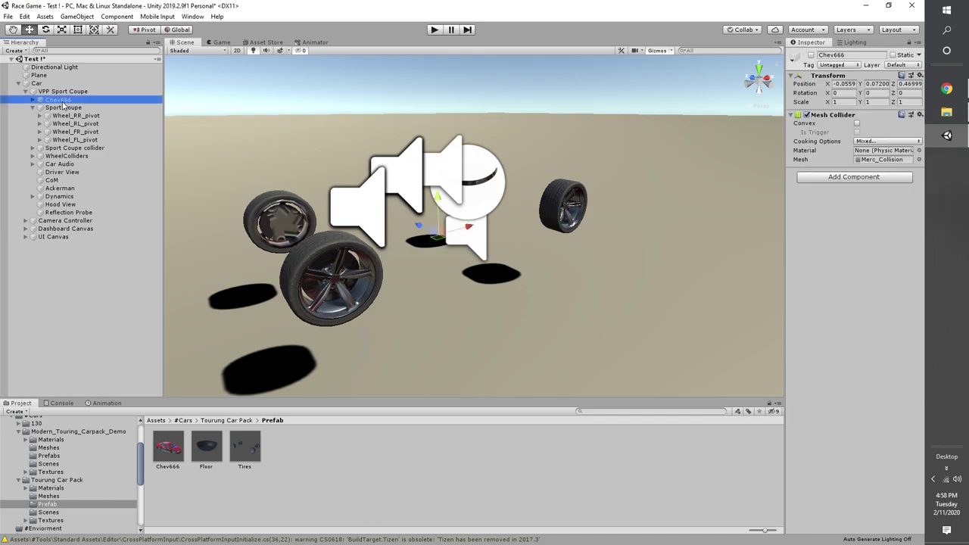
click(811, 57)
click(811, 56)
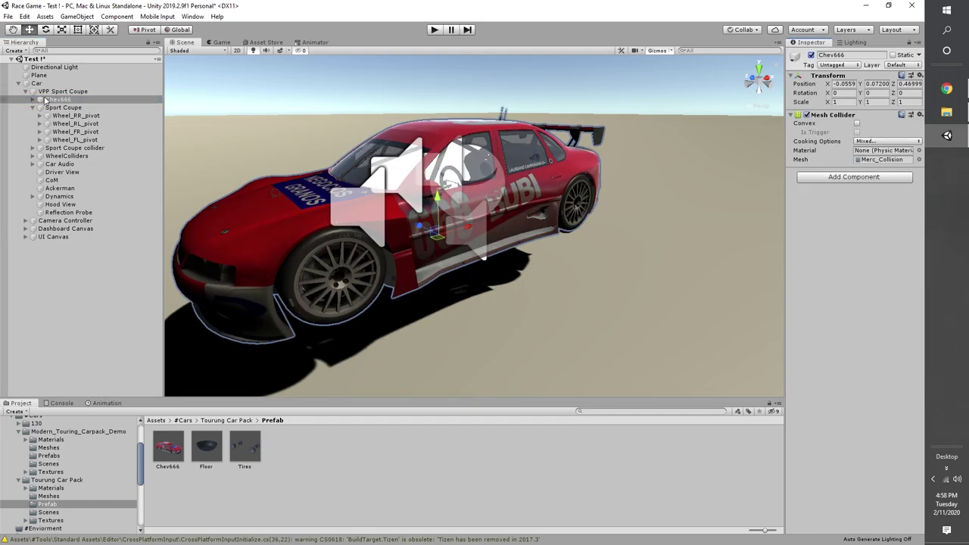
drag(50, 108, 52, 109)
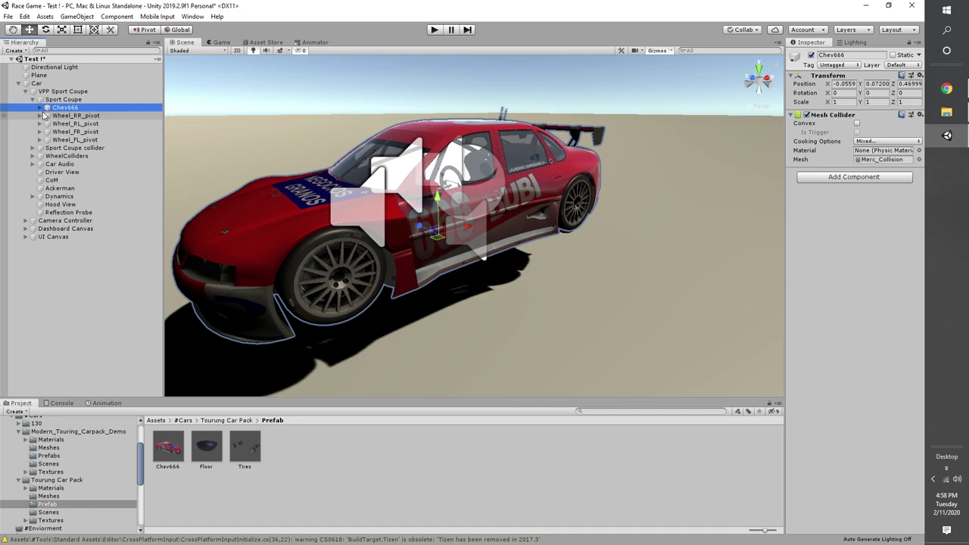
Try moving the Chev666's Tires group away behind the car body, and undo each move.
click(41, 107)
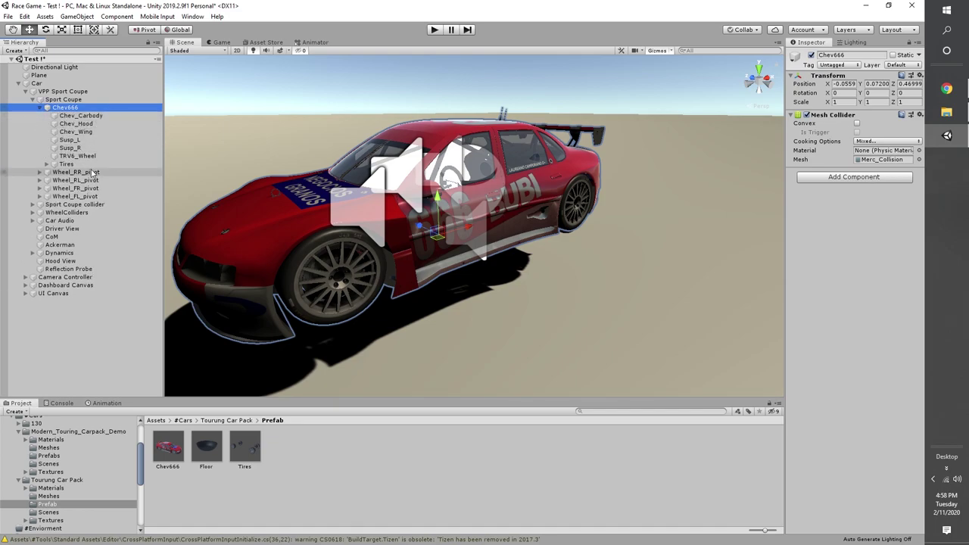
click(66, 164)
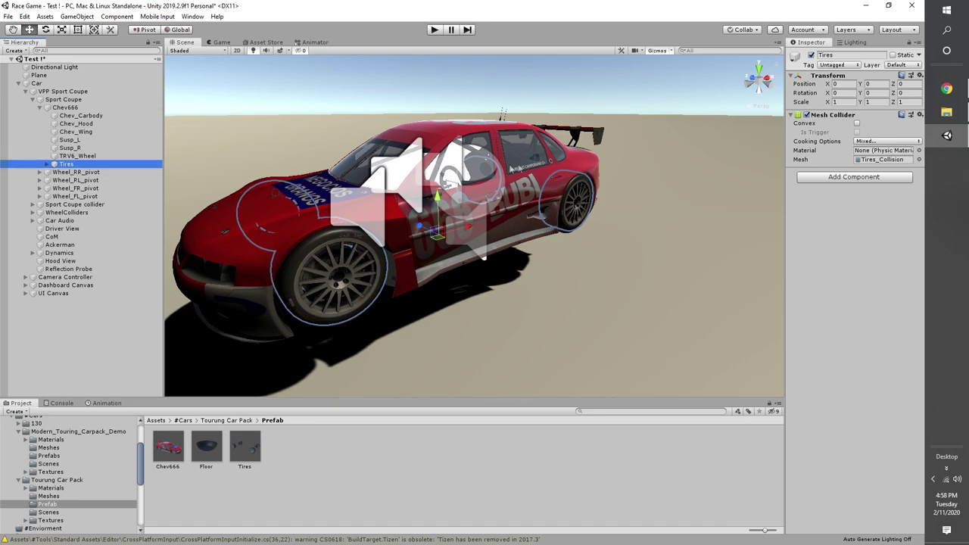
drag(457, 229, 681, 172)
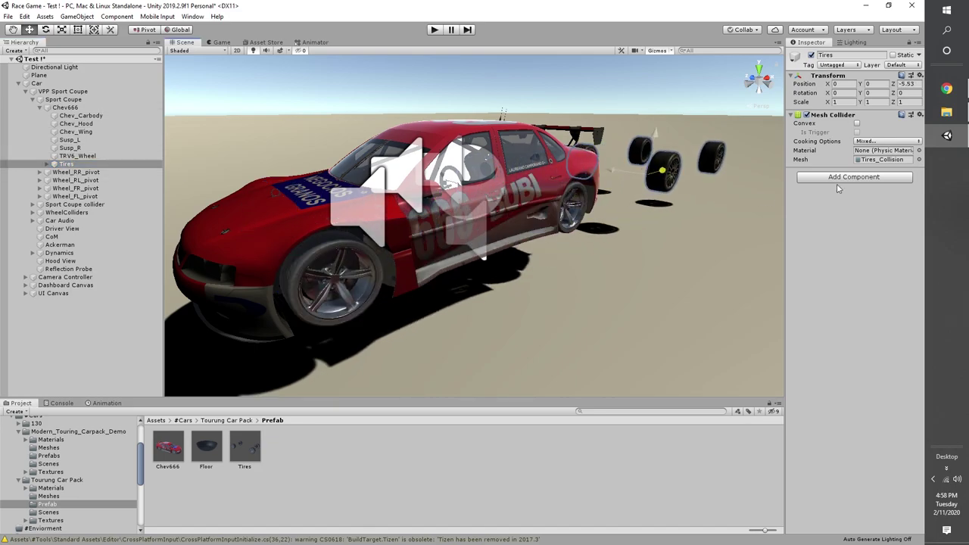
key(ctrl+z)
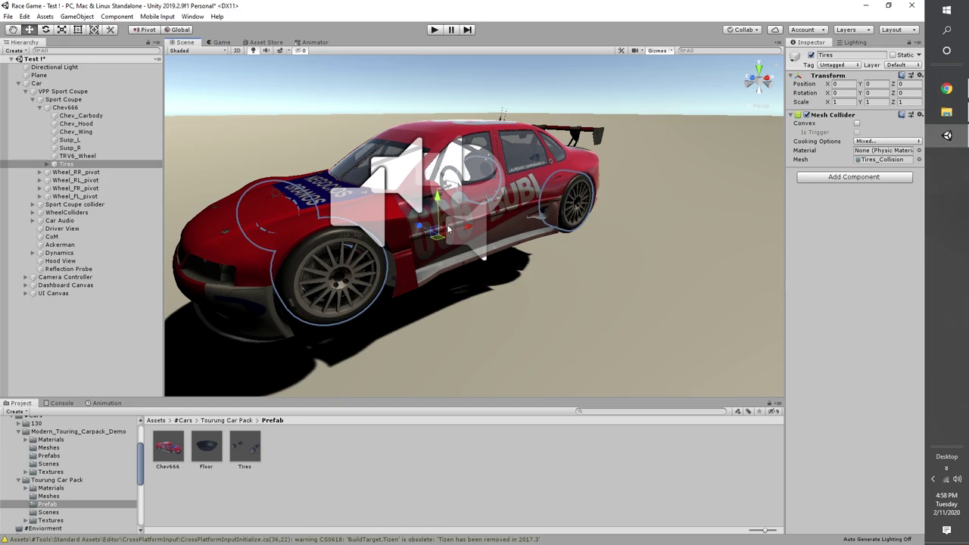
drag(449, 229, 610, 188)
key(ctrl+z)
drag(464, 227, 760, 182)
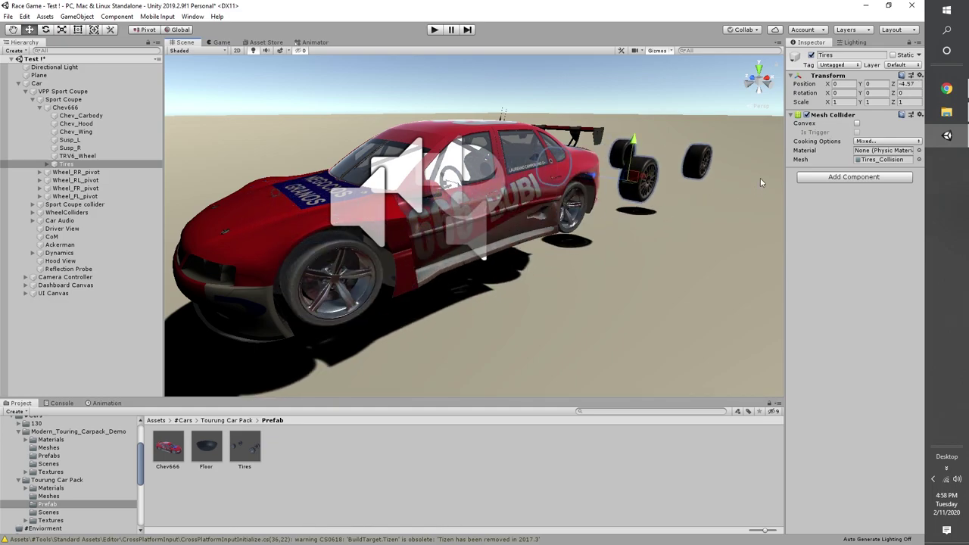
key(ctrl+z)
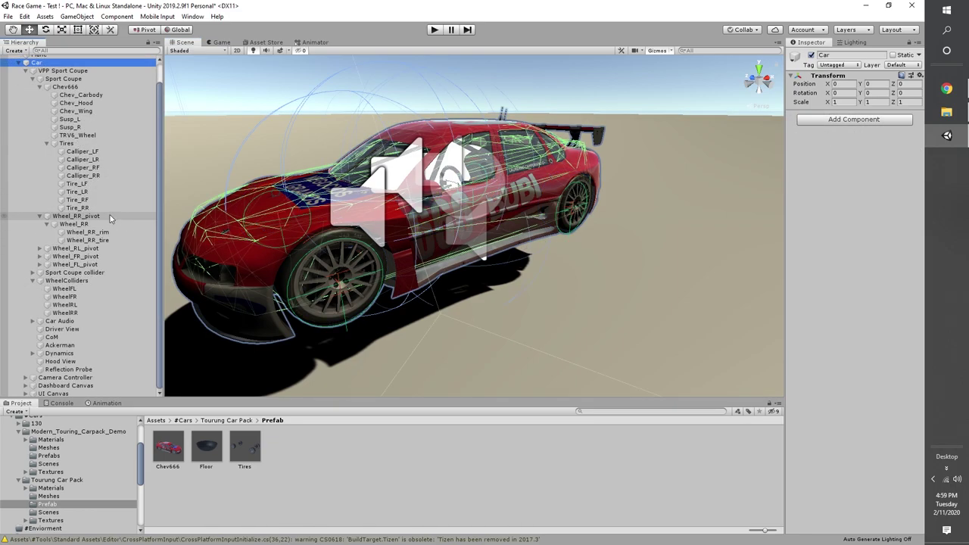
Assign the Chev666 callipers and tires to the wheel colliders, with Calliper_LF and Tire_LF on WheelFL and Tire_RR as WheelRR's wheel.
click(105, 217)
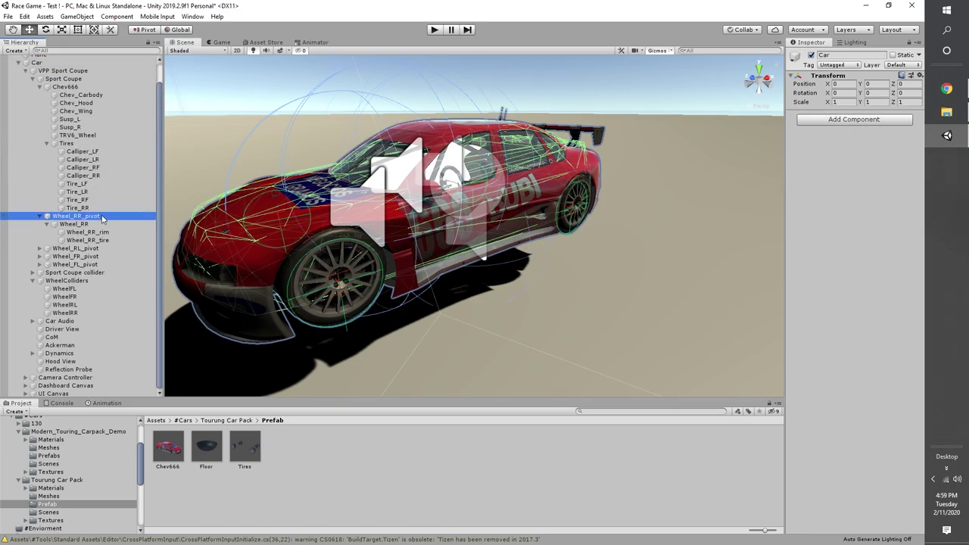
click(81, 282)
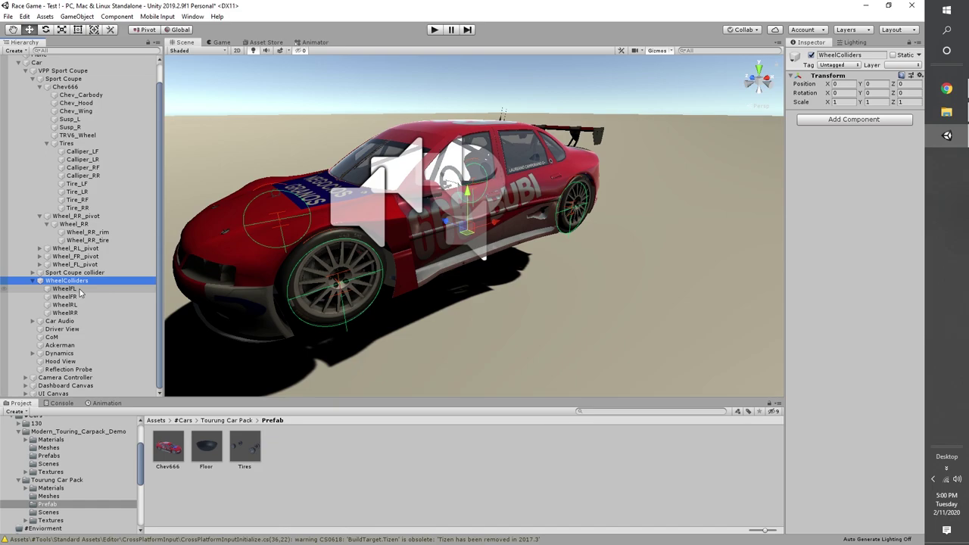
click(79, 289)
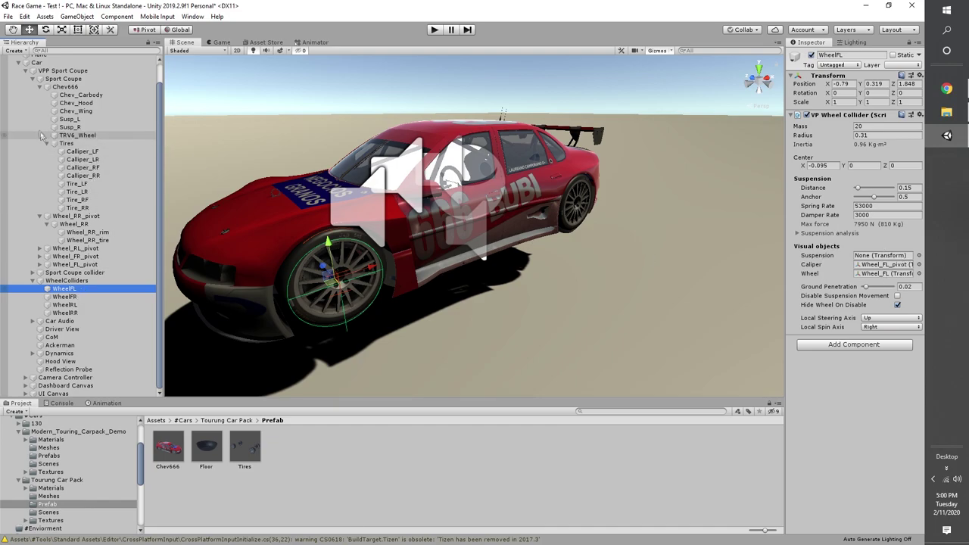
drag(90, 153, 910, 247)
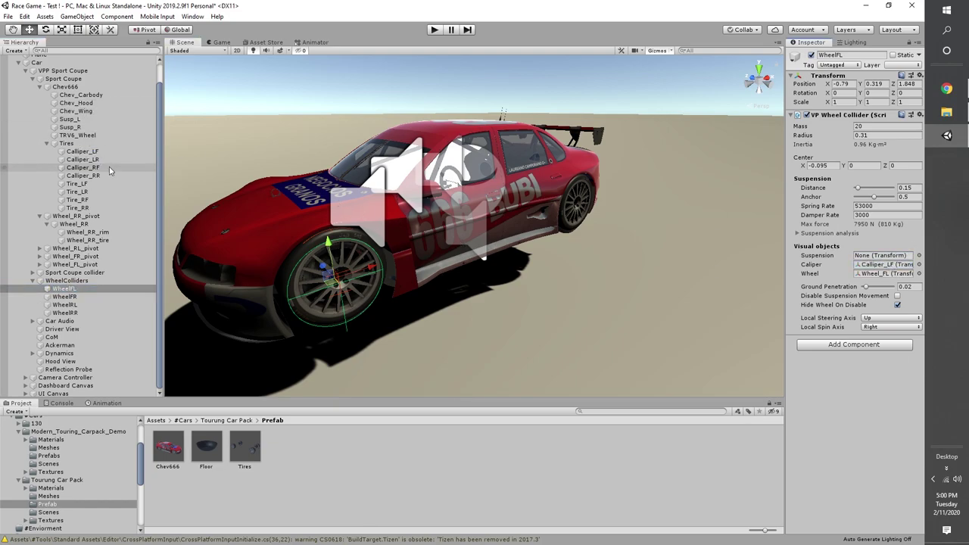
drag(105, 171, 769, 274)
drag(96, 185, 903, 281)
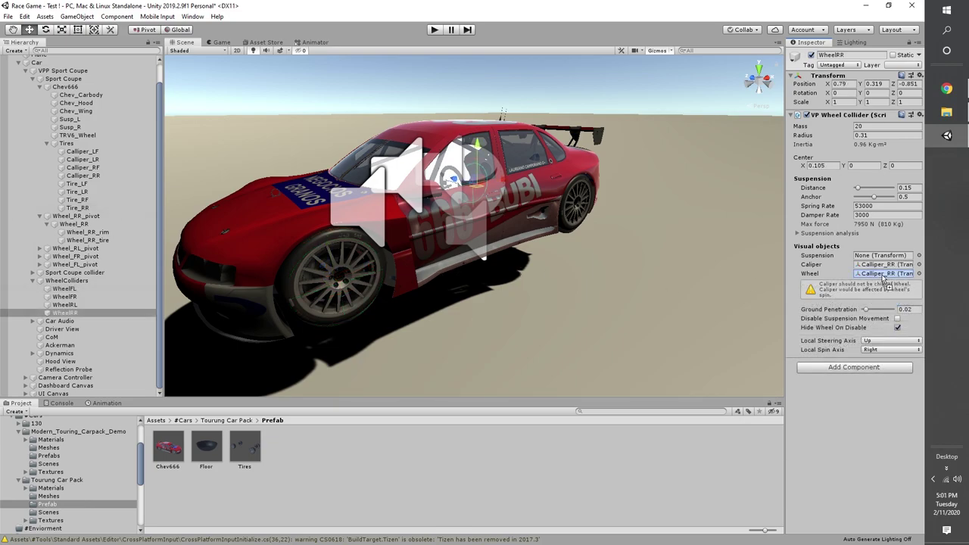
drag(883, 279, 883, 280)
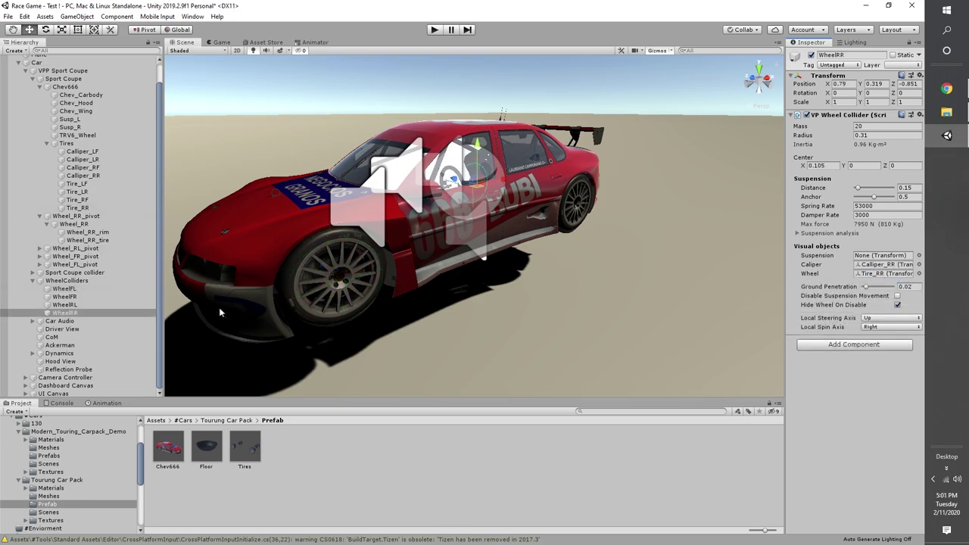
Run the scene, start the engine, switch to the chase camera and test-drive the car, accelerating, steering both ways and braking.
click(433, 30)
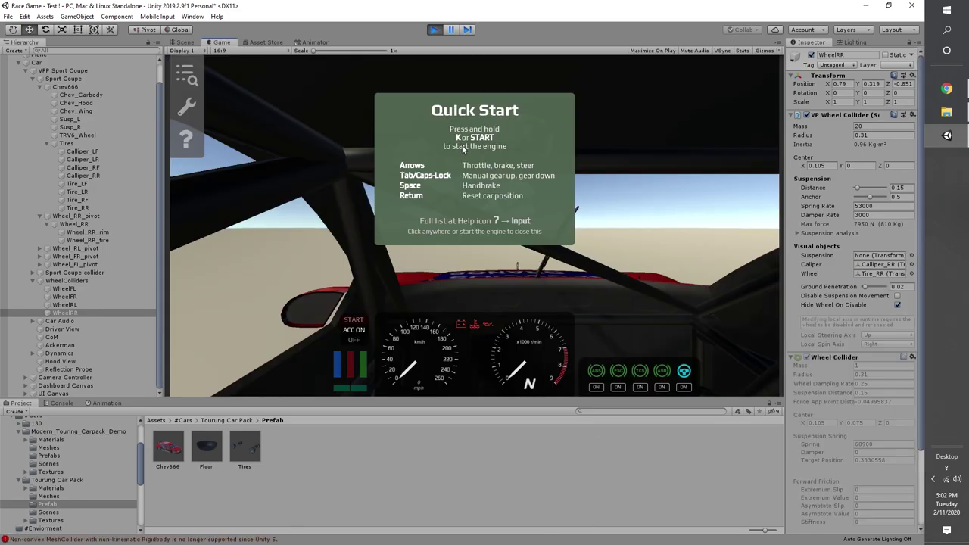
key(k)
key(c)
key(c)
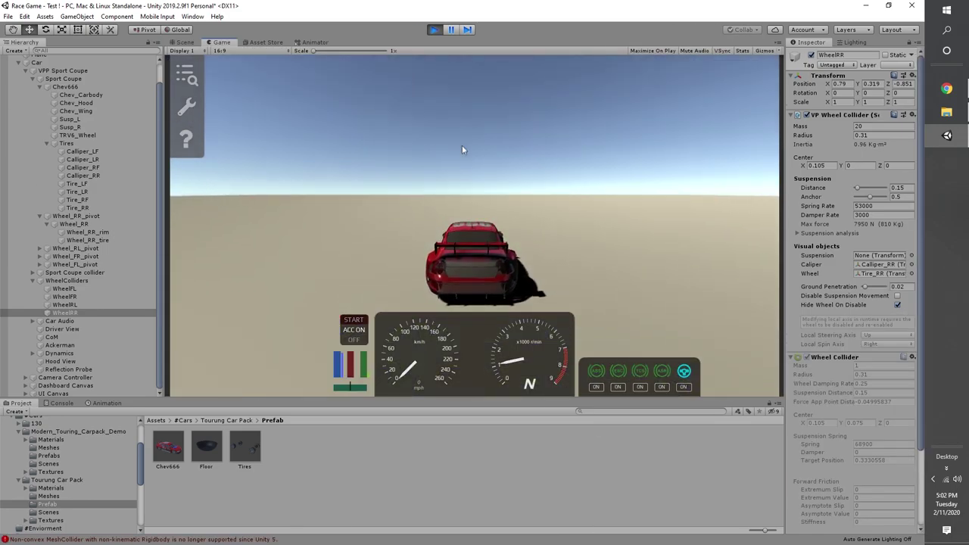
key(w)
key(d)
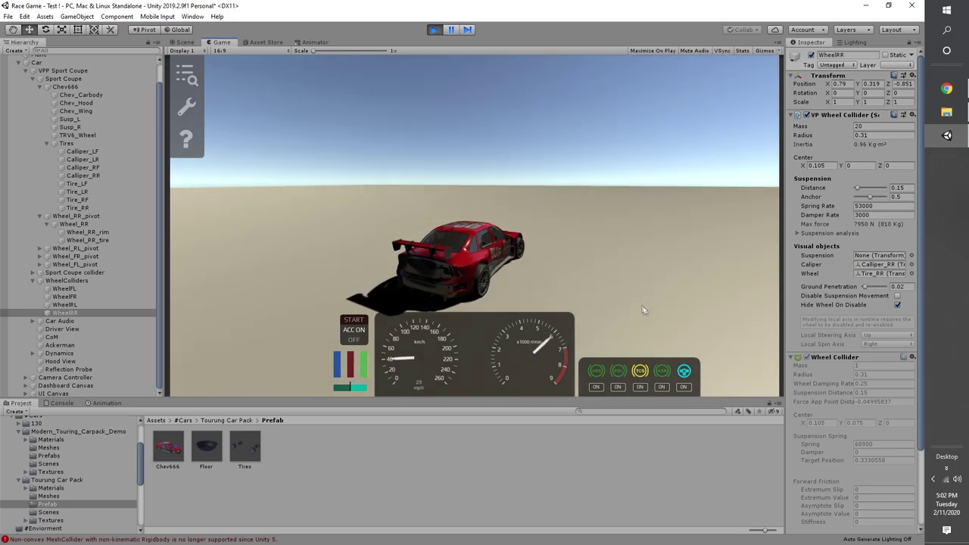
key(a)
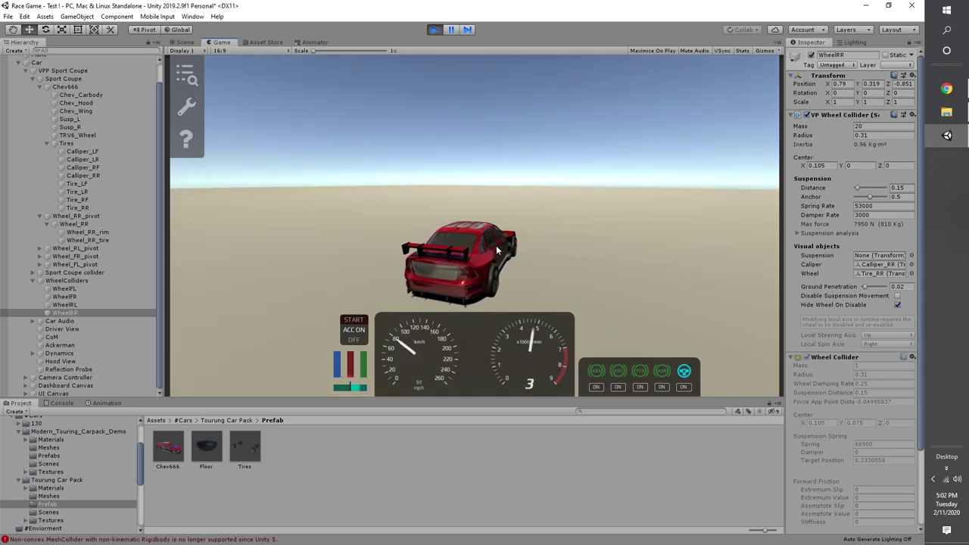
key(s)
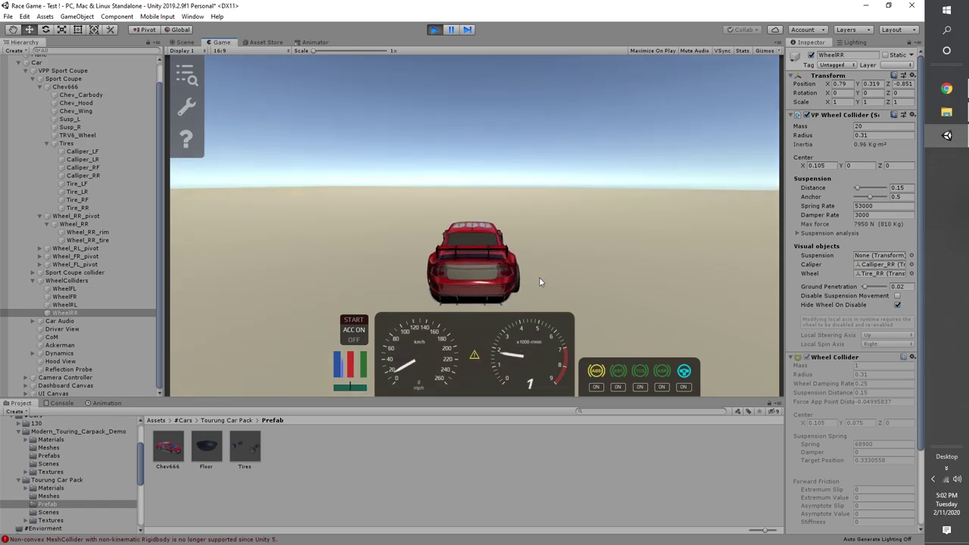
Examine the parked car from another camera by orbiting around it, and stop the running scene.
key(c)
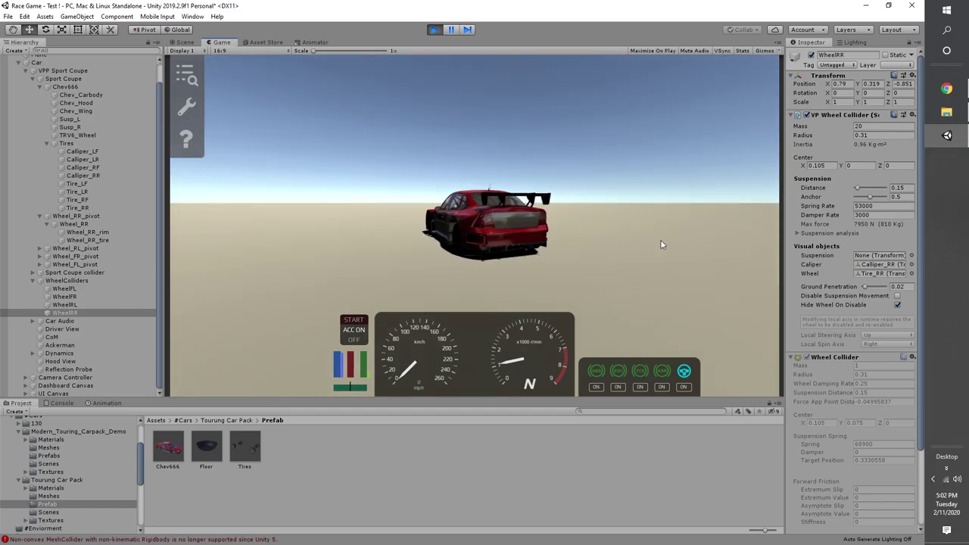
drag(661, 244, 697, 262)
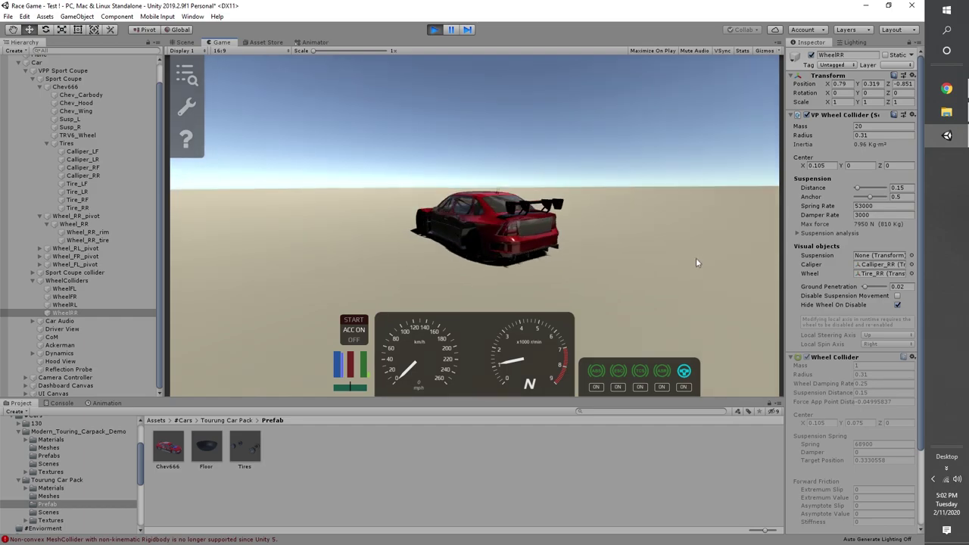
key(Escape)
click(432, 29)
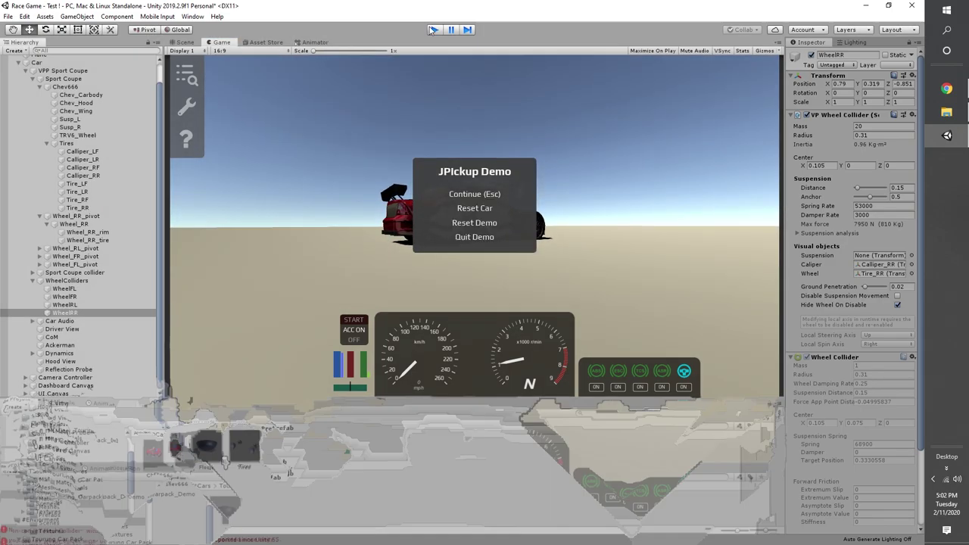
Centre the Chev666 object sideways by setting its Position X to 0.
click(82, 95)
alt+drag(255, 145, 330, 234)
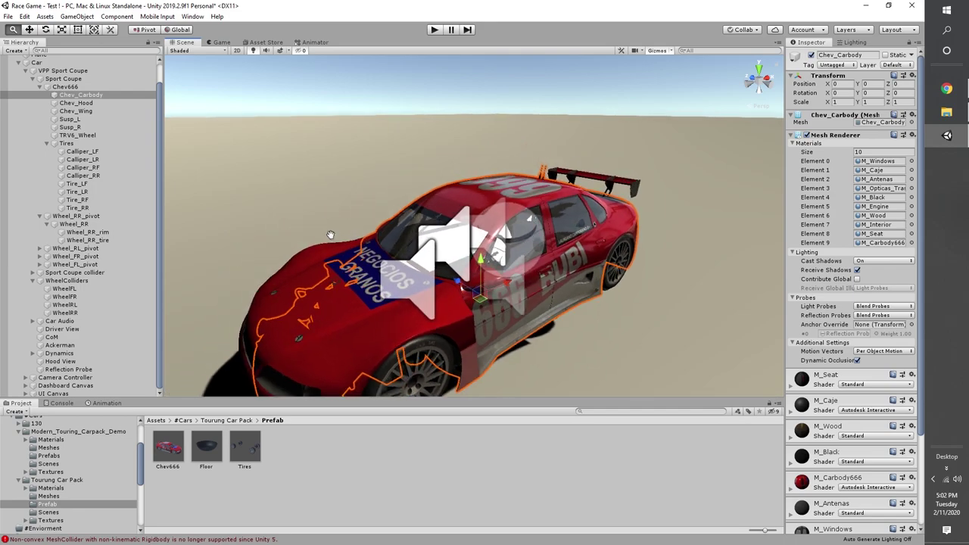
click(74, 87)
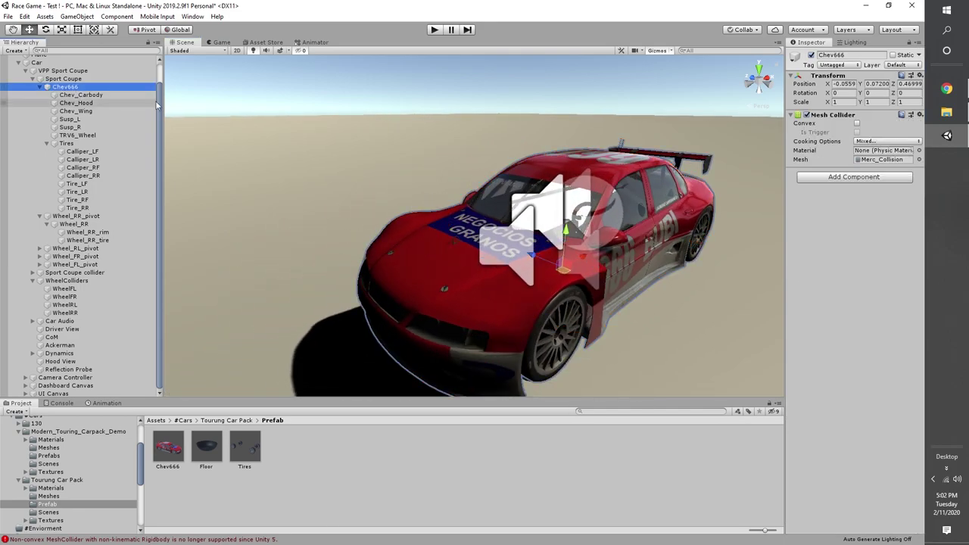
click(117, 97)
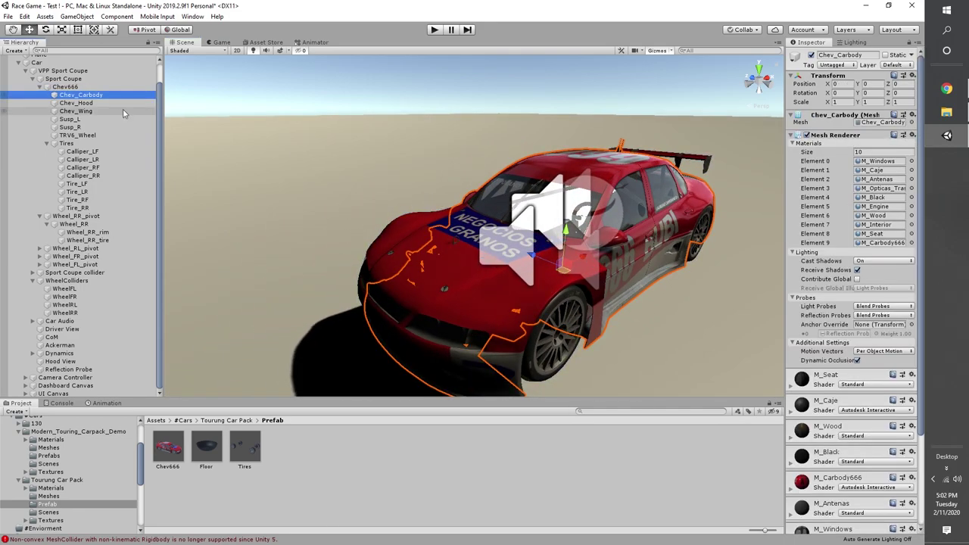
click(450, 193)
drag(534, 258, 532, 256)
right_drag(635, 265, 416, 150)
right_drag(288, 155, 495, 209)
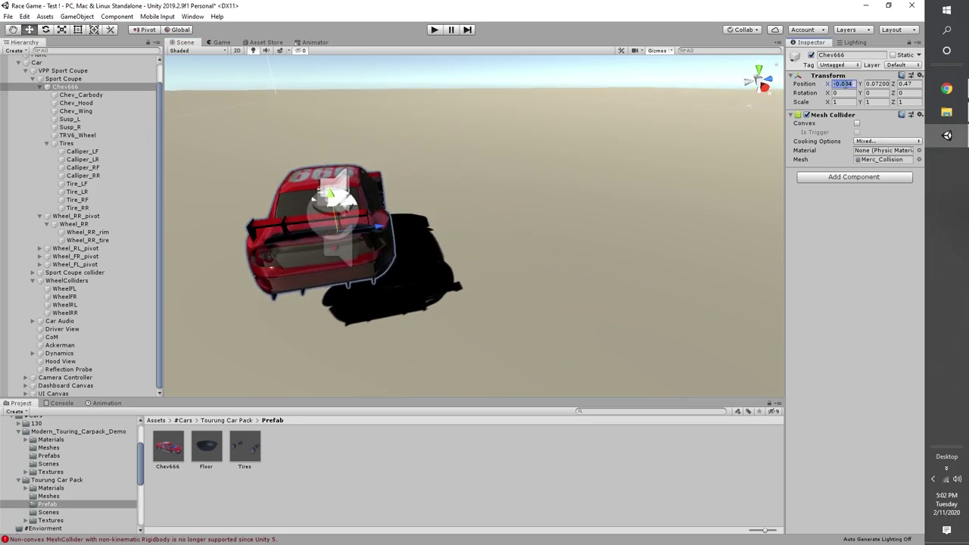
text(0)
Run the scene again and test-drive the re-centred car from the chase camera, steering in both directions.
click(432, 30)
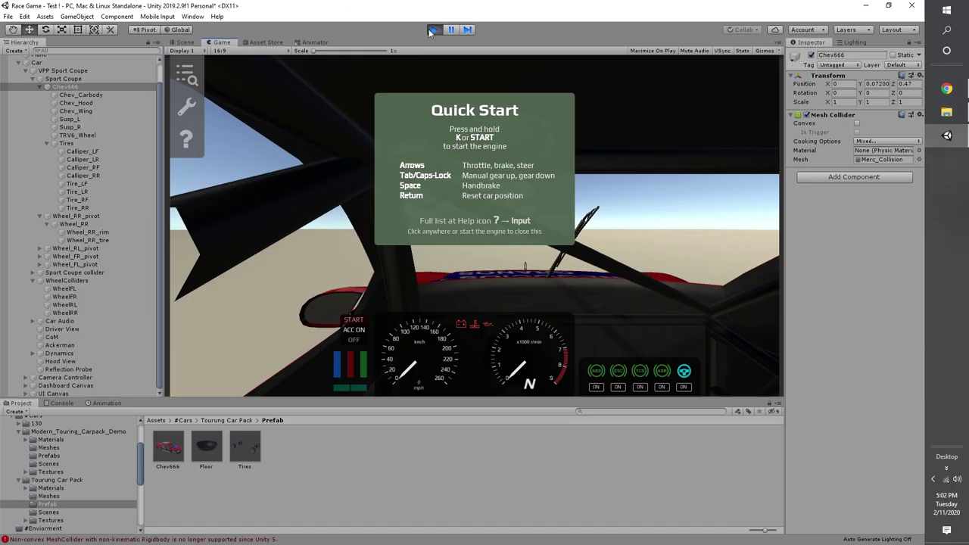
key(c)
key(w)
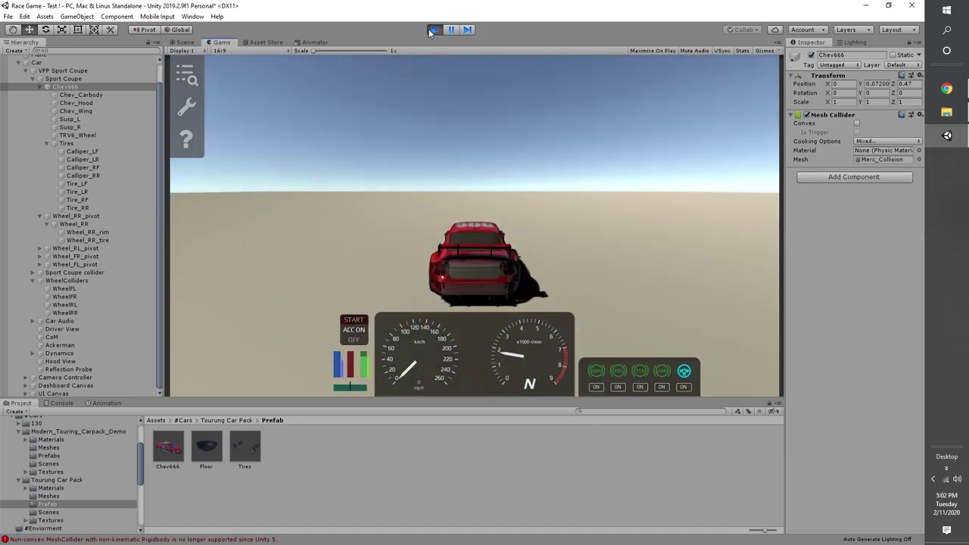
key(d)
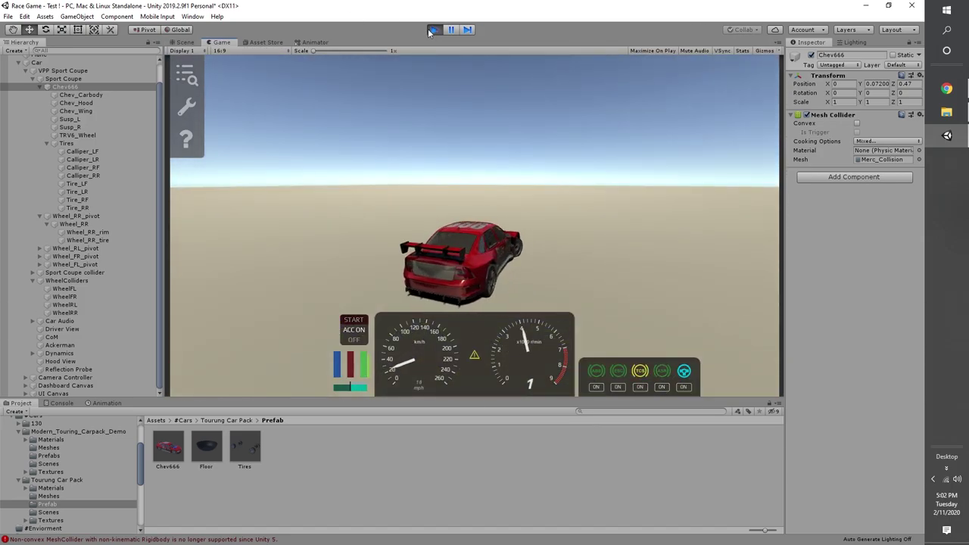
key(a)
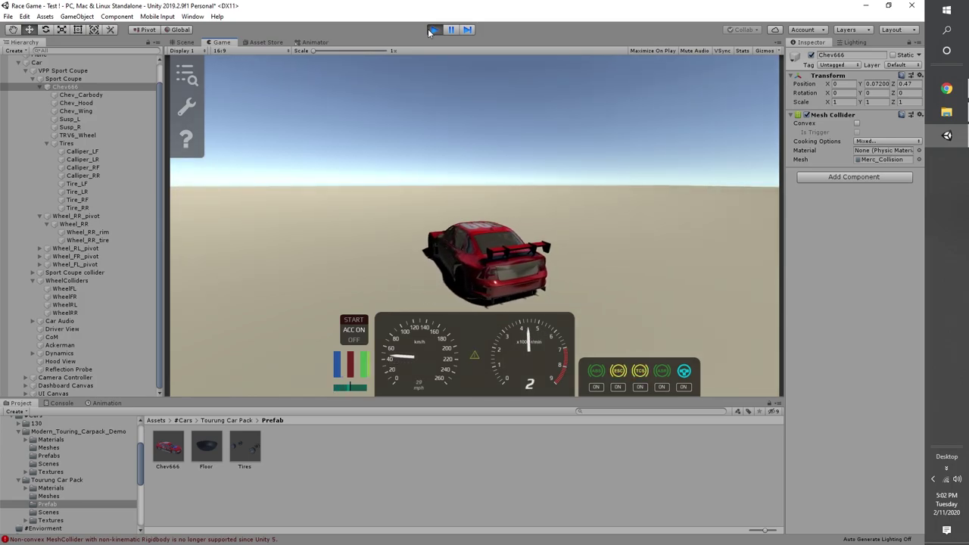
Test-drive the car further, steering in both directions and braking to a halt, and stop the running scene.
key(d)
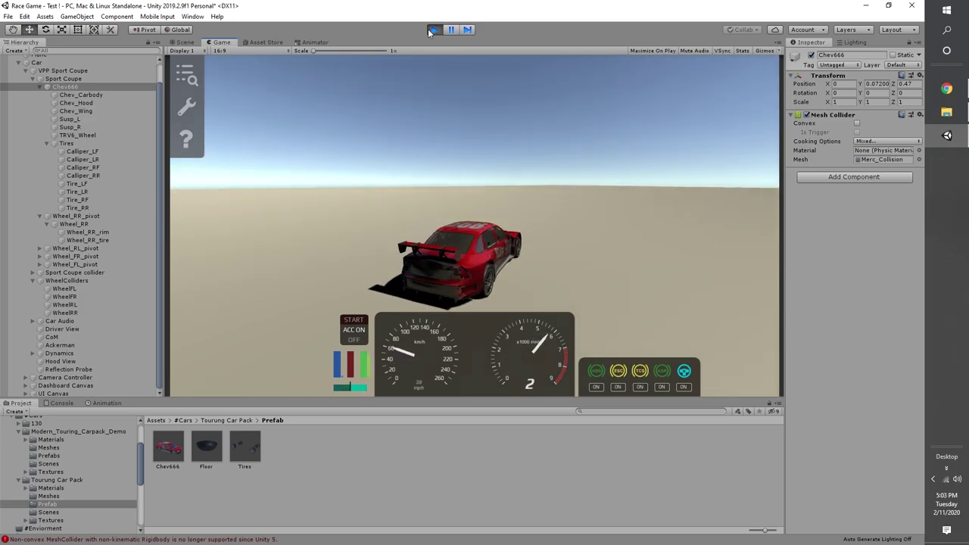
key(a)
key(d)
key(s)
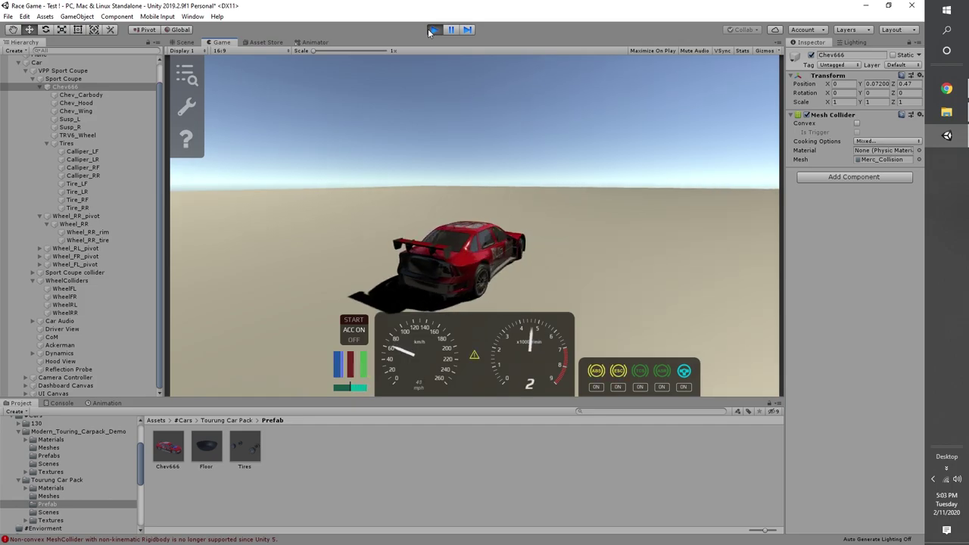
key(a)
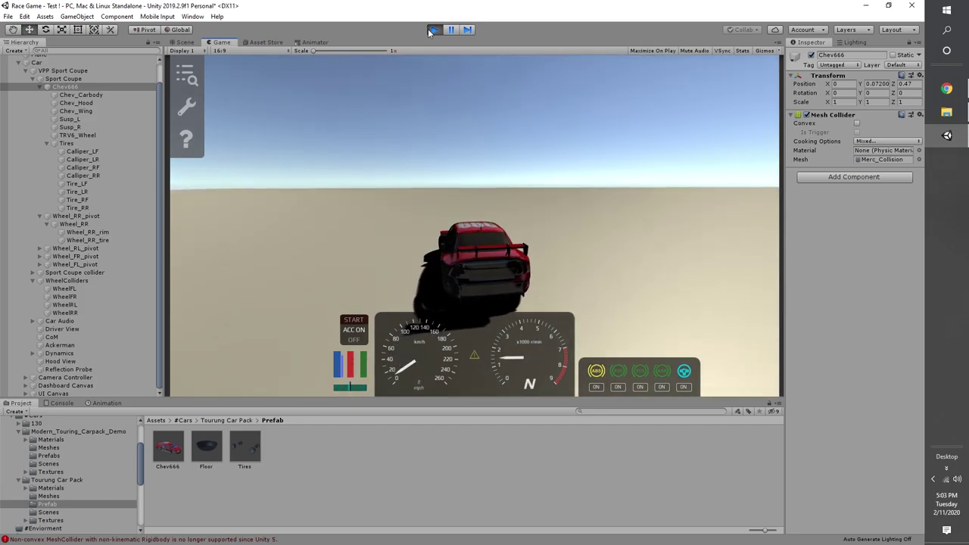
click(433, 30)
Bring the red car into view in the scene and search the project's Assets for "car".
right_drag(519, 173, 312, 165)
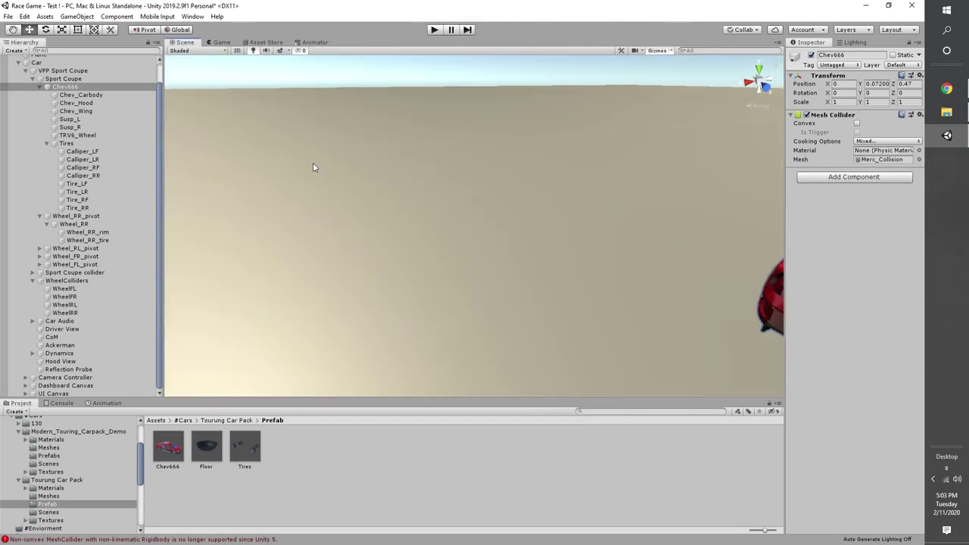
scroll(312, 165, down, 5)
middle_drag(639, 231, 581, 147)
scroll(34, 470, up, 3)
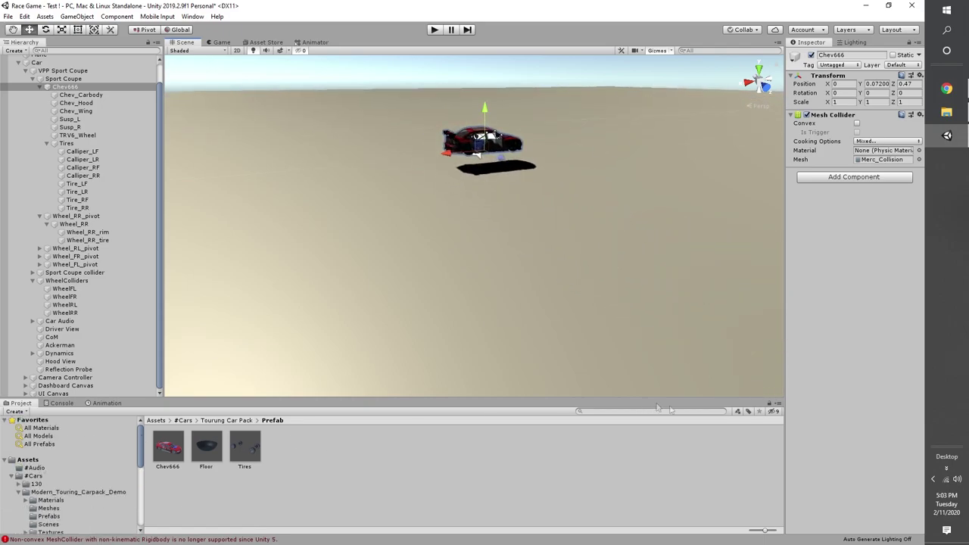
click(59, 460)
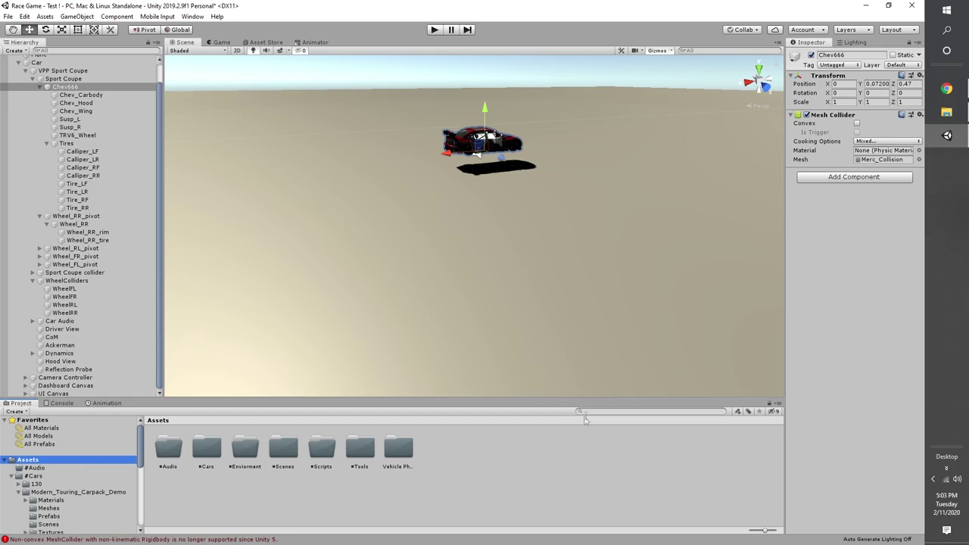
click(598, 412)
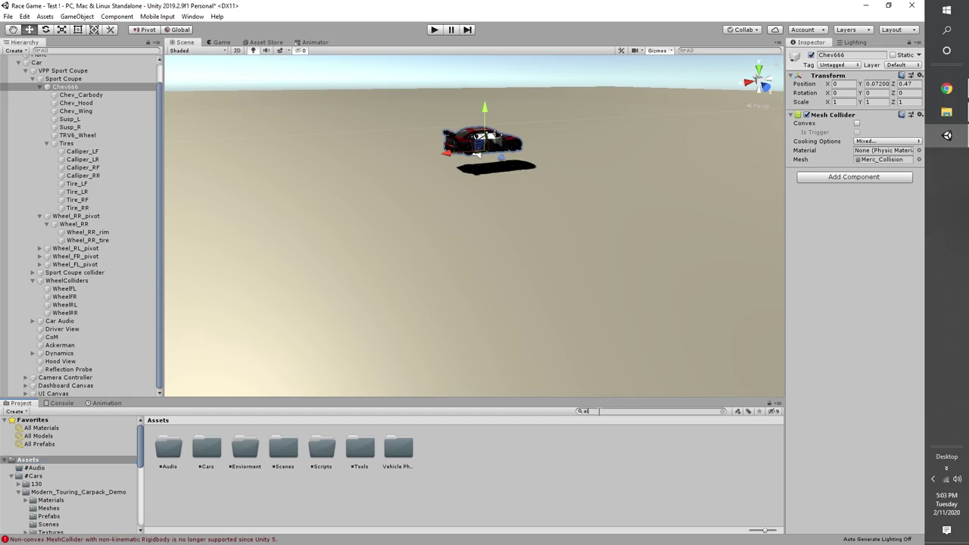
scroll(497, 469, down, 6)
scroll(497, 469, up, 1)
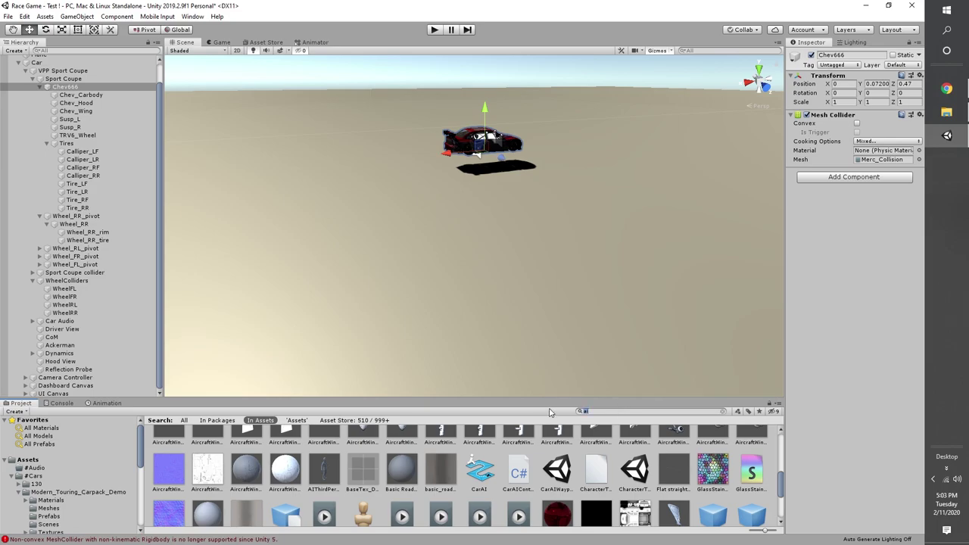
text(r)
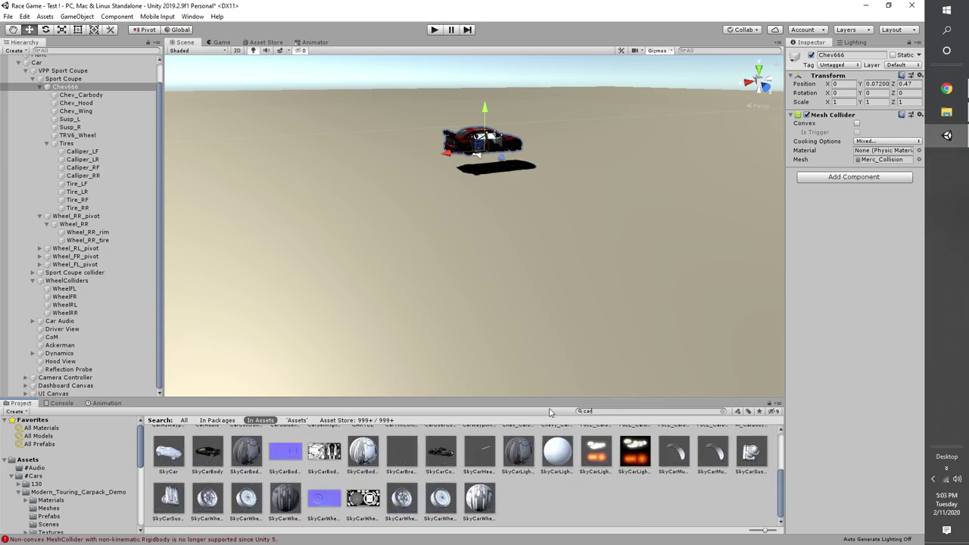
scroll(409, 519, up, 3)
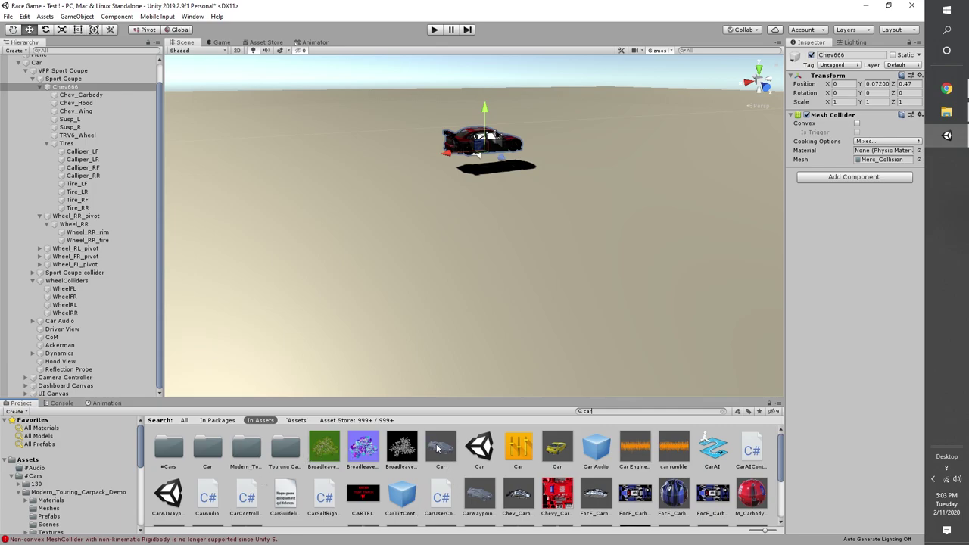
Place the CarWaypointBased prefab on the plane and move it beside the red car, to about X 106.75, Z 22.15.
drag(486, 494, 428, 215)
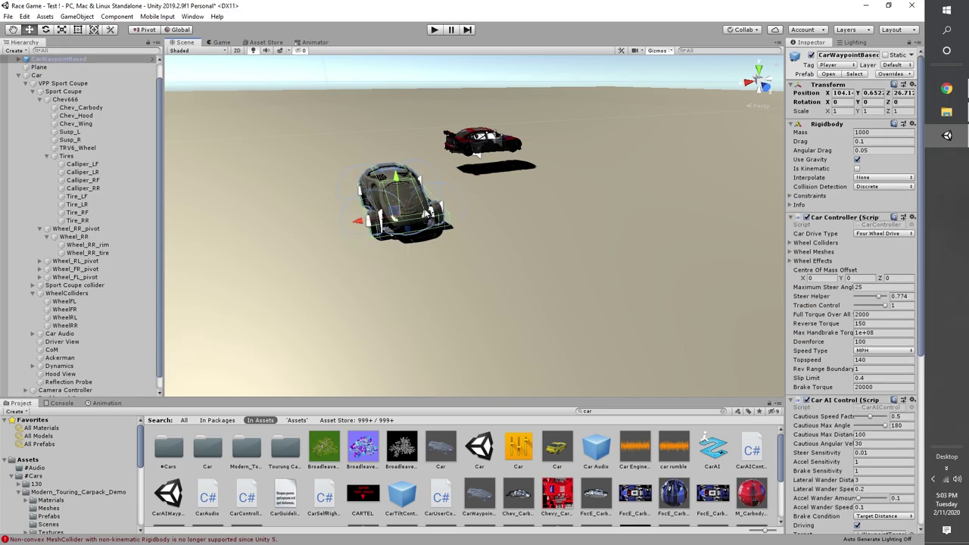
click(18, 75)
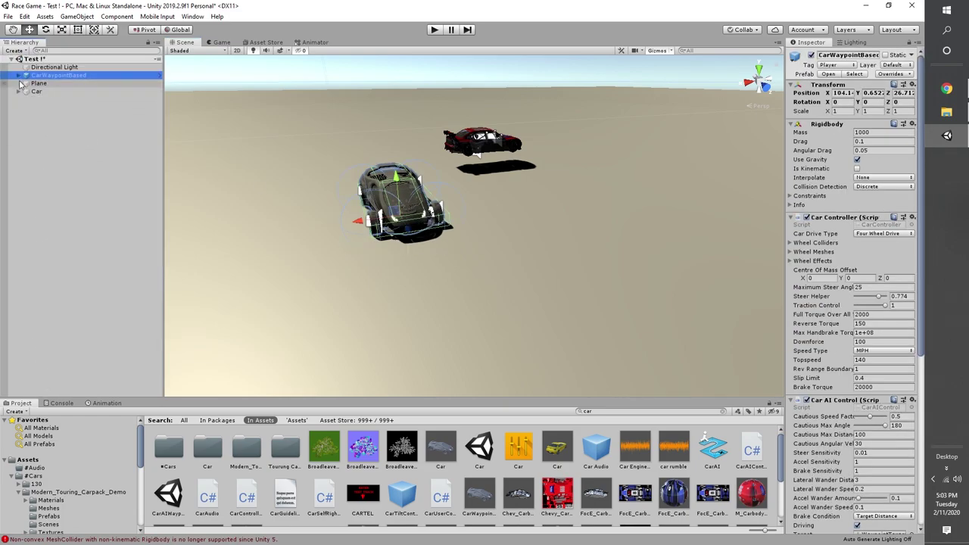
drag(399, 217, 322, 189)
Review the Car Controller, Car AI Control, Waypoint Progress Tracker and Car Audio scripts on CarWaypointBased.
click(791, 218)
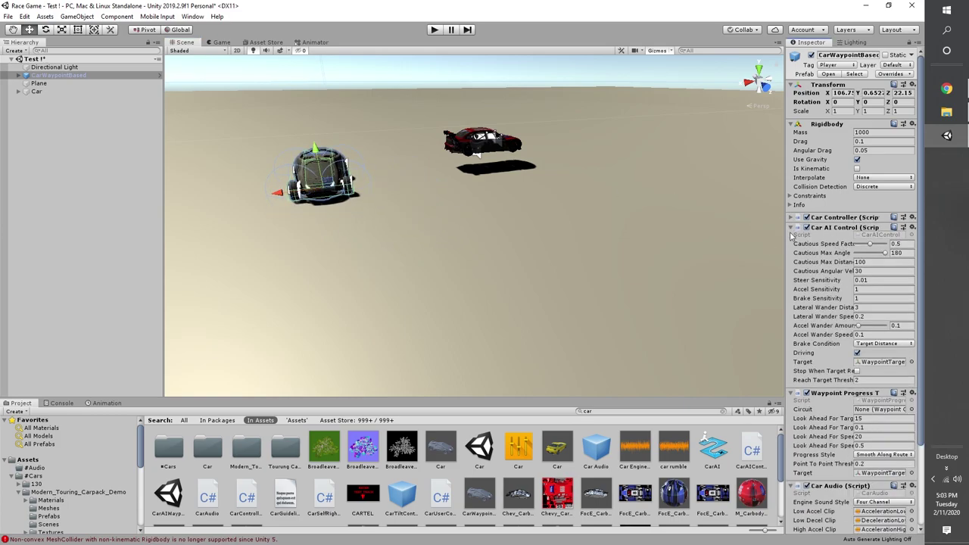
click(790, 228)
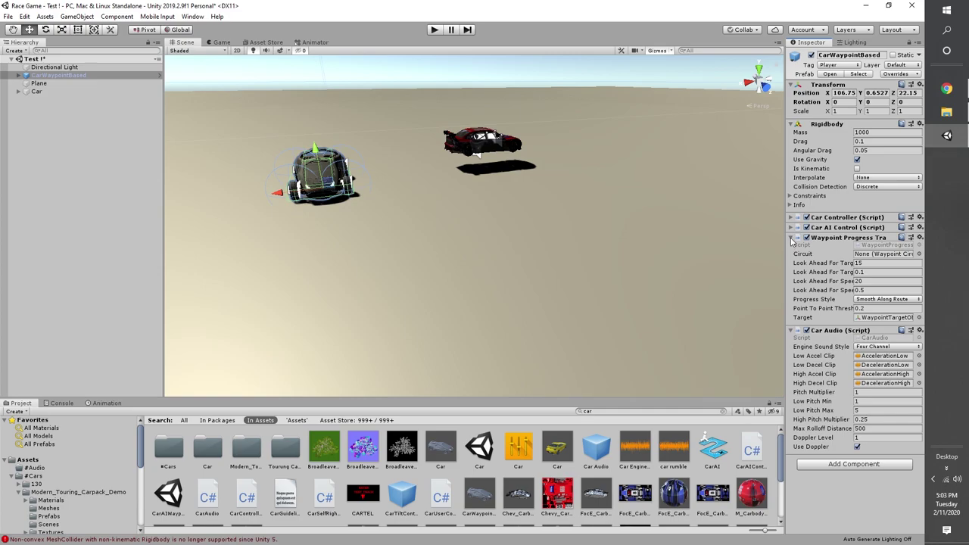
click(790, 238)
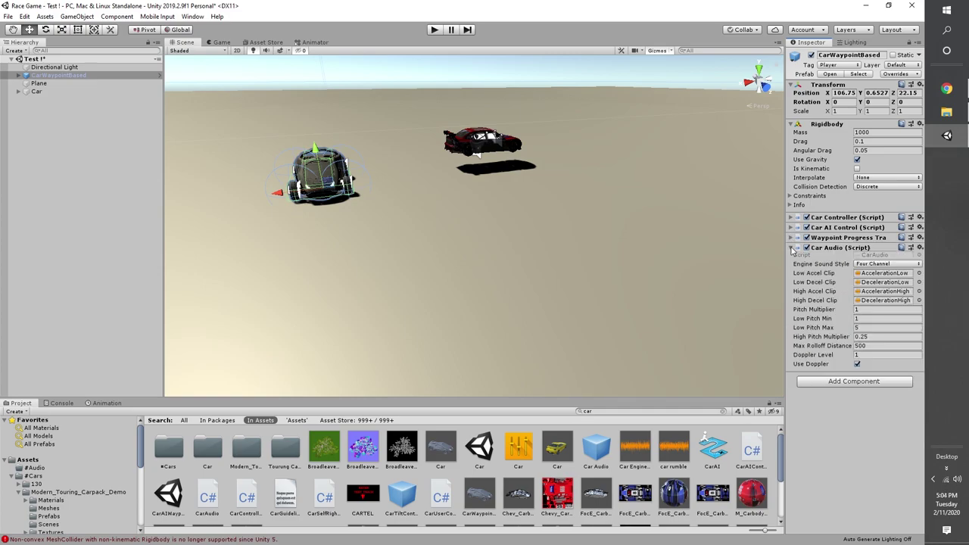
click(791, 249)
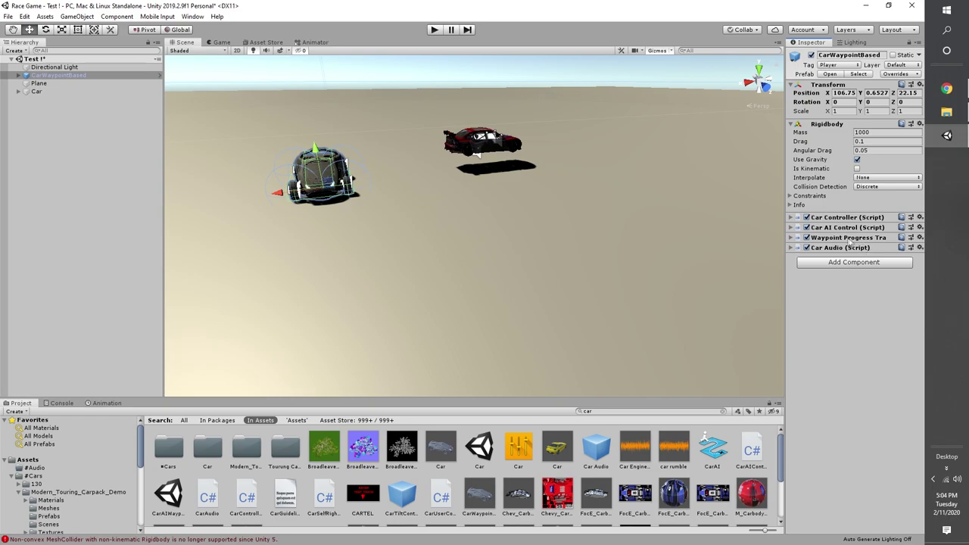
click(790, 218)
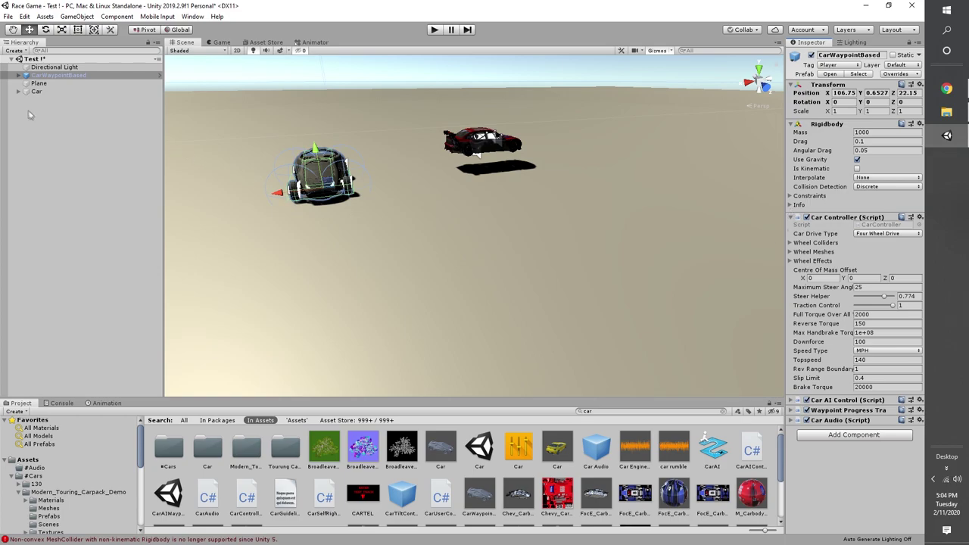
click(71, 77)
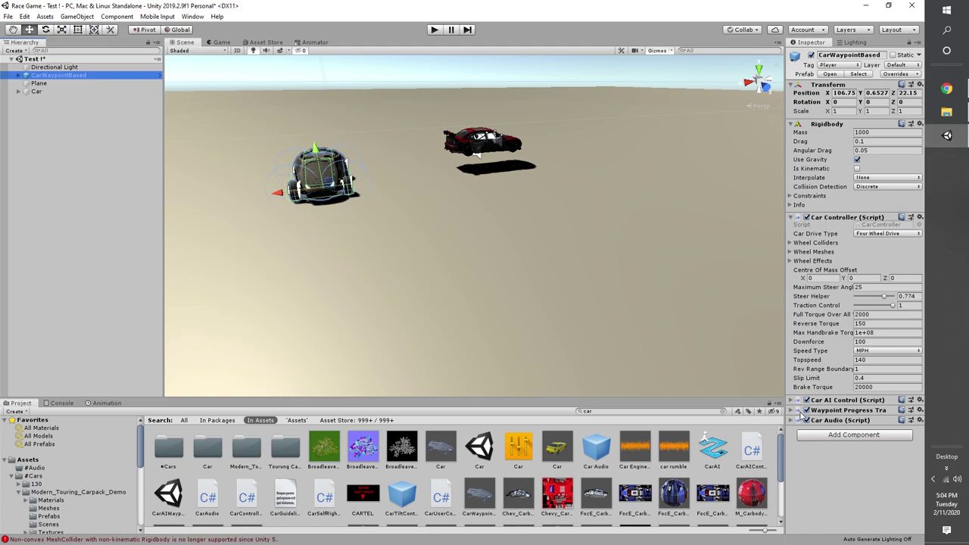
Assign VPP Sport Coupe as the Target of the Car AI Control script on CarWaypointBased.
click(791, 399)
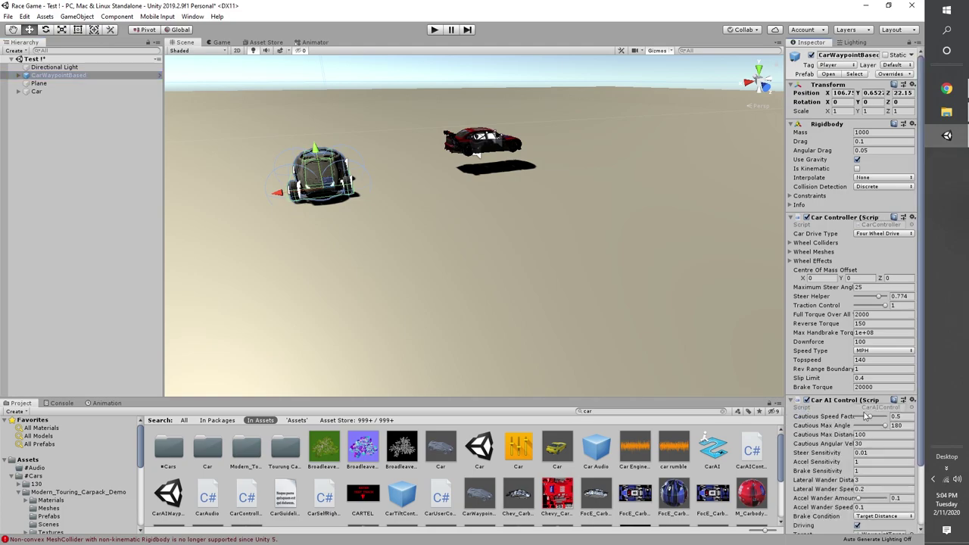
scroll(865, 416, down, 3)
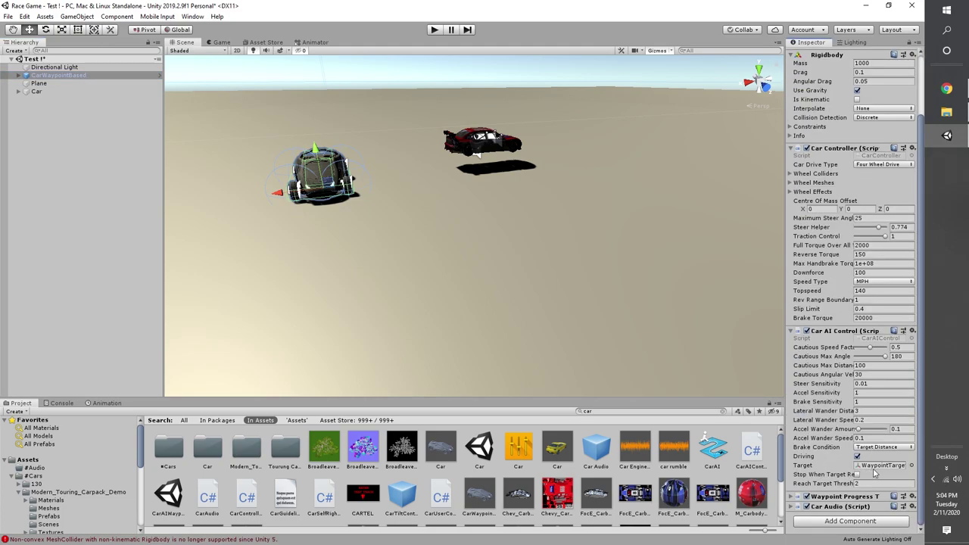
click(18, 91)
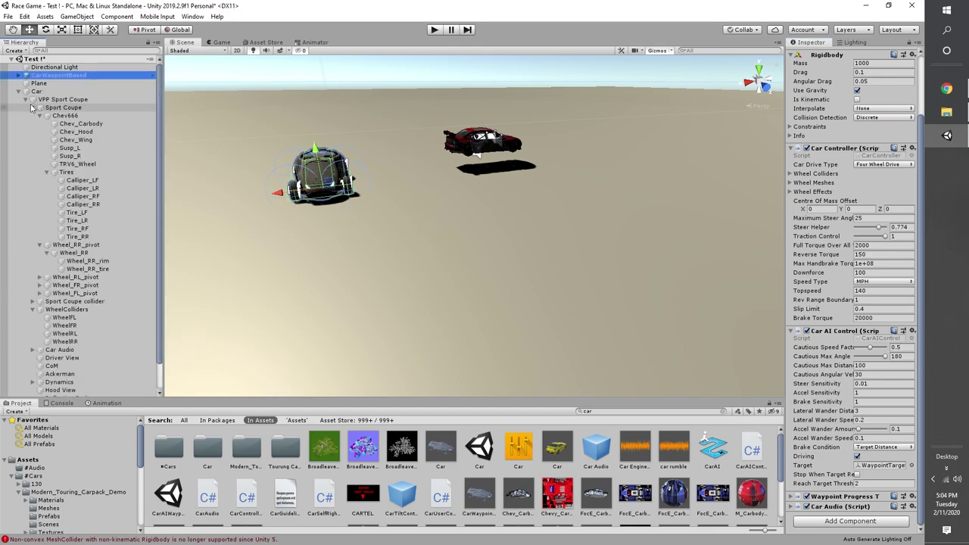
click(32, 107)
click(25, 99)
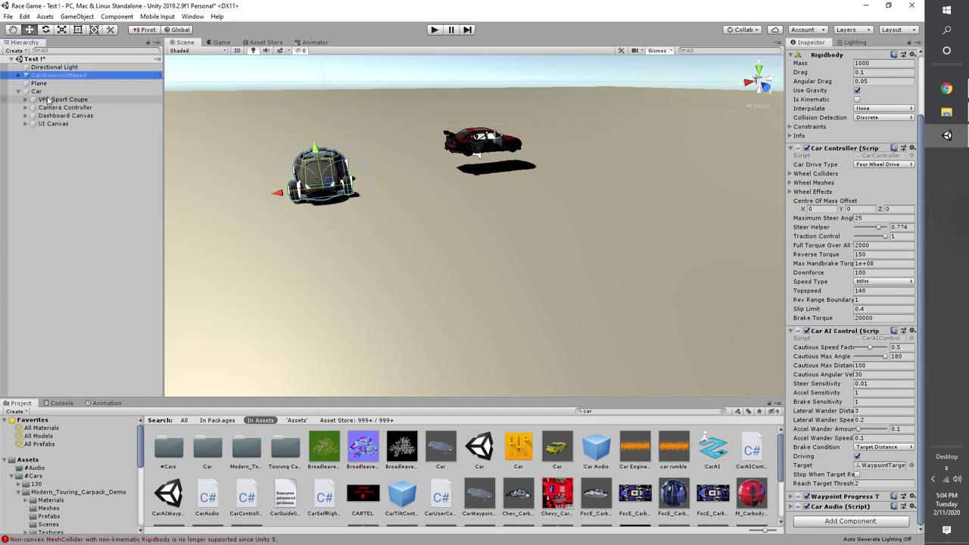
drag(47, 100, 660, 259)
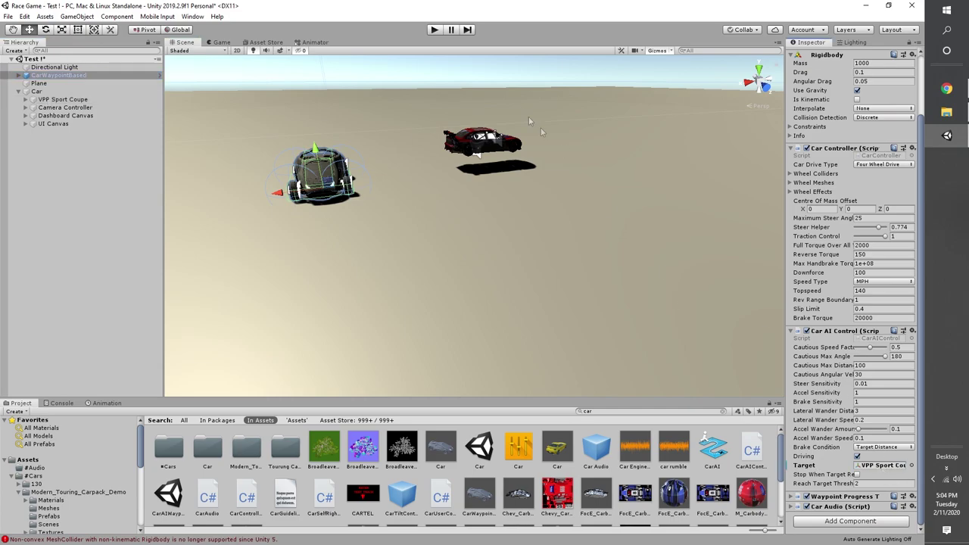
Run the scene, start the engine, switch to the chase camera and accelerate away from the AI car.
click(433, 30)
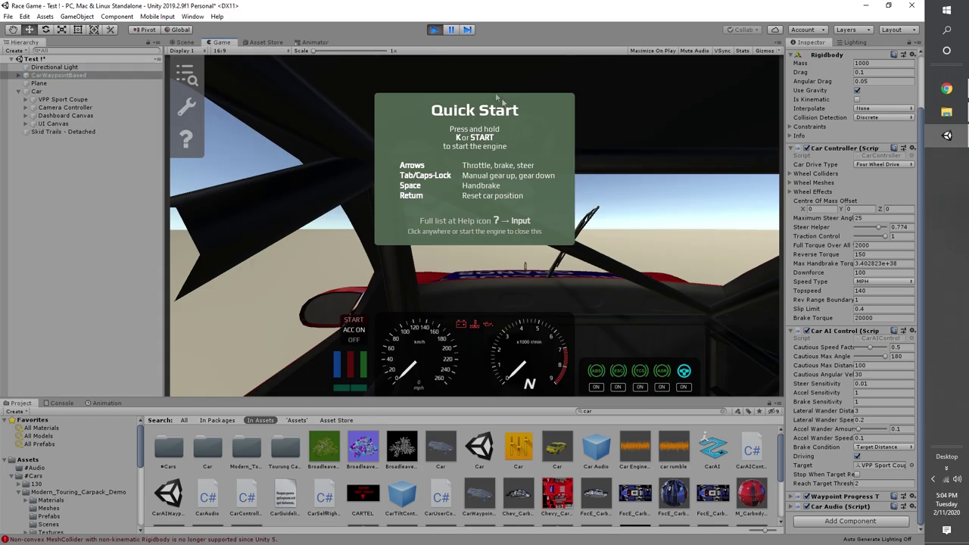
key(k)
key(c)
key(Up)
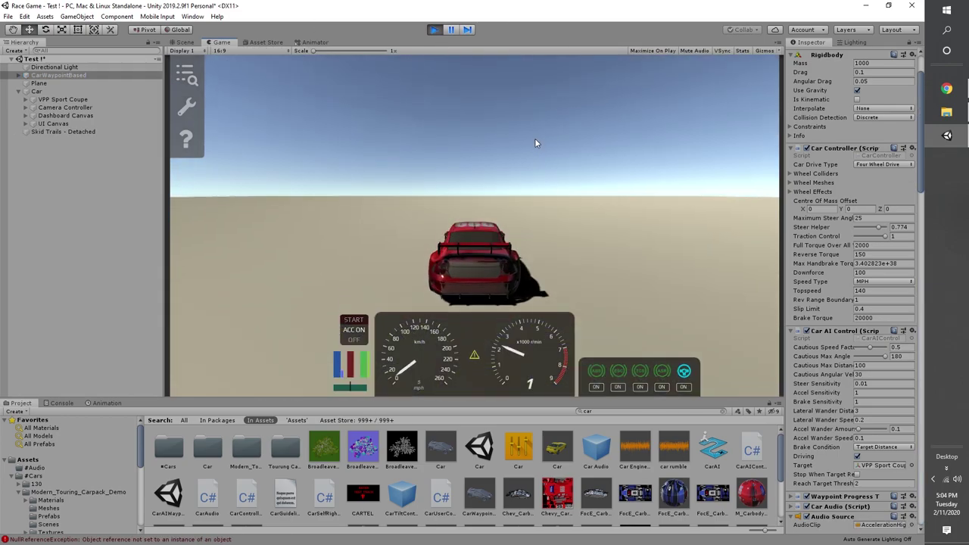
Maximize the Game view, steer the car to test the AI car's pursuit, and stop the running scene.
right_click(228, 42)
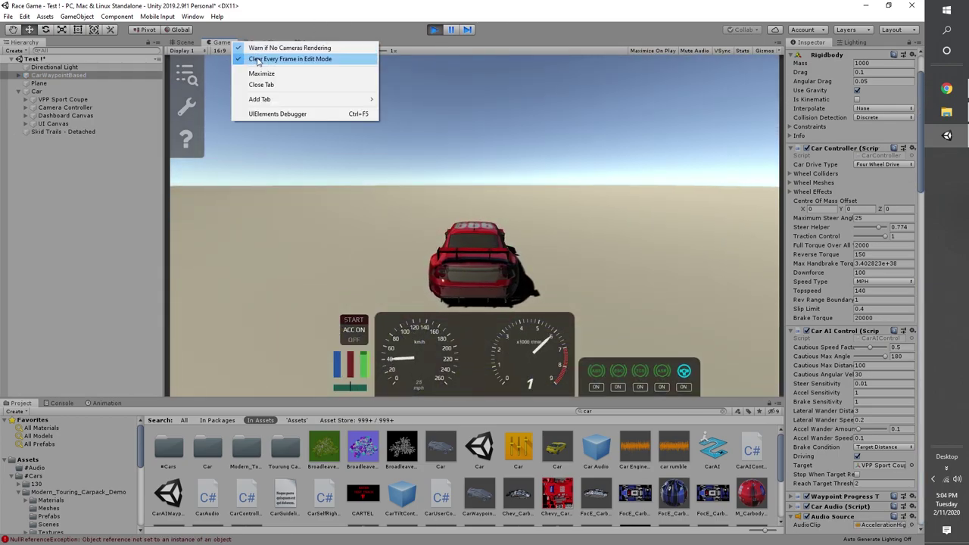
click(262, 73)
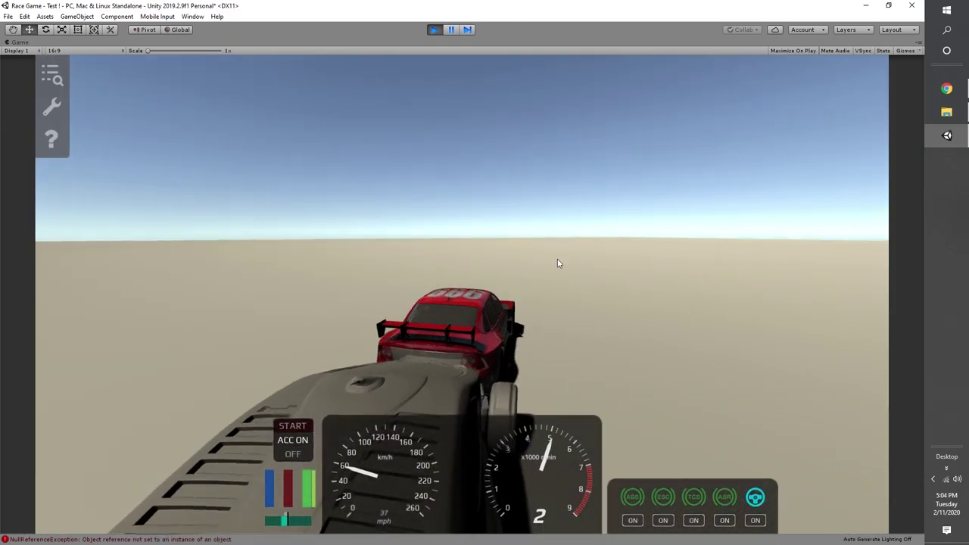
key(Right)
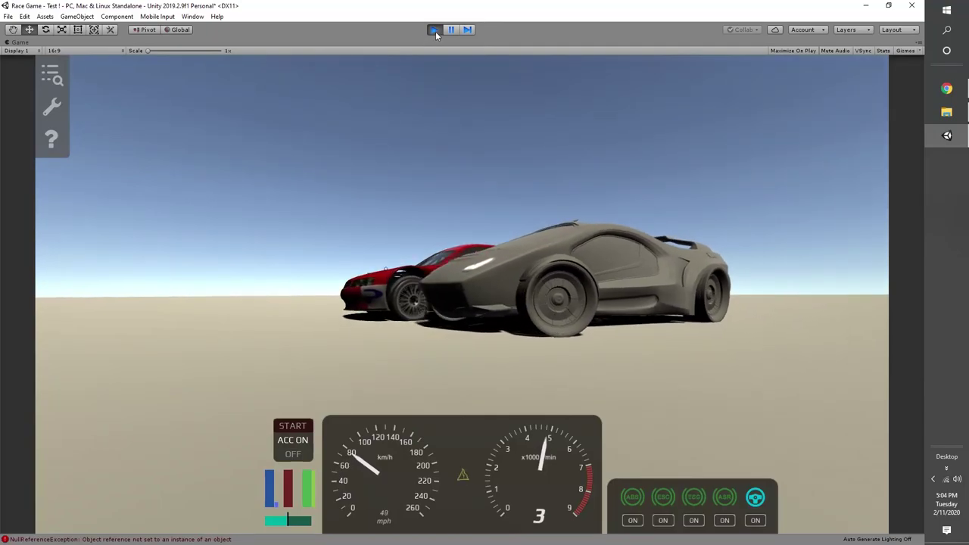
click(434, 30)
Examine both cars in the Scene view from several angles and select the CarWaypointBased car.
right_drag(560, 161, 555, 222)
click(618, 194)
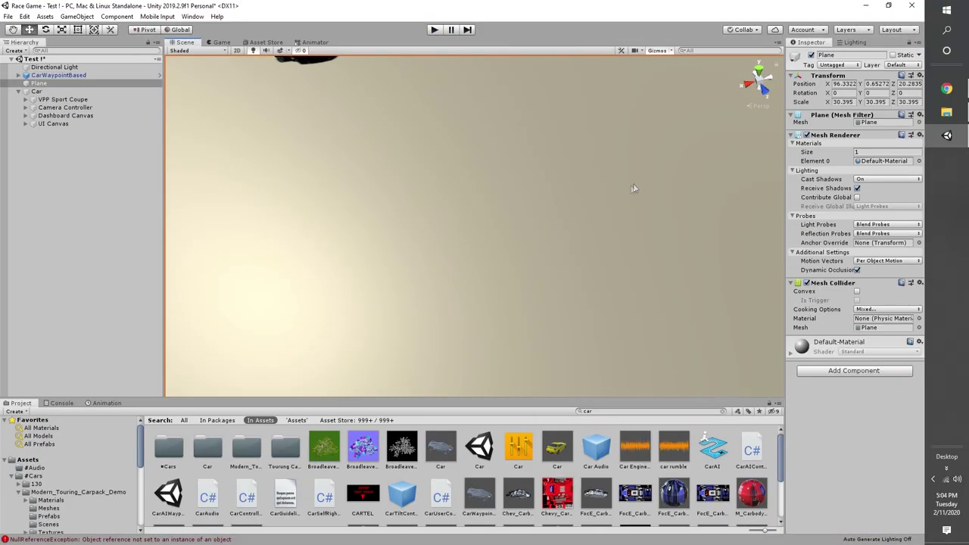
right_drag(699, 234, 519, 180)
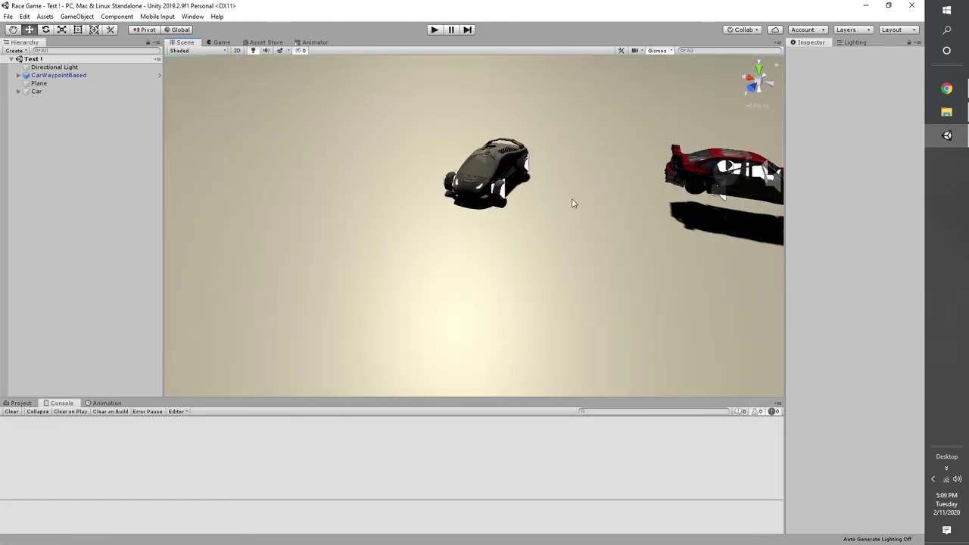
right_drag(573, 202, 546, 225)
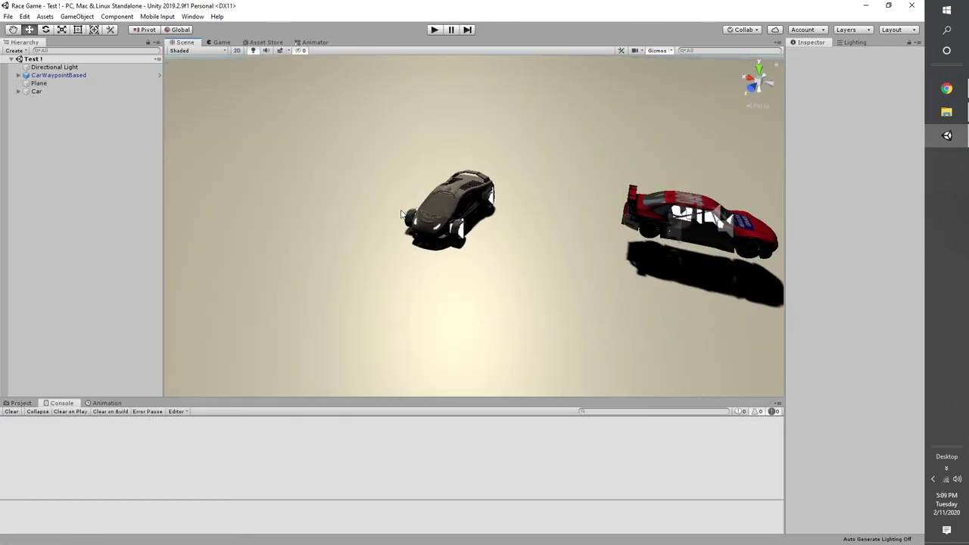
right_drag(401, 214, 573, 159)
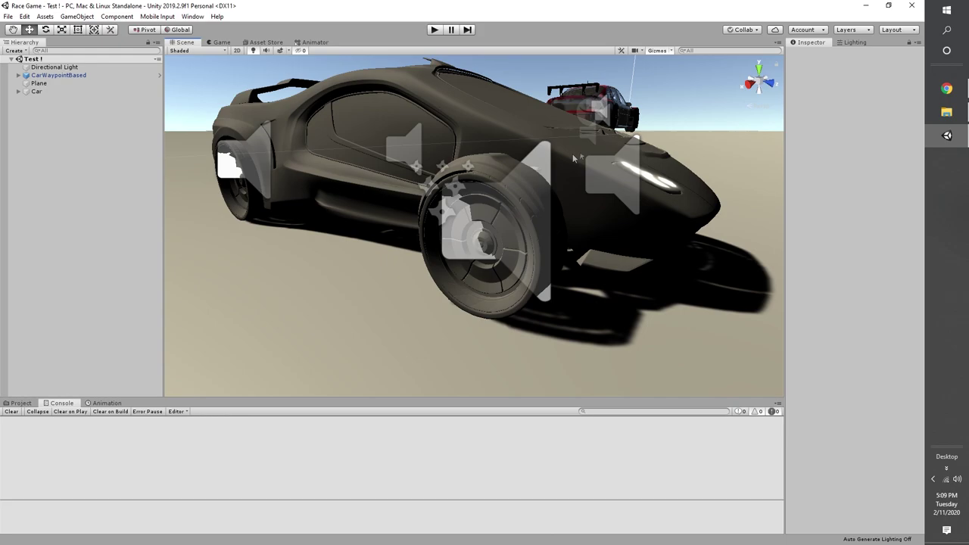
click(407, 154)
right_drag(408, 154, 447, 242)
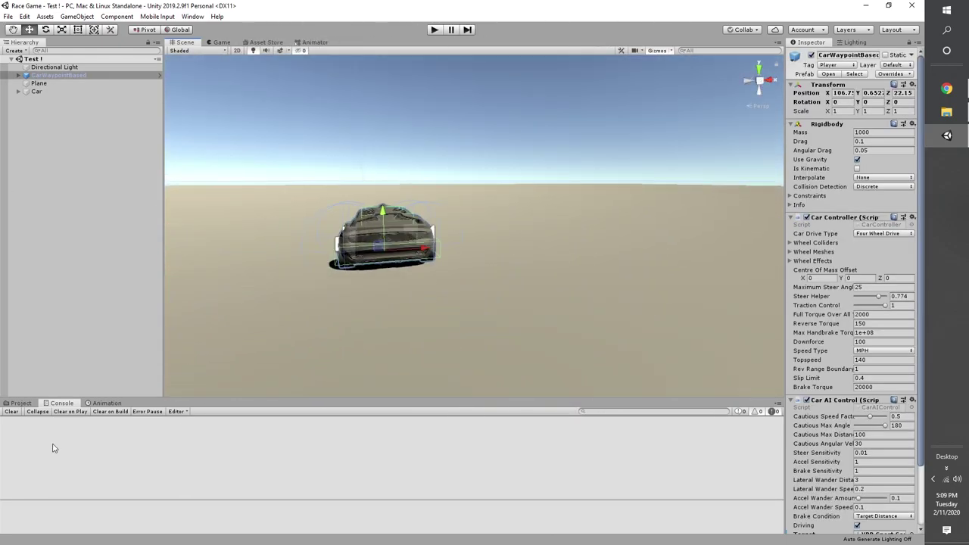
Place the Chev666 prefab from the Tourung Car Pack's Prefab folder in the scene and delete it again.
click(19, 403)
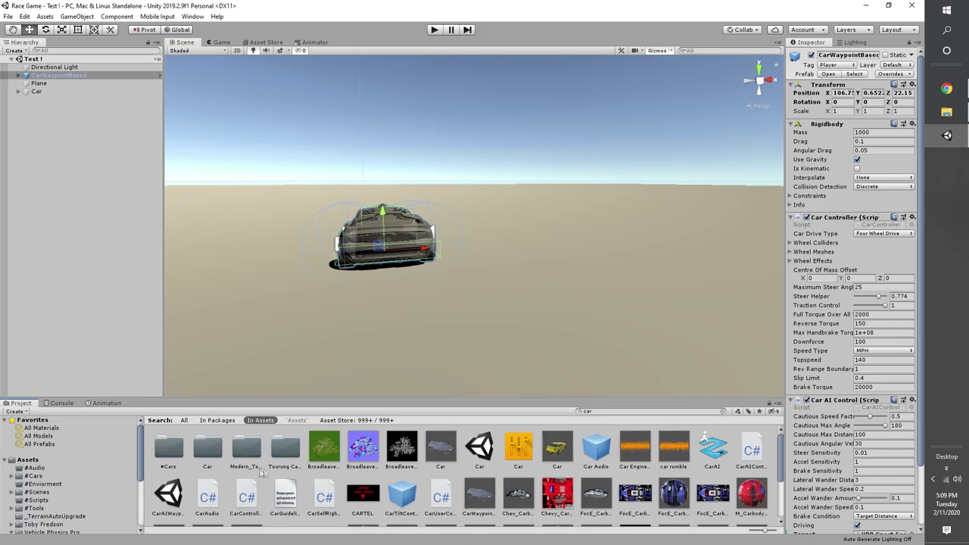
click(50, 484)
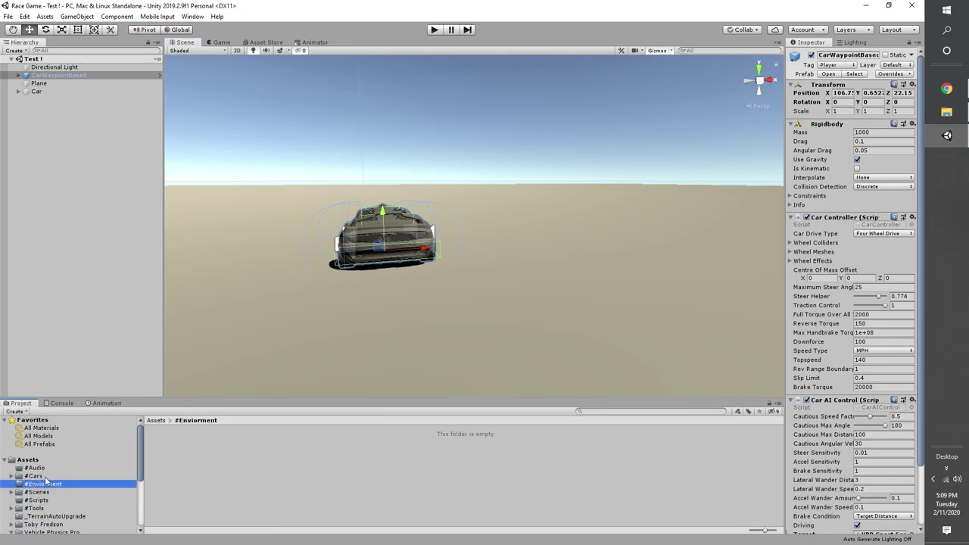
click(51, 493)
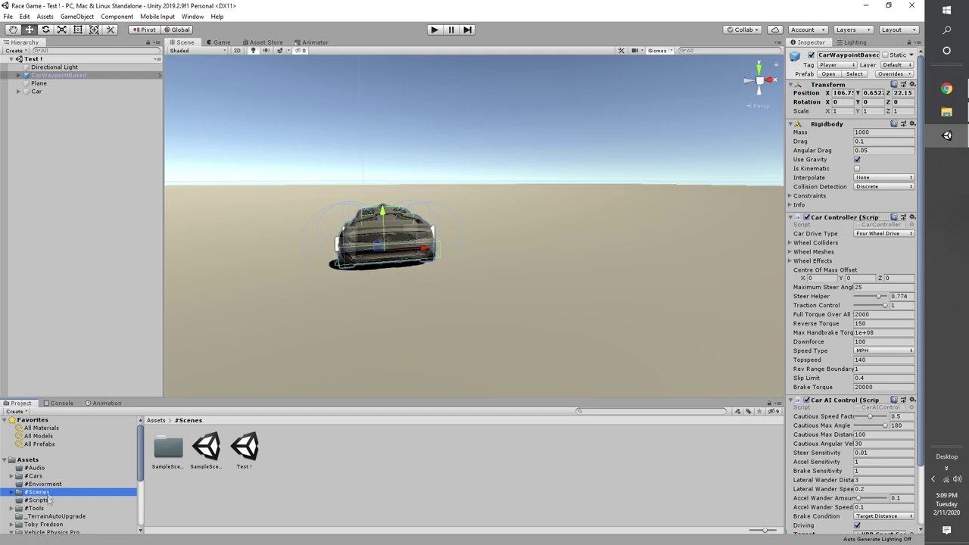
click(47, 476)
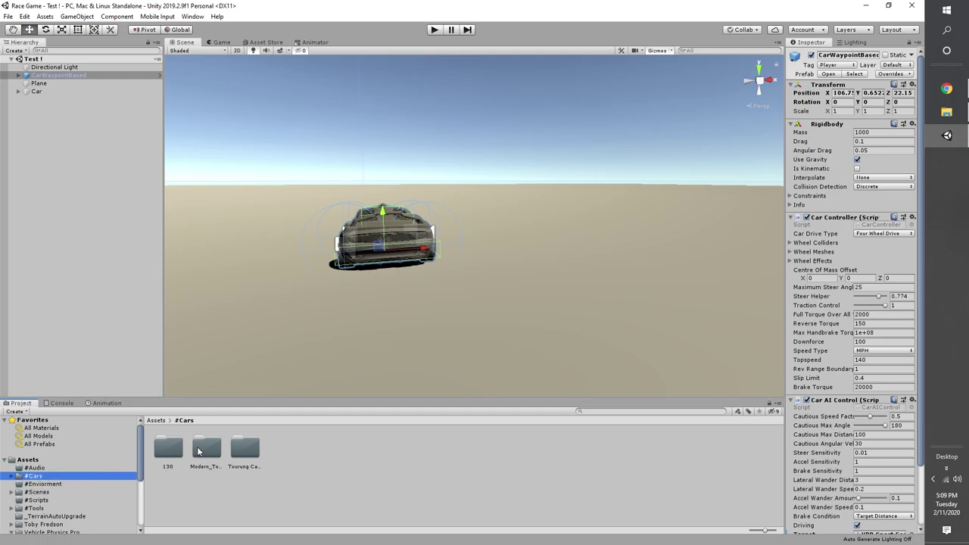
click(206, 451)
click(245, 449)
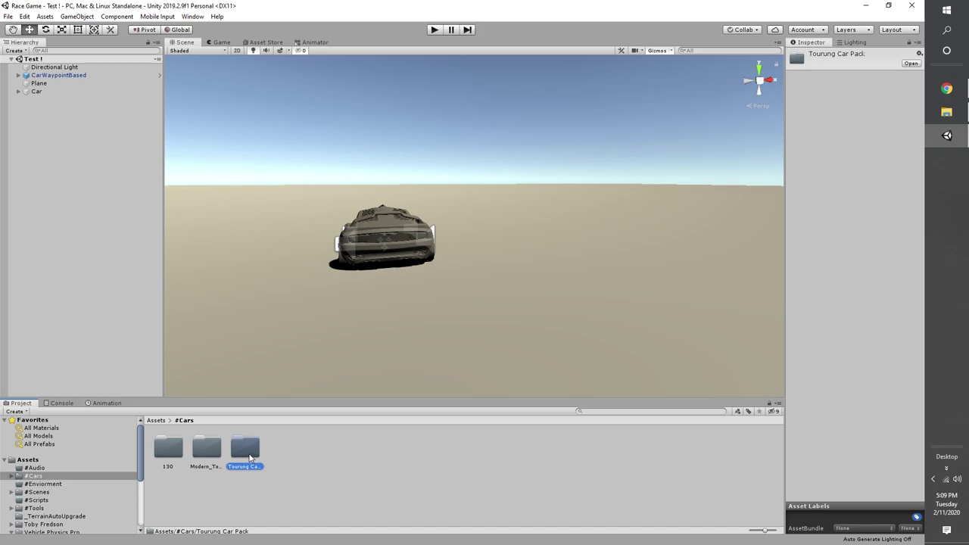
double_click(245, 450)
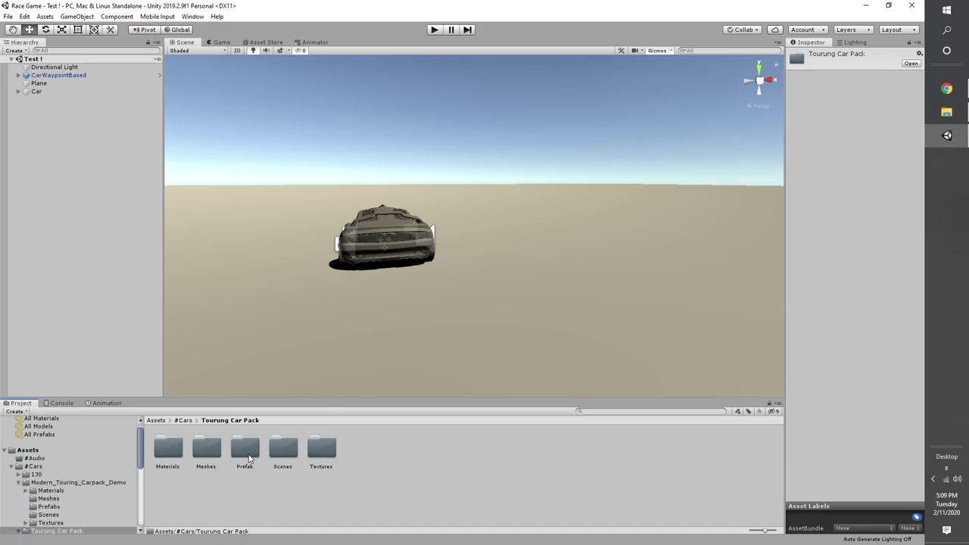
double_click(246, 449)
drag(172, 453, 422, 318)
key(Delete)
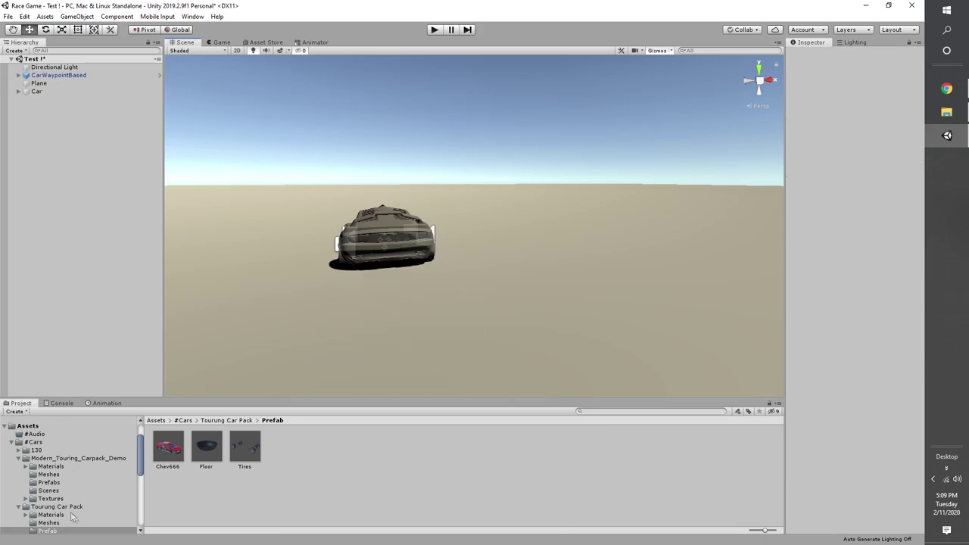
Place the FocE08 prefab from Modern_Touring_Carpack_Demo in the scene and move it forward over the AI car to about Z 21.7.
click(69, 483)
drag(208, 453, 445, 303)
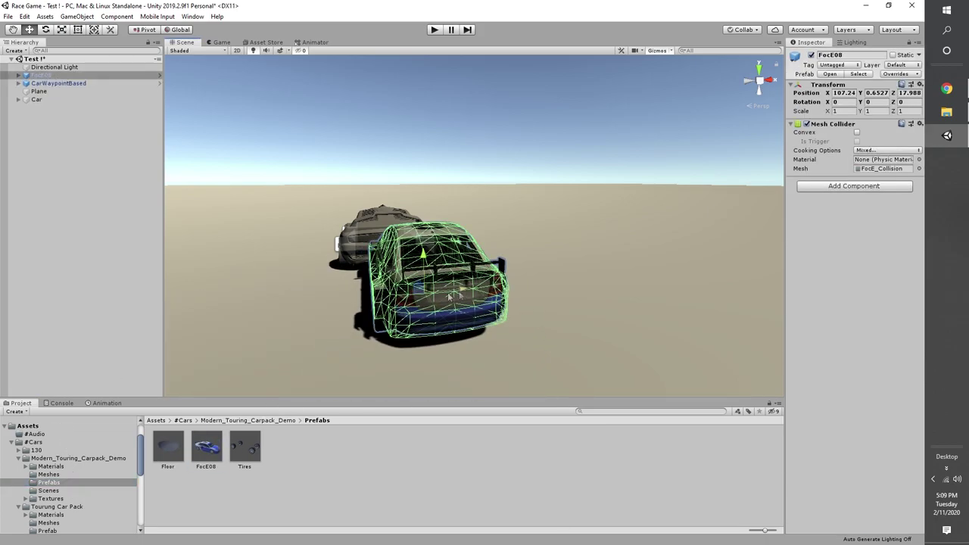
right_drag(445, 295, 320, 311)
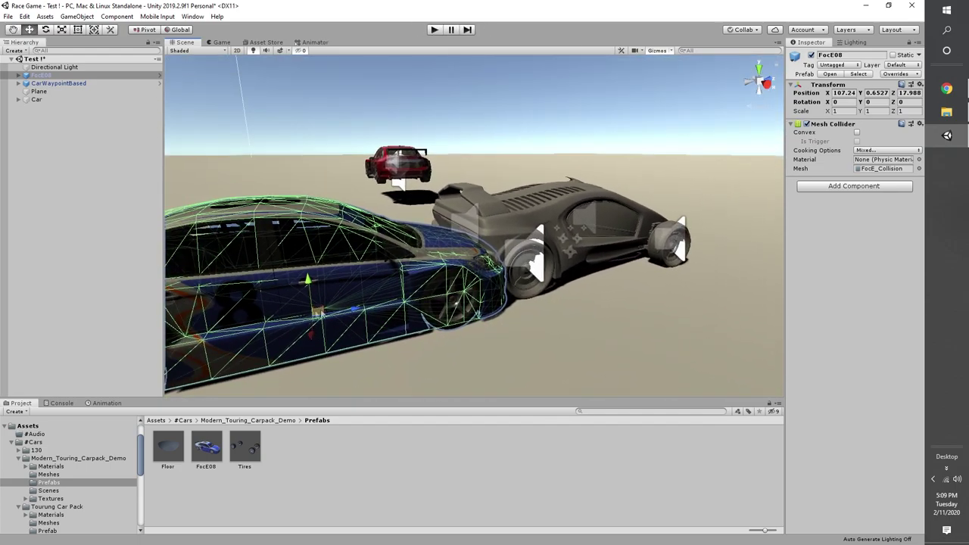
drag(364, 310, 431, 315)
key(ctrl+z)
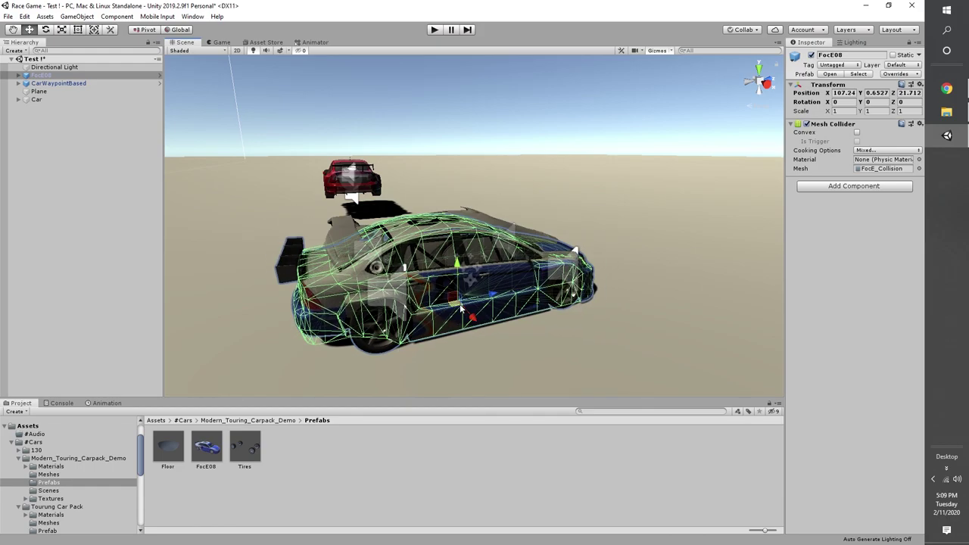
key(ctrl+z)
click(457, 304)
Align FocE08 with the AI car's body at about X 106.84, Y 0.75 and Z 21.99.
right_drag(457, 304, 548, 331)
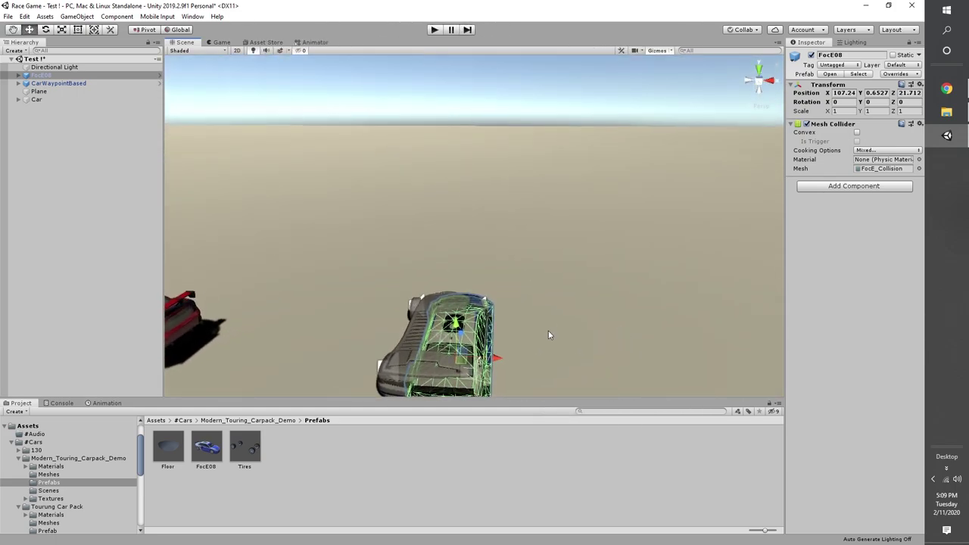
middle_drag(550, 334, 558, 298)
drag(476, 328, 461, 322)
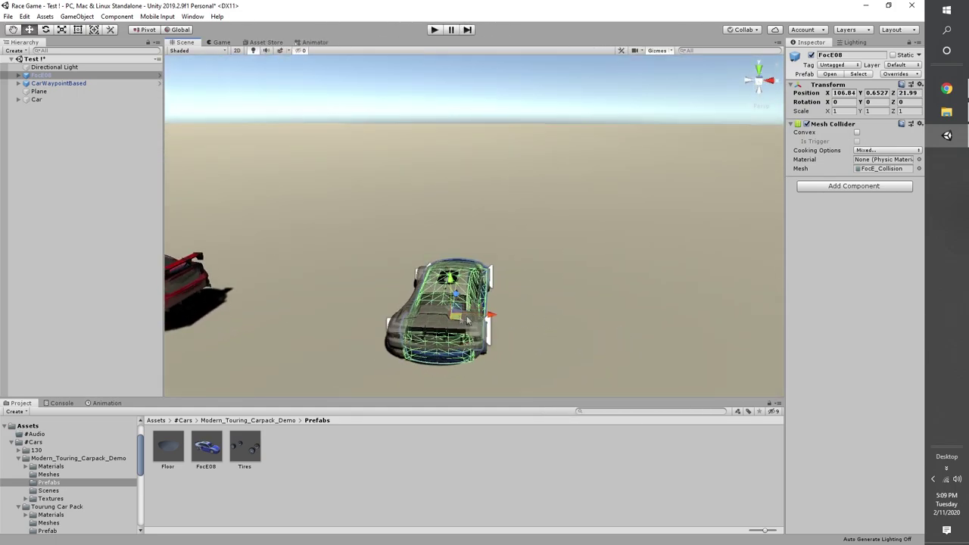
scroll(492, 326, up, 3)
right_drag(493, 326, 558, 302)
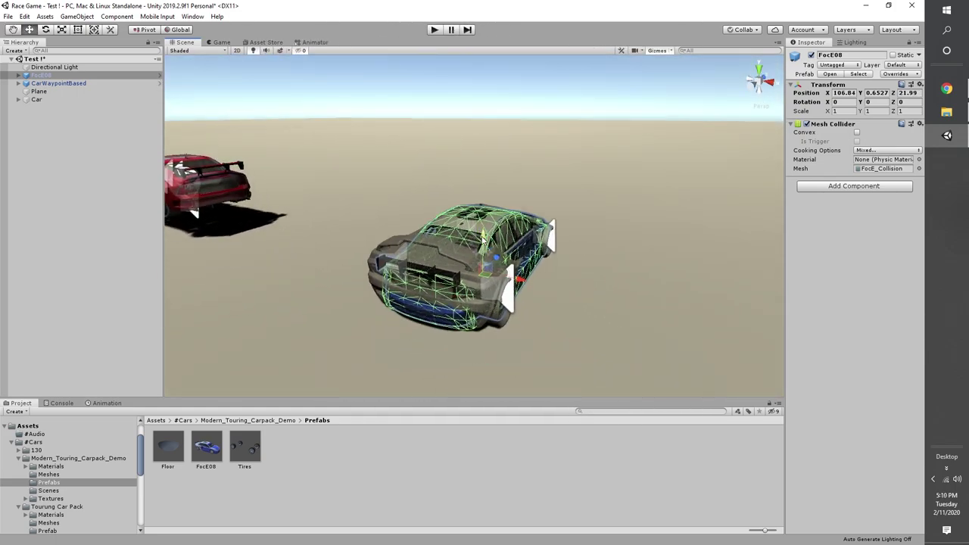
drag(483, 240, 485, 235)
middle_drag(492, 237, 512, 269)
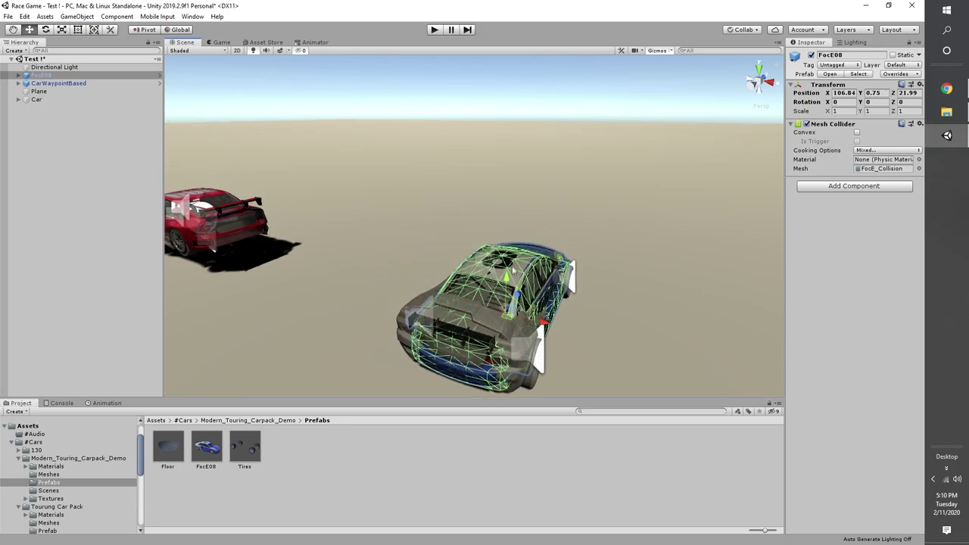
Narrow CarWaypointBased to an X scale of about 0.82 to match the width of the FocE08 body.
click(389, 321)
click(407, 321)
scroll(445, 298, up, 3)
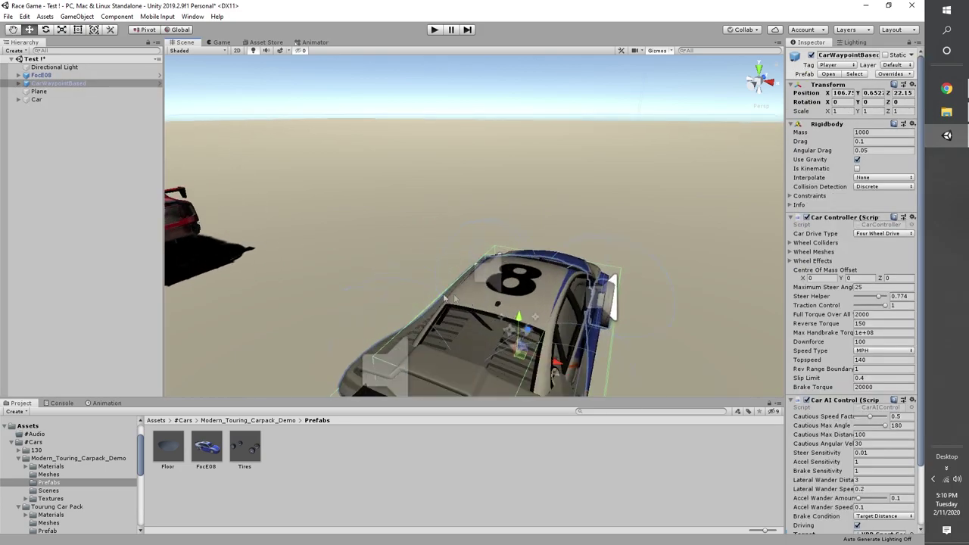
right_drag(445, 298, 453, 327)
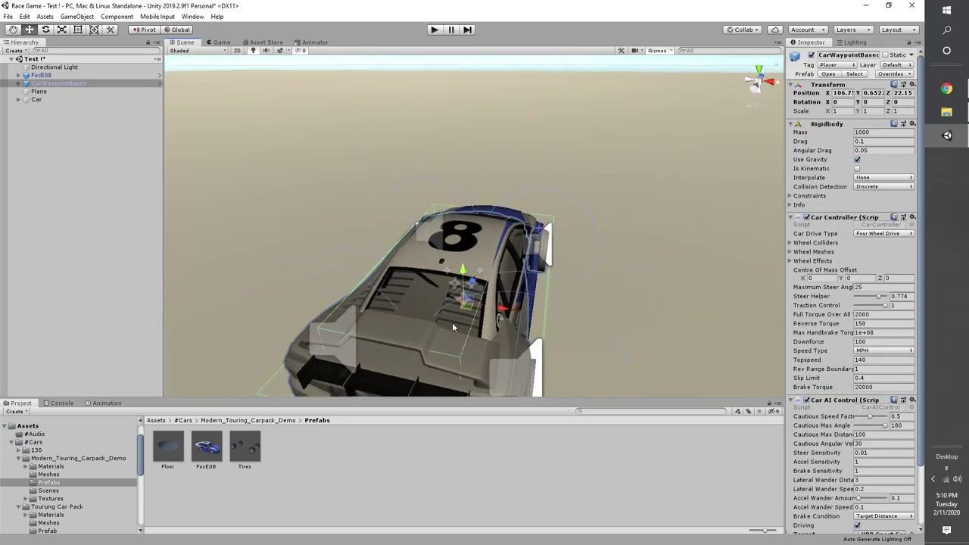
click(19, 84)
click(19, 83)
click(74, 32)
click(64, 31)
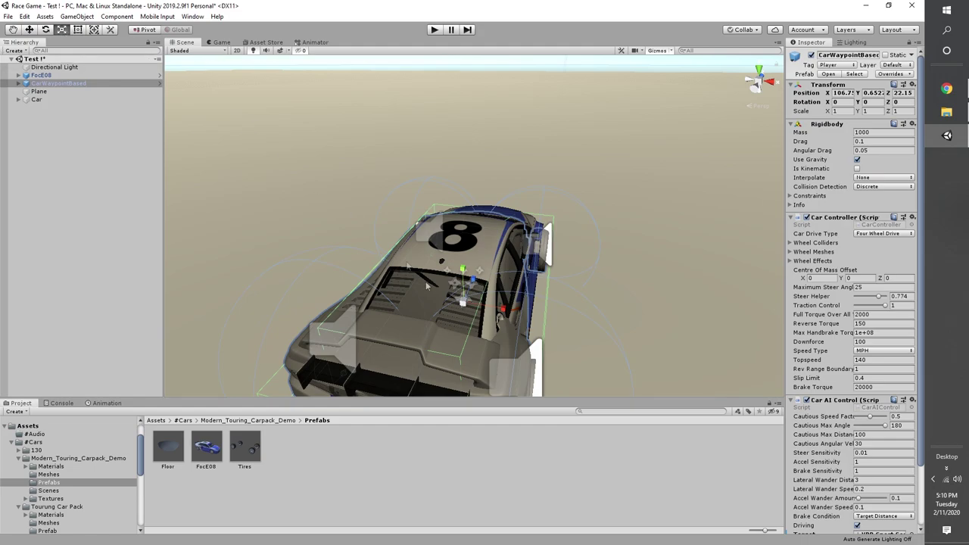
drag(503, 309, 497, 307)
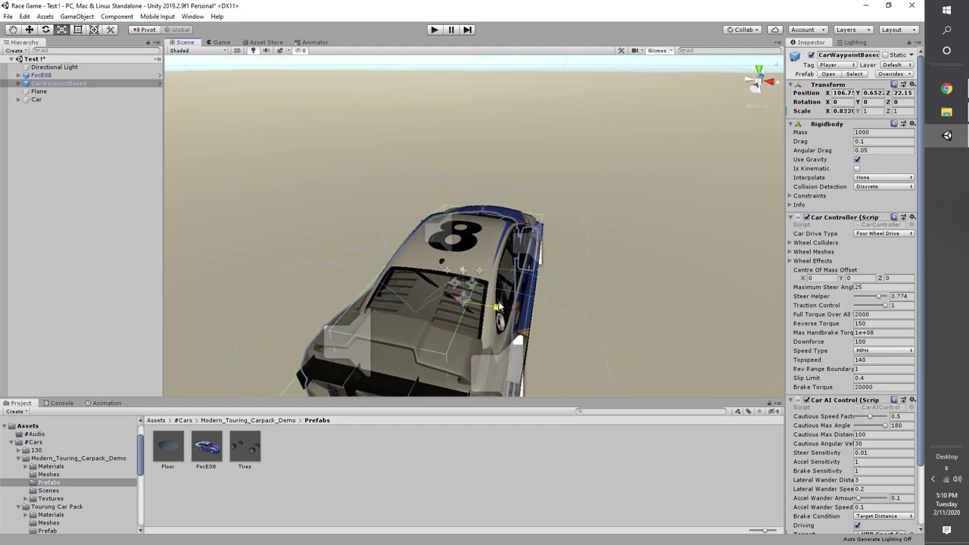
click(33, 31)
Deactivate the FocE_Bumper, FocE_Carbody, FocE_Front and FocE_Hood parts of FocE08 together.
middle_drag(586, 296, 579, 270)
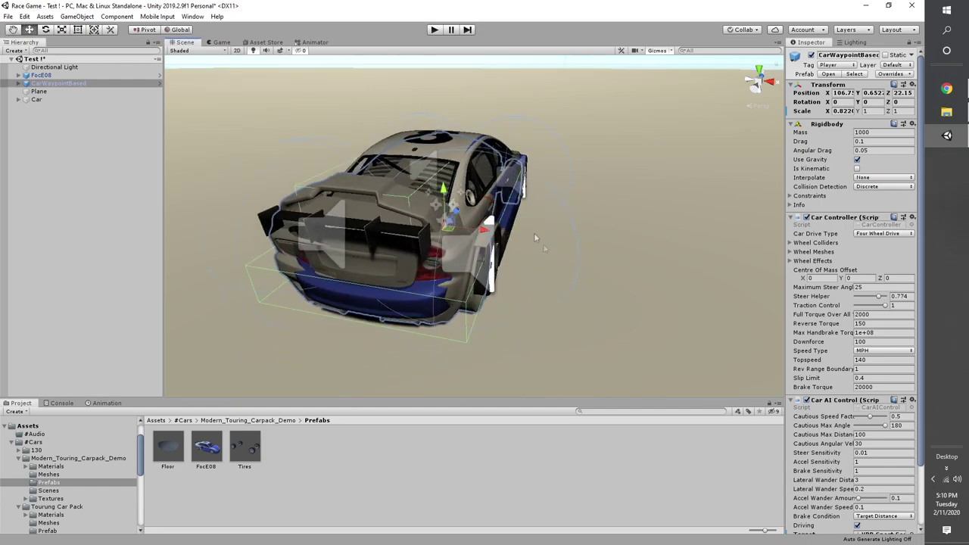
click(476, 204)
click(492, 210)
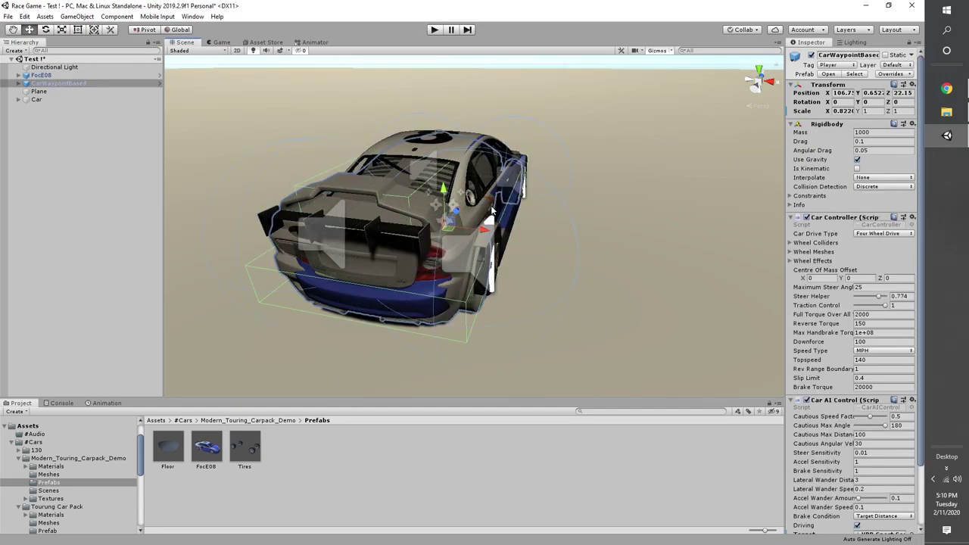
click(392, 195)
click(386, 179)
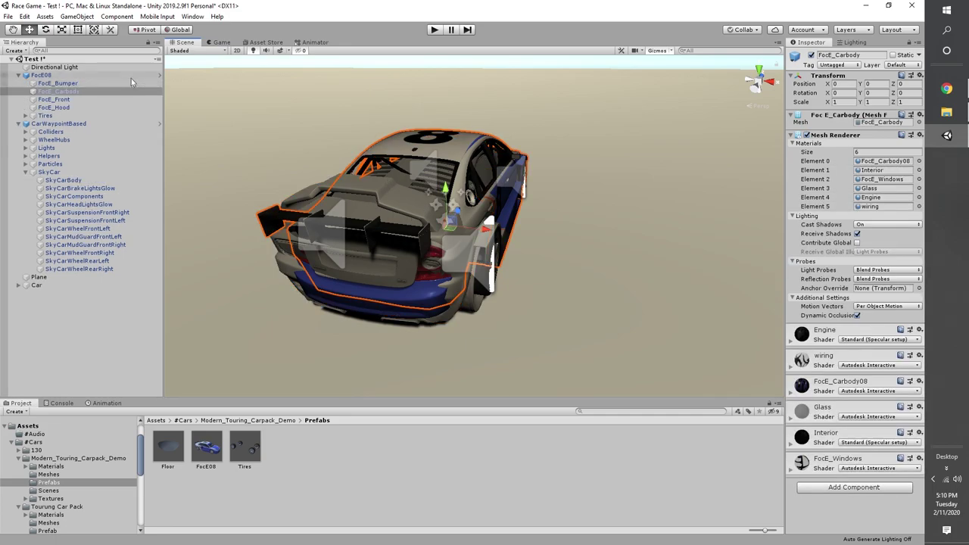
click(42, 75)
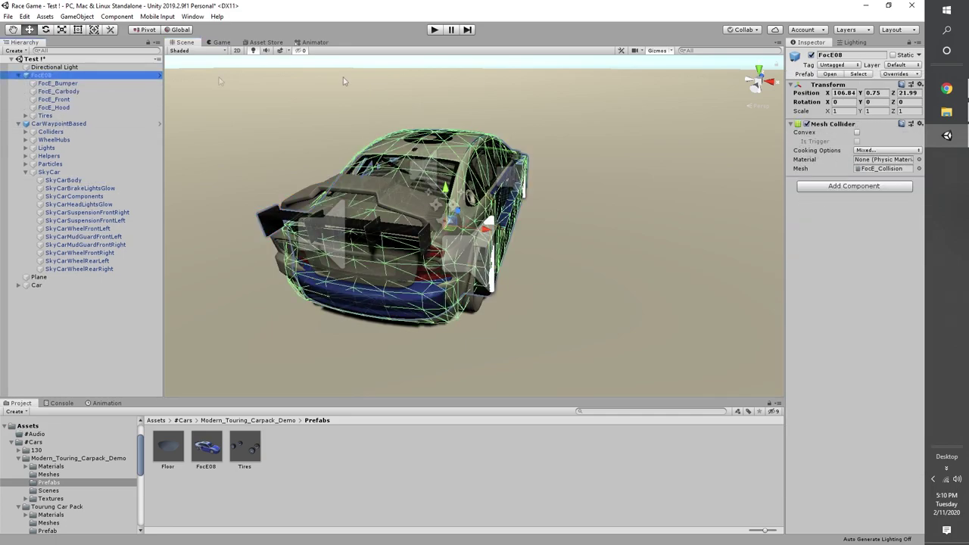
click(58, 82)
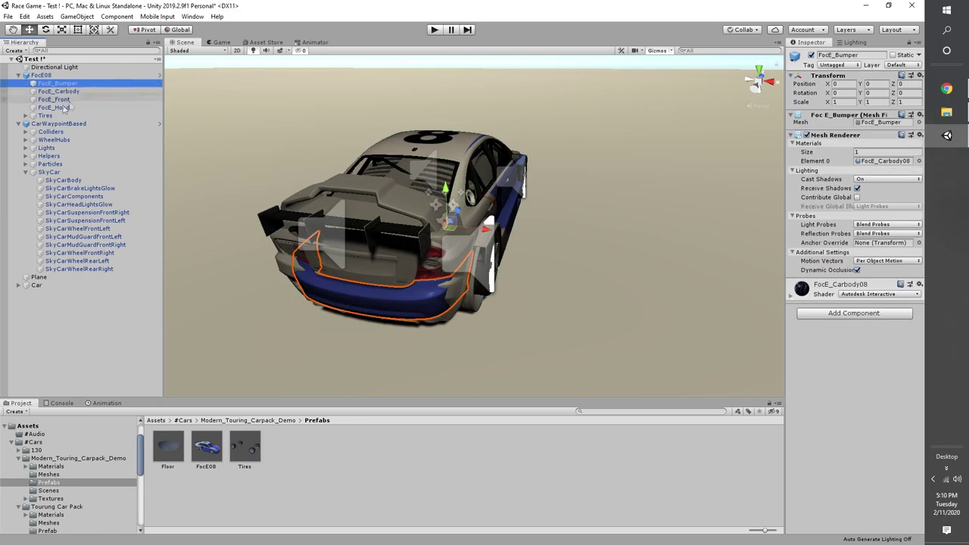
shift+click(53, 109)
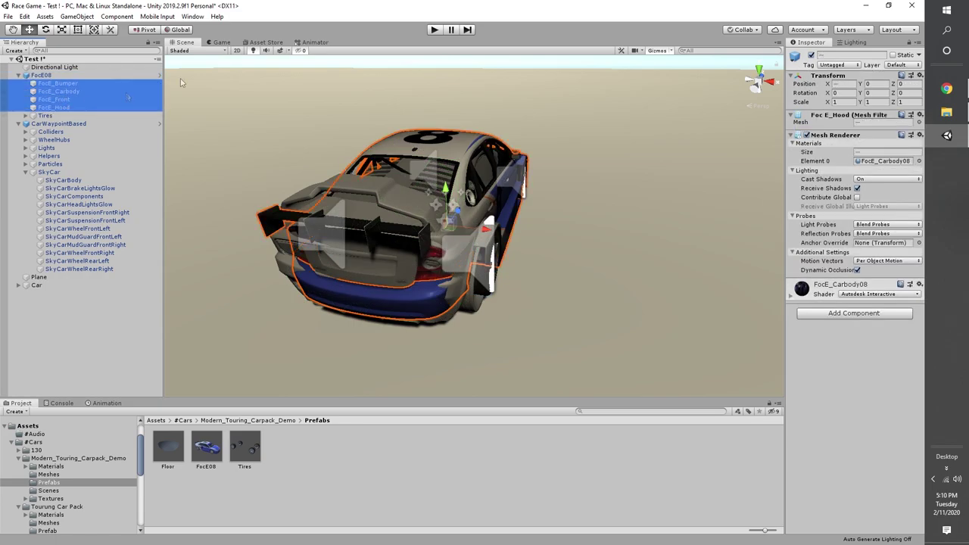
click(812, 56)
Reposition FocE08 to about Y 0.719 and Z 21.912 so that its wheels line up with the AI car's wheels.
right_drag(749, 214, 652, 206)
middle_drag(653, 206, 506, 169)
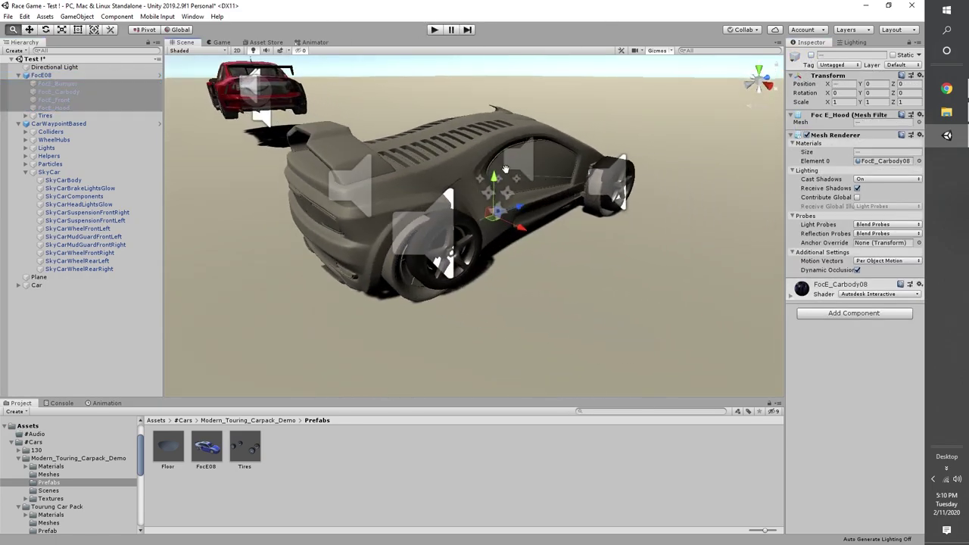
alt+drag(505, 168, 499, 178)
click(46, 75)
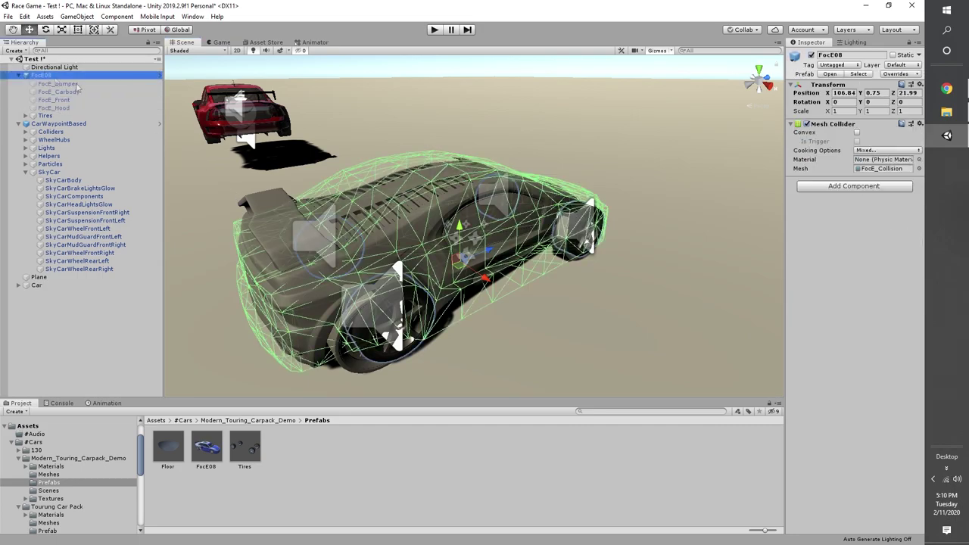
drag(488, 257, 482, 259)
alt+drag(560, 283, 515, 265)
middle_drag(515, 265, 517, 243)
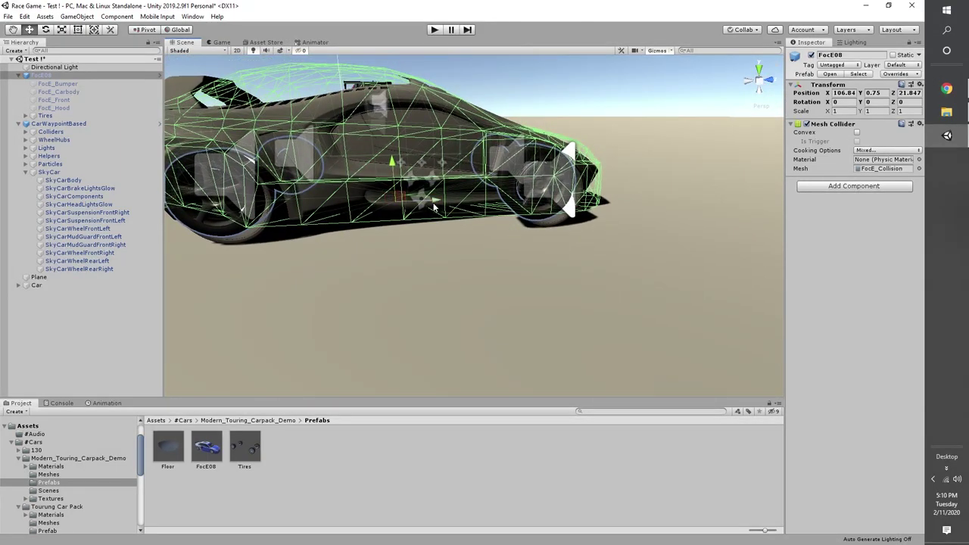
drag(434, 206, 439, 206)
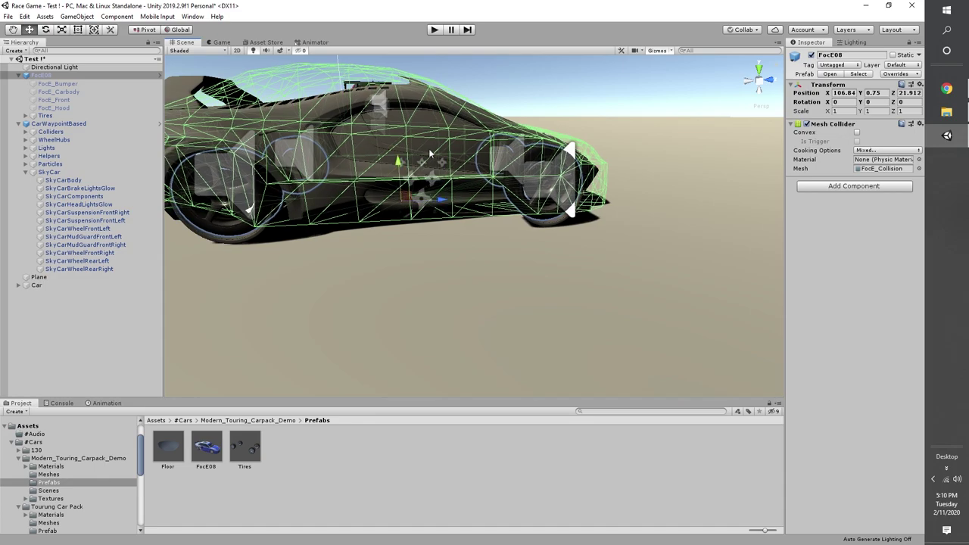
drag(397, 158, 403, 161)
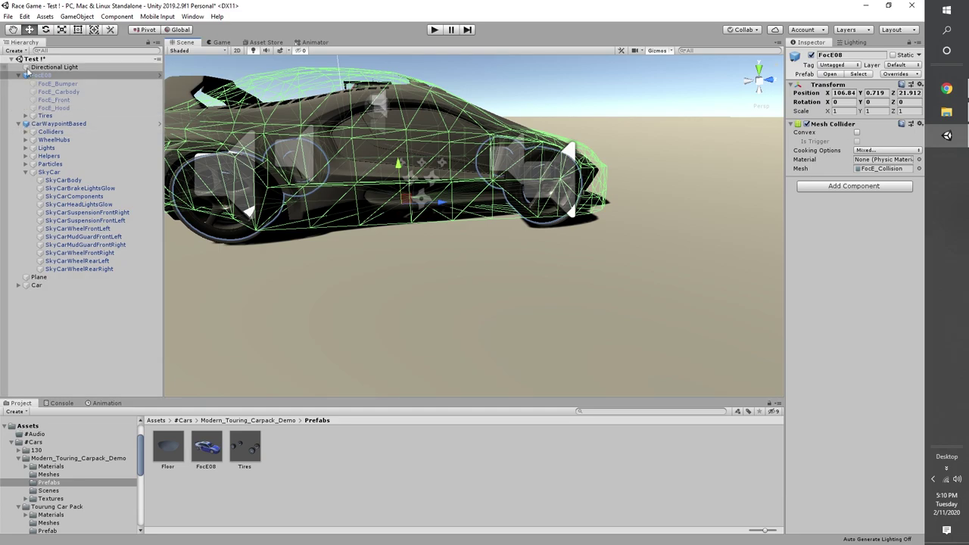
Completely unpack the CarWaypointBased and FocE08 prefabs and make FocE08 a child of CarWaypointBased.
click(18, 75)
right_click(46, 83)
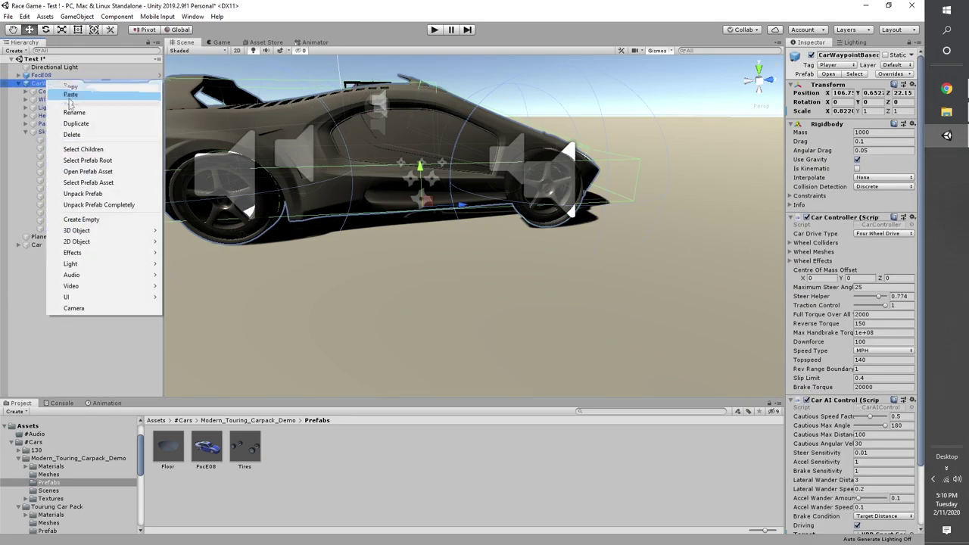
click(101, 207)
right_click(54, 75)
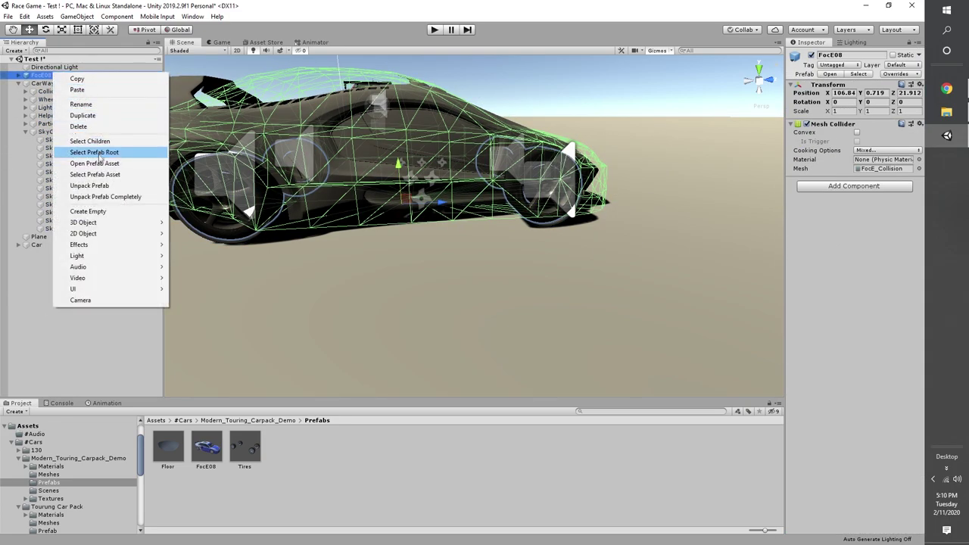
click(84, 196)
drag(41, 75, 43, 87)
click(57, 93)
Expand the Wheel Meshes list in CarWaypointBased's Car Controller and reveal the individual tires under FocE08's Tires group.
click(58, 75)
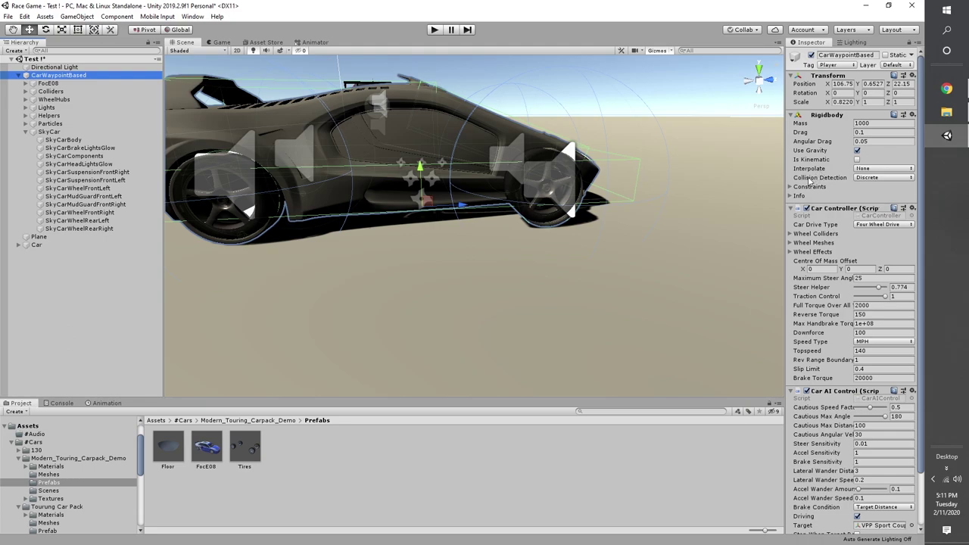
click(49, 315)
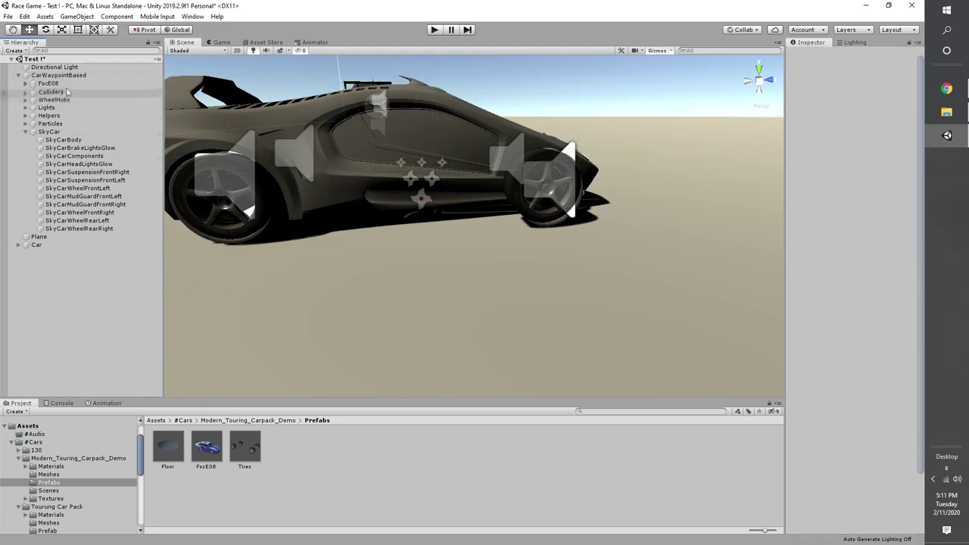
click(73, 78)
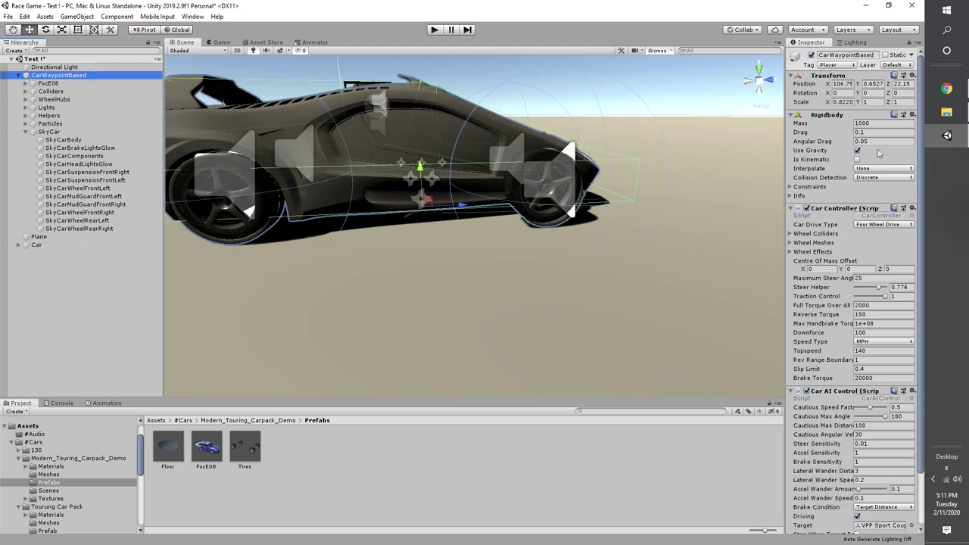
click(791, 243)
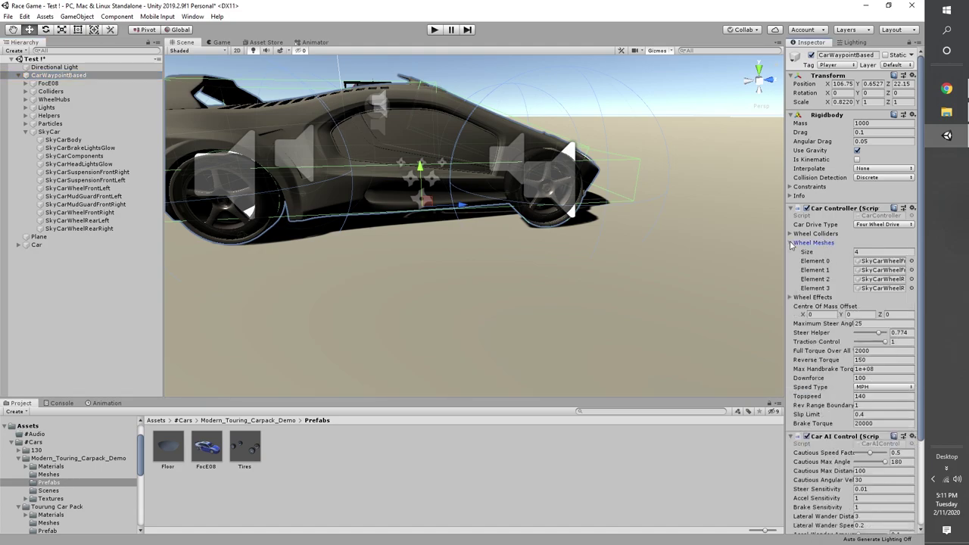
click(25, 91)
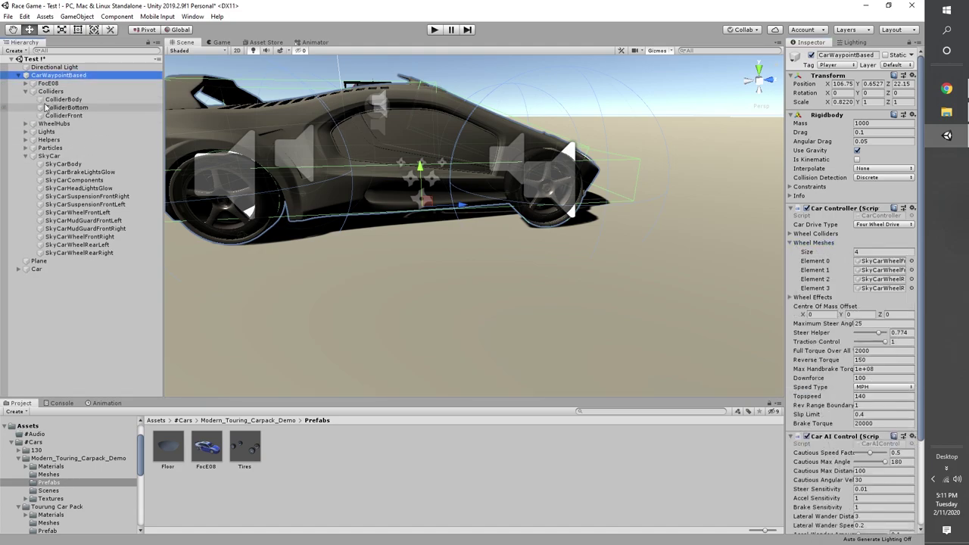
click(26, 91)
click(26, 82)
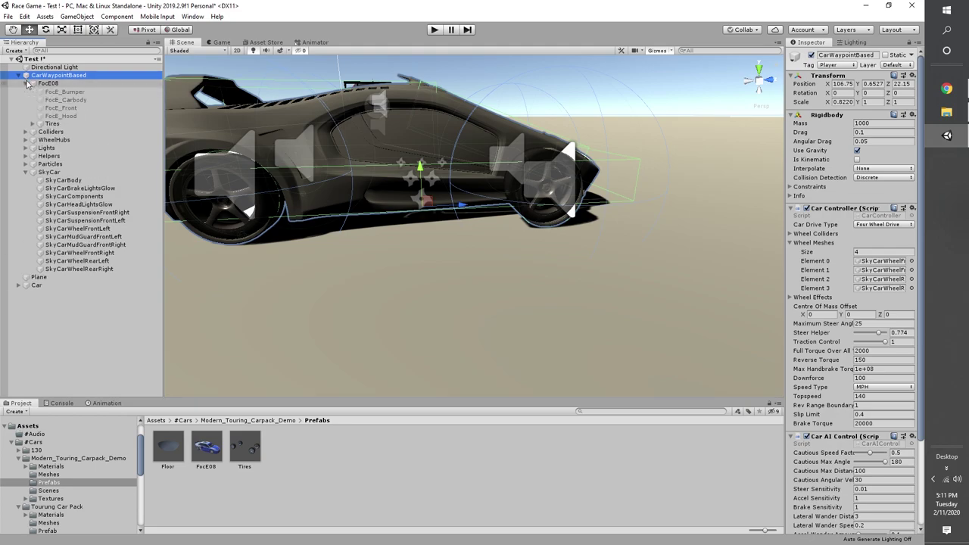
click(41, 124)
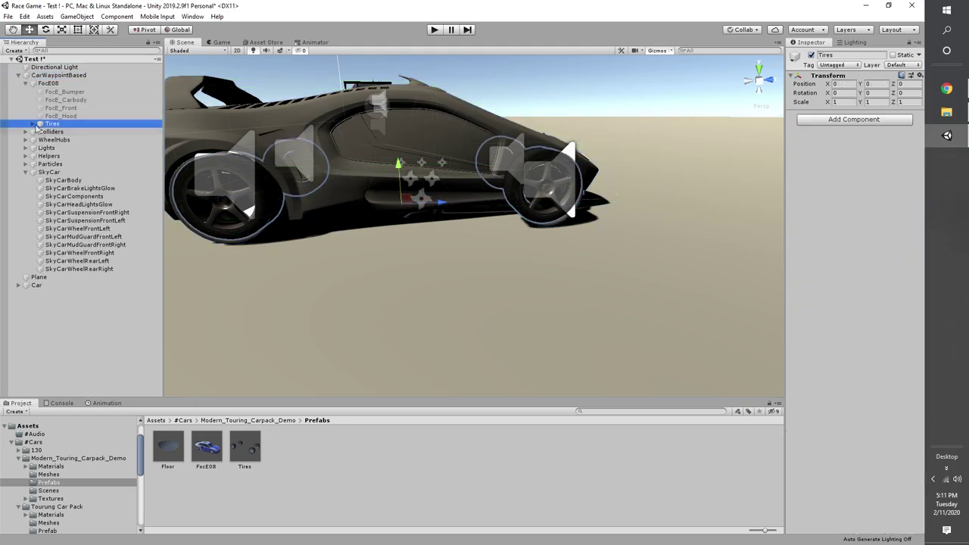
click(32, 124)
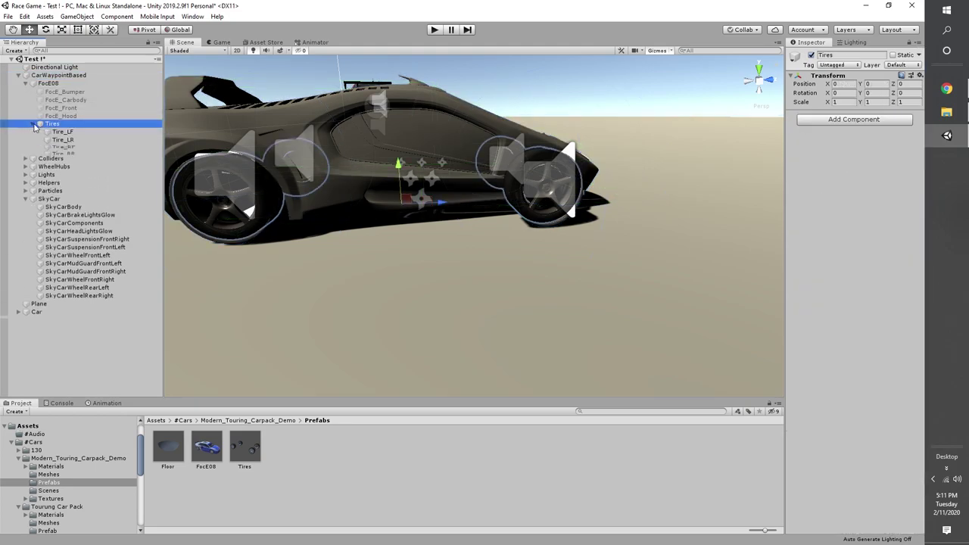
Assign Tire_RF, Tire_LF, Tire_RR and Tire_LR to Wheel Meshes elements 0 to 3 of CarWaypointBased's Car Controller.
click(64, 75)
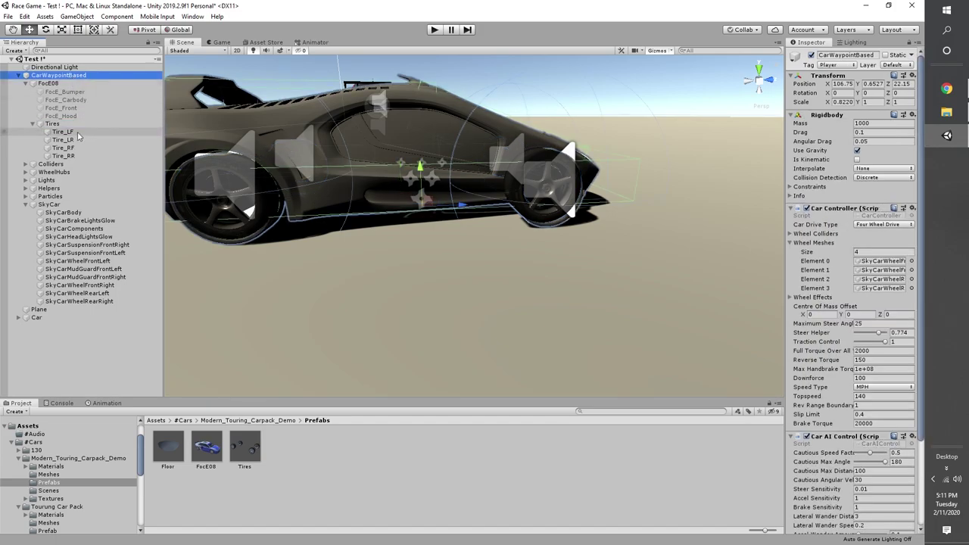
click(787, 217)
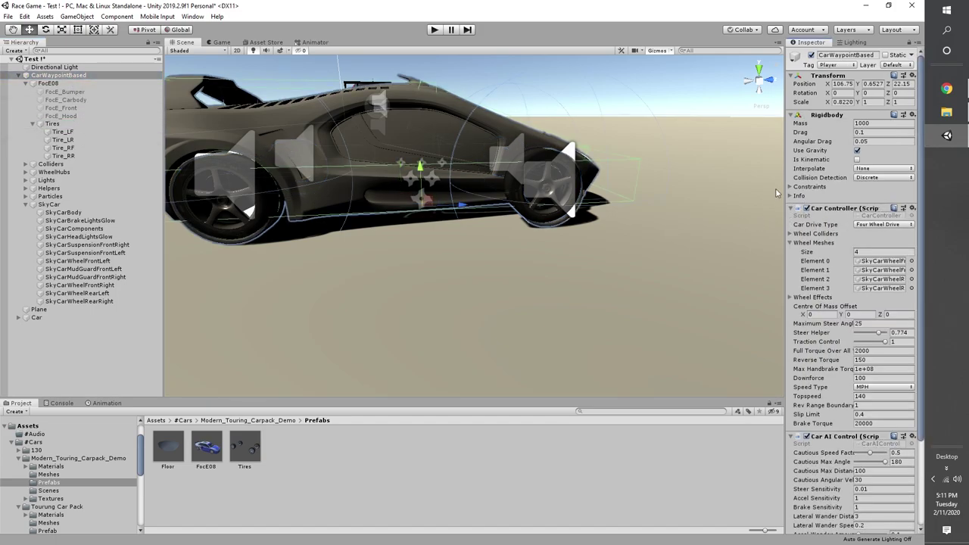
drag(784, 183, 616, 225)
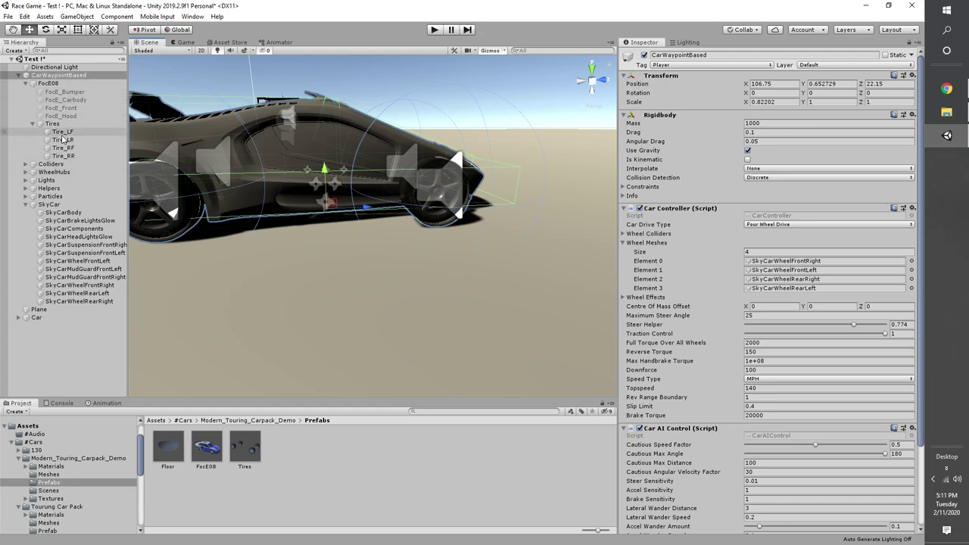
drag(64, 139, 769, 233)
drag(816, 266, 967, 261)
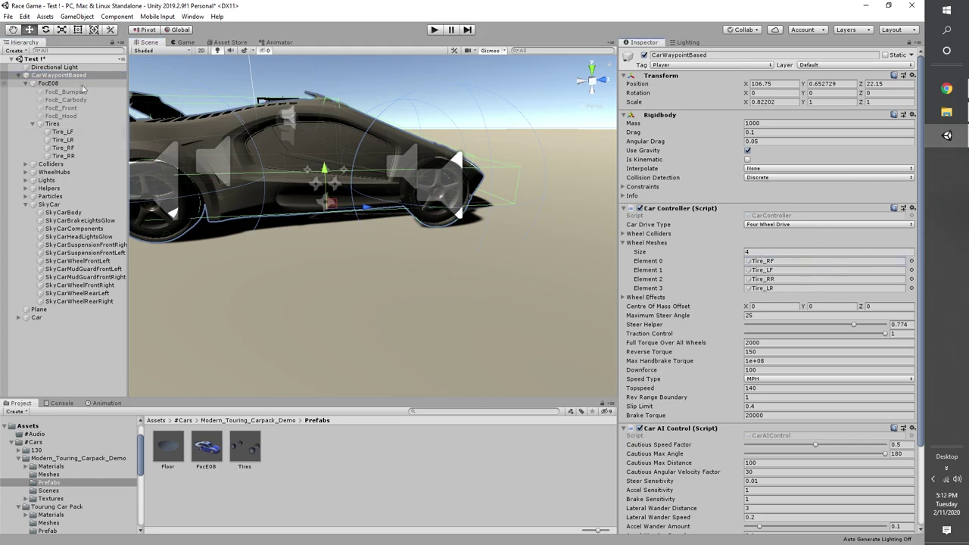
Deactivate the whole SkyCar model inside CarWaypointBased.
click(242, 148)
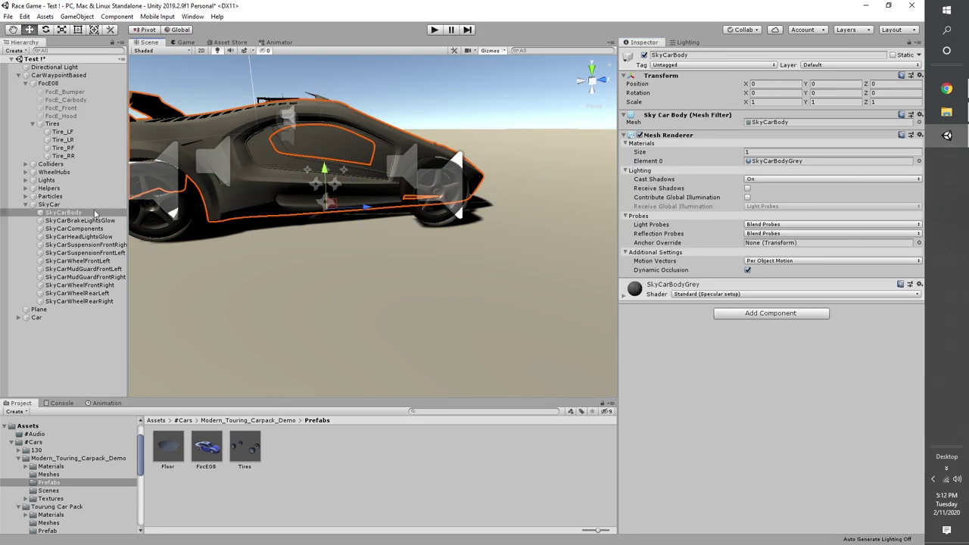
click(49, 204)
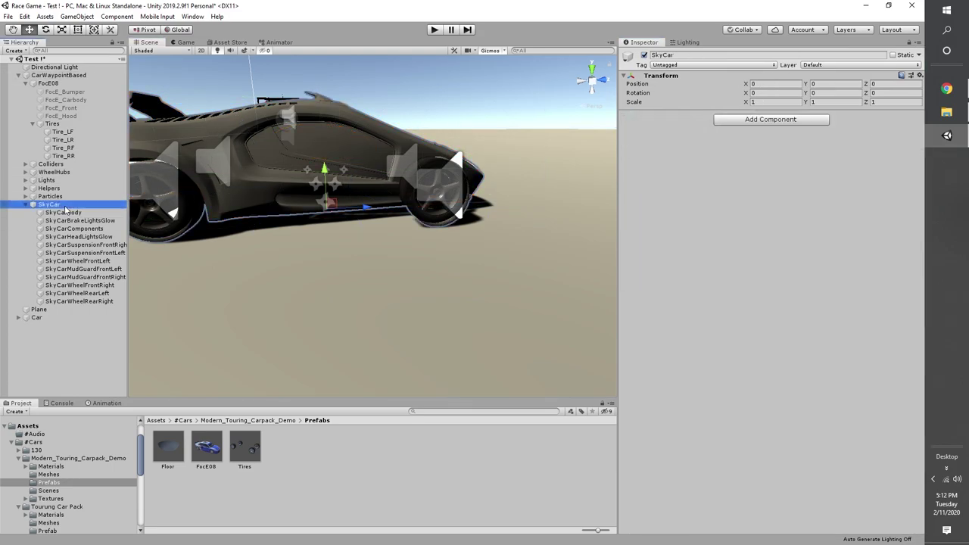
click(647, 56)
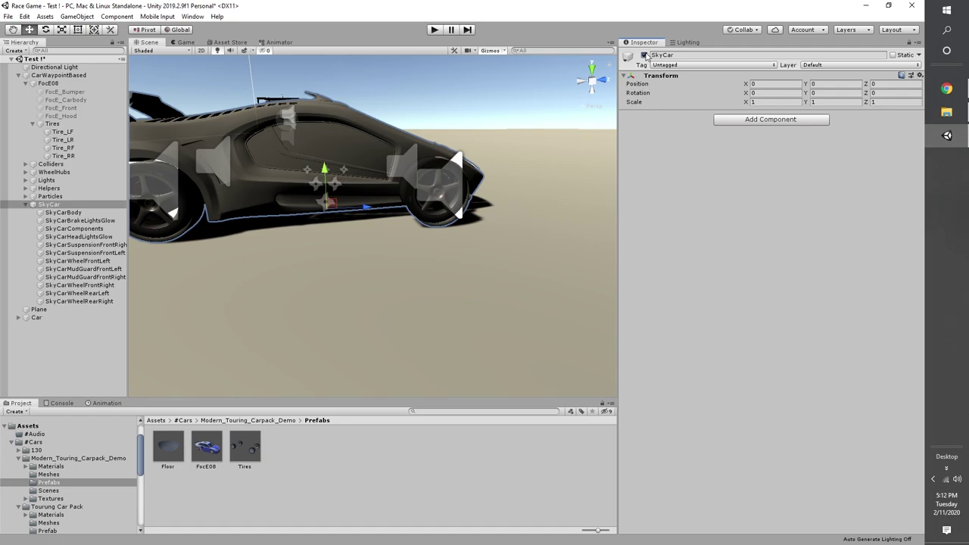
click(644, 56)
Select the deactivated body parts of FocE08, starting with FocE_Bumper.
click(64, 91)
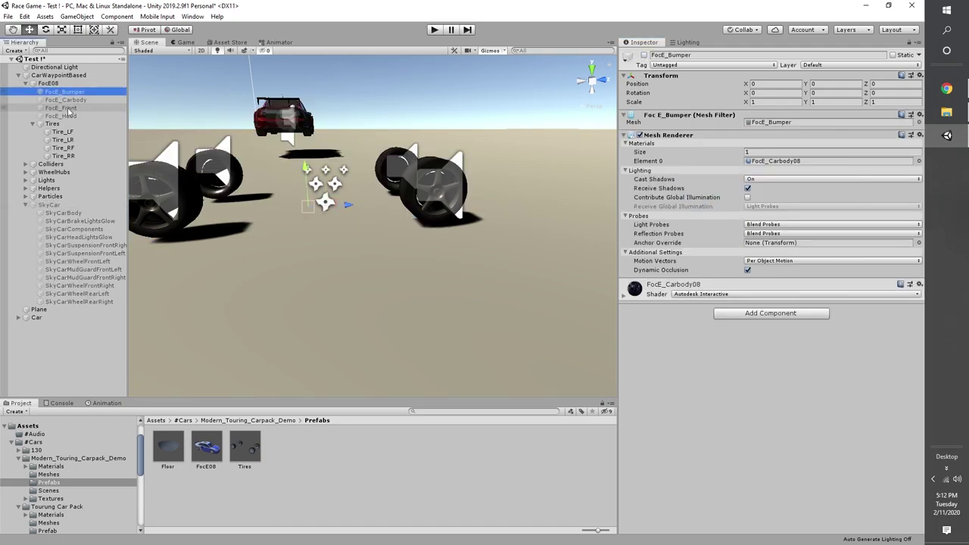
Activate the FocE_Bumper, FocE_Carbody, FocE_Front and FocE_Hood meshes together and test-run the scene.
shift+click(64, 116)
click(644, 56)
middle_drag(445, 127, 469, 134)
click(434, 29)
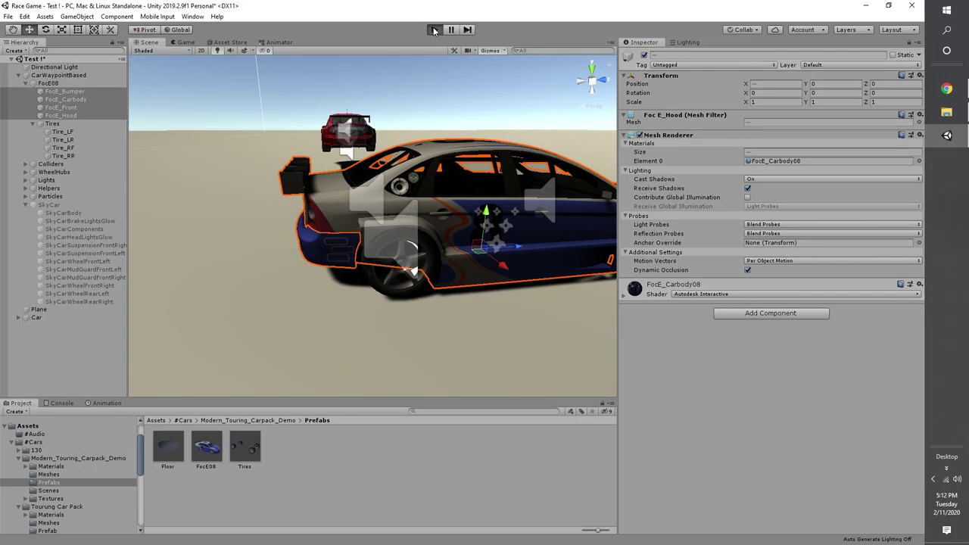
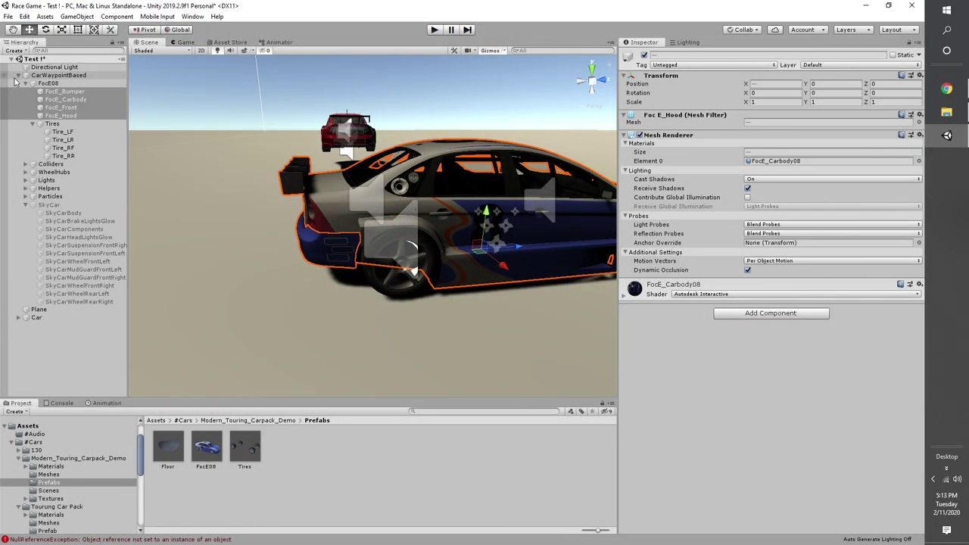
Set the VPP Sport Coupe's Y rotation to 0 and move it along X to about 103.7, beside the blue car.
click(45, 75)
click(20, 75)
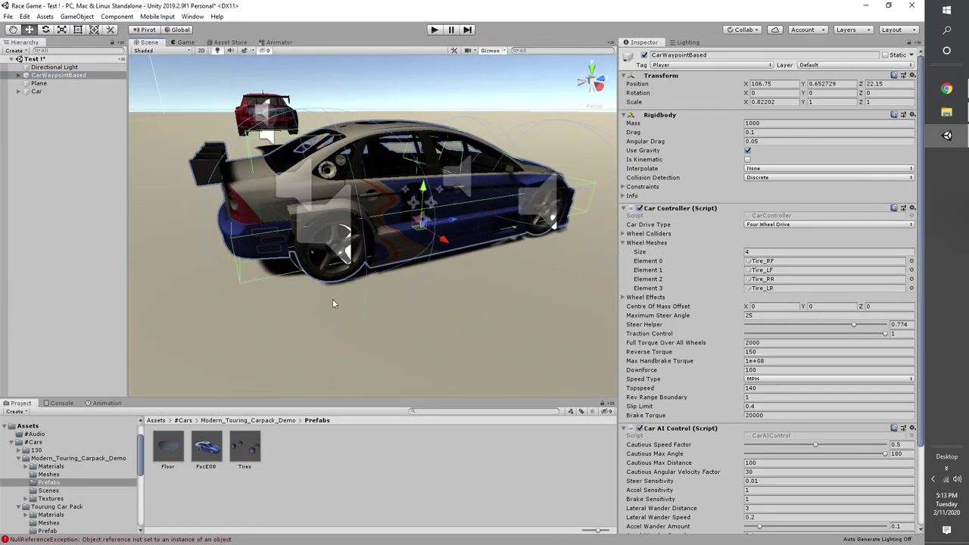
scroll(333, 298, down, 8)
middle_drag(341, 254, 415, 289)
right_drag(416, 291, 503, 307)
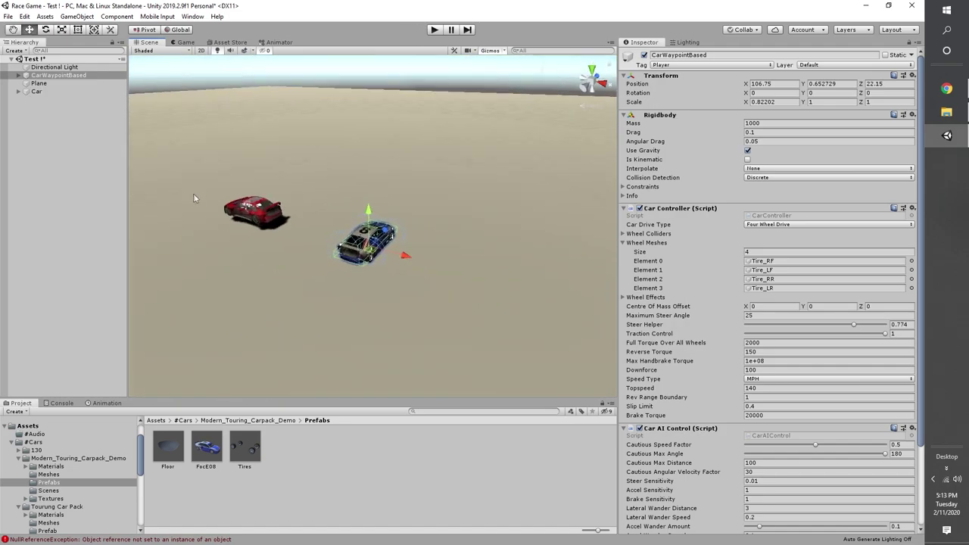
click(246, 214)
click(38, 91)
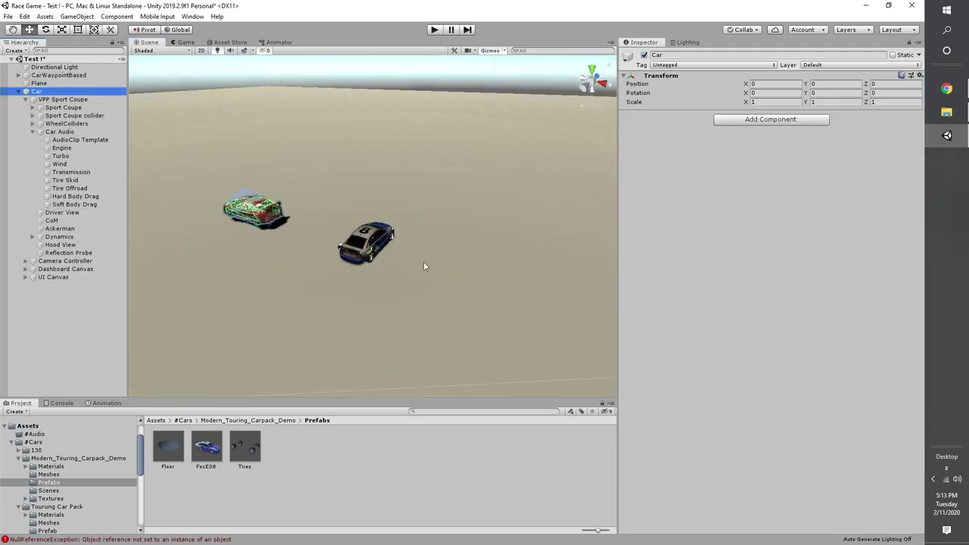
click(25, 100)
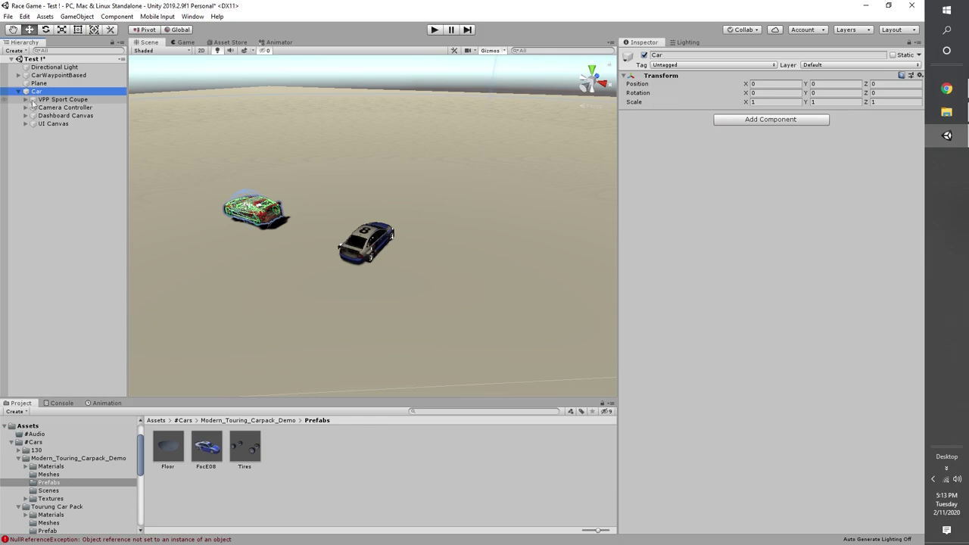
click(53, 100)
click(45, 29)
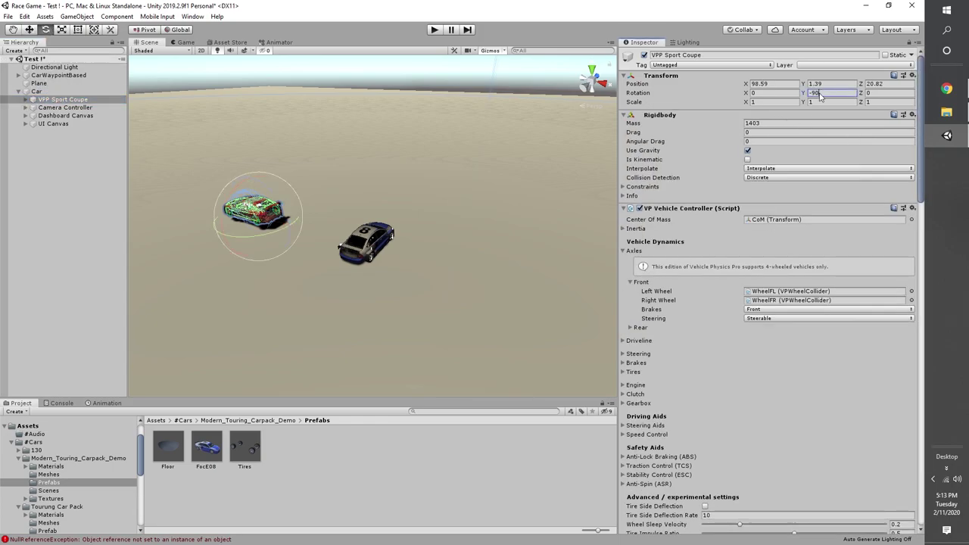
text(0)
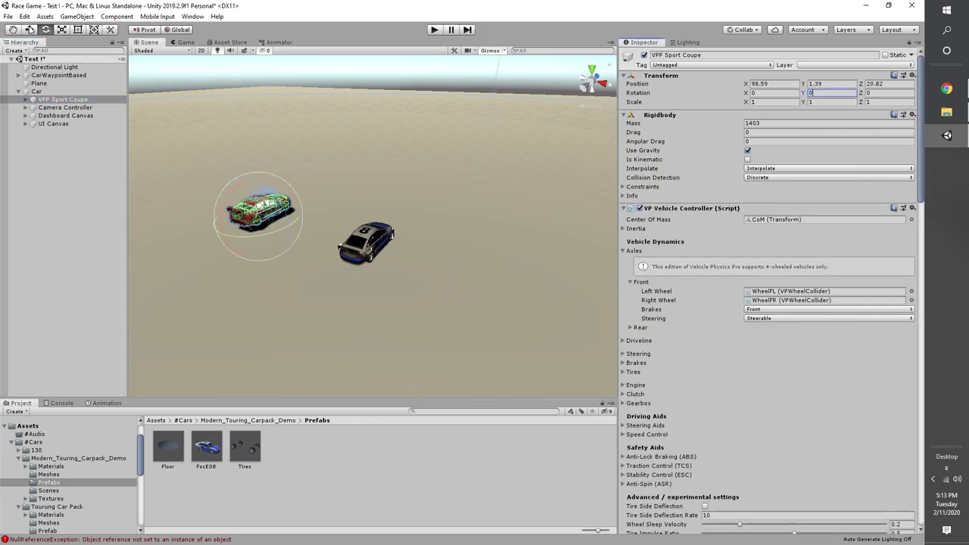
click(30, 29)
drag(260, 226, 306, 236)
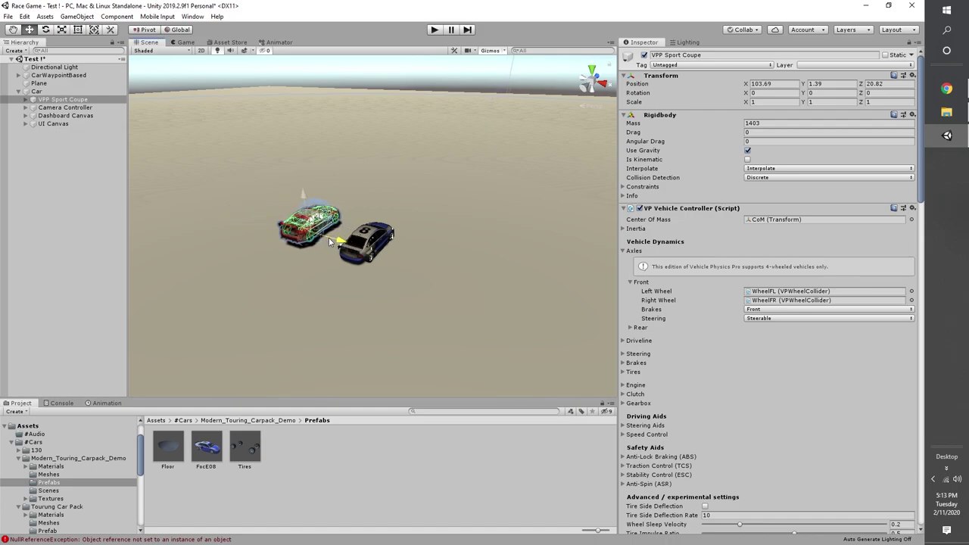
Delete the ground plane and add a Terrain object in its place.
click(486, 210)
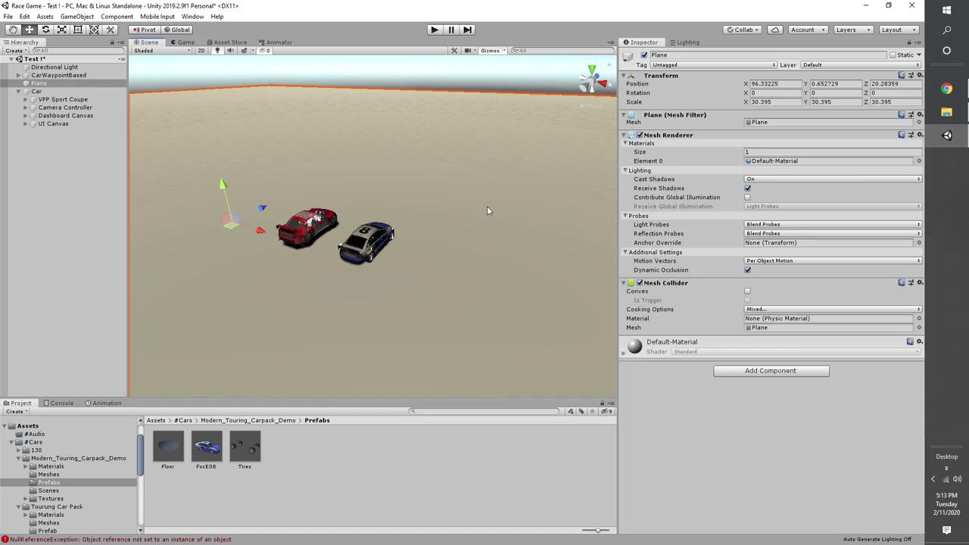
key(Delete)
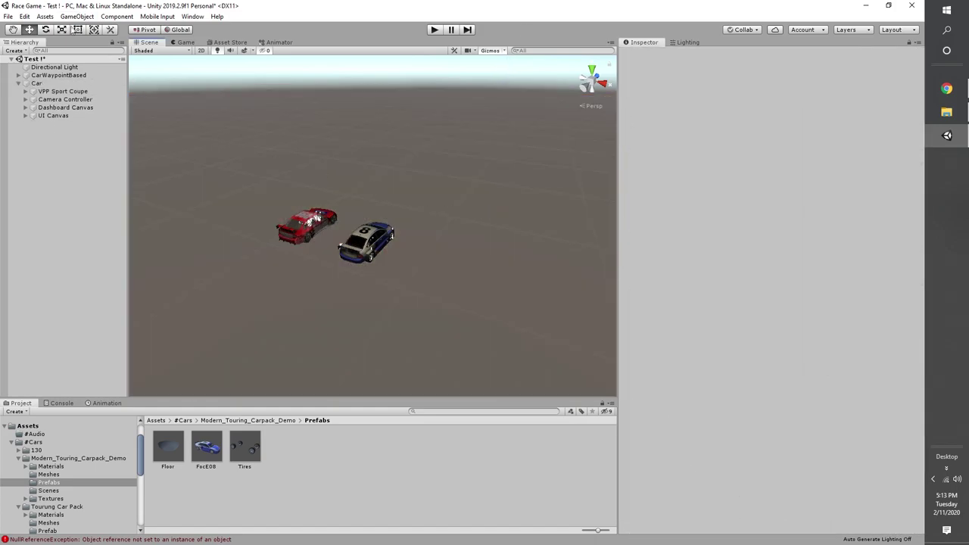
click(77, 16)
mouse_move(106, 61)
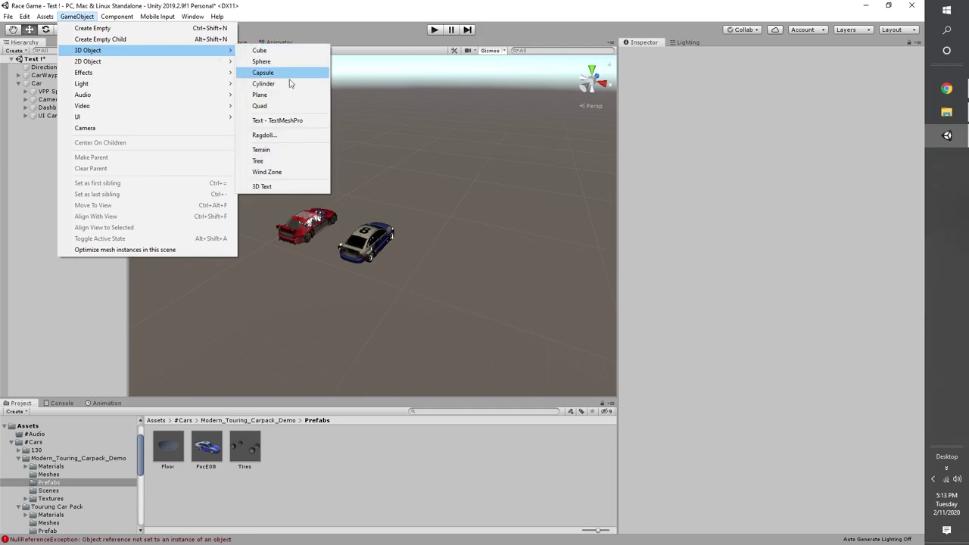
click(287, 150)
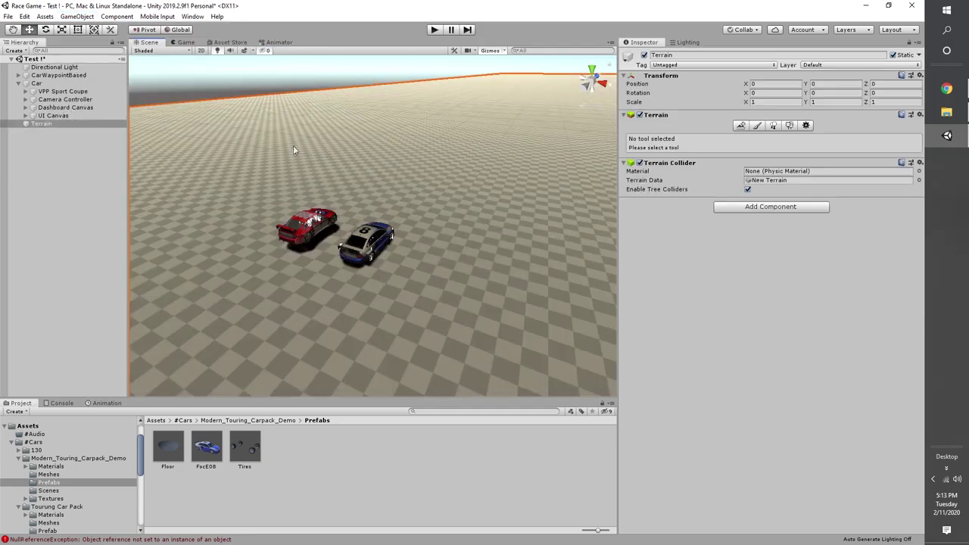
scroll(342, 159, down, 5)
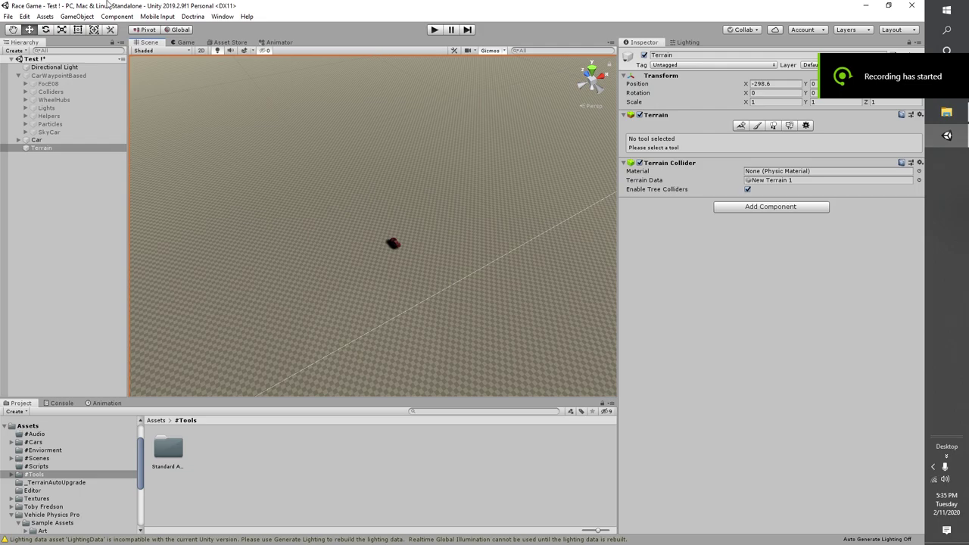
scroll(424, 224, up, 2)
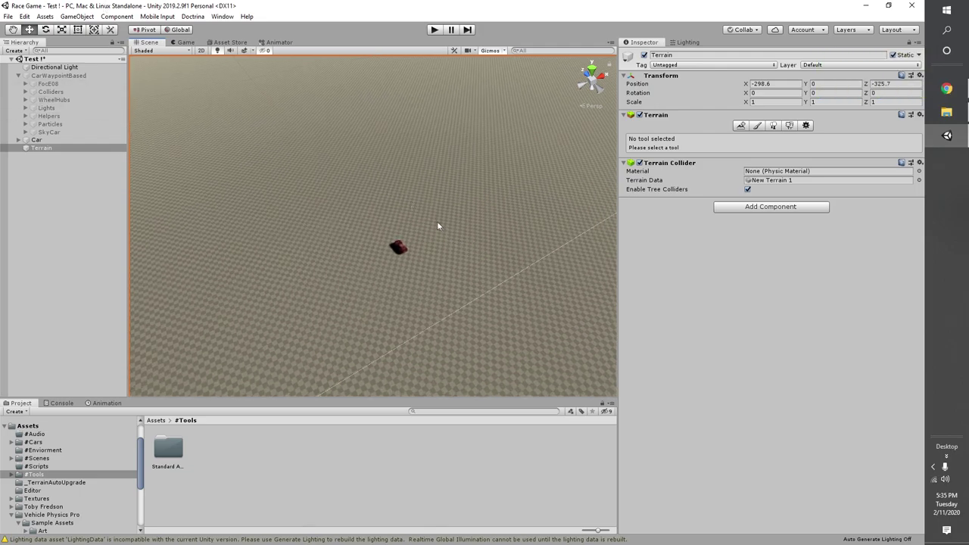
middle_drag(437, 222, 387, 180)
scroll(402, 214, up, 8)
right_drag(410, 254, 306, 231)
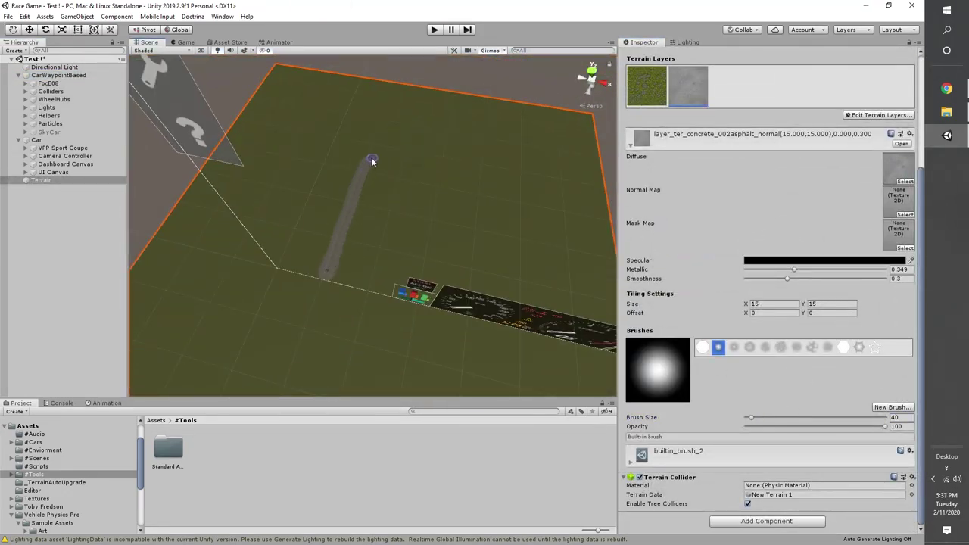
Undo the winding road stroke and paint a simpler track on the grass terrain with the asphalt layer at brush size 40.
mouse_move(372, 158)
mouse_down()
mouse_move(450, 275)
mouse_move(365, 332)
mouse_up()
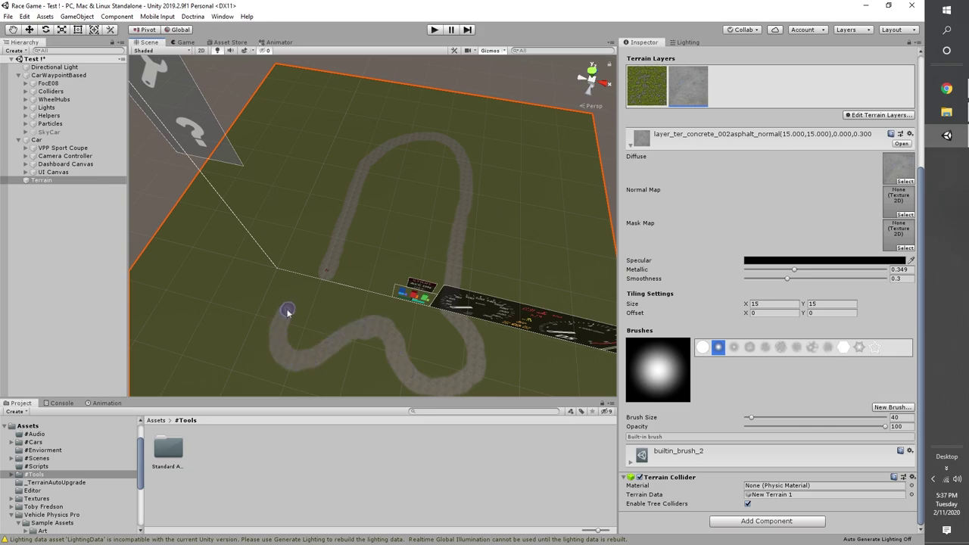
key(ctrl+z)
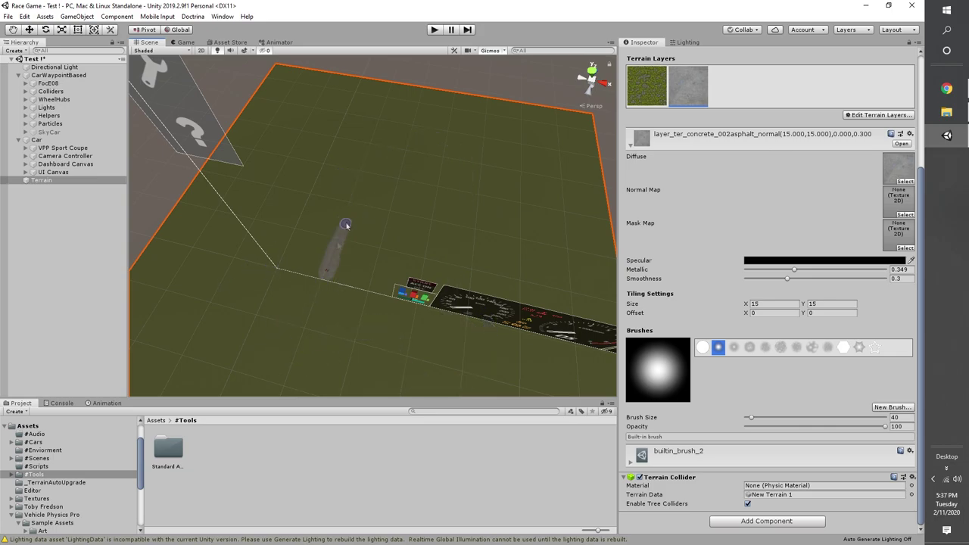
drag(324, 264, 477, 194)
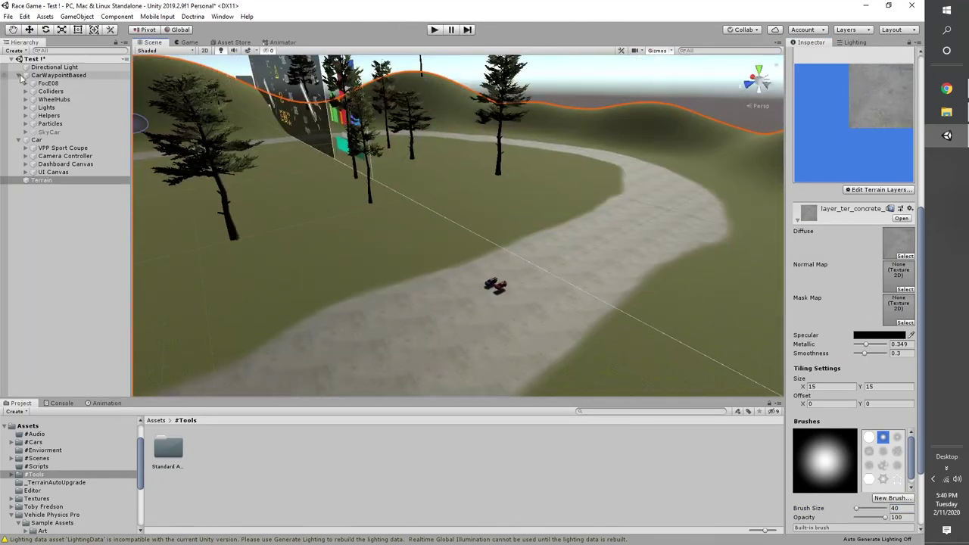
Collapse CarWaypointBased and Car in the hierarchy and clear the terrain selection.
click(19, 76)
click(18, 83)
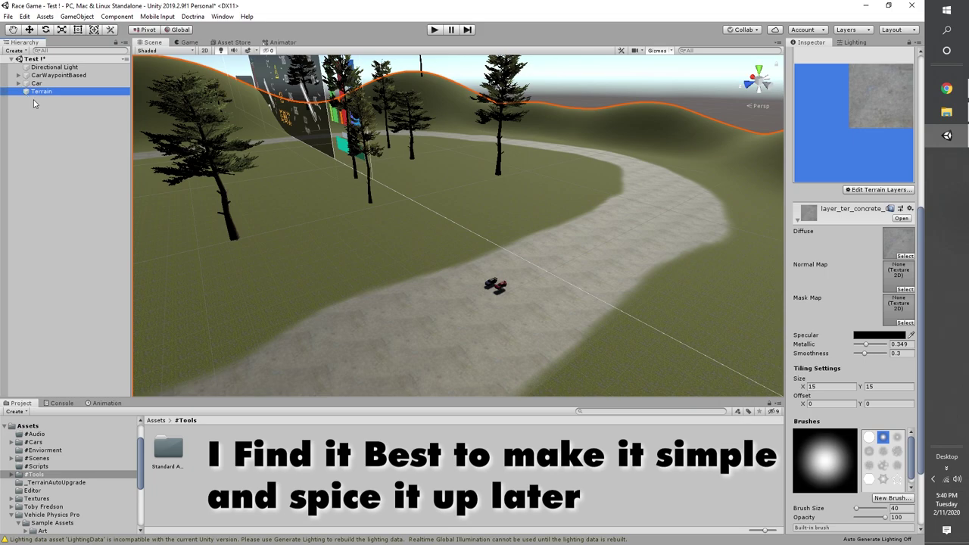
right_click(65, 140)
click(30, 129)
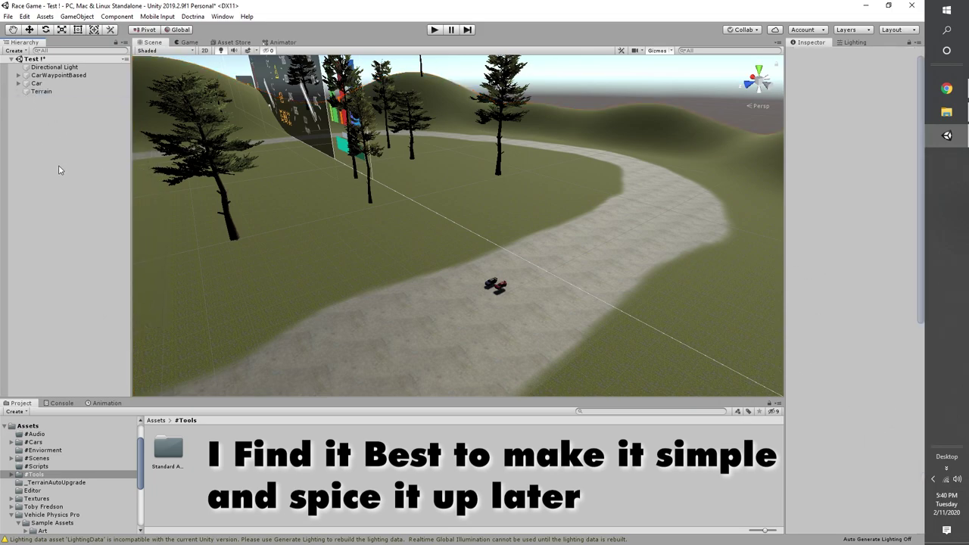
Examine the stretch of road around the two parked cars, including the red car's body, and keep the hierarchy collapsed.
right_drag(504, 280, 513, 347)
scroll(620, 144, up, 8)
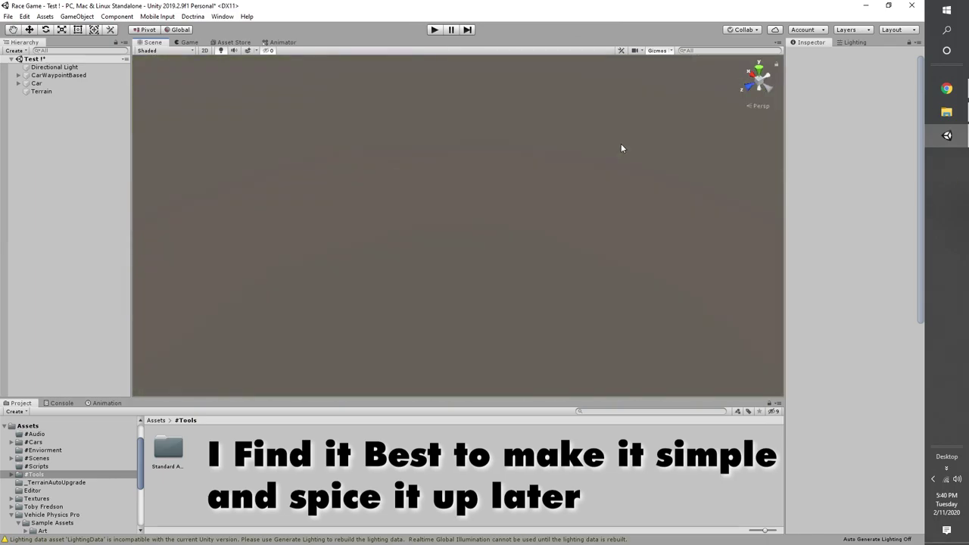
scroll(621, 144, down, 4)
right_drag(621, 227, 365, 189)
alt+drag(366, 190, 521, 271)
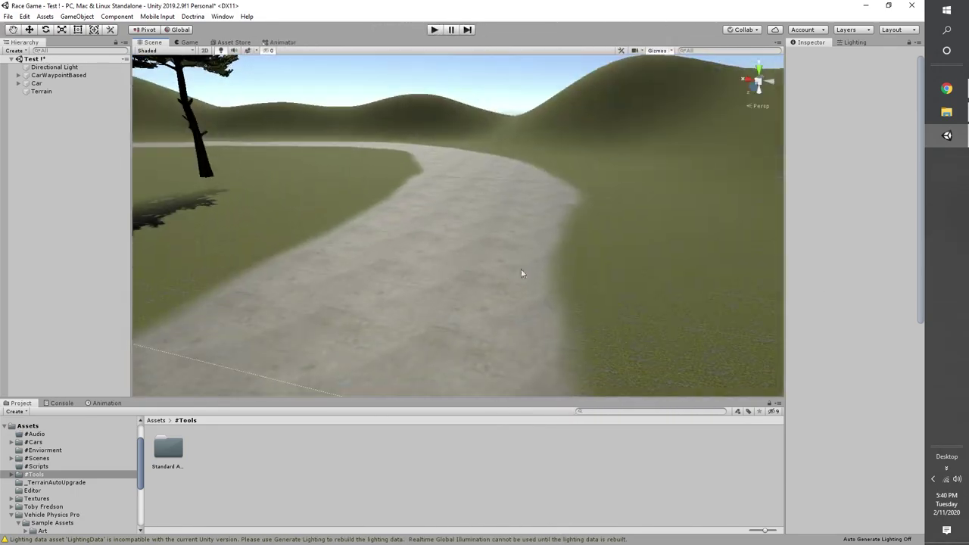
scroll(513, 242, down, 4)
scroll(512, 241, up, 1)
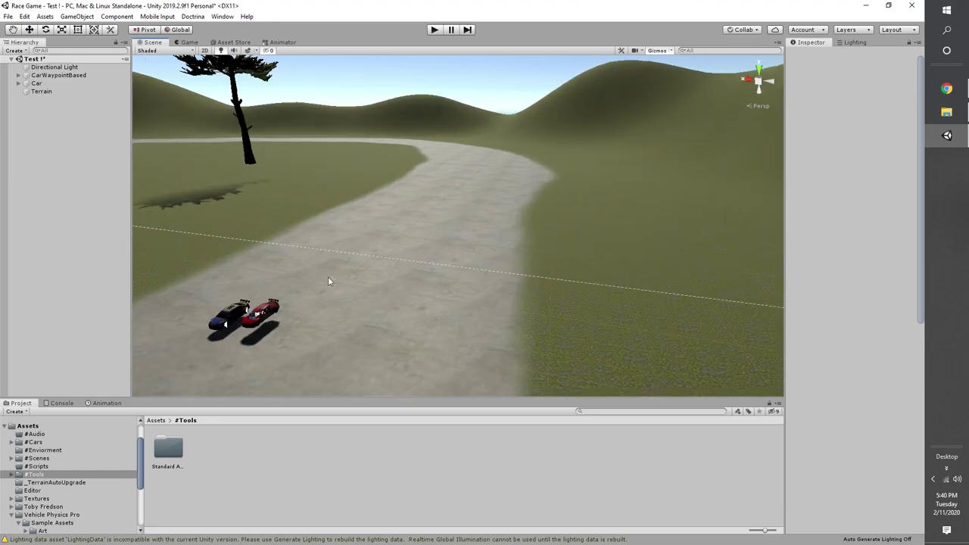
click(270, 310)
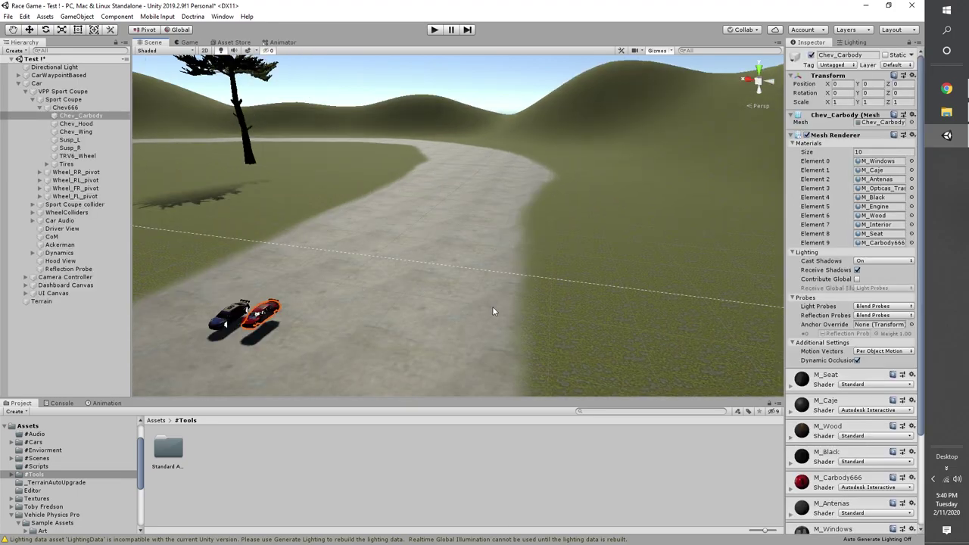
right_drag(492, 307, 369, 289)
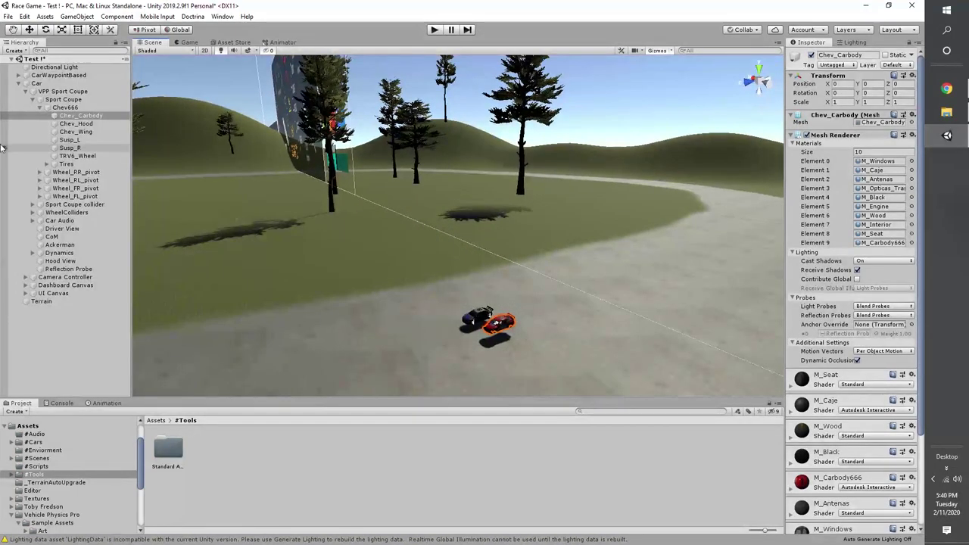
click(26, 83)
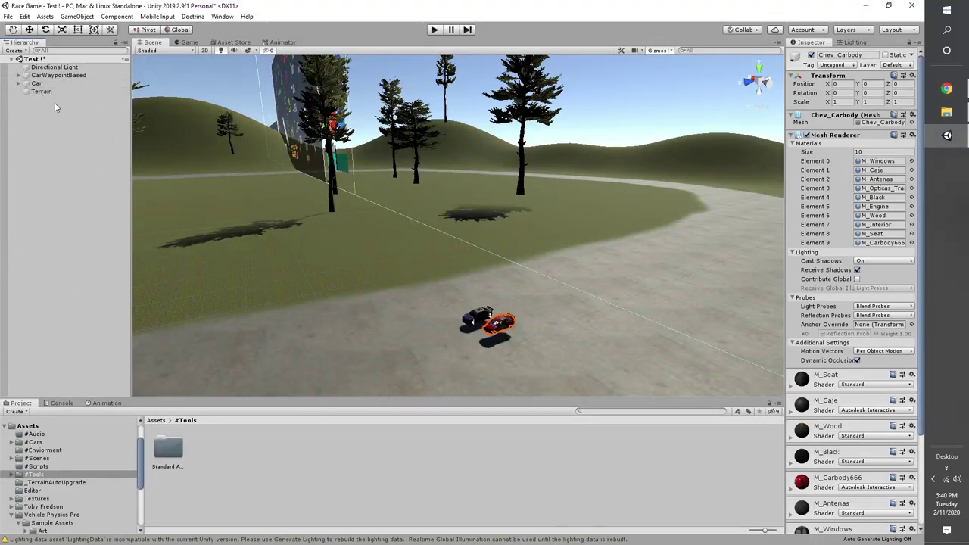
Add a Cube object to the scene root, collapse the Car hierarchy and frame the cube against the terrain.
right_click(50, 211)
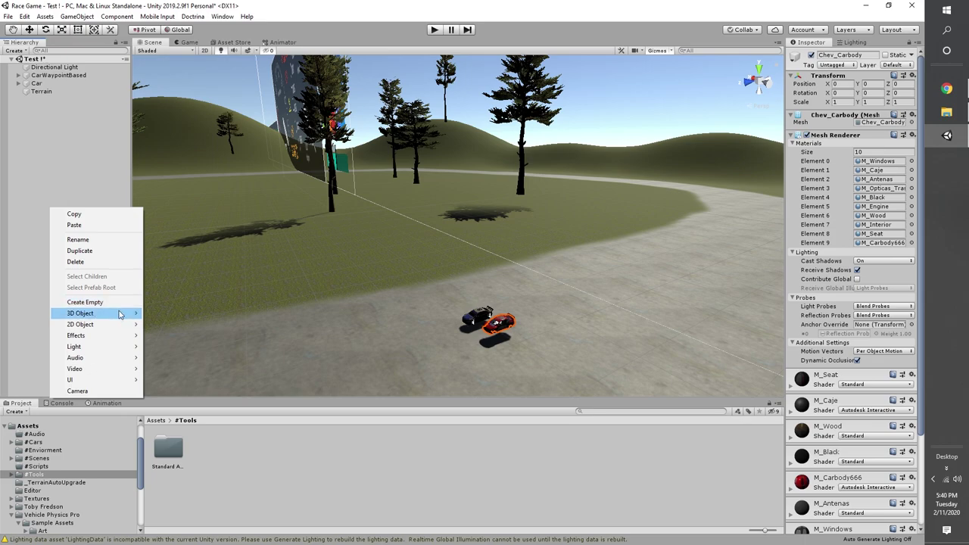
mouse_move(91, 313)
click(163, 313)
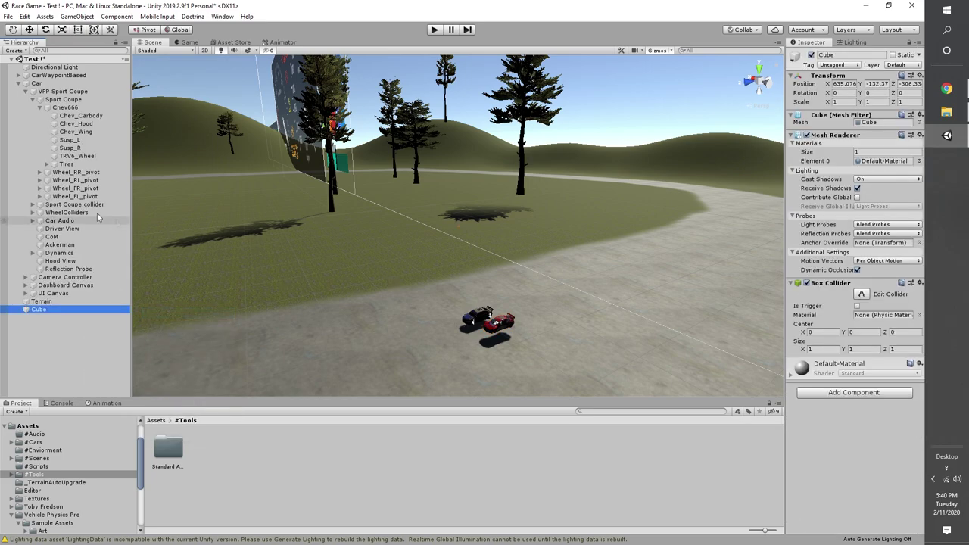
click(25, 83)
key(f)
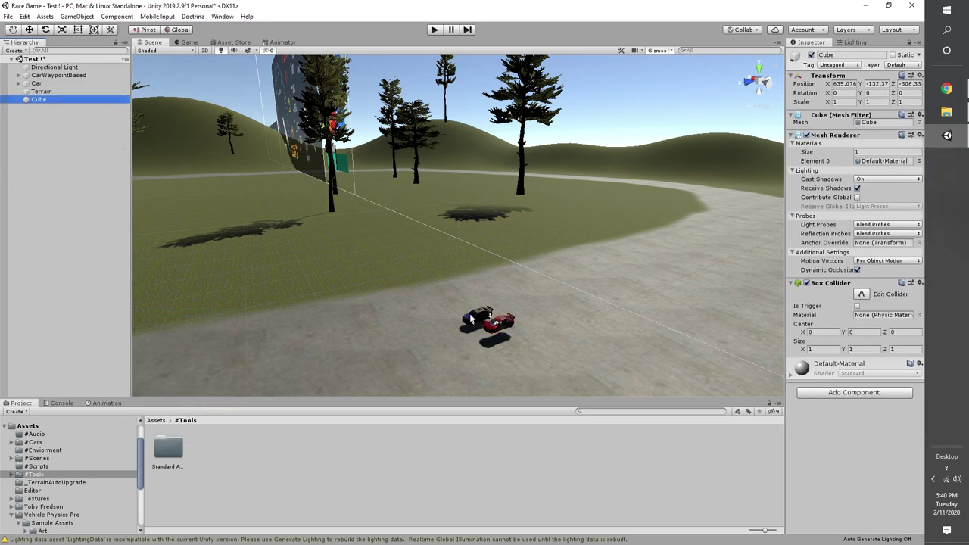
scroll(402, 214, down, 5)
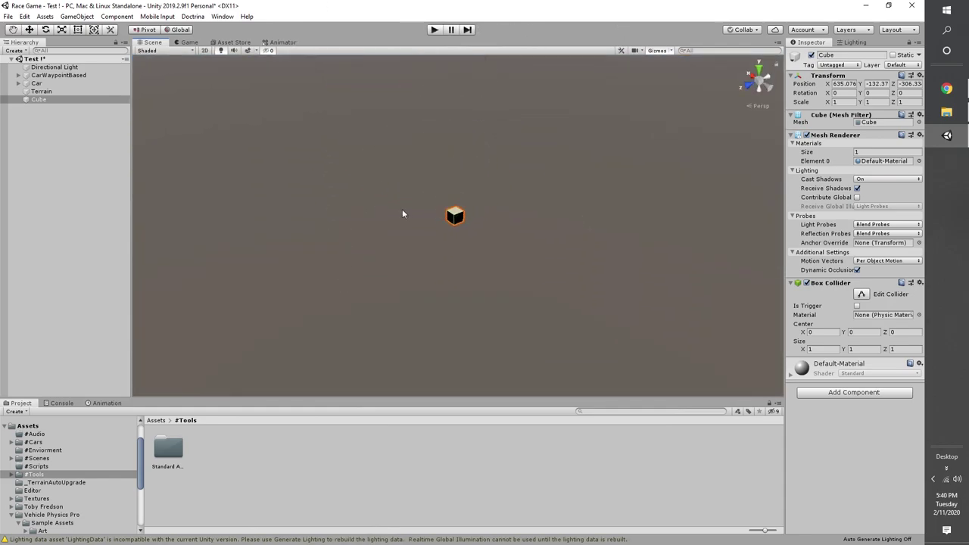
scroll(410, 185, down, 5)
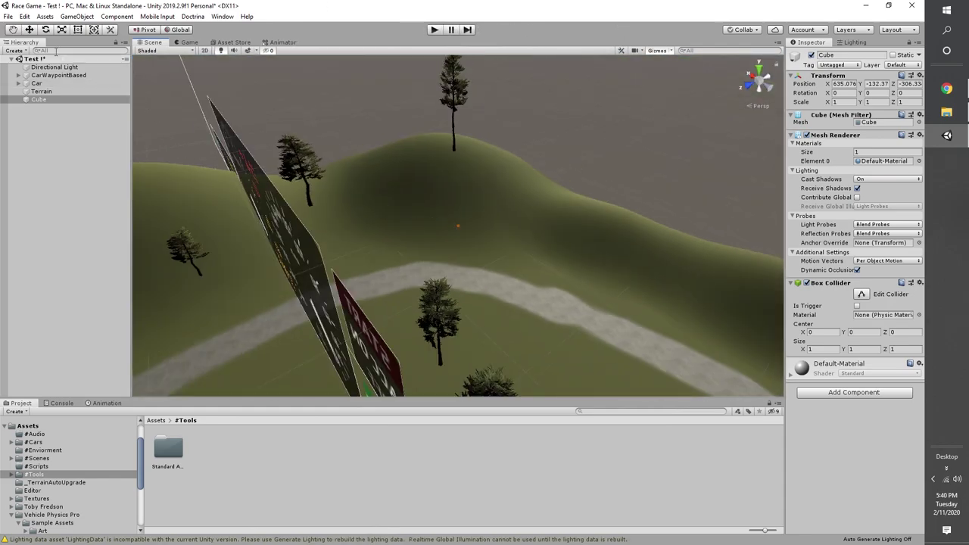
Move the cube from the hills across the terrain toward the stretch of track with the two parked cars.
click(29, 31)
drag(455, 229, 424, 385)
middle_drag(424, 384, 396, 275)
scroll(396, 276, down, 3)
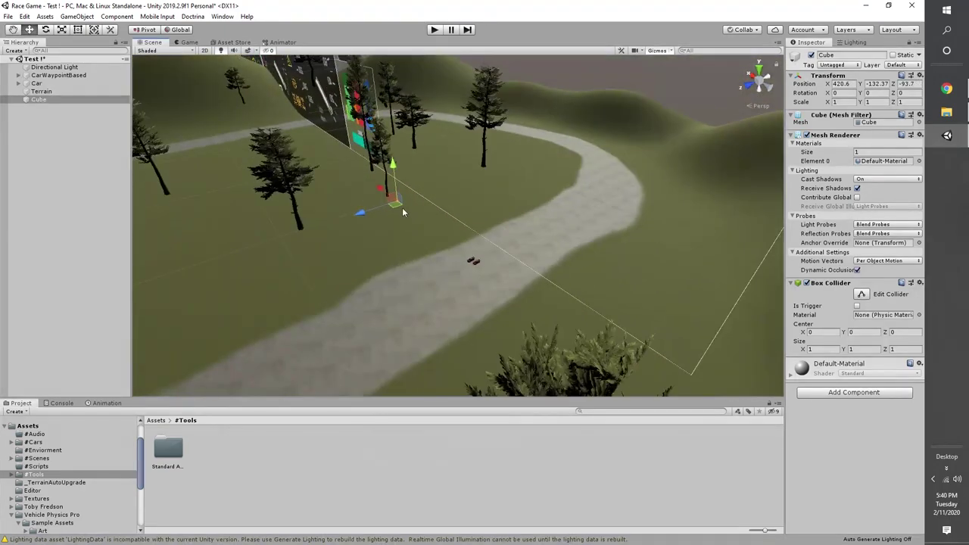
drag(507, 355, 472, 324)
click(492, 243)
scroll(496, 290, down, 10)
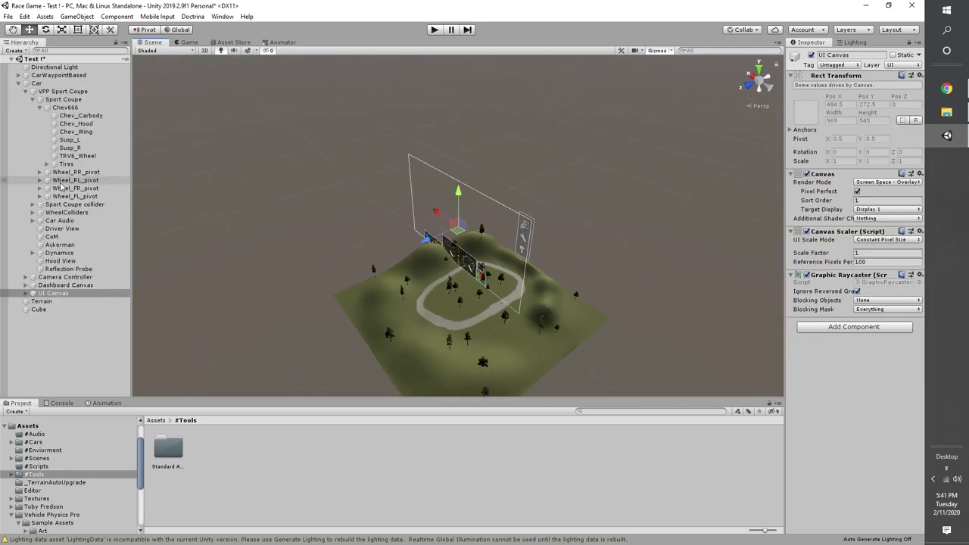
Collapse the Car hierarchy and place the cube on the road beside the parked cars, at about X 100.49, Y 0.11, Z 29.77.
click(19, 83)
click(38, 99)
key(f)
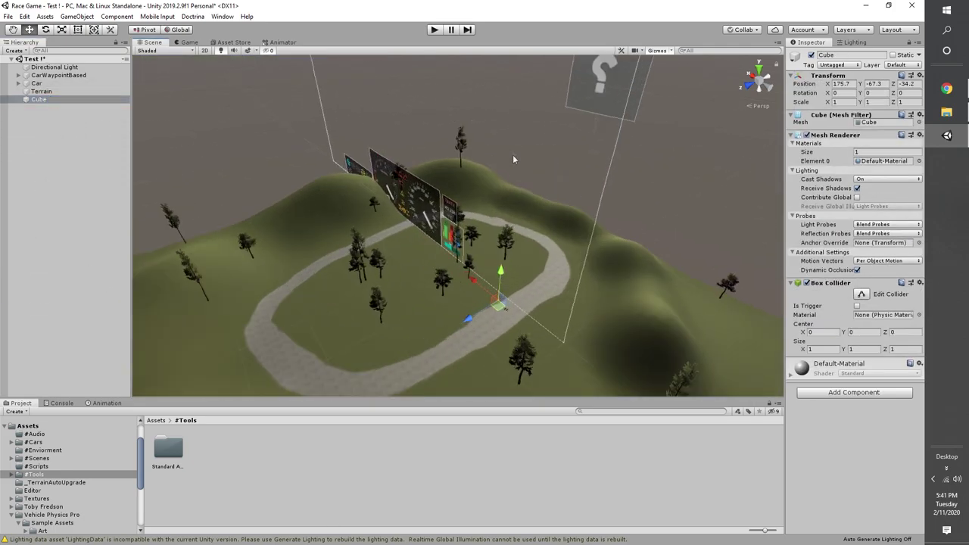
scroll(540, 212, down, 10)
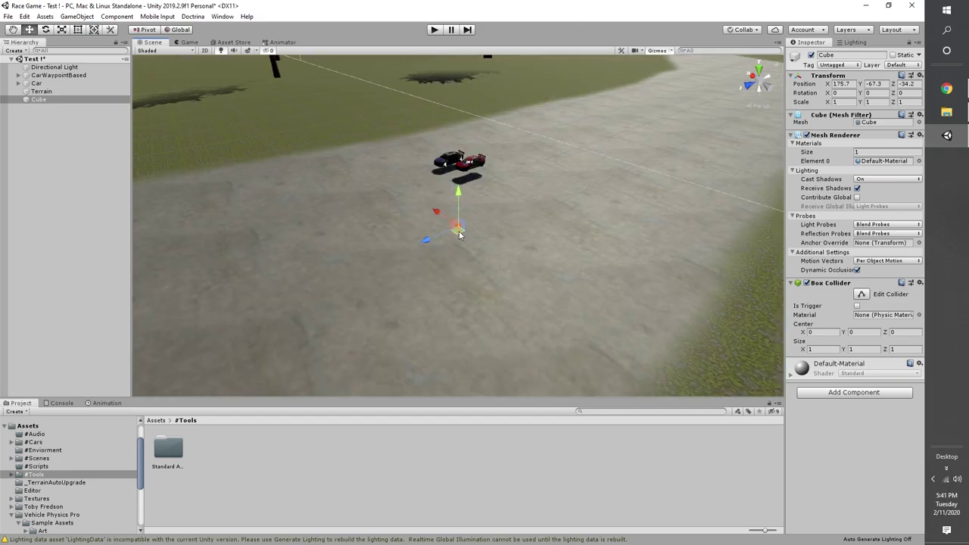
drag(459, 234, 470, 328)
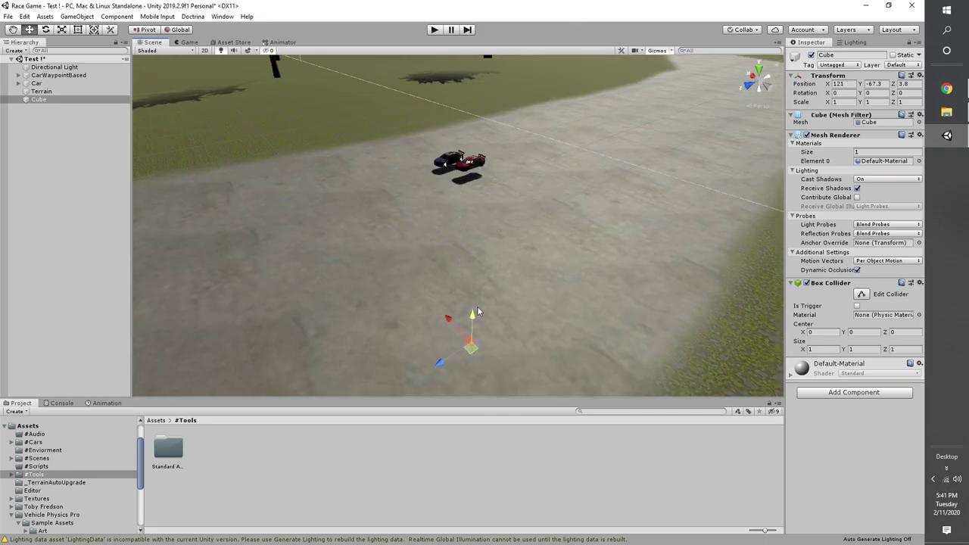
drag(478, 116, 422, 192)
drag(423, 133, 430, 160)
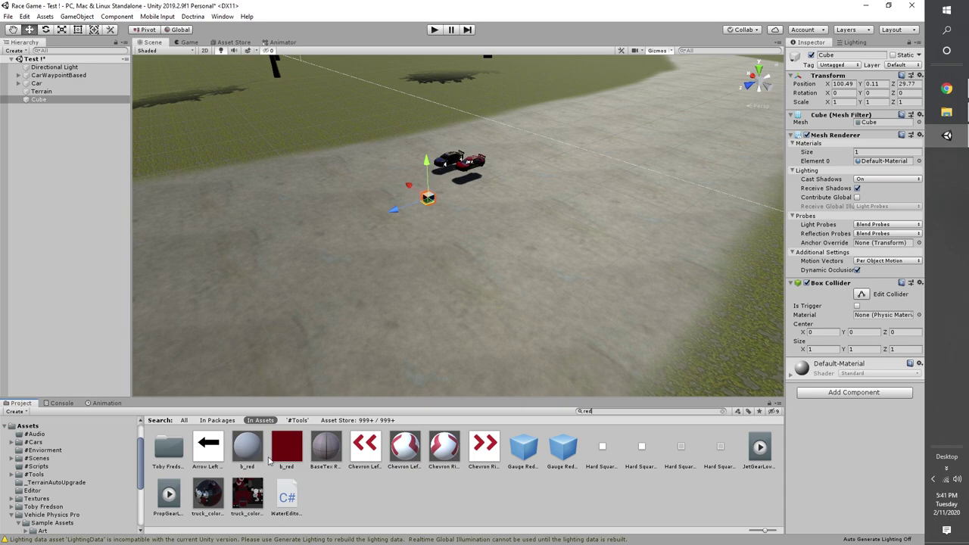
Search the project assets for "red", duplicate the b_red material and set the copy's albedo color to bright red.
click(250, 451)
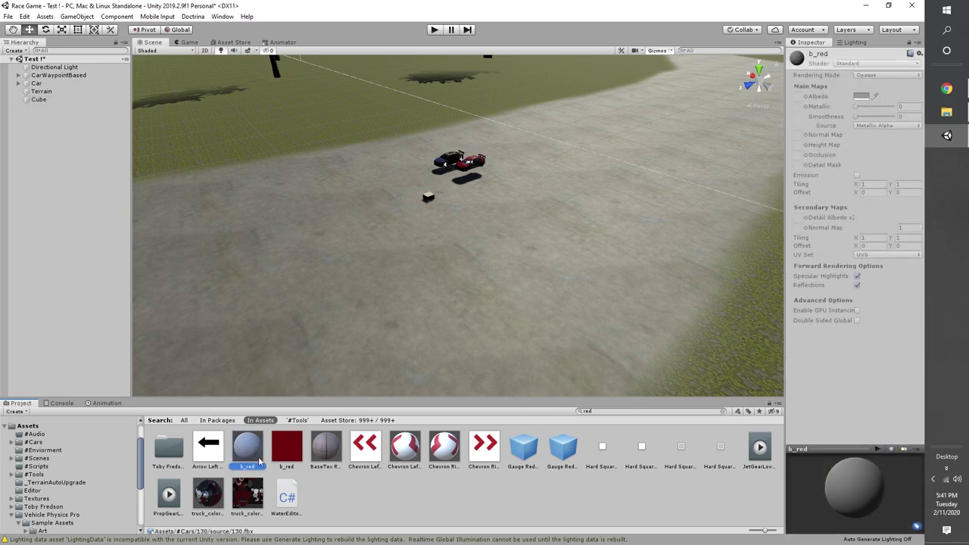
key(ctrl+d)
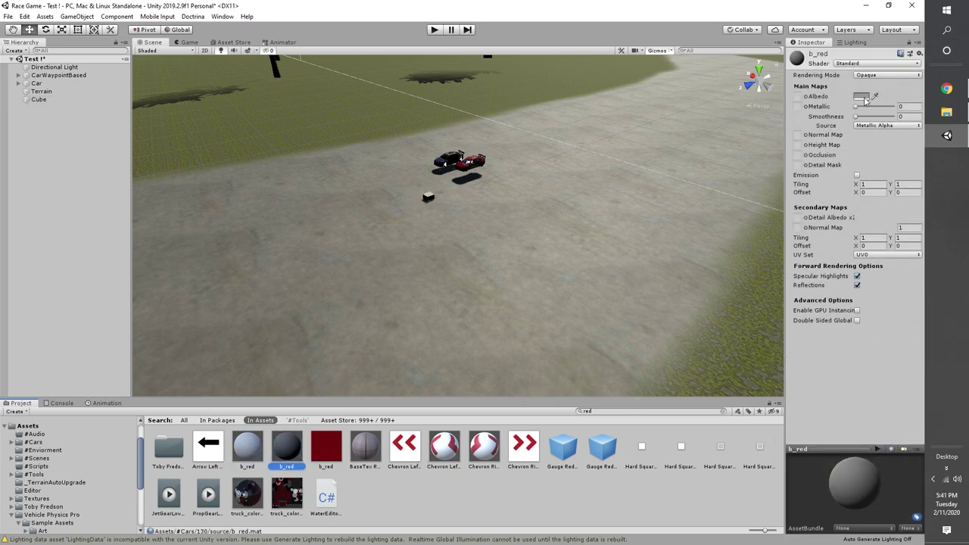
click(865, 98)
drag(58, 107, 255, 20)
Apply the bright red material to the cube beside the cars and remove the cube's Box Collider component.
drag(292, 448, 434, 219)
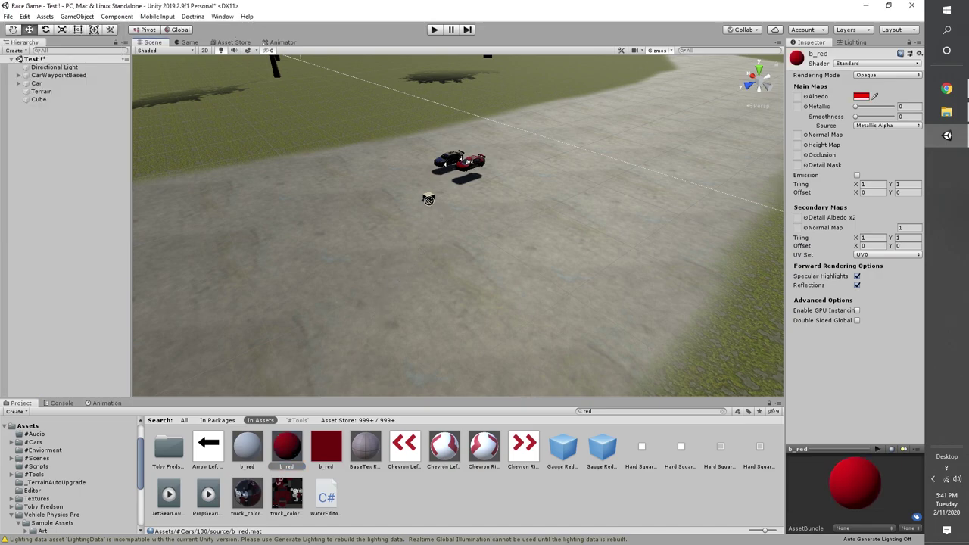
click(428, 199)
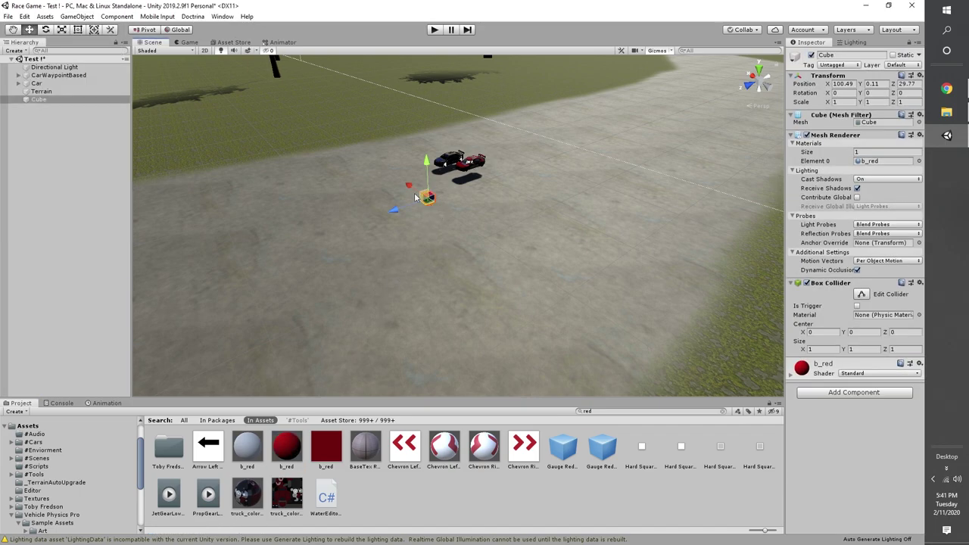
right_click(831, 289)
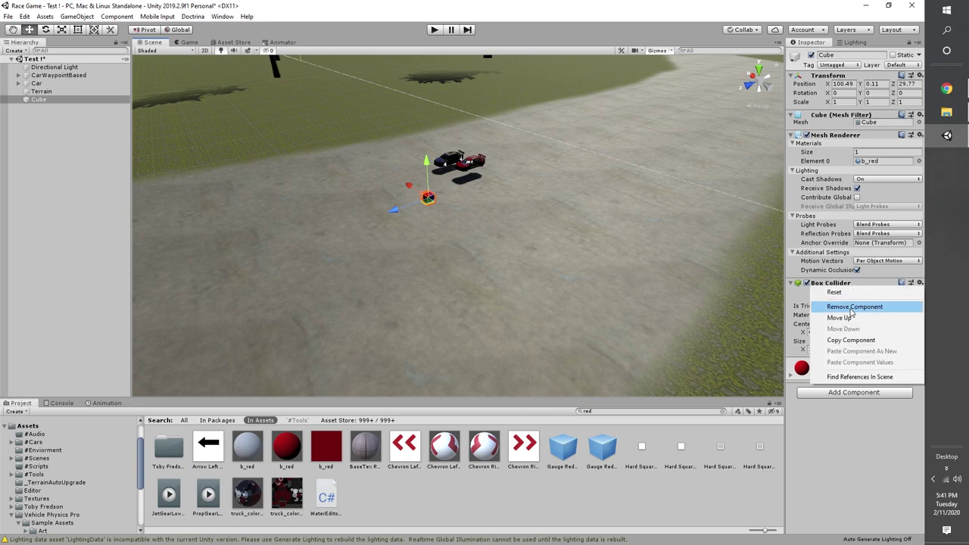
click(852, 308)
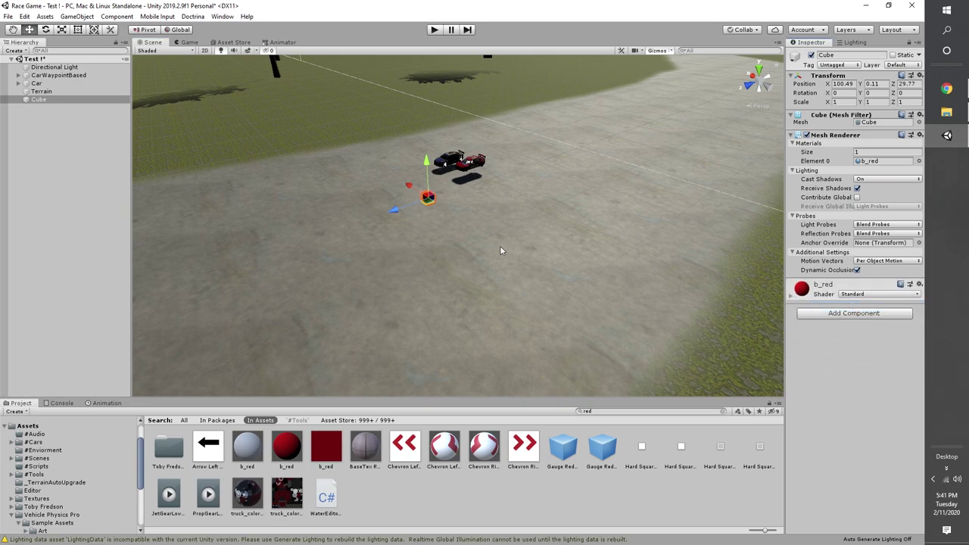
Duplicate the red cube in place and delete the original Cube object.
right_drag(500, 250, 467, 235)
scroll(466, 236, down, 10)
middle_drag(476, 222, 569, 189)
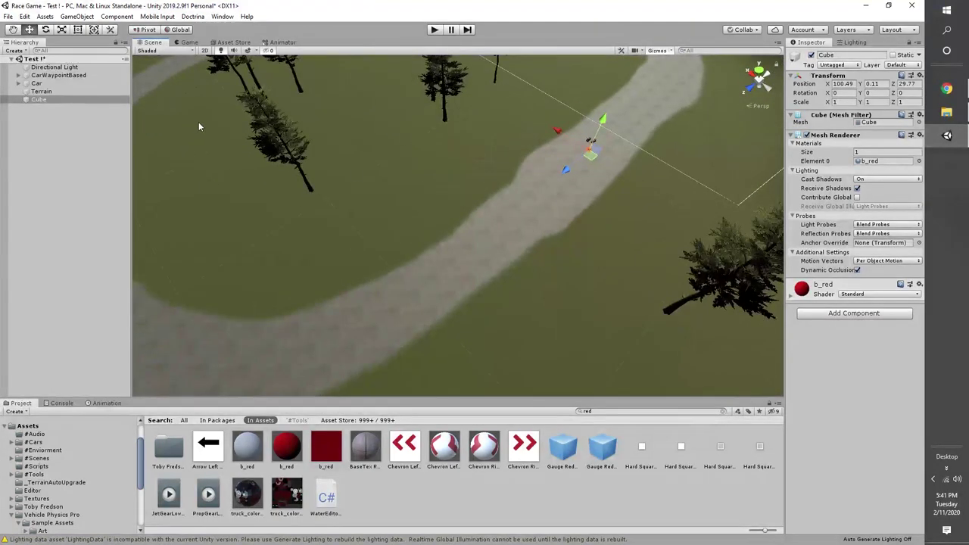
key(ctrl+d)
click(38, 100)
key(Delete)
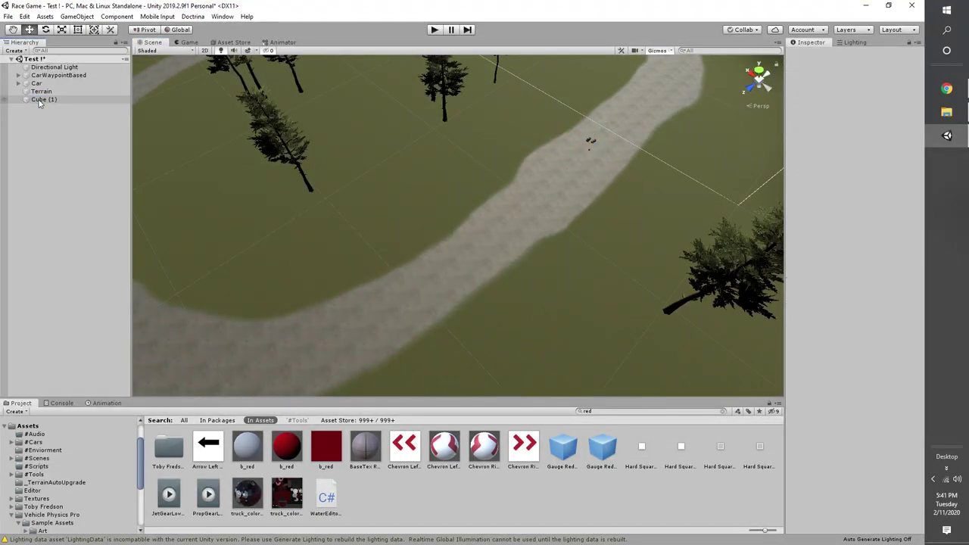
Duplicate the red cube three times and space the copies along the road into the first bend, ending at about X 162.9, Z 302.
click(71, 100)
key(ctrl+d)
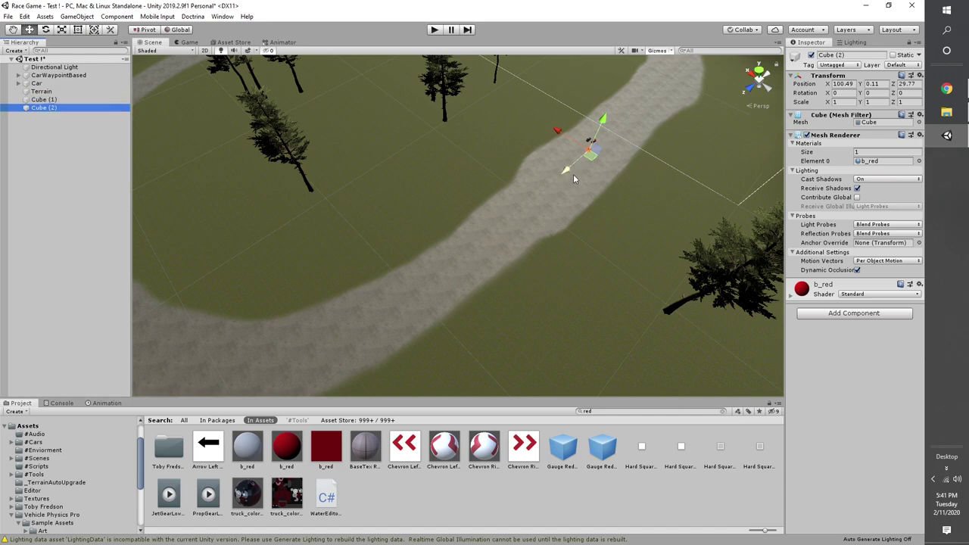
drag(573, 174, 401, 298)
key(ctrl+d)
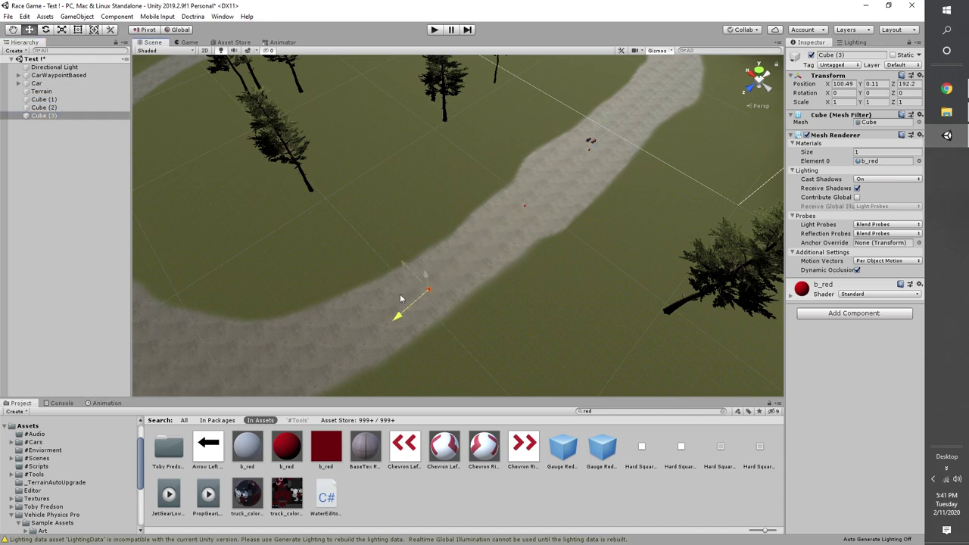
key(ctrl+d)
drag(363, 338, 206, 346)
Add three more cube copies around the first bend, placing the last at about X 338.8, Z 361.4.
right_drag(424, 303, 295, 300)
middle_drag(296, 302, 310, 356)
right_drag(311, 356, 396, 359)
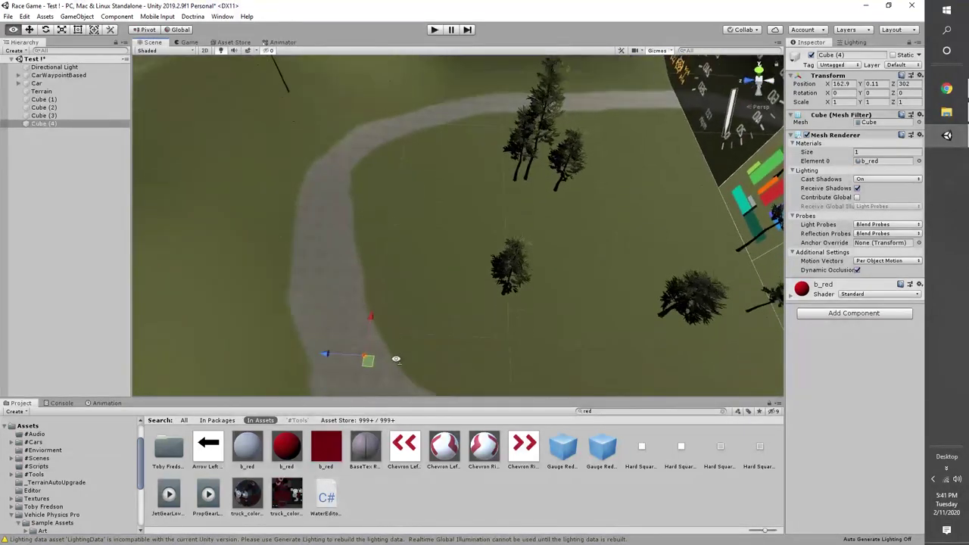
middle_drag(396, 359, 381, 338)
key(ctrl+d)
drag(372, 333, 416, 96)
key(ctrl+d)
key(ctrl+d)
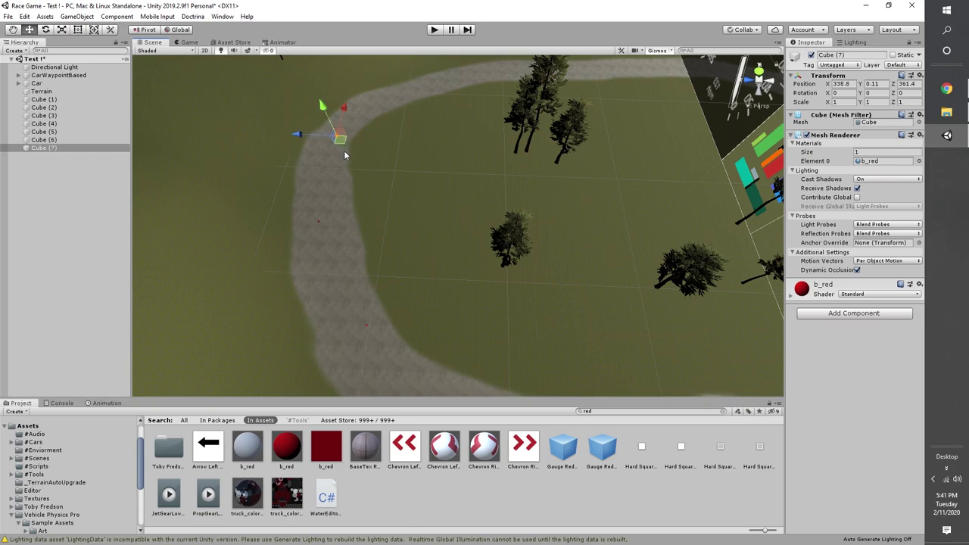
Duplicate the cube twice more, placing the copies past the bend at about X 391.4, Z 315.7 and X 423.5, Z 239.9.
key(ctrl+d)
drag(344, 151, 400, 111)
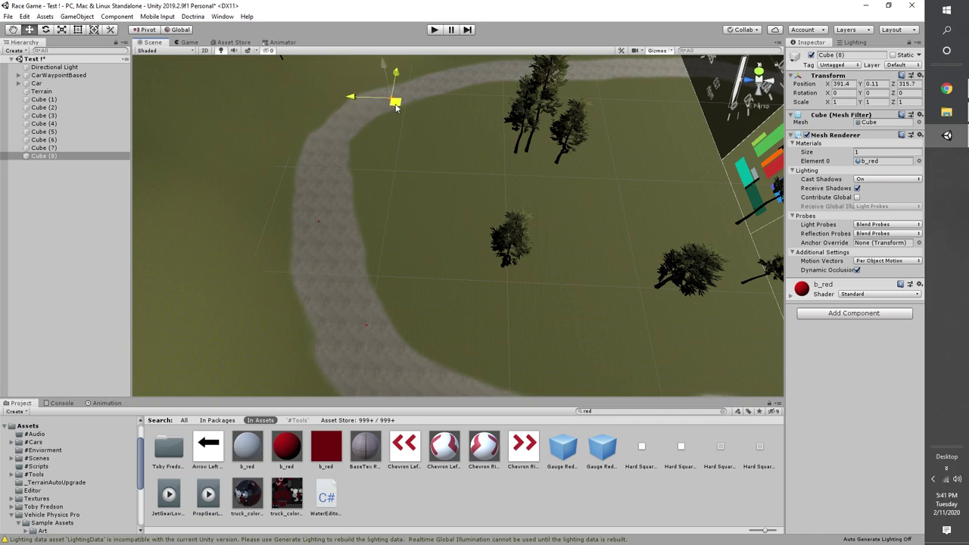
scroll(384, 126, up, 1)
scroll(408, 163, up, 5)
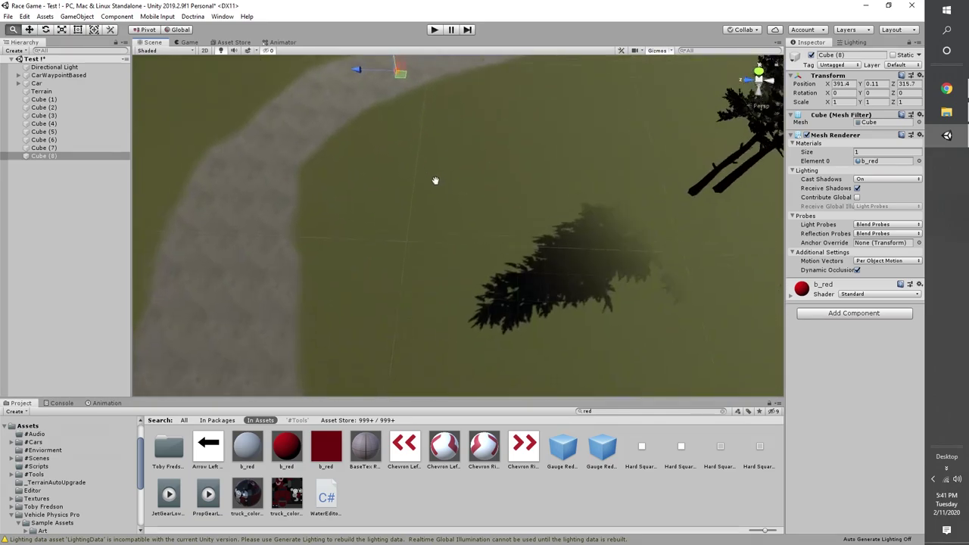
right_drag(456, 219, 315, 259)
scroll(375, 181, up, 5)
key(ctrl+d)
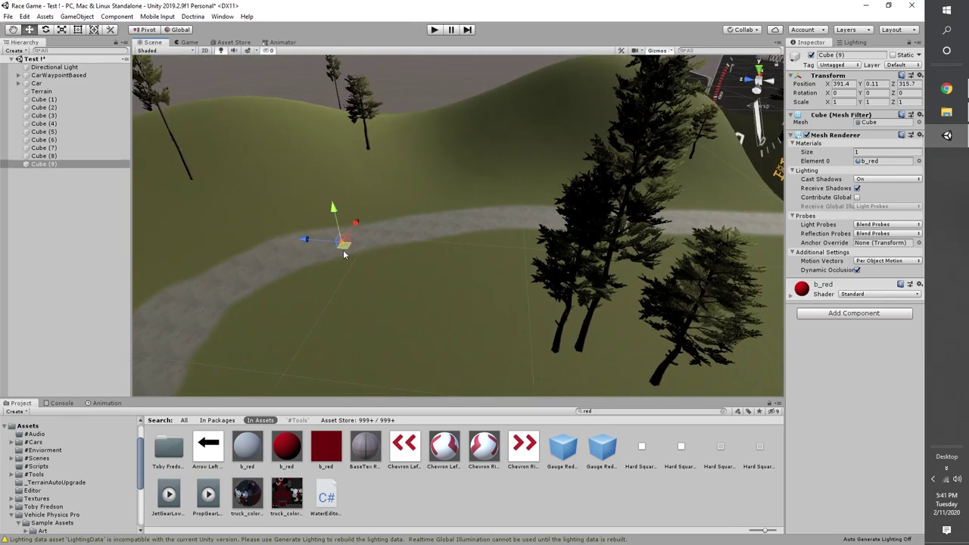
drag(342, 246, 465, 237)
Place three more cube copies along the far stretch of track, ending at about X 363.7, Z -149.6.
right_drag(470, 235, 482, 233)
key(ctrl+d)
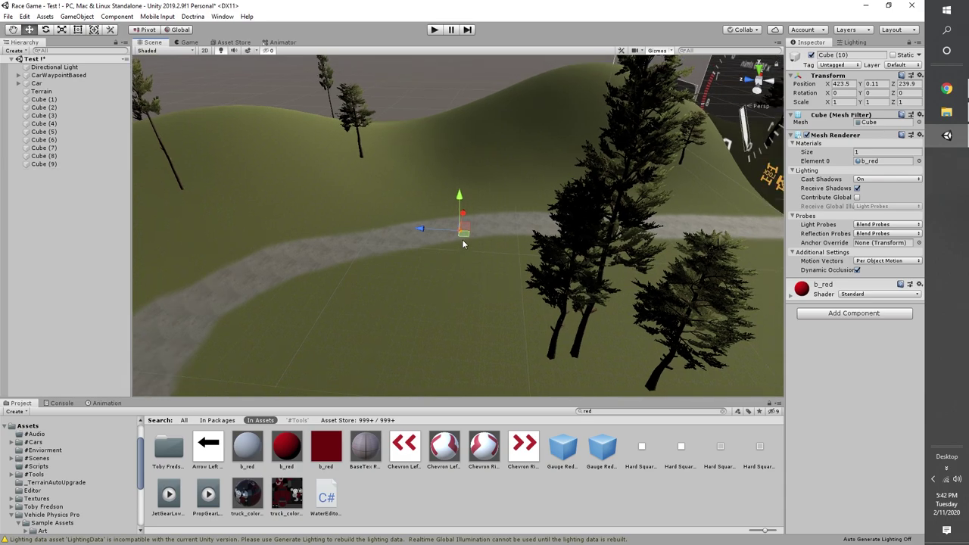
drag(463, 237, 709, 237)
right_drag(768, 258, 372, 242)
key(ctrl+d)
drag(345, 219, 745, 352)
key(ctrl+d)
right_drag(667, 353, 1, 312)
right_click(1, 296)
click(1, 282)
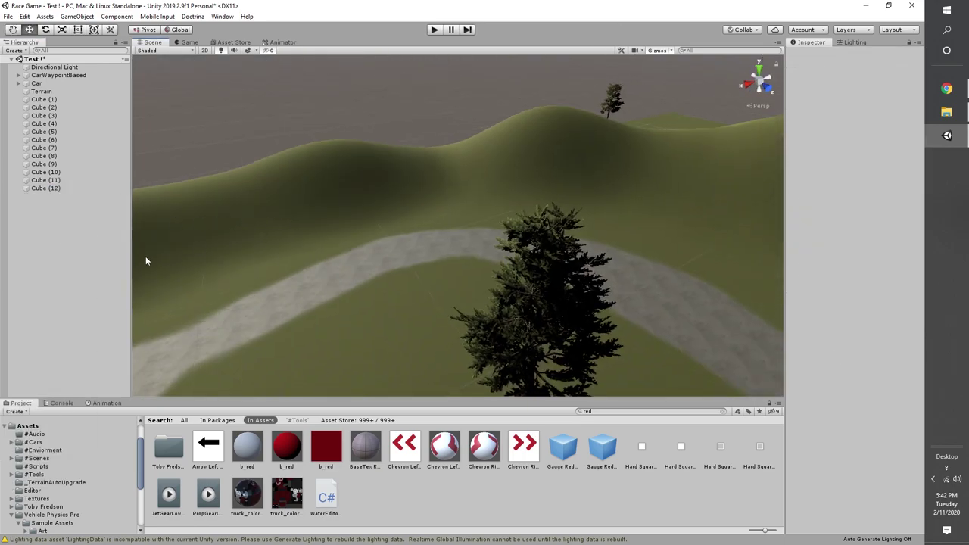
Close the loop with three cube copies at about X 241.9, Z -195; X 137.2, Z -173.8; and X 94.8, Z -45.3.
right_drag(146, 258, 225, 262)
click(46, 188)
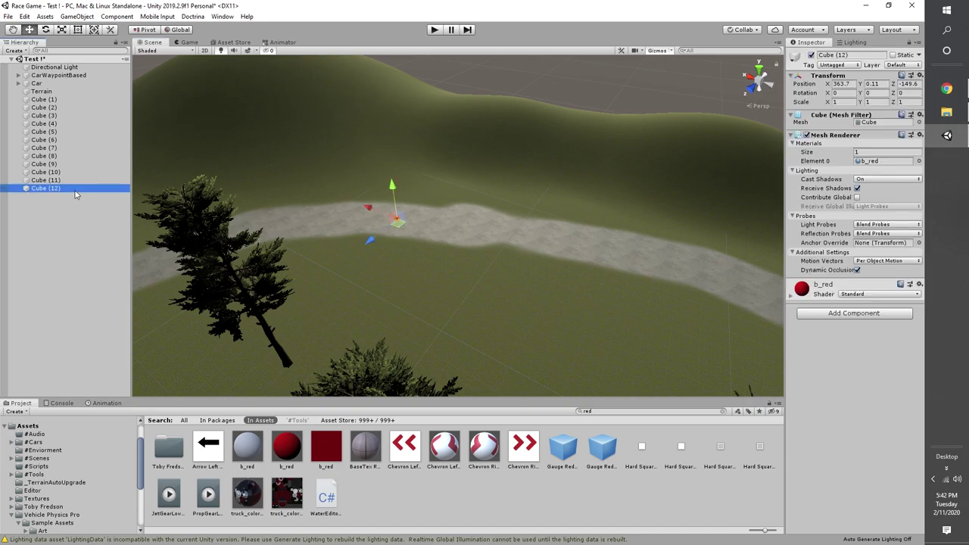
key(ctrl+d)
drag(395, 221, 638, 258)
right_drag(640, 258, 703, 260)
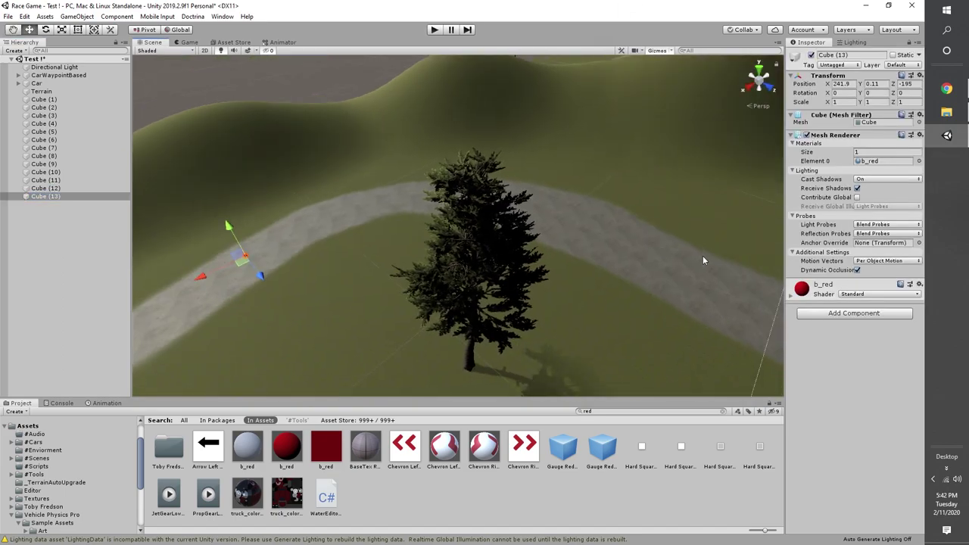
key(ctrl+d)
drag(241, 259, 432, 194)
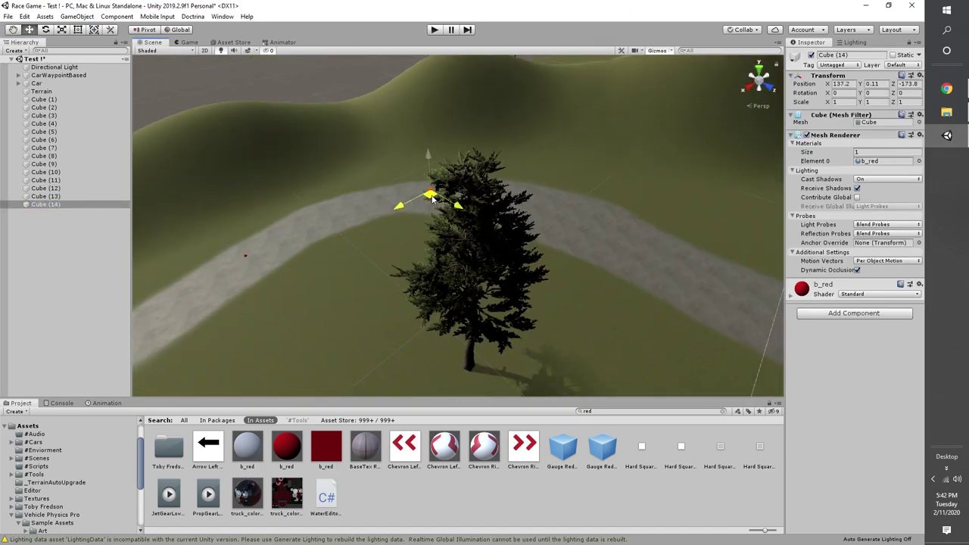
right_drag(432, 195, 401, 207)
key(ctrl+d)
drag(296, 230, 528, 235)
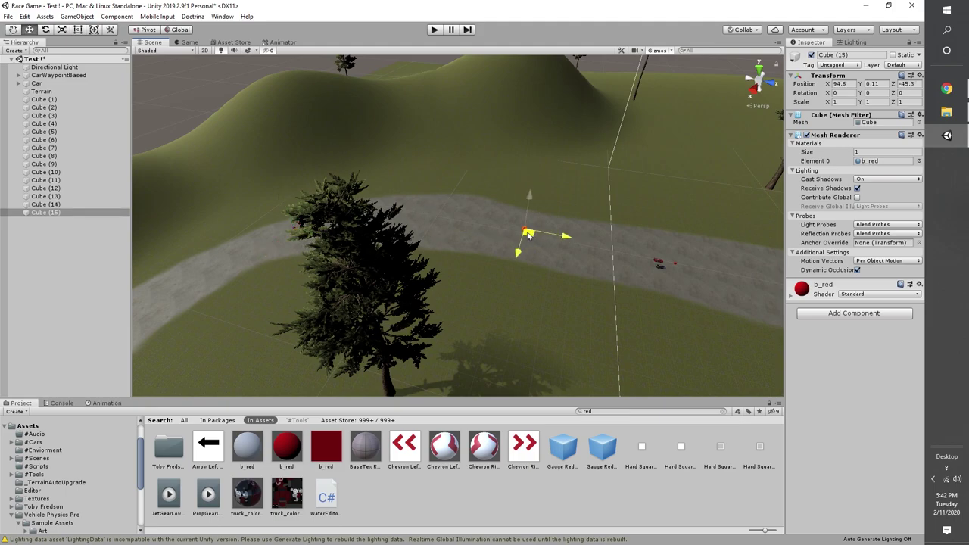
Smooth the terrain height along the slope beside the track using Smooth Height with a brush size of 50.
right_drag(413, 238, 574, 208)
right_drag(508, 186, 522, 207)
click(521, 207)
click(840, 126)
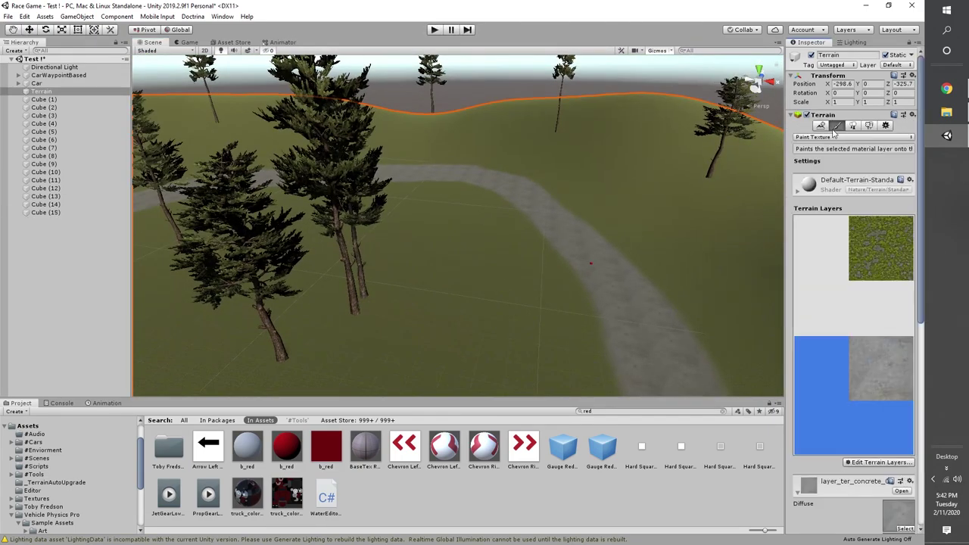
click(826, 137)
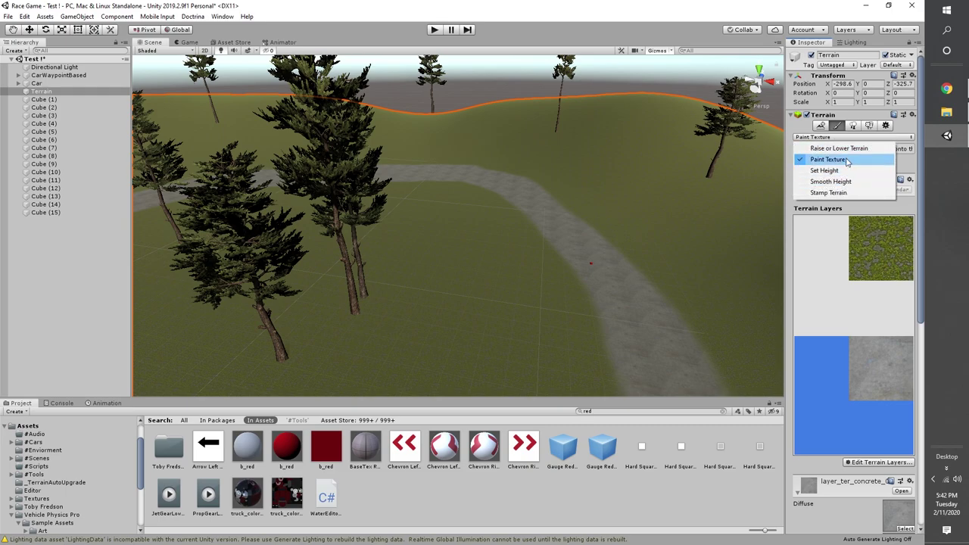
click(850, 149)
click(842, 138)
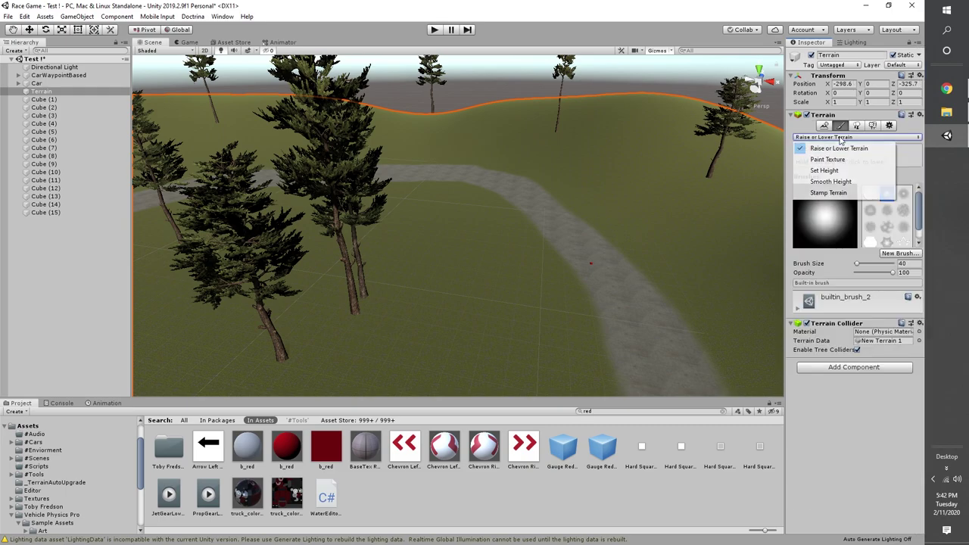
click(825, 171)
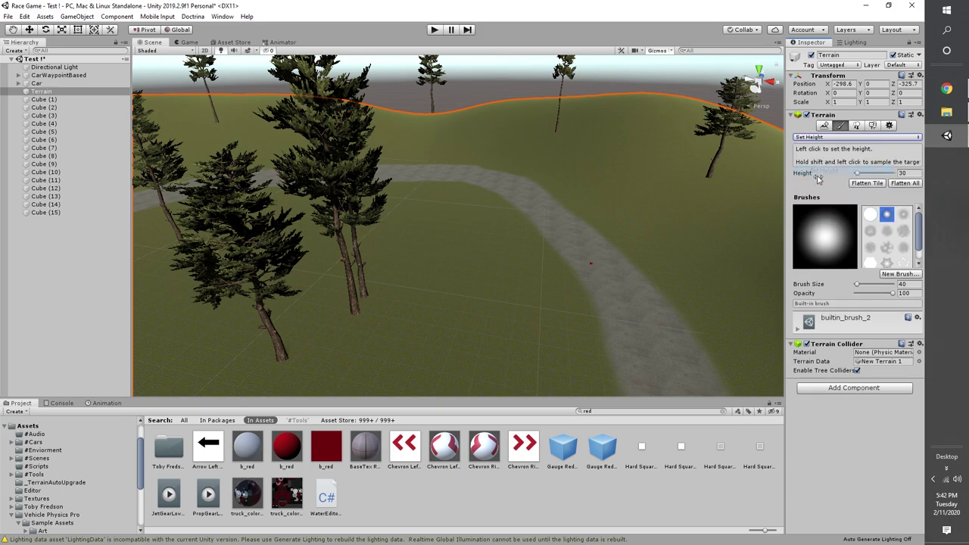
click(830, 181)
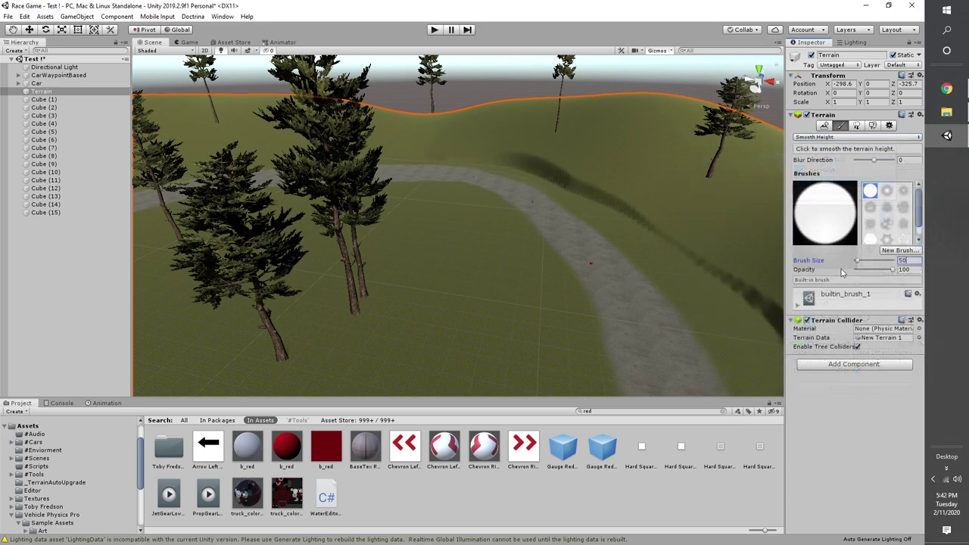
mouse_move(698, 254)
mouse_down()
mouse_move(618, 202)
mouse_move(510, 158)
mouse_move(580, 174)
mouse_move(494, 155)
mouse_move(331, 157)
mouse_up()
Create an empty GameObject in the scene root.
mouse_move(330, 157)
right_down()
mouse_move(329, 127)
mouse_move(65, 283)
right_up()
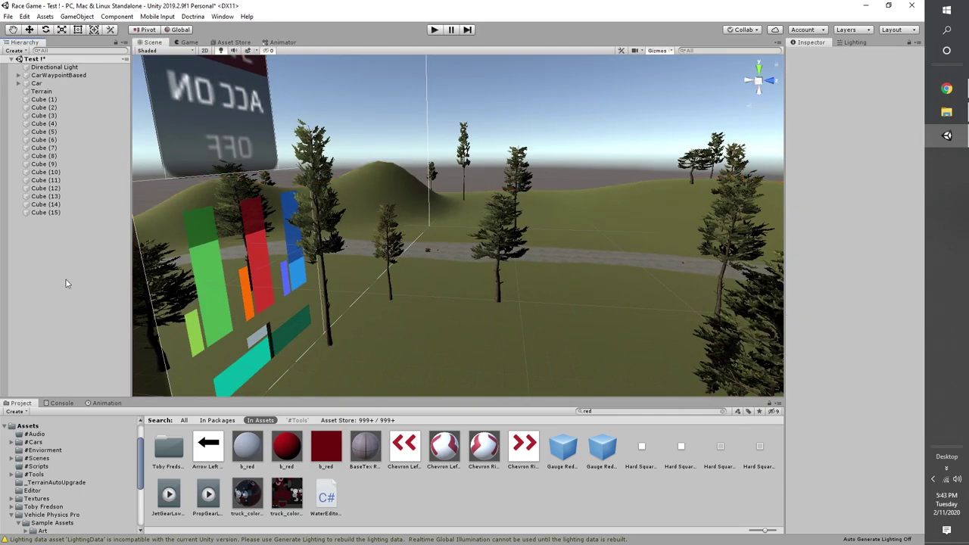
right_click(66, 283)
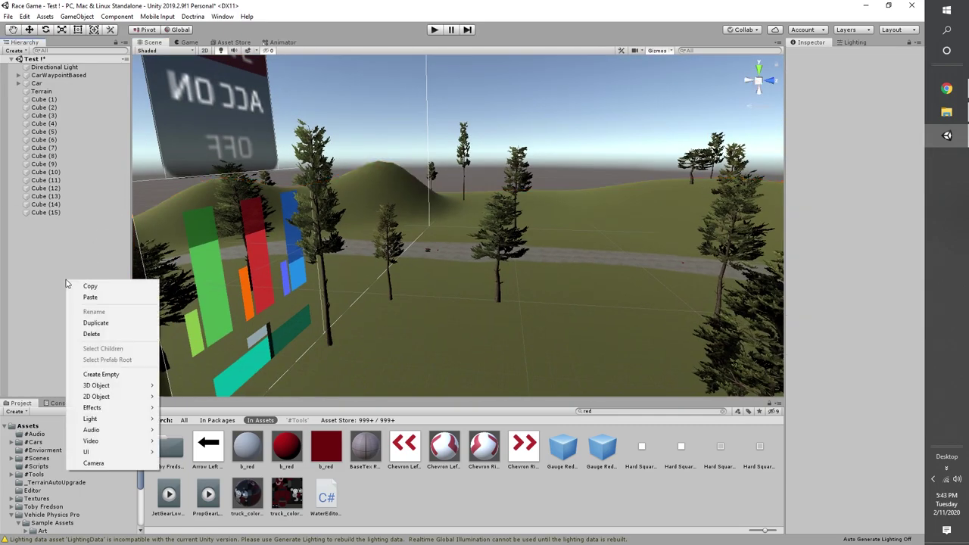
click(101, 373)
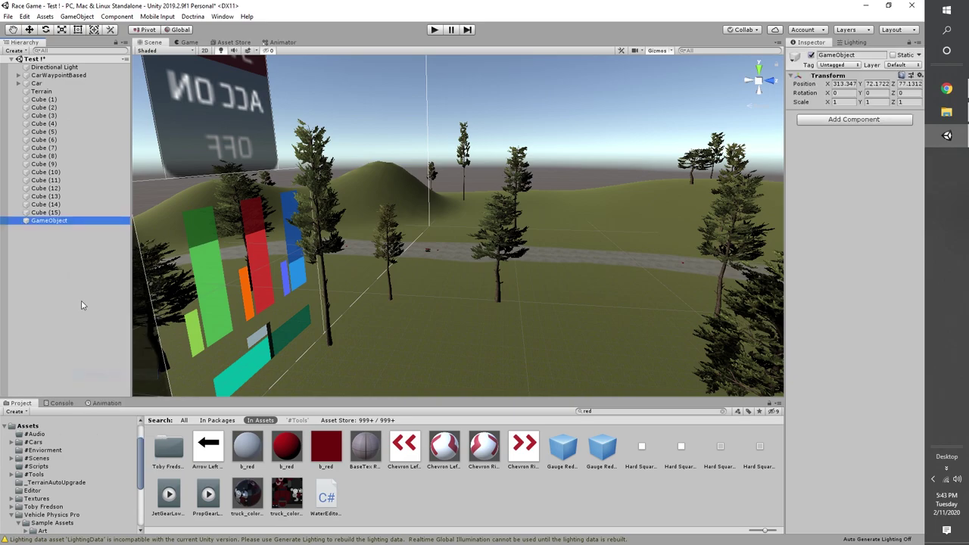
Add the Waypoint Circuit script component to the new empty GameObject.
click(846, 123)
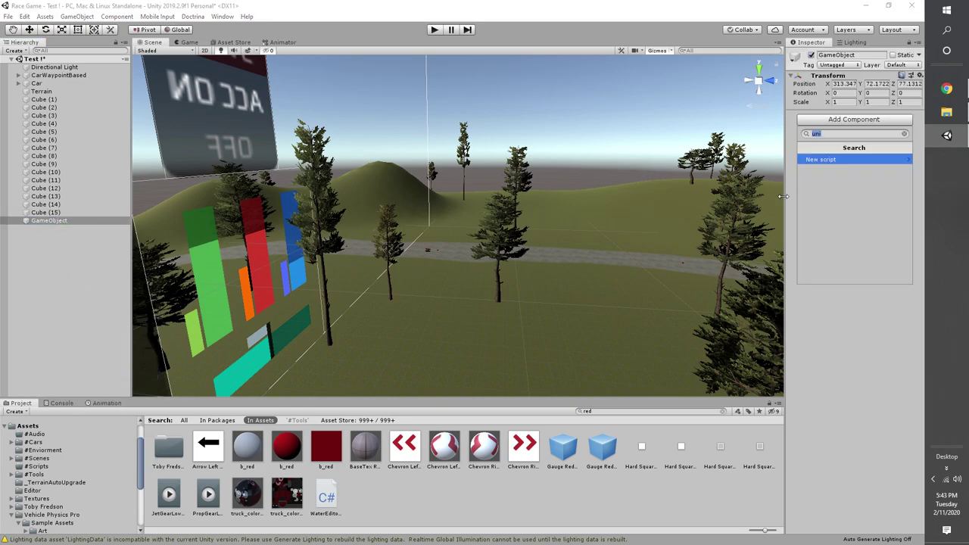
text(way)
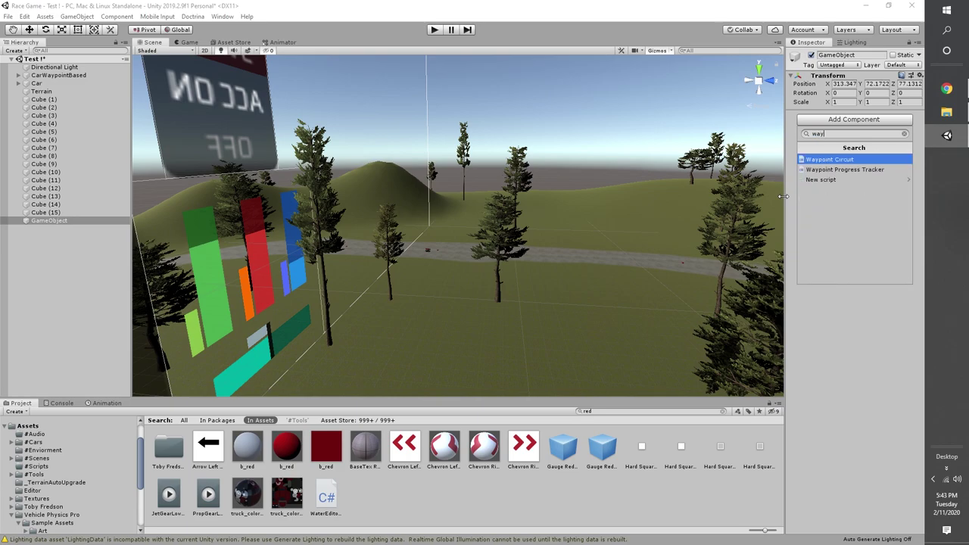
click(873, 159)
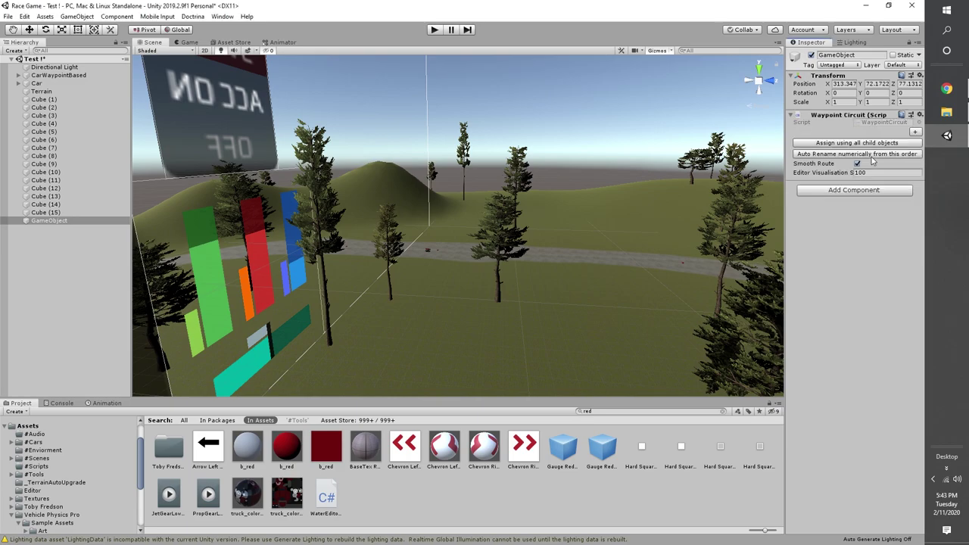
Rename the empty GameObject as Waypoint Circuit.
click(65, 220)
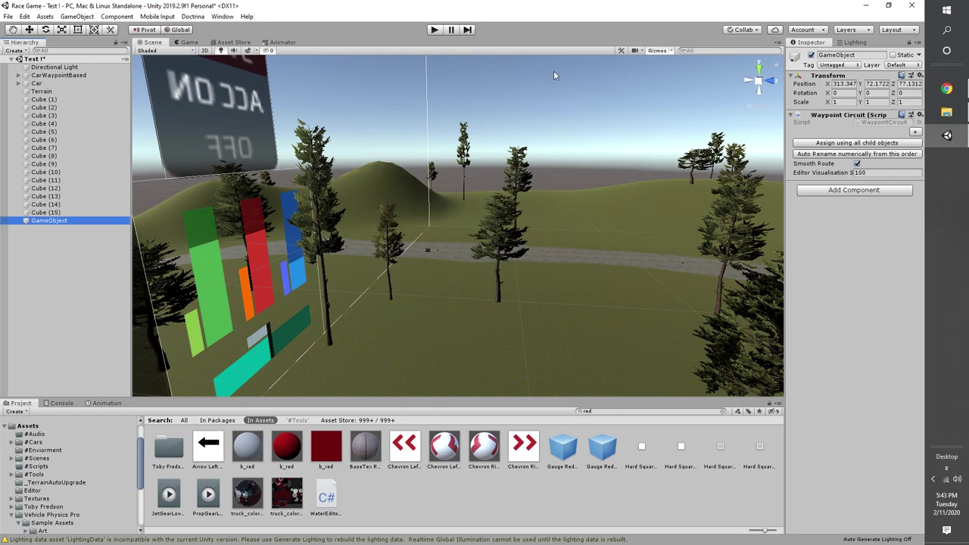
click(841, 56)
text(Waypoint Circit)
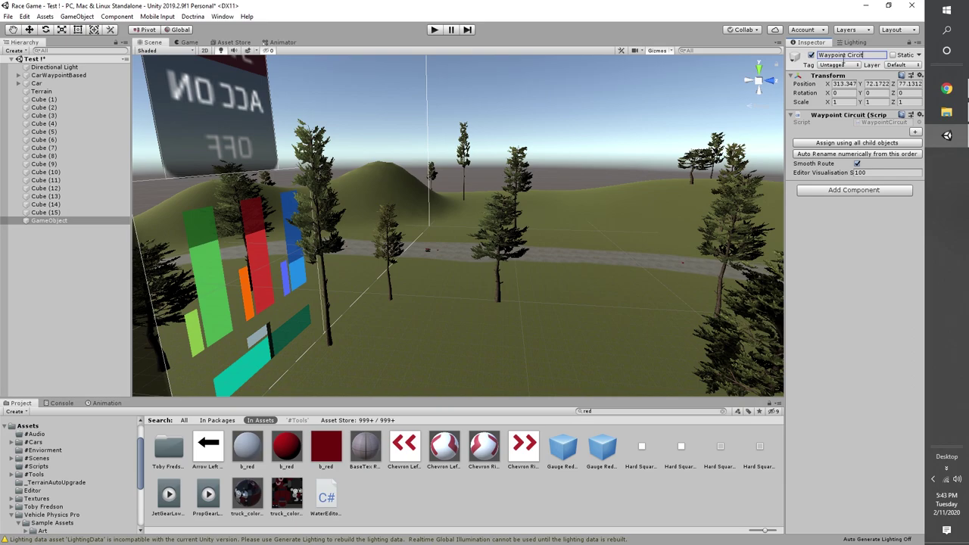
key(Return)
click(859, 60)
key(Right)
key(Return)
Parent Cube (1) through Cube (15) under Waypoint Circuit and assign all child objects as its waypoints.
click(43, 99)
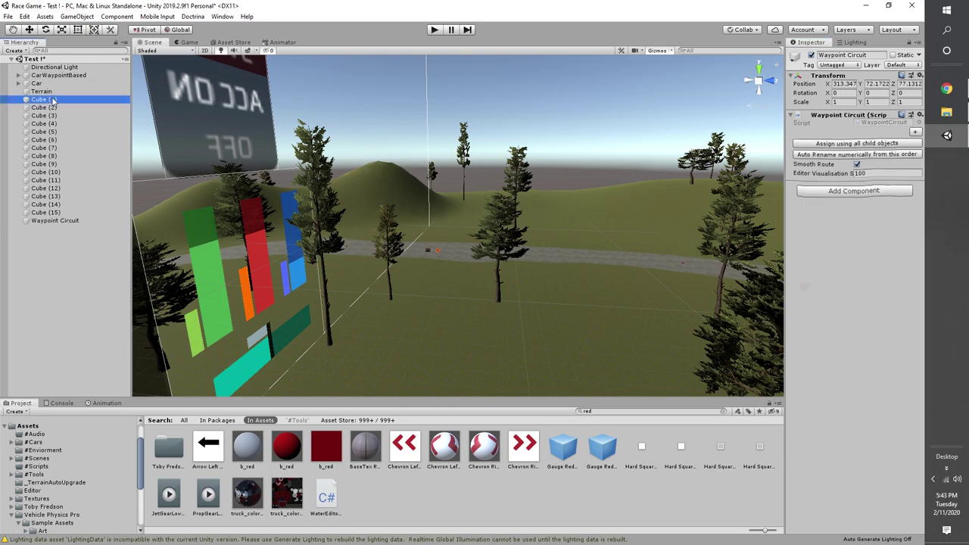
shift+click(47, 212)
drag(48, 213, 48, 220)
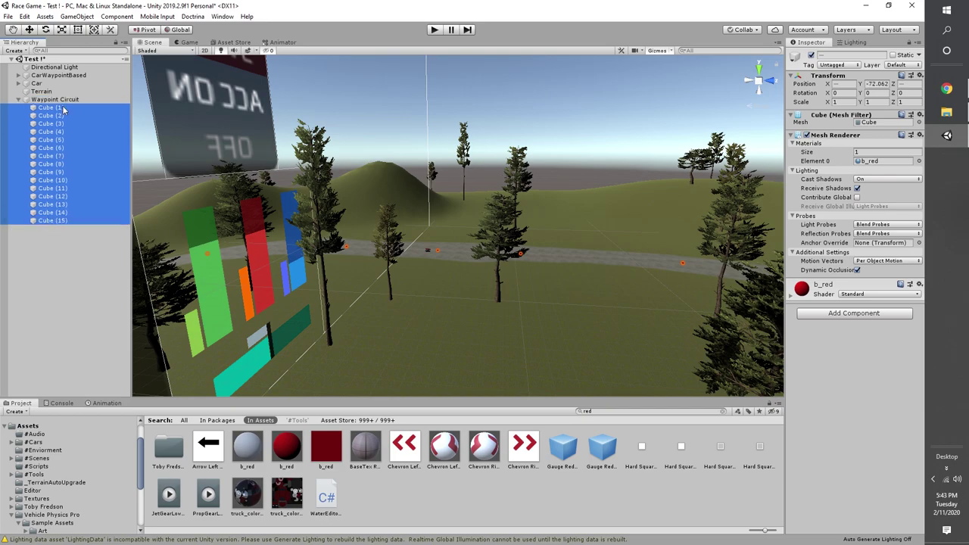
click(60, 99)
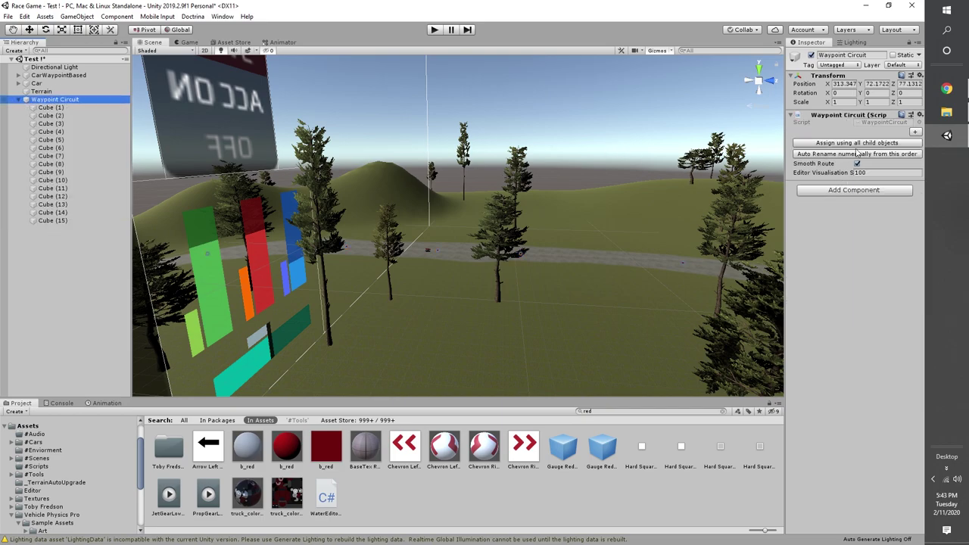
click(860, 144)
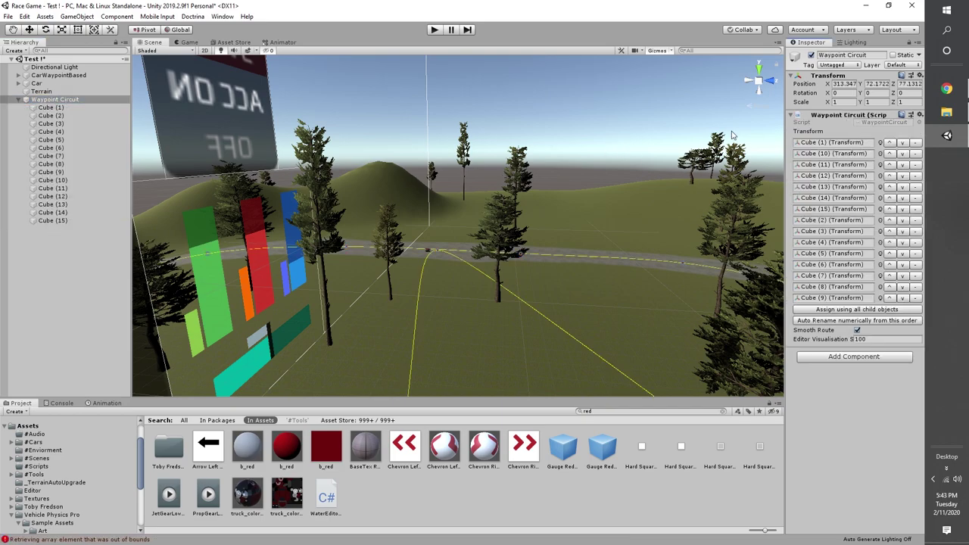
Move Cube (2) up the Waypoint Circuit's transform order to directly below Cube (1).
right_drag(461, 124, 445, 215)
scroll(448, 196, down, 8)
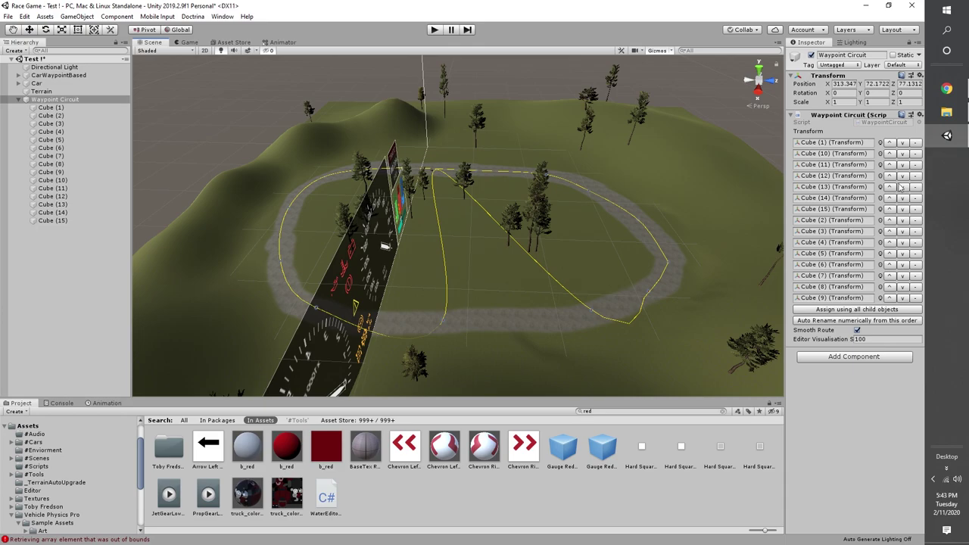
click(890, 219)
click(890, 209)
click(891, 198)
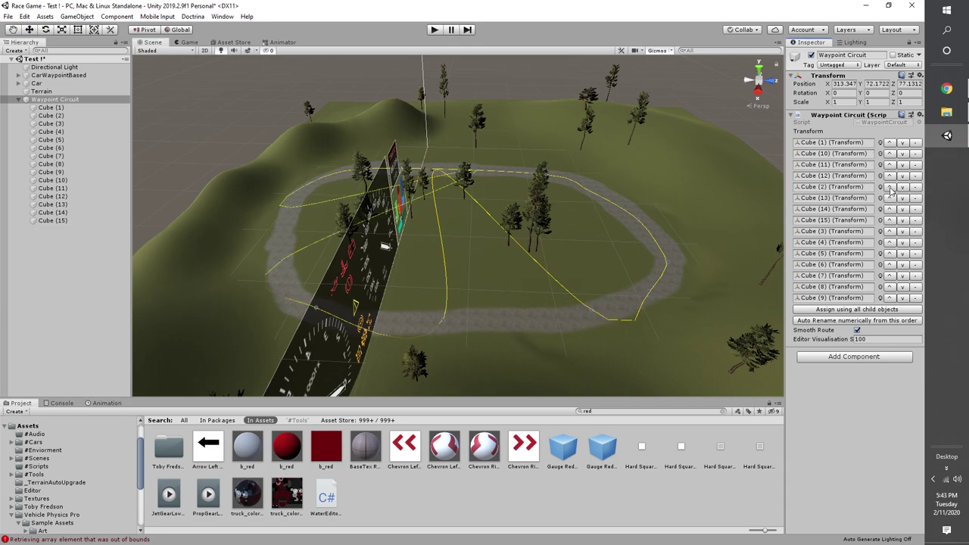
click(890, 187)
click(890, 176)
click(890, 164)
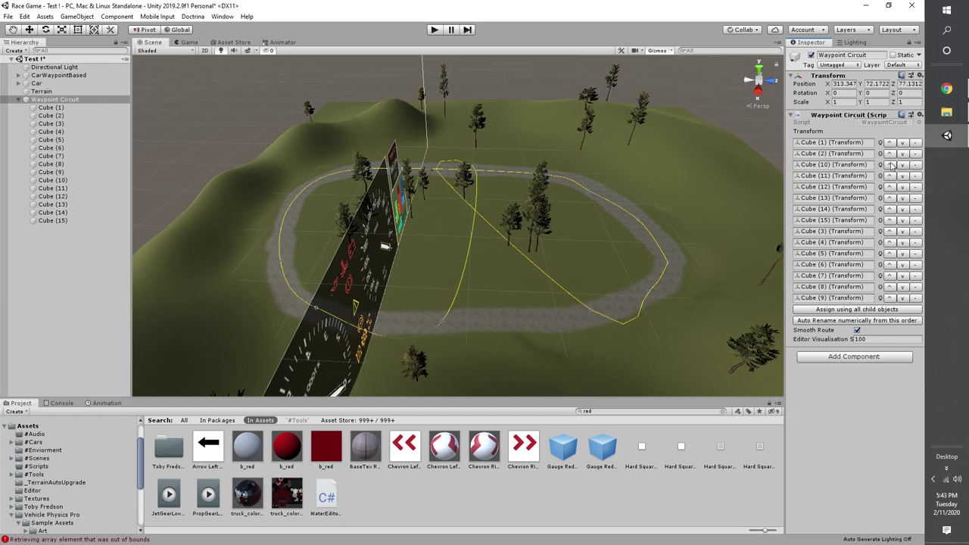
Shift Cube (15) to the end of the waypoint order by raising Cube (3) through Cube (9) above it.
click(890, 230)
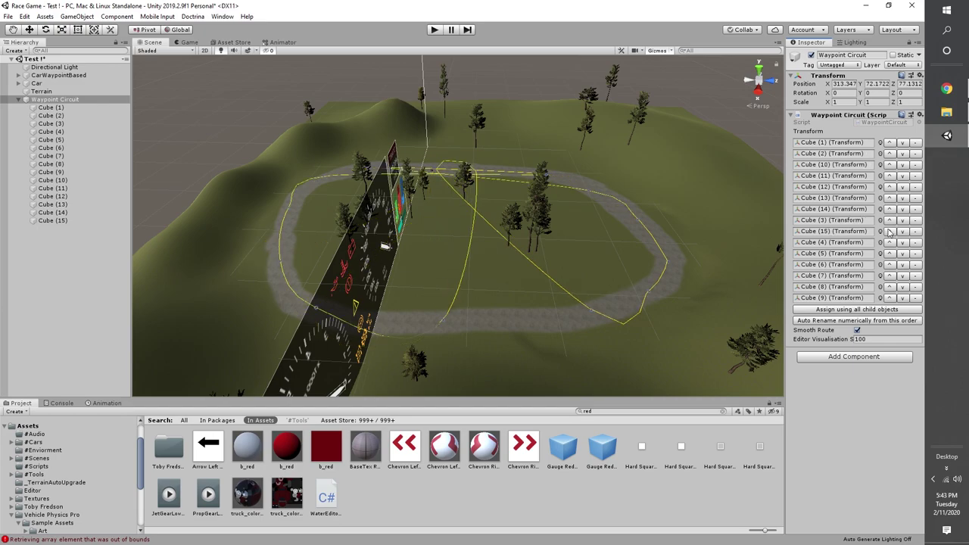
click(890, 242)
click(890, 253)
click(890, 264)
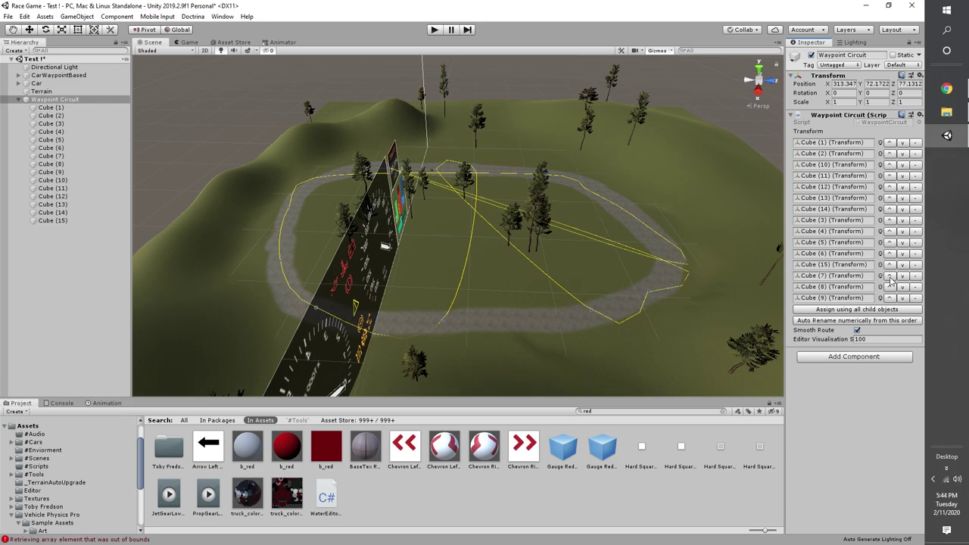
click(890, 276)
click(890, 287)
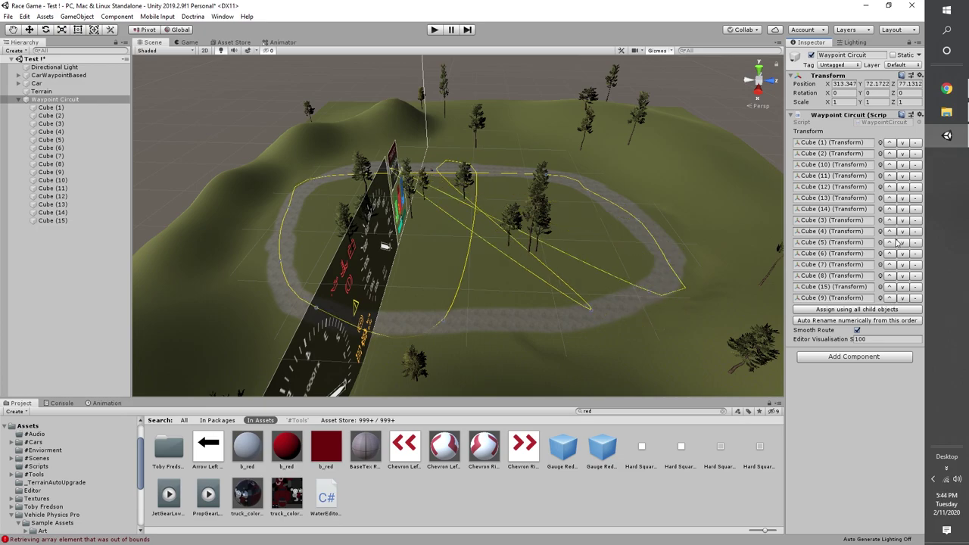
click(890, 295)
Shift Cube (14) to directly before Cube (15) by raising Cube (3) through Cube (9) above it.
click(891, 221)
click(891, 231)
click(890, 243)
click(890, 254)
click(891, 265)
click(890, 276)
click(890, 287)
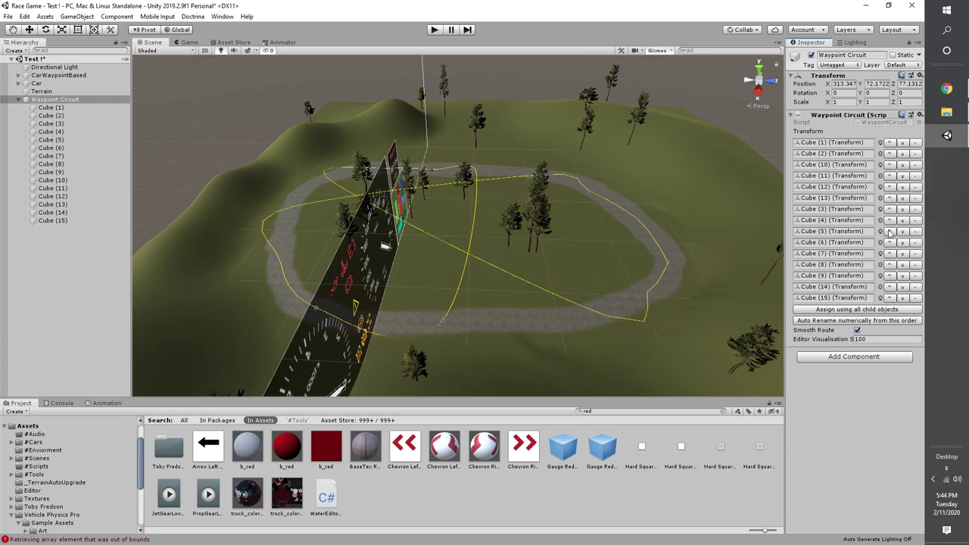
Shift Cube (13) to directly before Cube (14) in the waypoint order, and Cube (12) to directly before Cube (13).
click(890, 211)
click(892, 265)
click(891, 275)
click(887, 199)
click(890, 209)
click(890, 221)
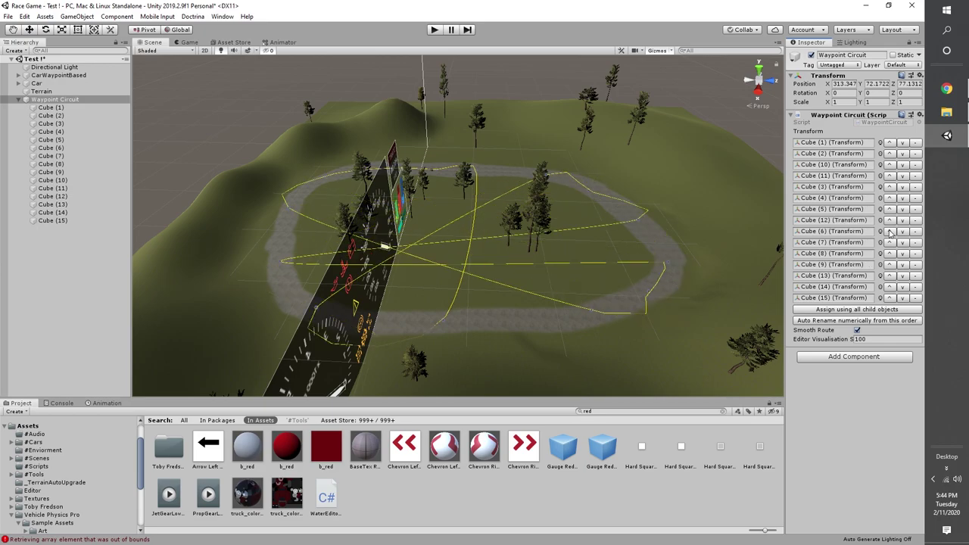
click(890, 232)
click(891, 243)
click(891, 254)
Move Cube (3) and Cube (4) up the waypoint order to follow Cube (2).
click(890, 186)
click(890, 176)
click(890, 198)
click(890, 186)
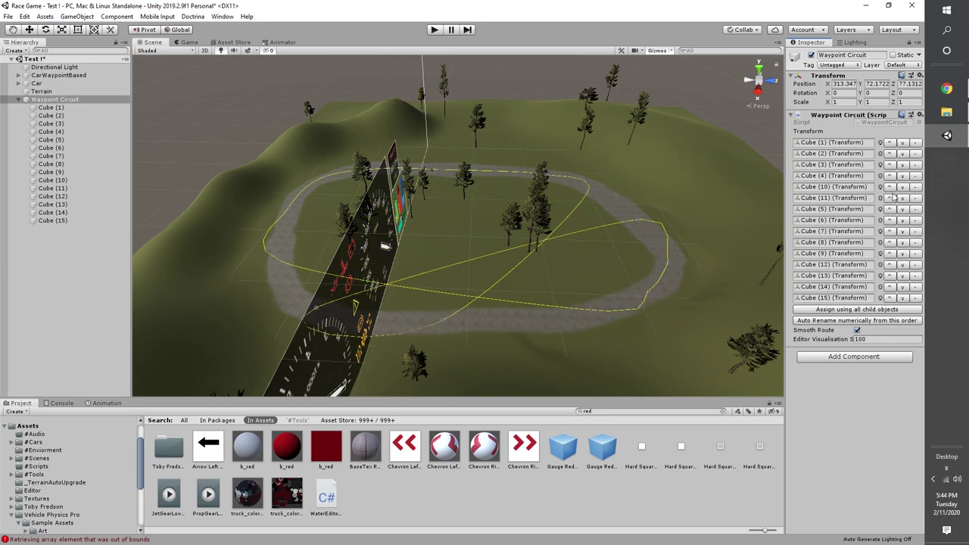
Raise Cube (5) through Cube (9) above Cube (10) so the waypoint order follows the cube numbers.
click(890, 209)
click(890, 197)
click(890, 219)
click(890, 208)
click(890, 231)
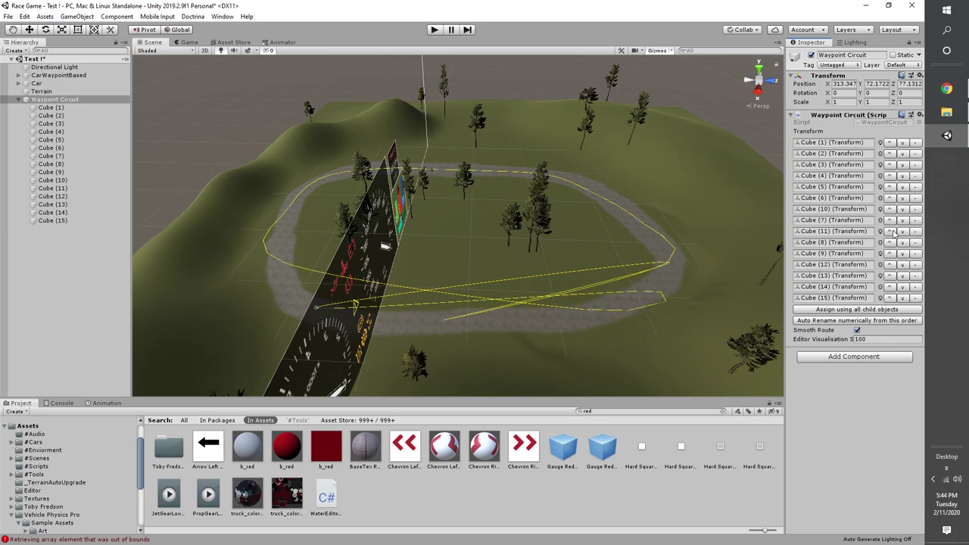
click(890, 220)
click(890, 241)
click(890, 231)
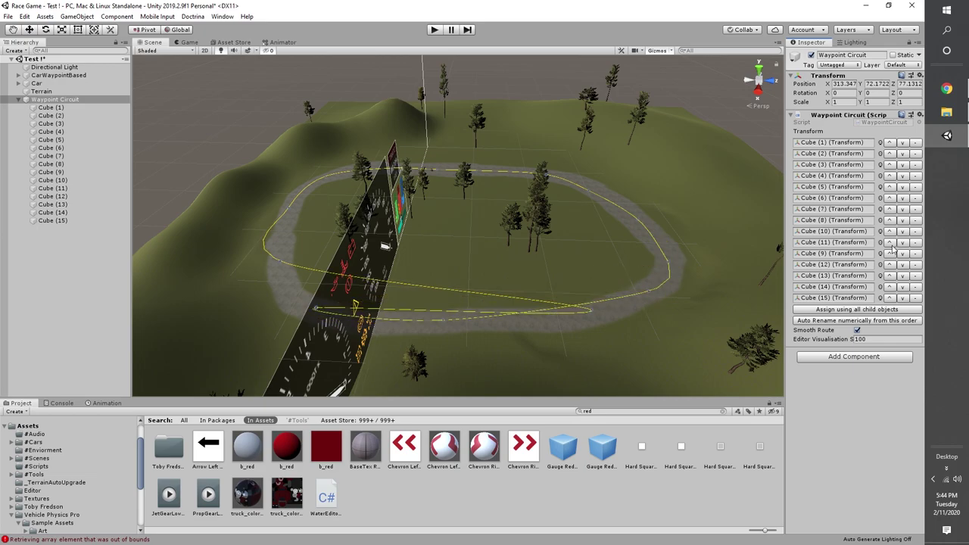
click(891, 253)
click(890, 242)
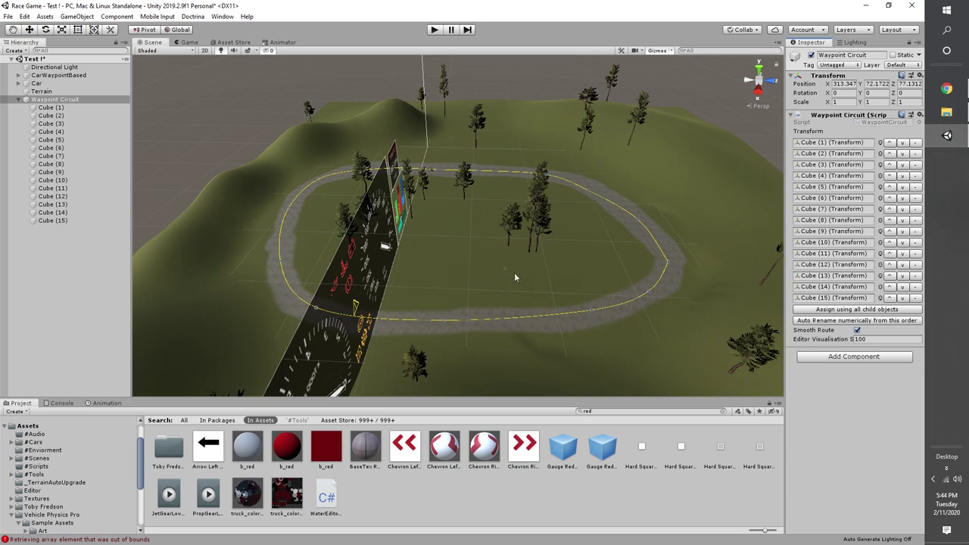
Set the Car AI Control target of CarWaypointBased to the Waypoint Circuit object.
click(18, 99)
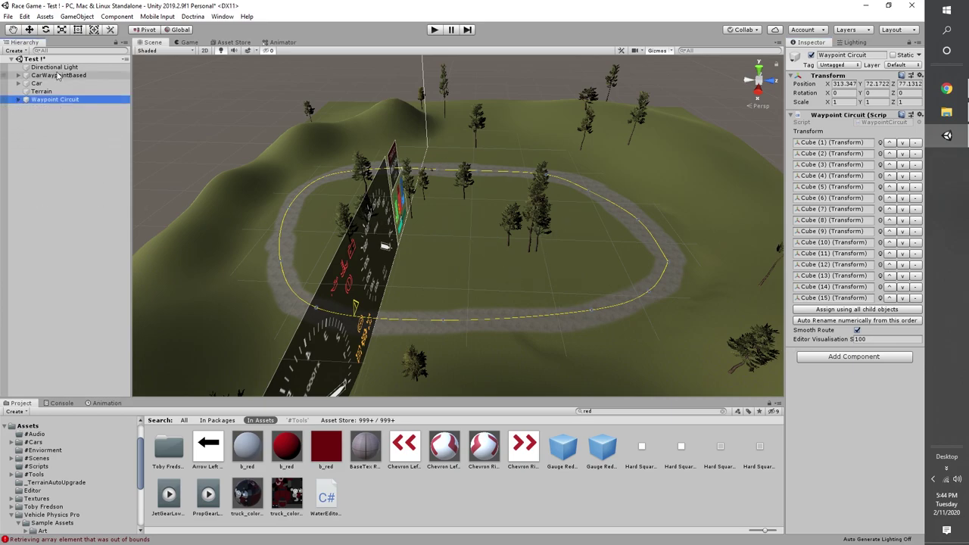
click(58, 76)
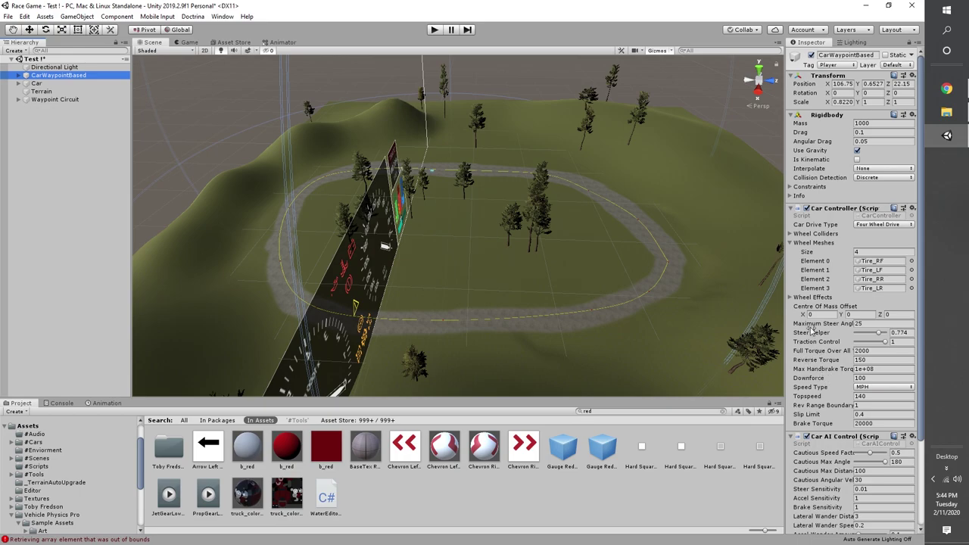
scroll(836, 473, down, 4)
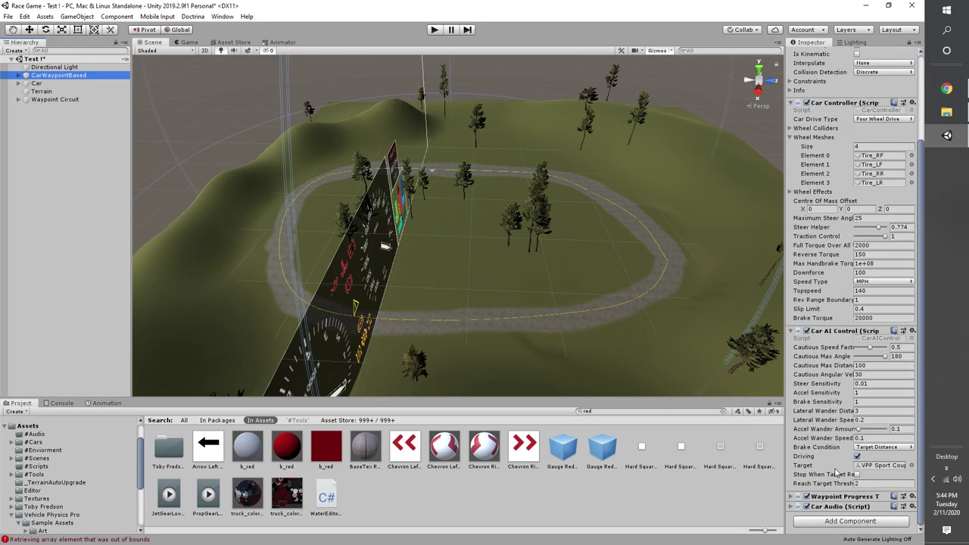
click(47, 100)
drag(48, 102, 866, 473)
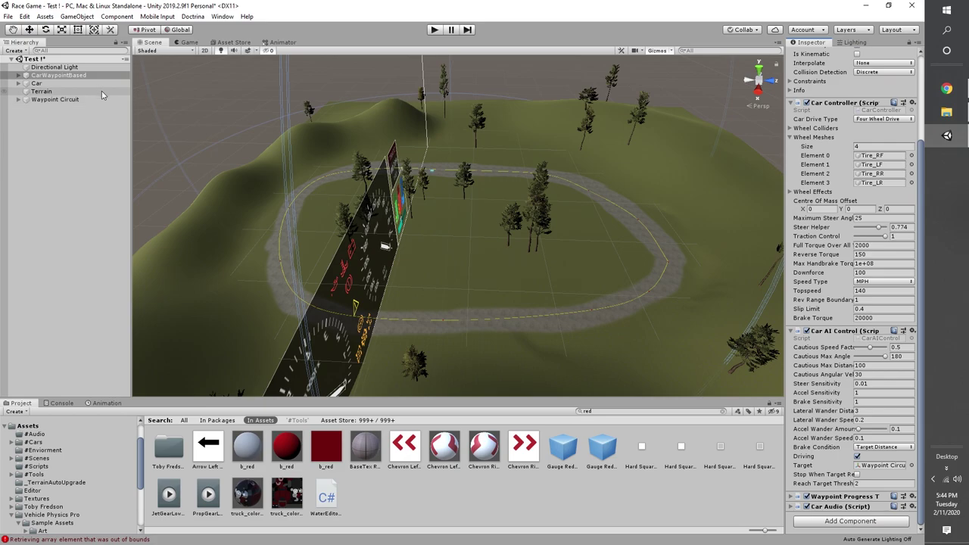
Move CarWaypointBased back along the track to about Z 5.84, behind the red player car.
click(45, 84)
click(30, 29)
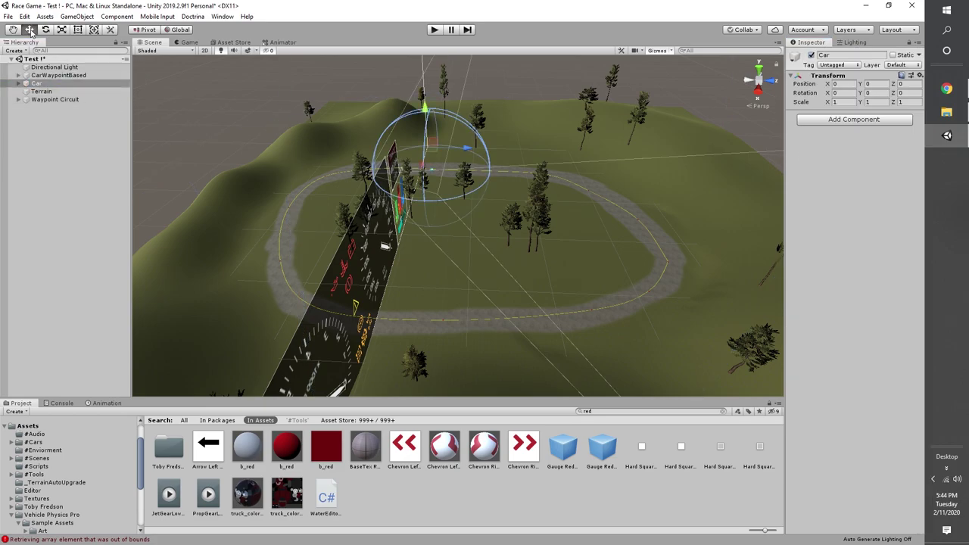
key(f)
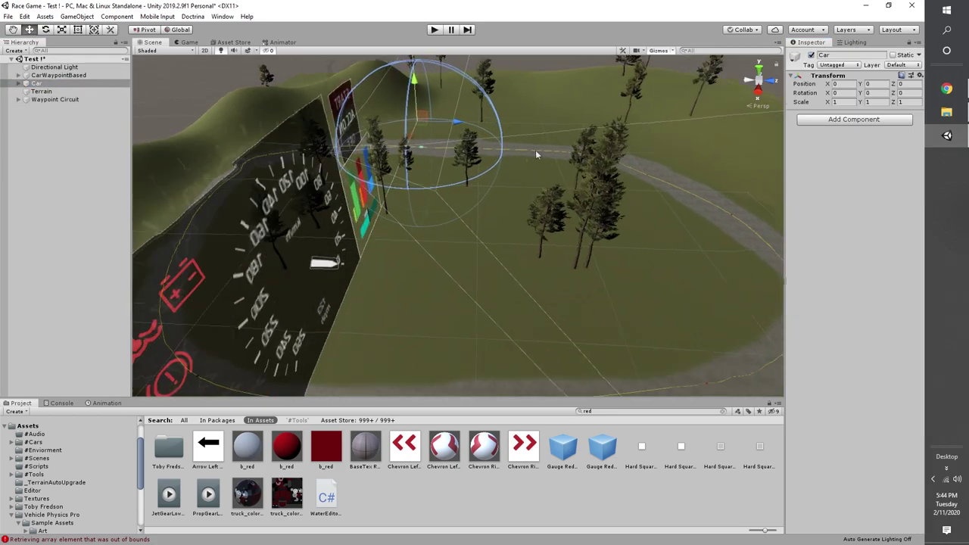
click(47, 76)
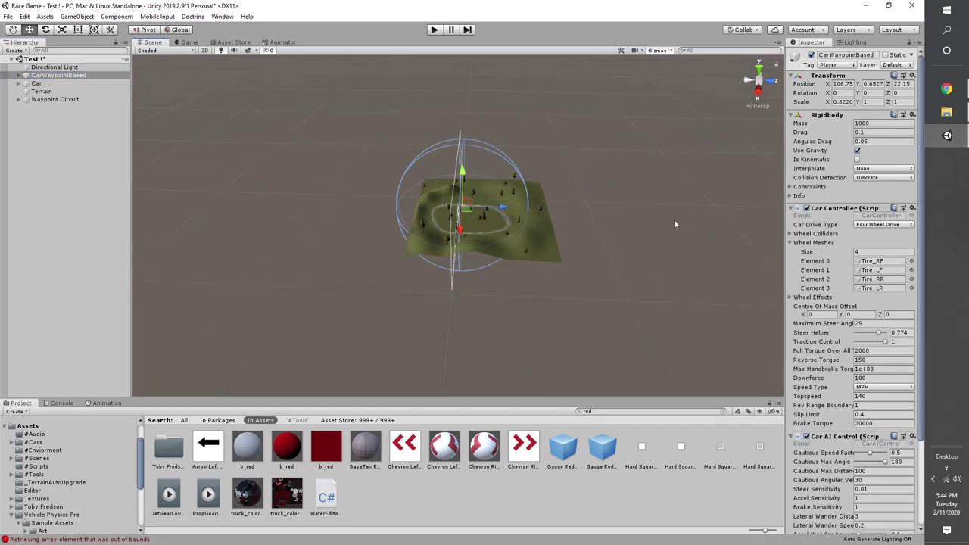
key(f)
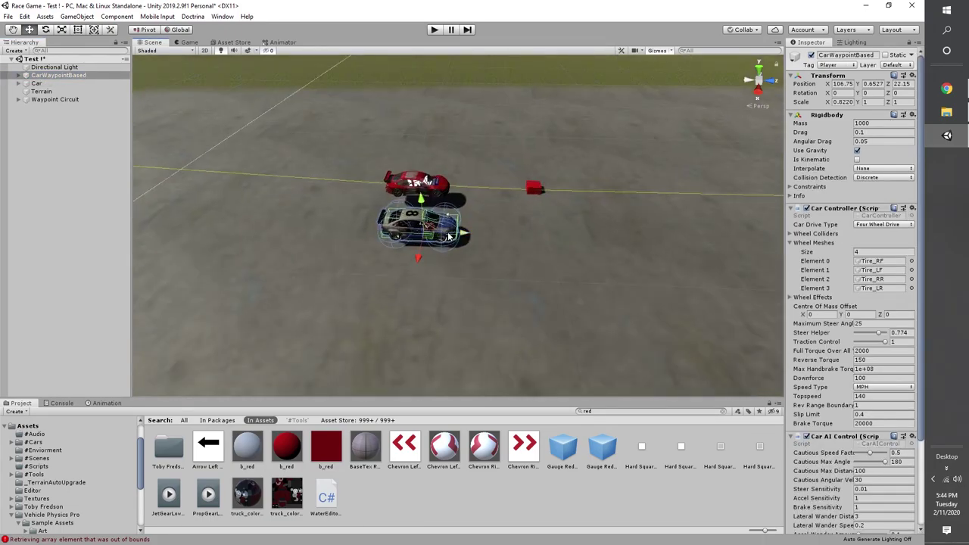
drag(462, 233, 203, 246)
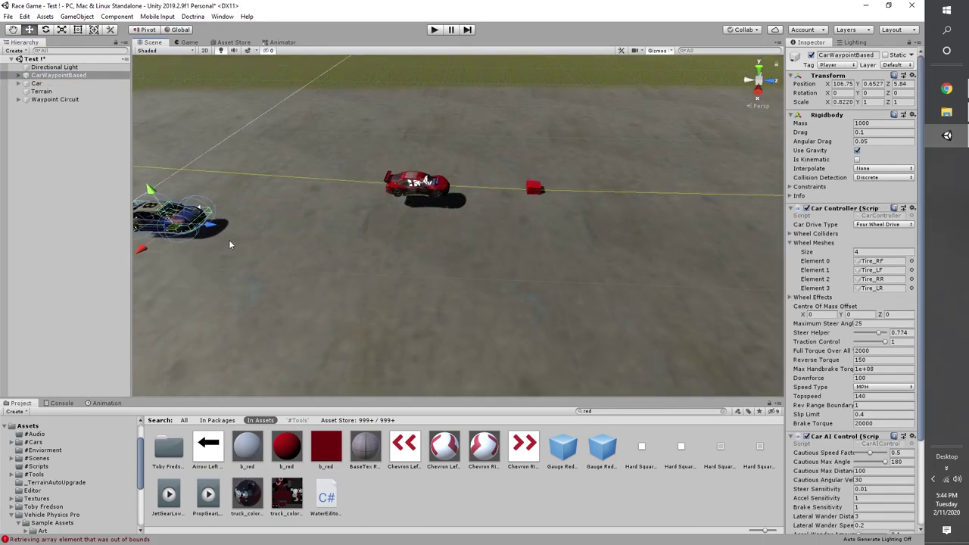
Disable the Mesh Renderer on Cube (1) through Cube (15) under Waypoint Circuit.
click(20, 101)
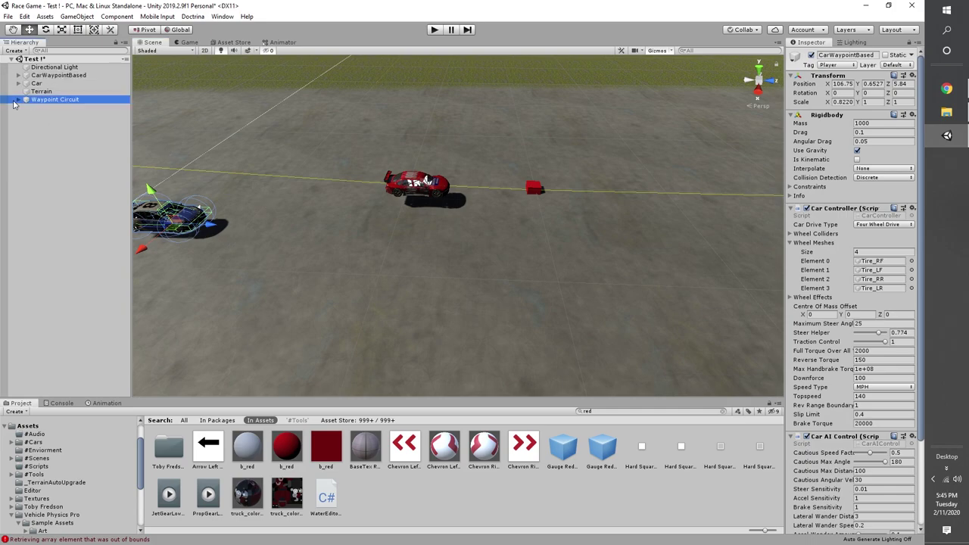
key(f)
click(18, 99)
click(49, 108)
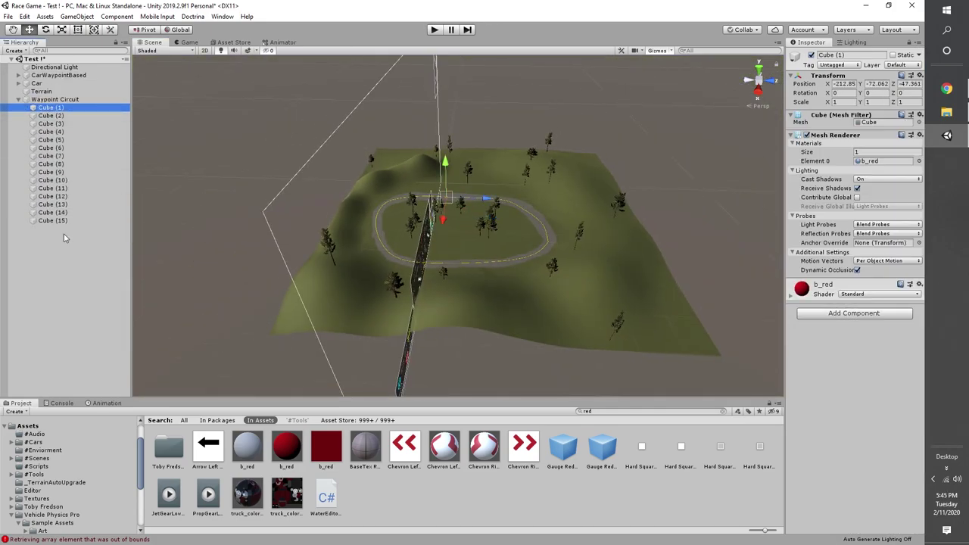
shift+click(50, 220)
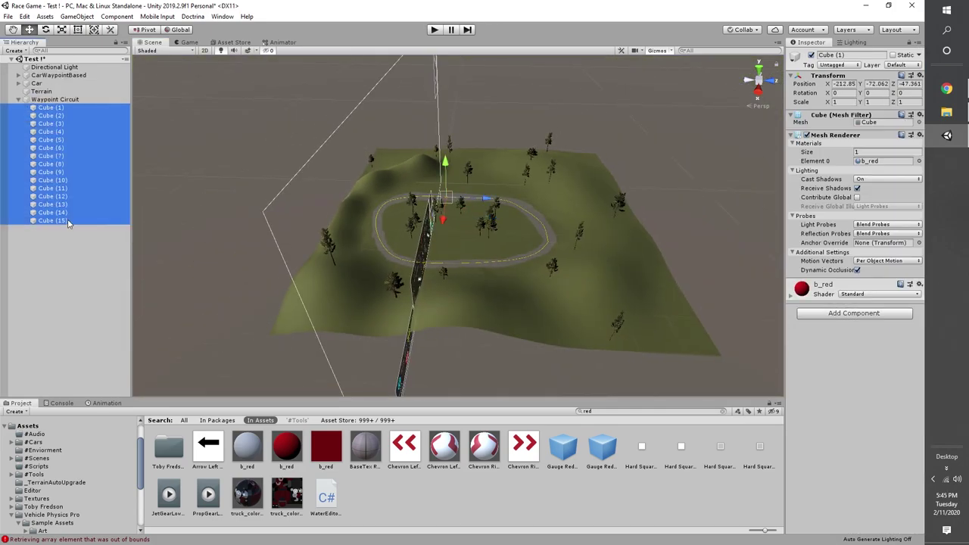
click(806, 136)
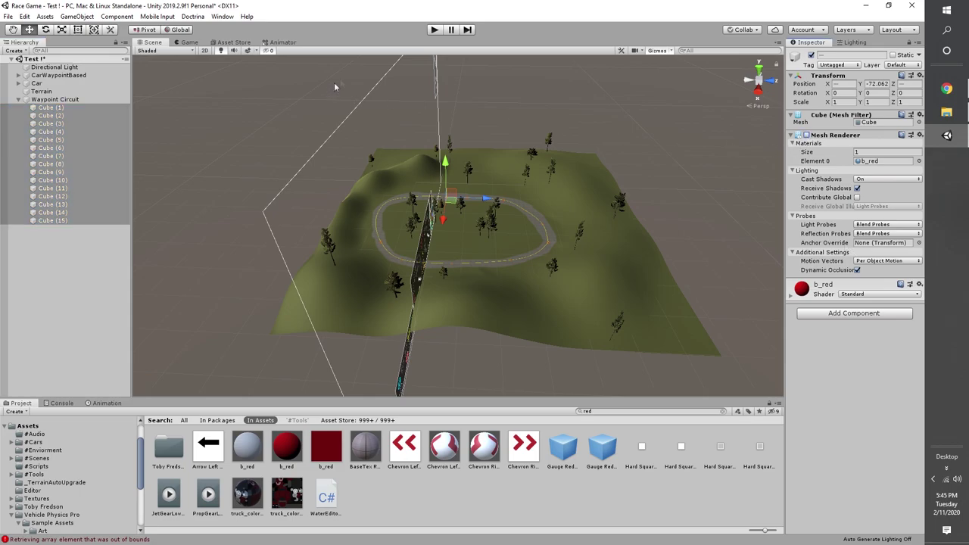
Run the scene in Play mode to test the race.
click(436, 32)
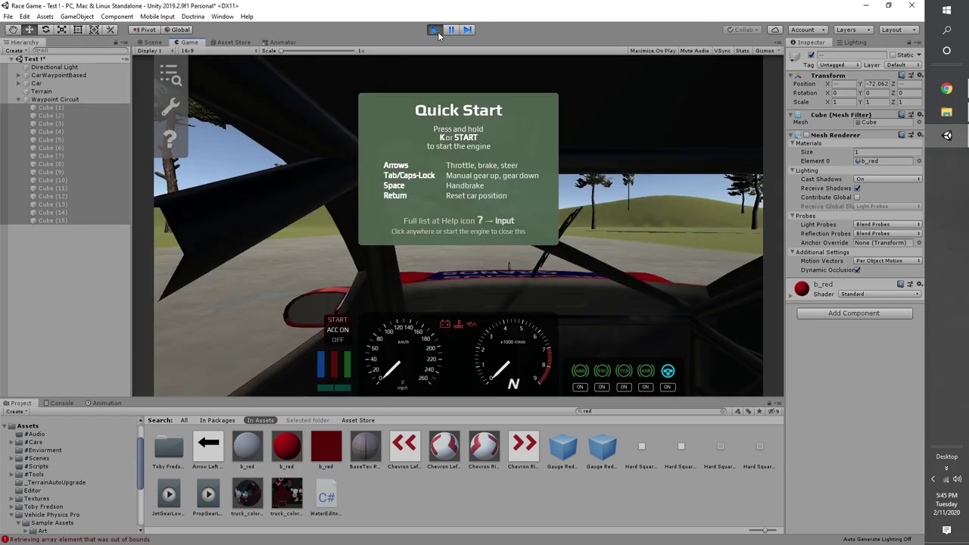
Drive the red player car briefly in an outside camera view to watch the AI car, and exit Play mode.
key(c)
key(c)
key(w)
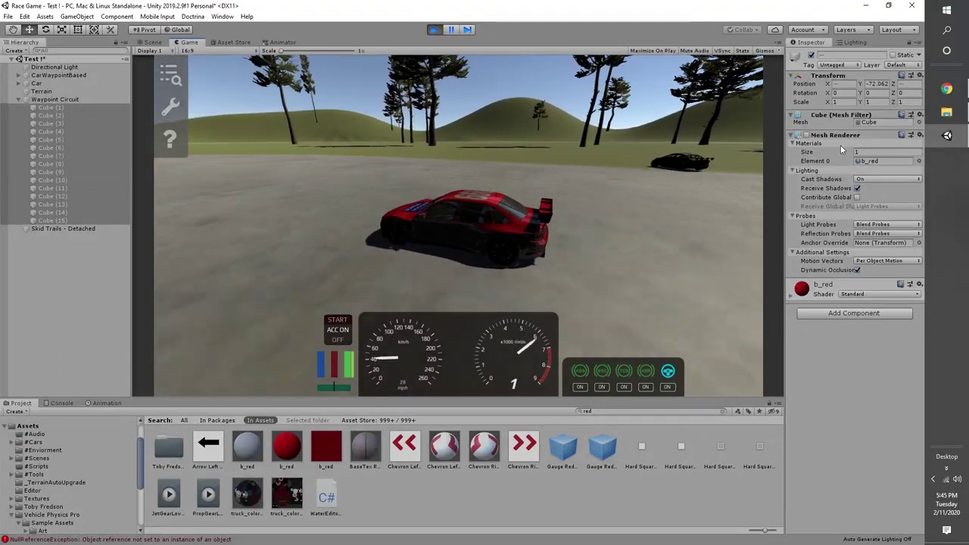
key(d)
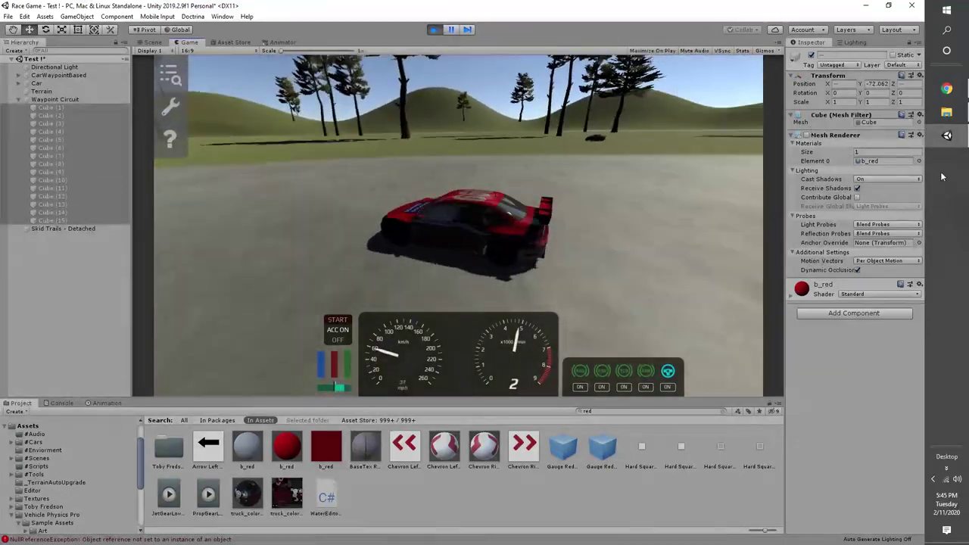
key(ctrl+p)
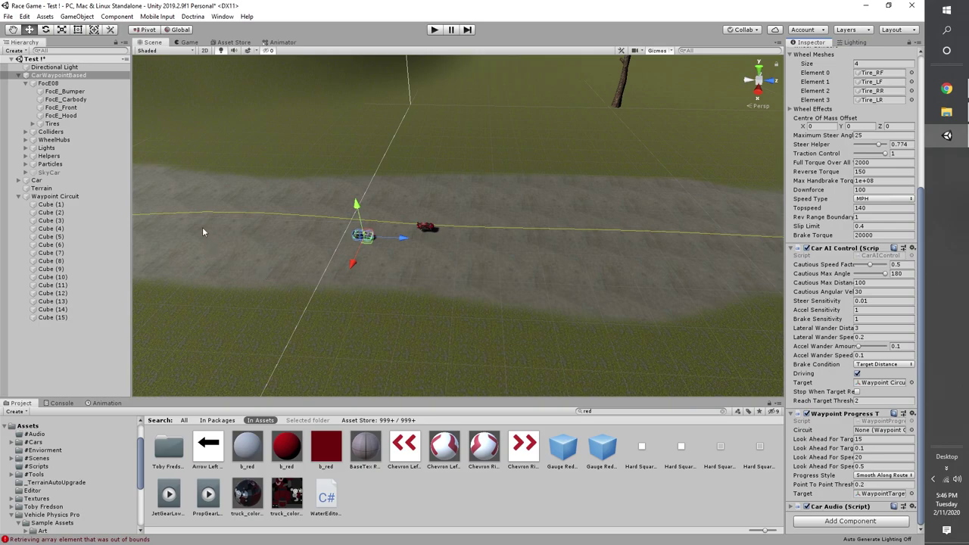
Assign the Waypoint Circuit object as the Circuit of CarWaypointBased's Waypoint Progress Tracker.
click(65, 198)
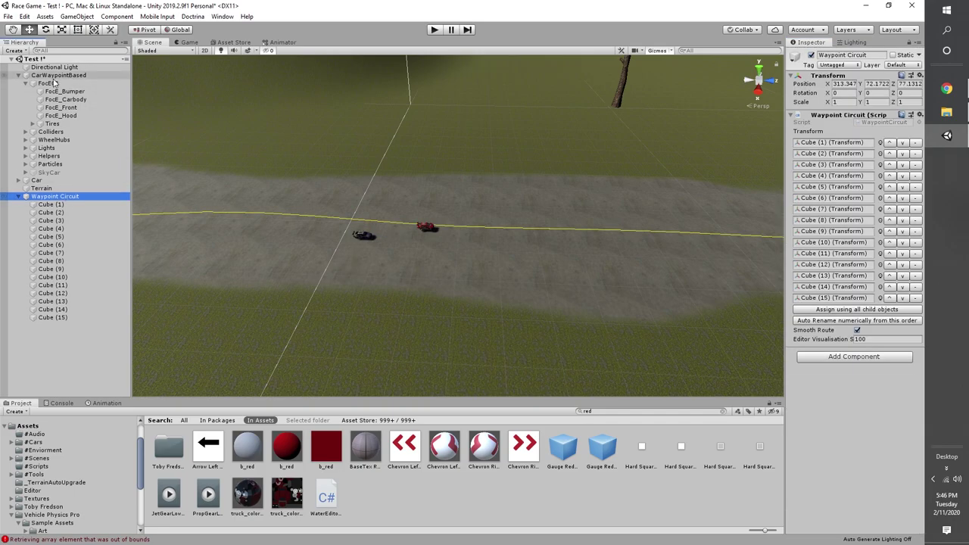
click(56, 76)
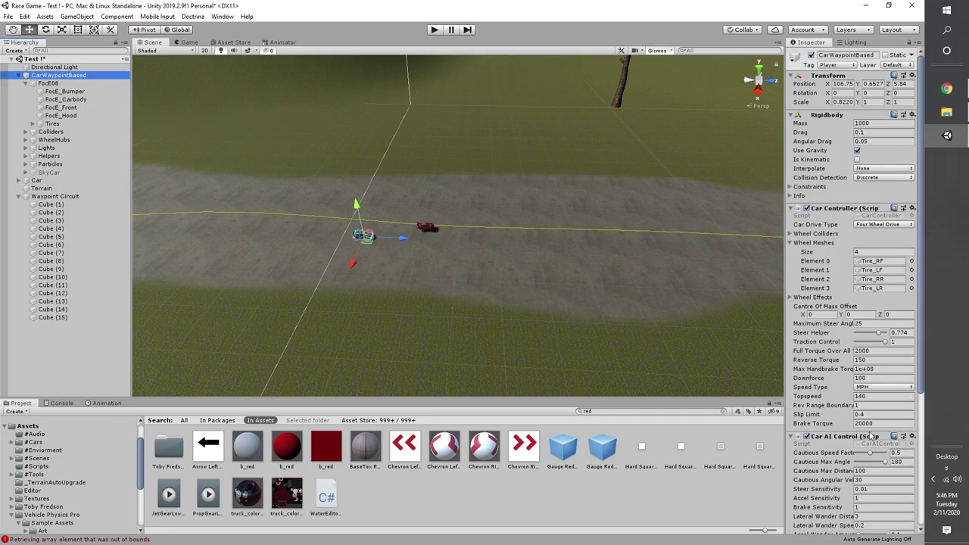
drag(921, 368, 932, 515)
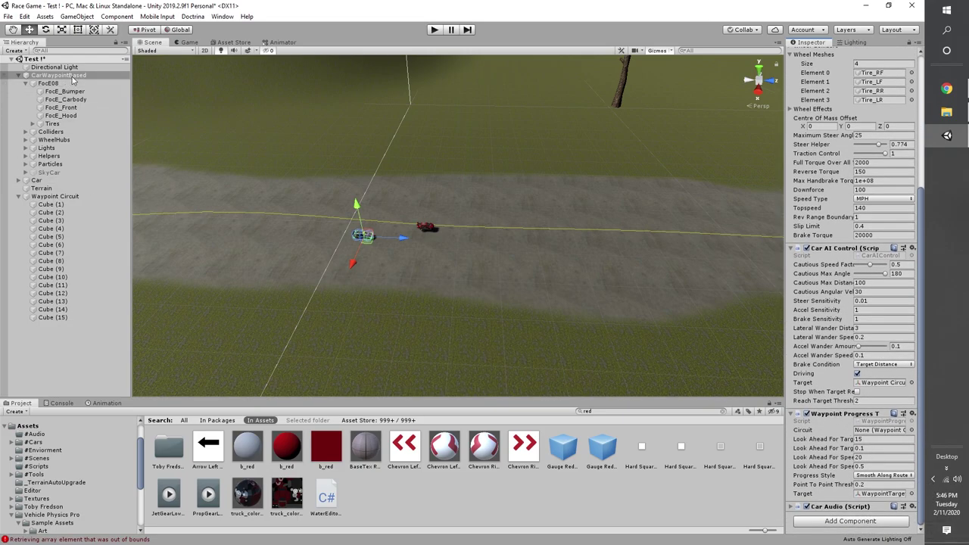
drag(57, 197, 878, 432)
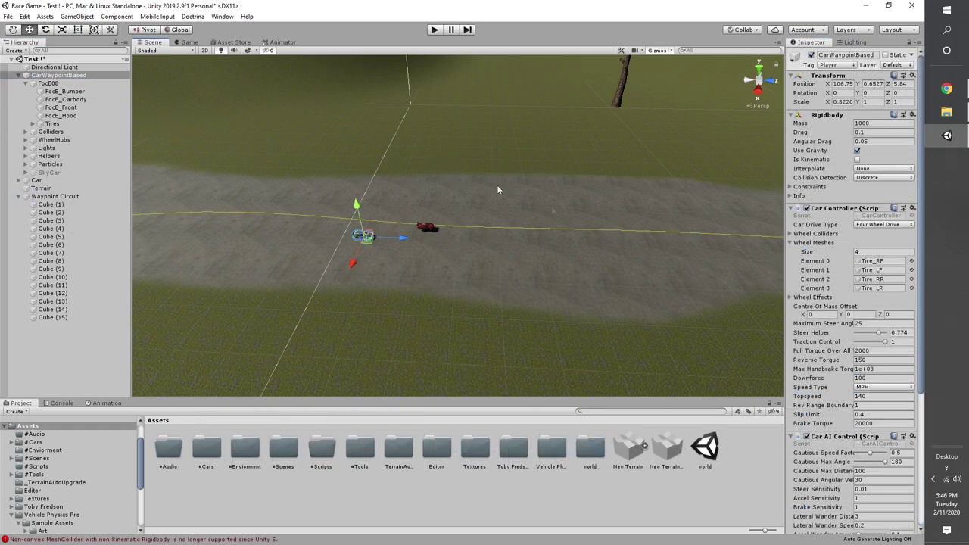
Set the Car AI Control target of CarWaypointBased to WaypointTargetObject from its Helpers group.
scroll(849, 352, down, 5)
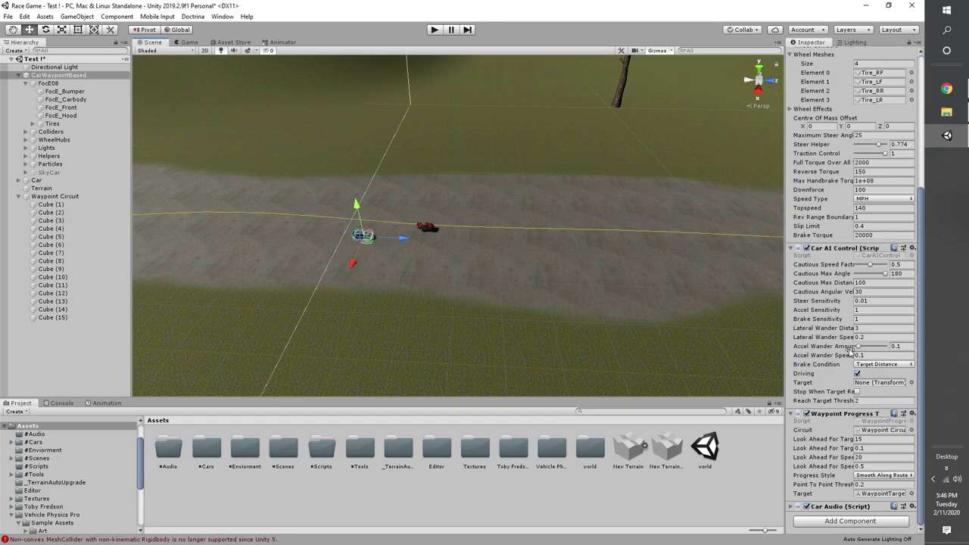
click(871, 384)
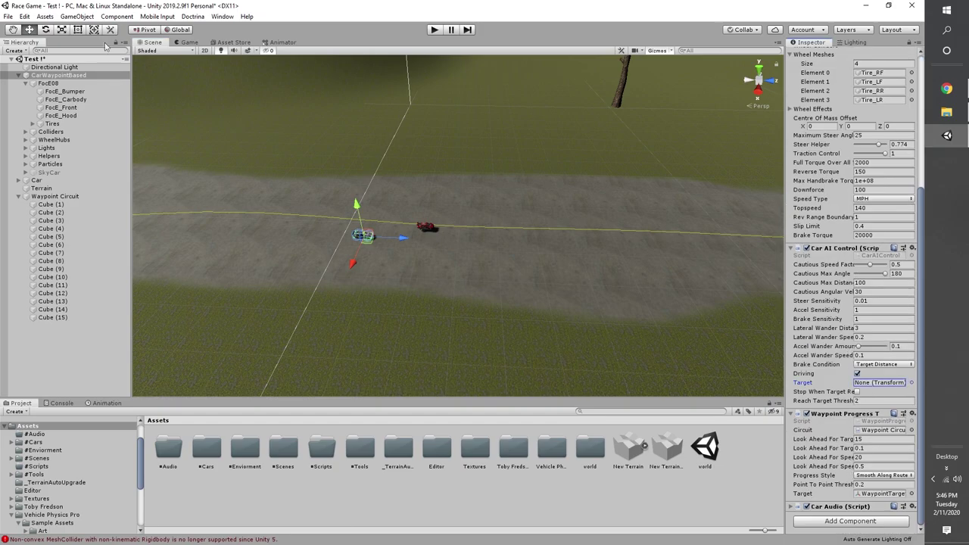
click(18, 181)
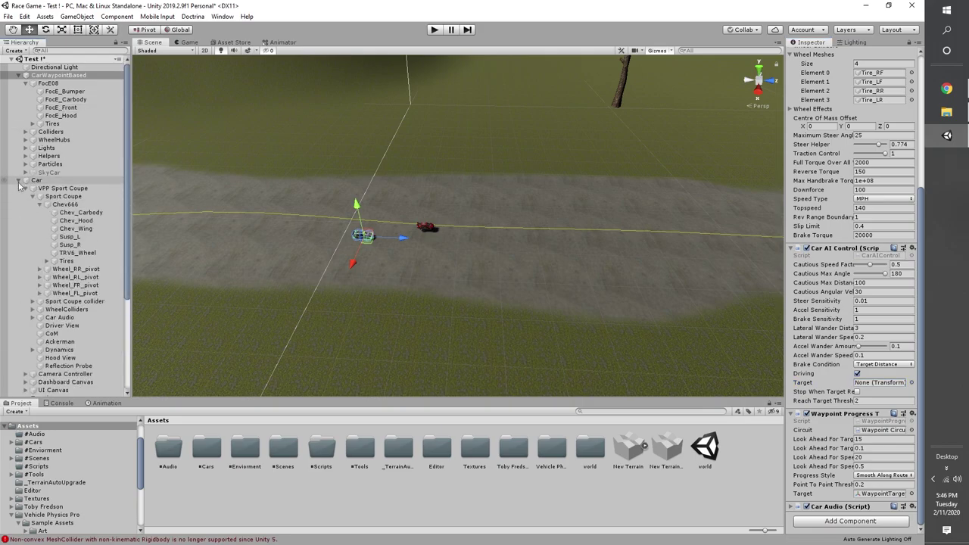
click(18, 181)
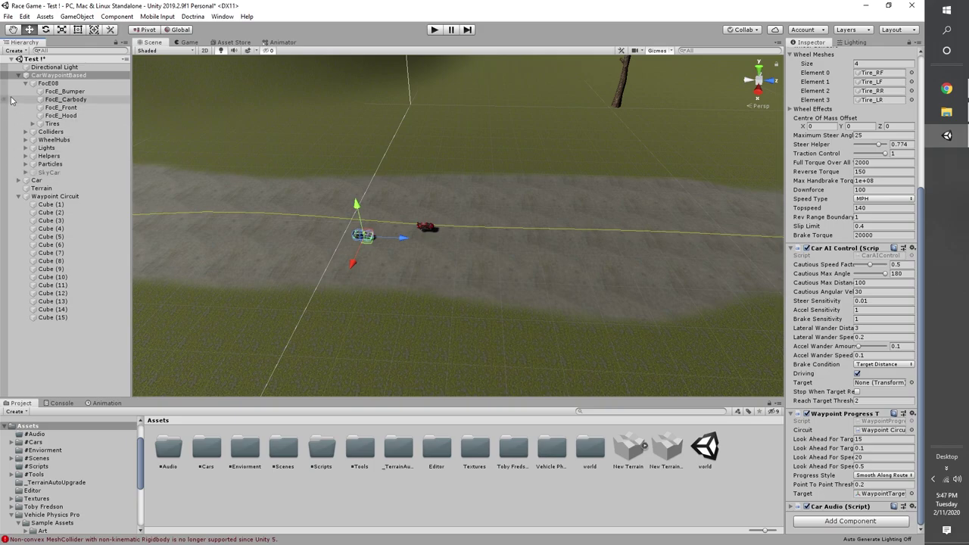
click(25, 140)
click(25, 140)
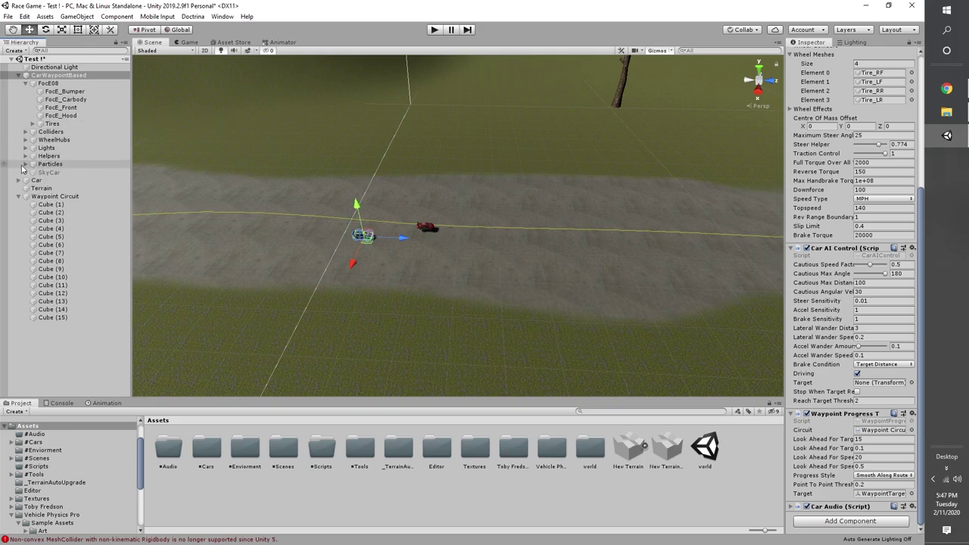
click(25, 156)
drag(87, 176, 880, 385)
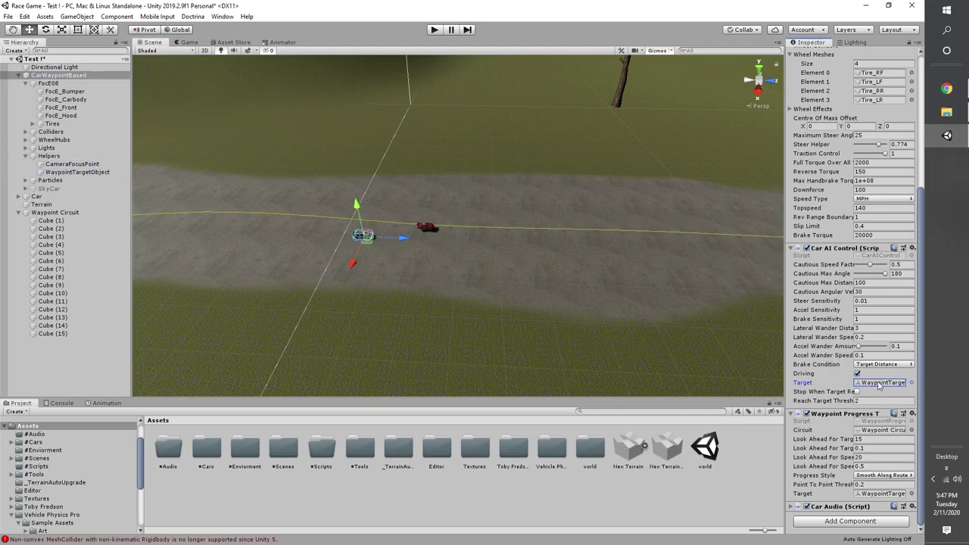
Run the scene in Play mode, start the player car in chase view, and maximize the Game view.
click(434, 32)
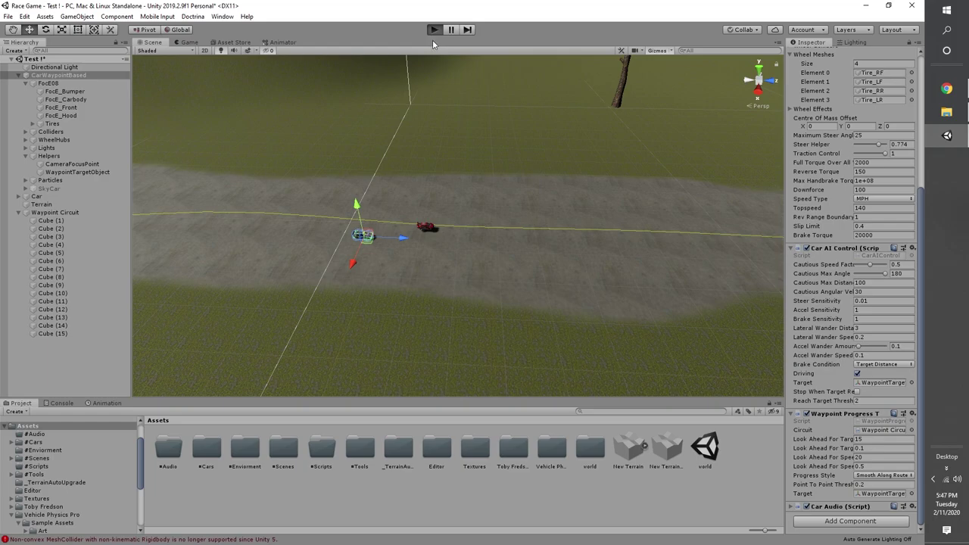
key(k)
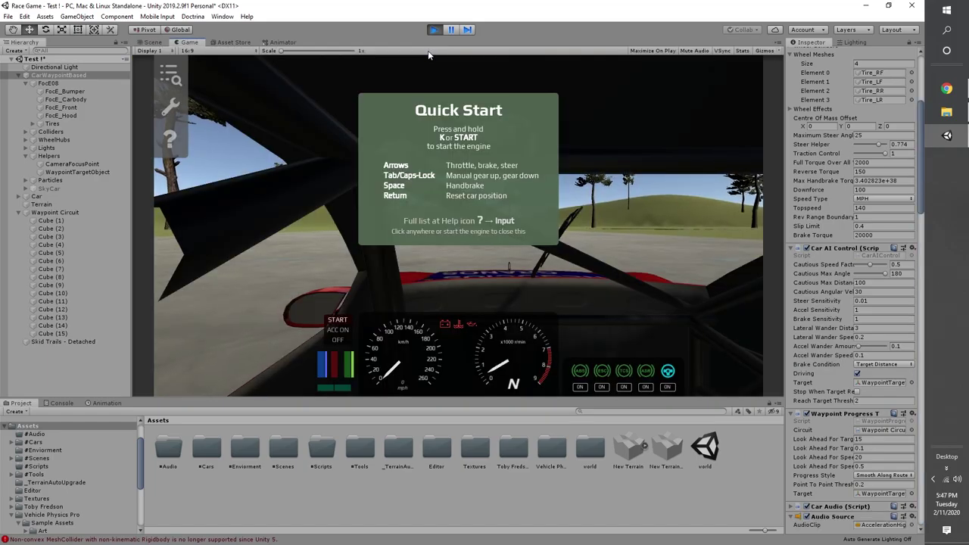
key(c)
key(Up)
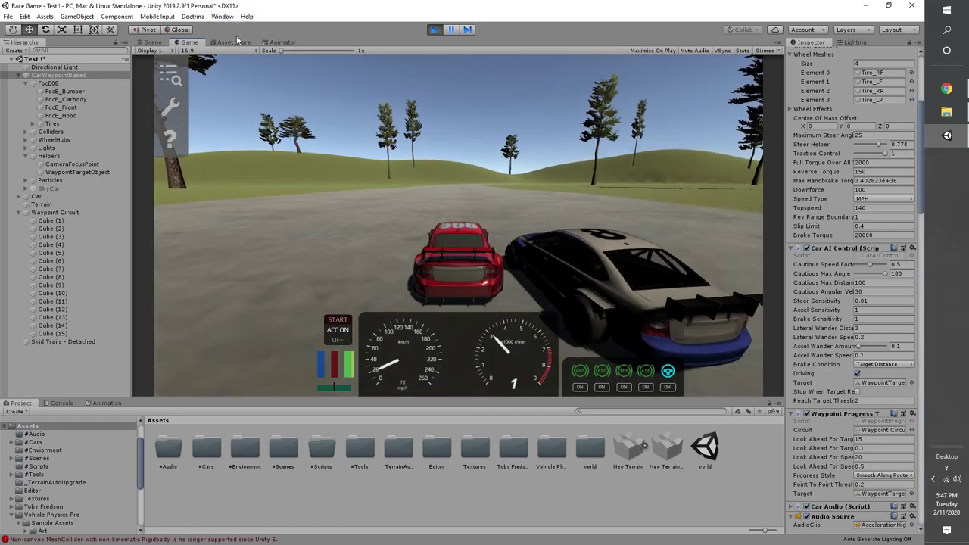
right_click(190, 41)
click(205, 71)
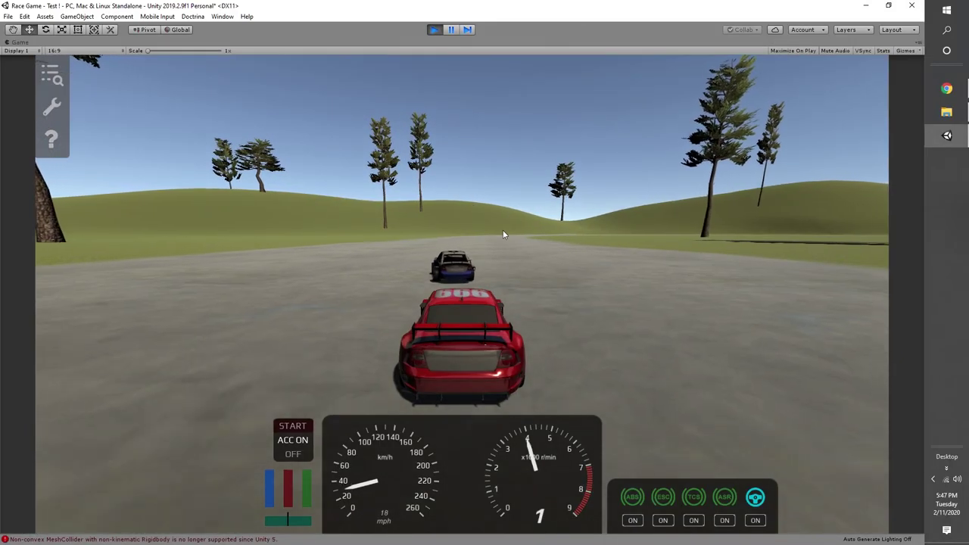
Cycle through the player car's camera views while accelerating behind the AI car, ending in chase view.
key(c)
key(Up)
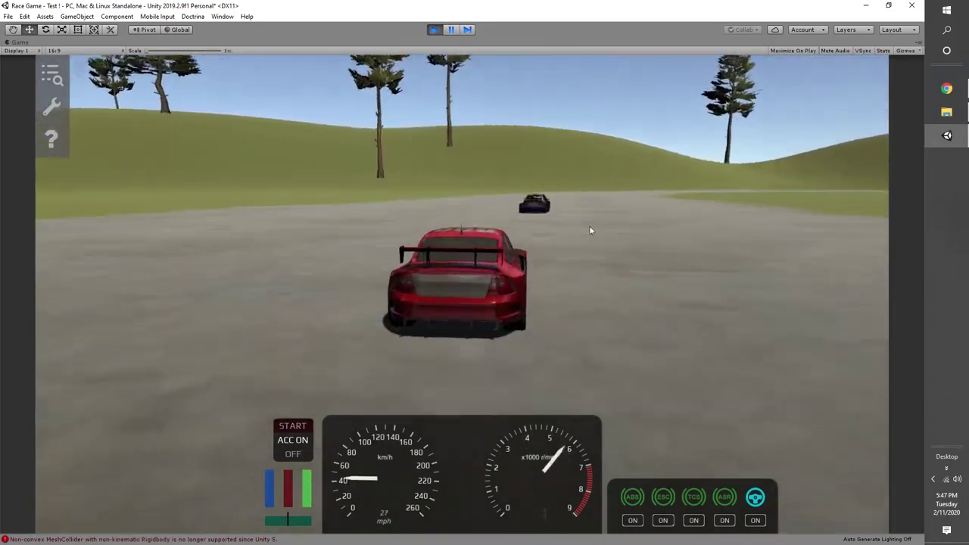
key(c)
key(c)
key(c)
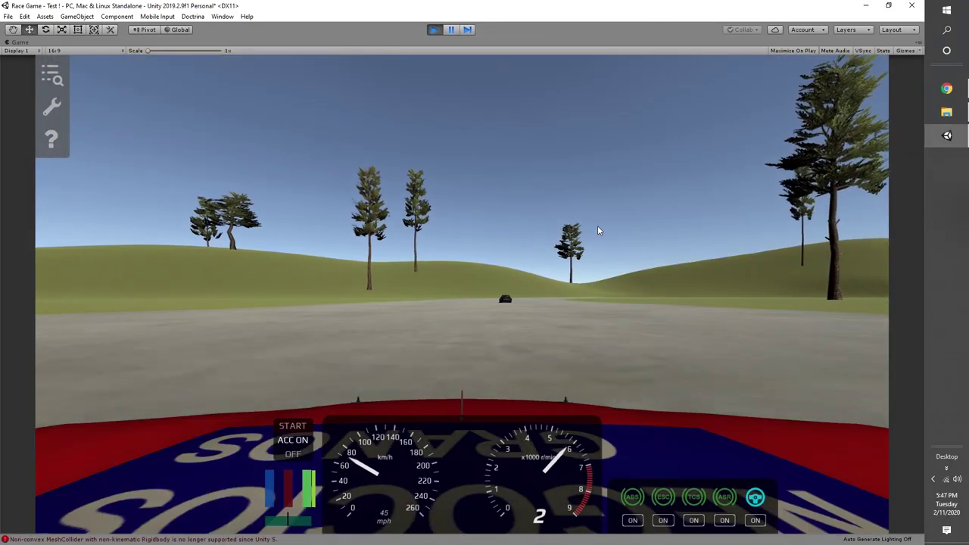
key(c)
key(Left)
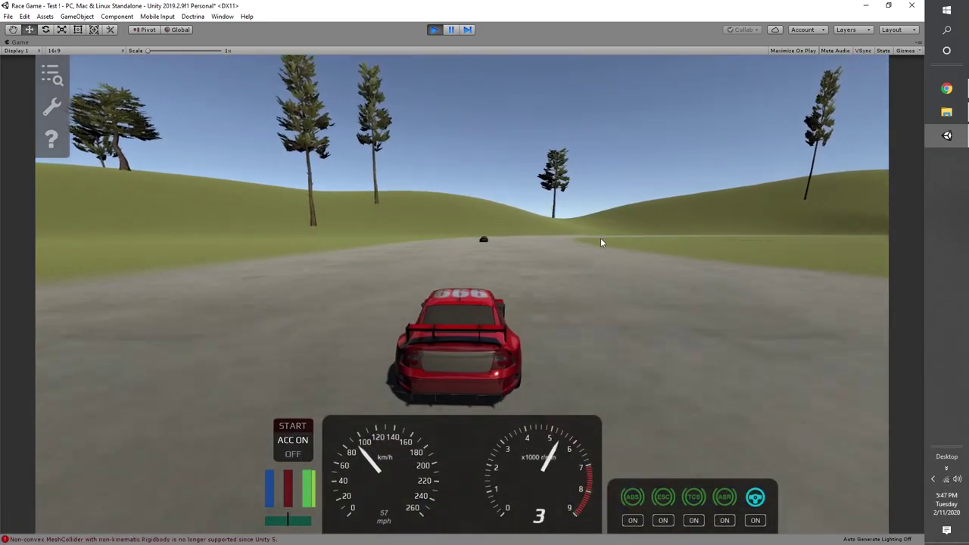
Drive the player car around the track behind the AI car to test its waypoint following, and exit Play mode.
key(Right)
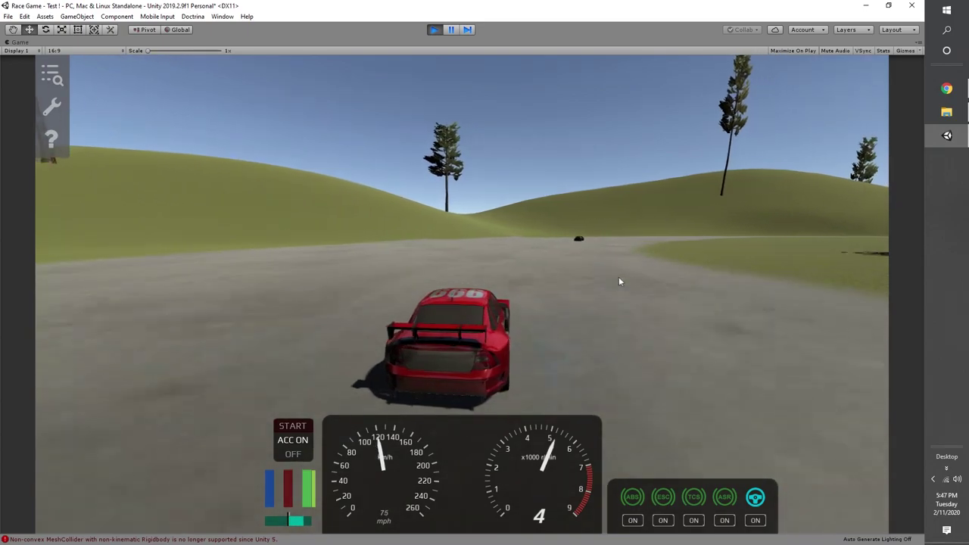
key(Right)
key(Right)
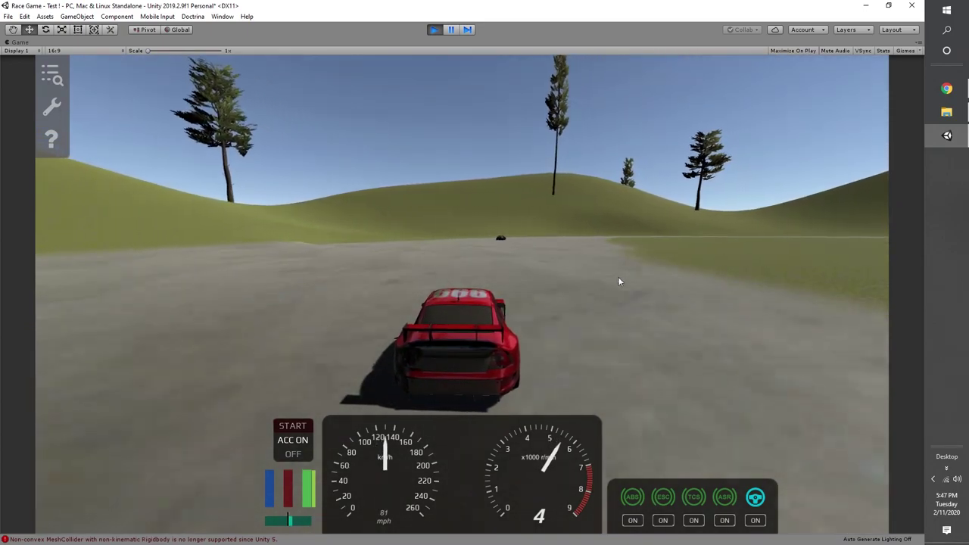
key(Right)
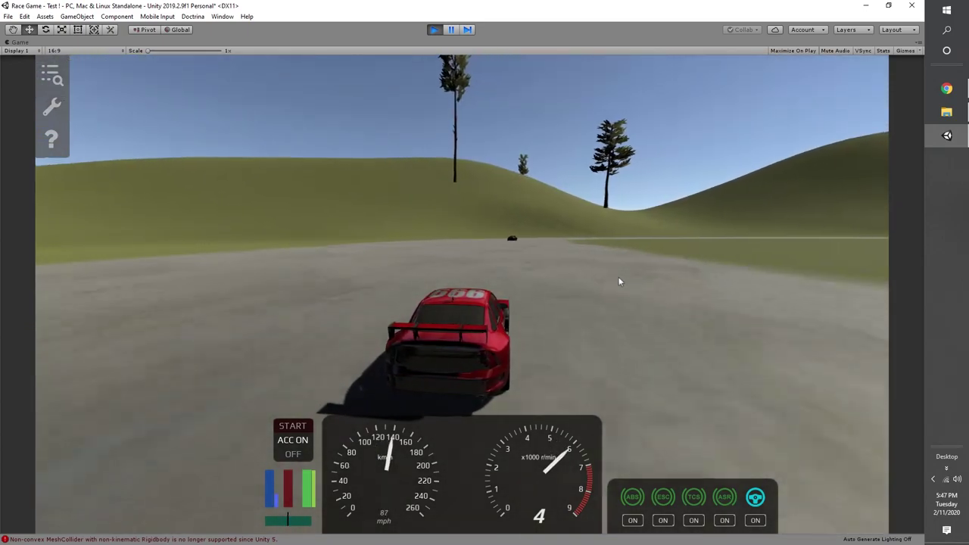
key(Right)
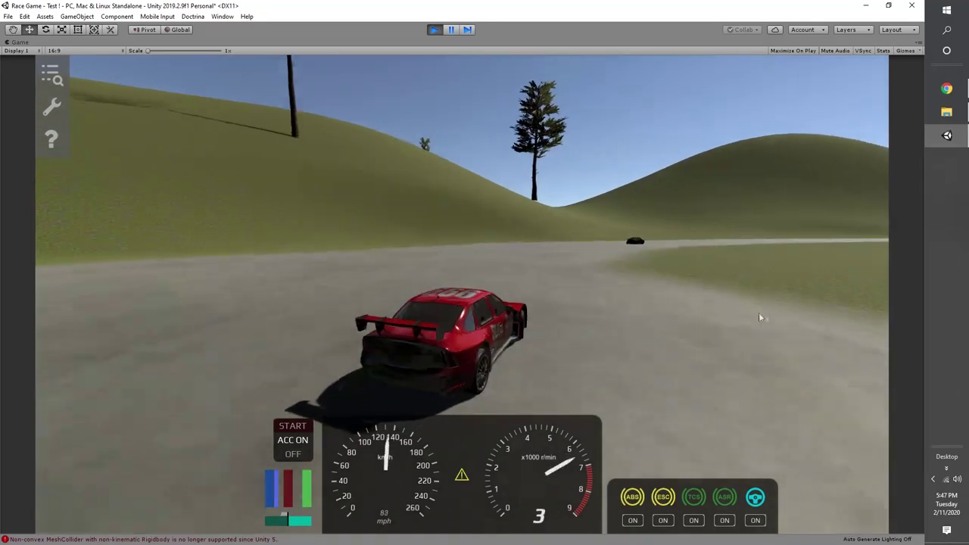
key(Right)
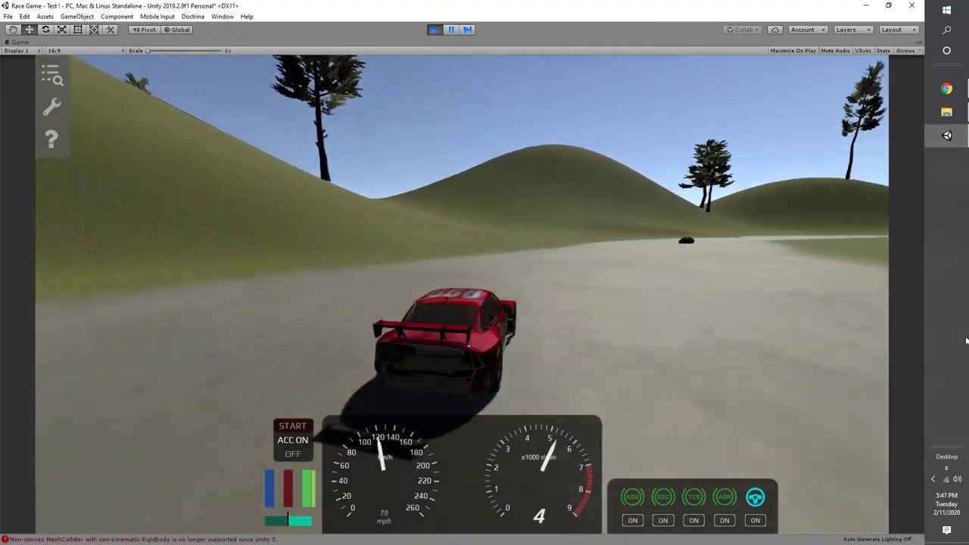
key(Right)
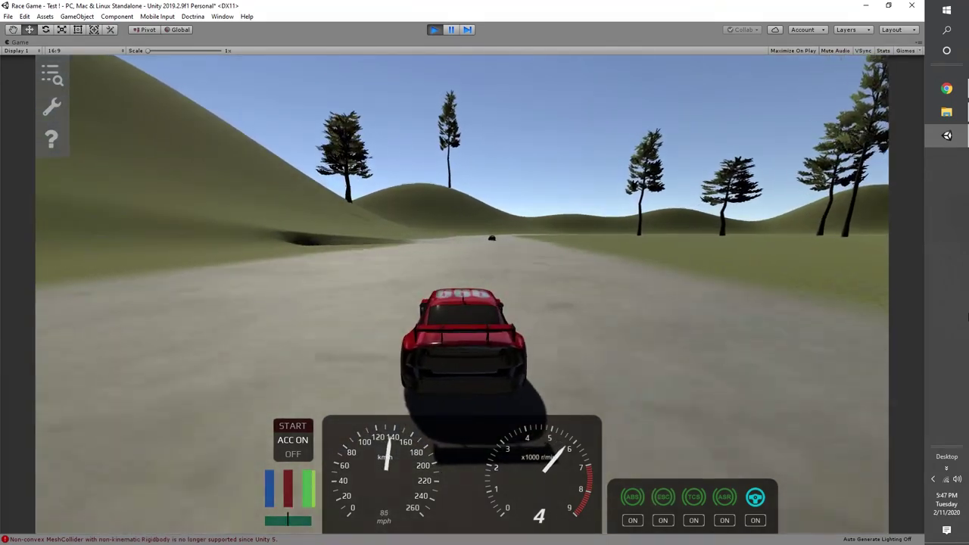
key(Right)
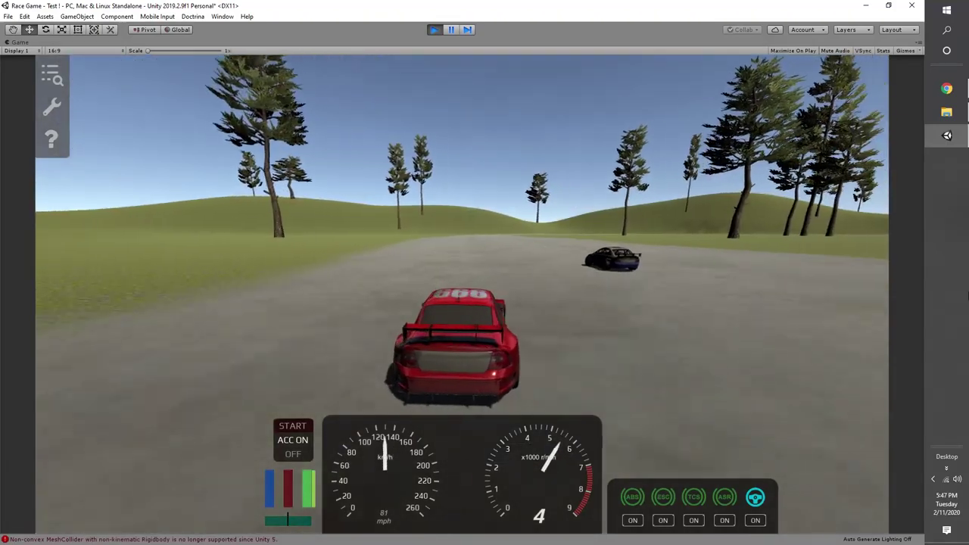
key(Escape)
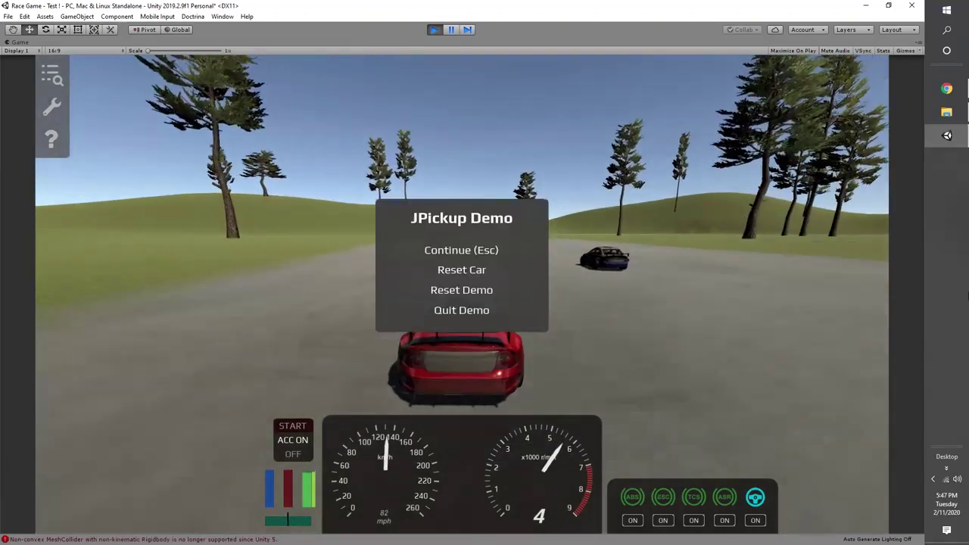
click(432, 30)
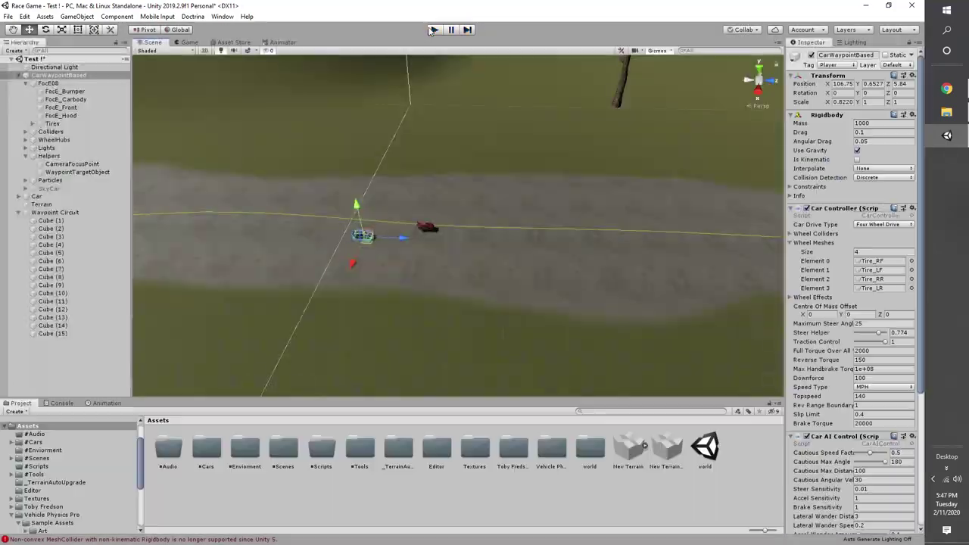
right_drag(384, 247, 210, 309)
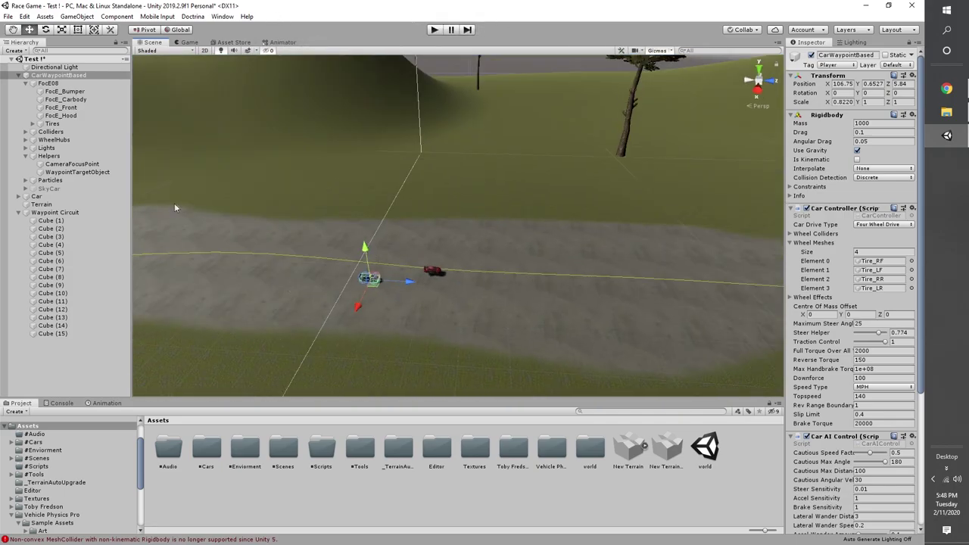
middle_drag(330, 170, 474, 88)
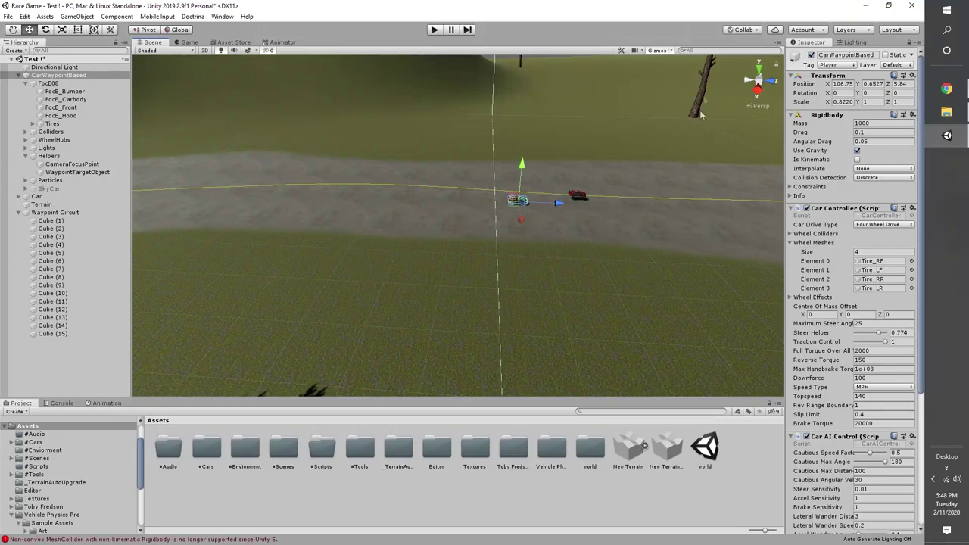
middle_drag(637, 158, 572, 209)
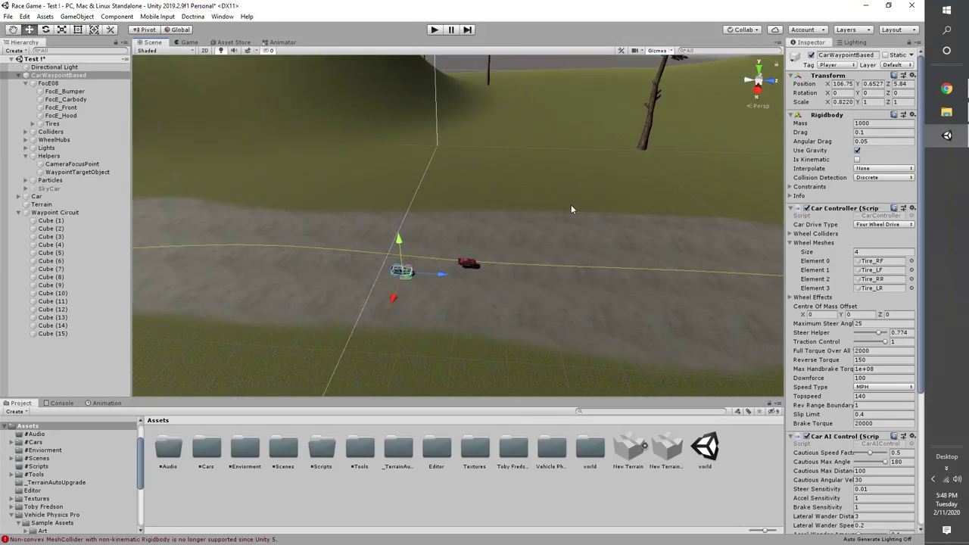
scroll(462, 283, up, 9)
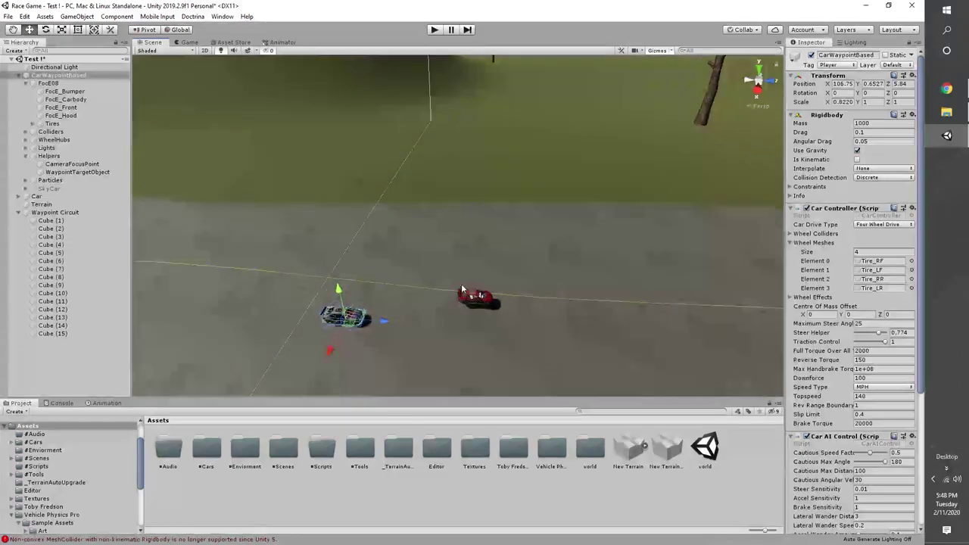
middle_drag(468, 286, 509, 222)
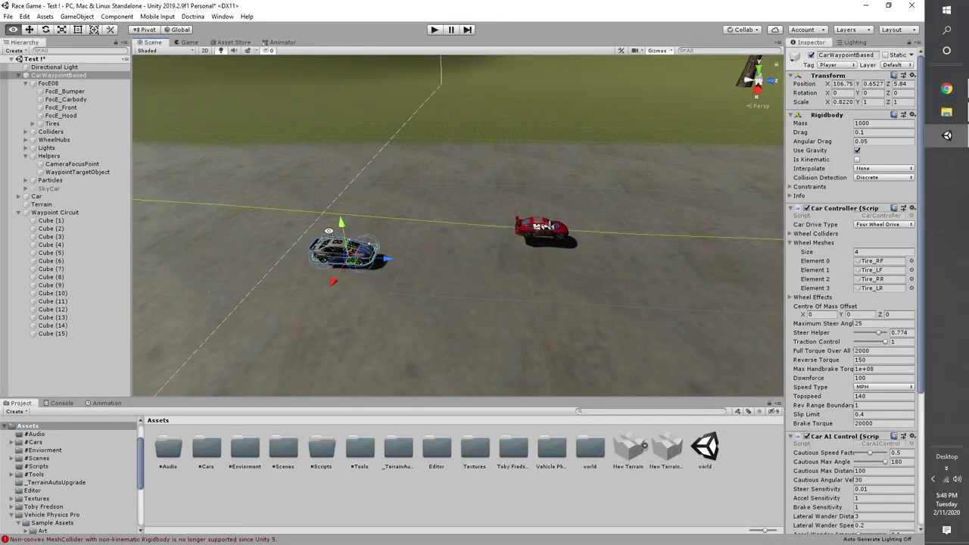
right_drag(328, 231, 265, 253)
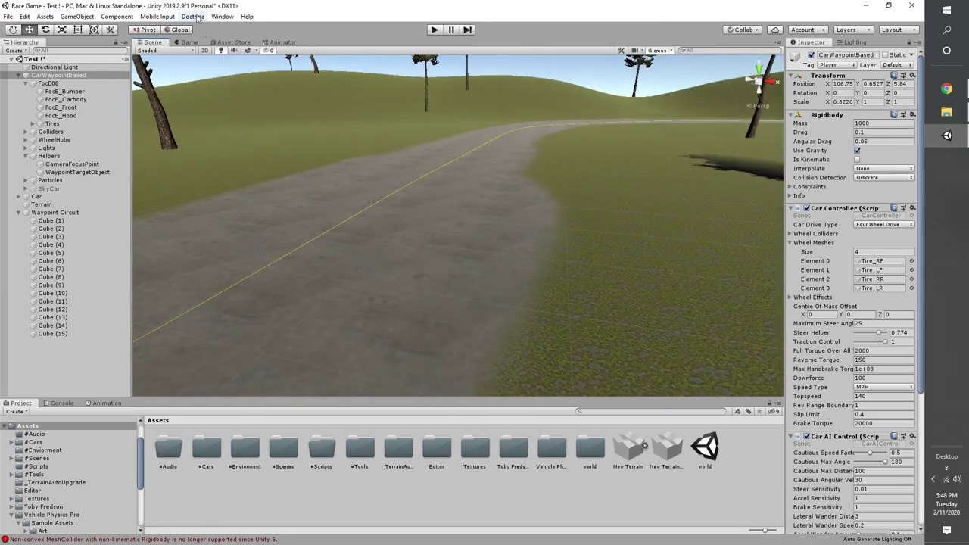
Open the AutoGrass tool and assign Terrain as the terrain it works on.
click(632, 251)
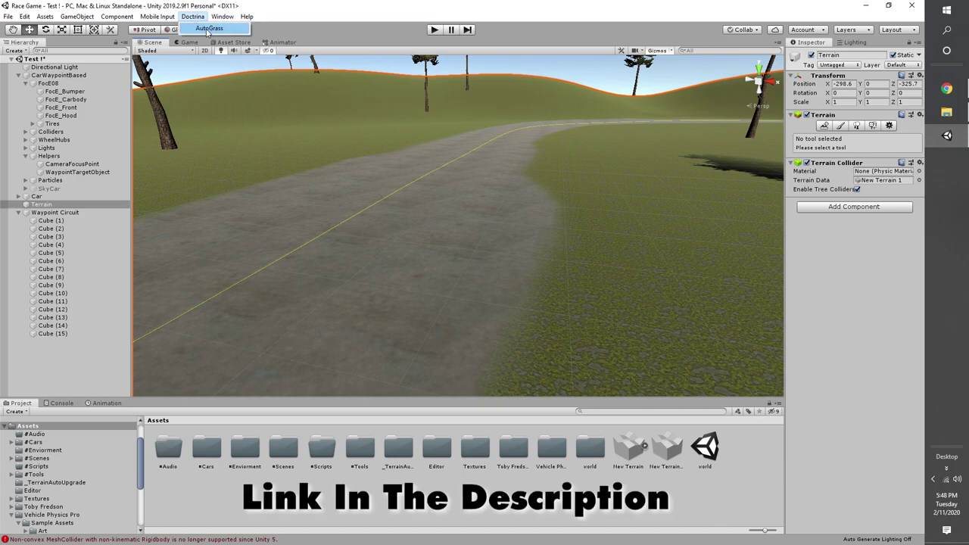
click(207, 30)
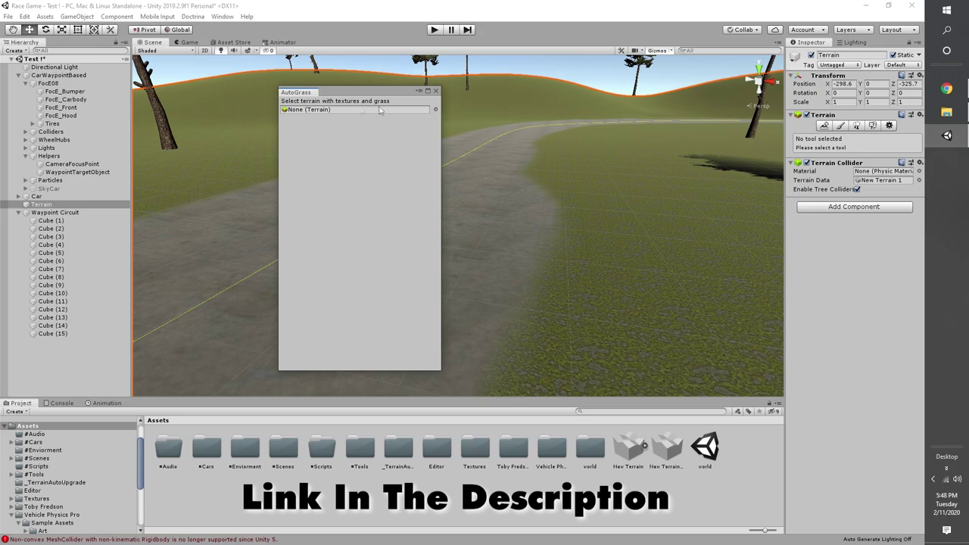
drag(41, 204, 405, 114)
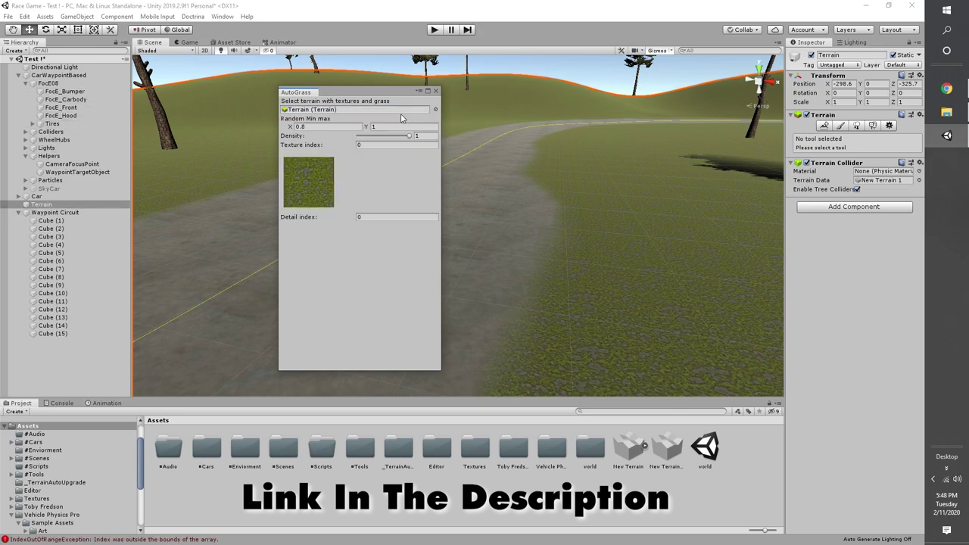
Add the GrassFrond01AlbedoAlpha texture to the terrain's details as a grass texture.
click(873, 125)
click(868, 384)
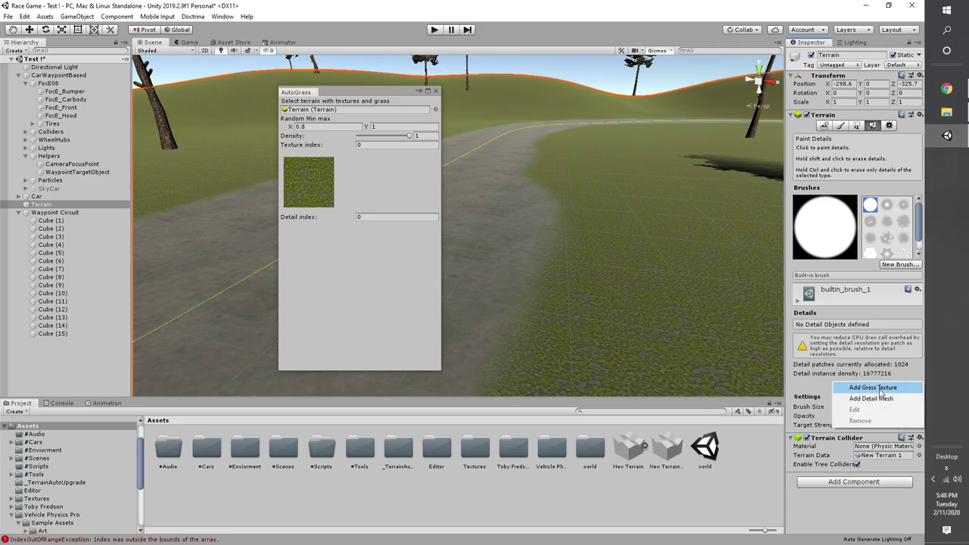
click(886, 392)
click(759, 103)
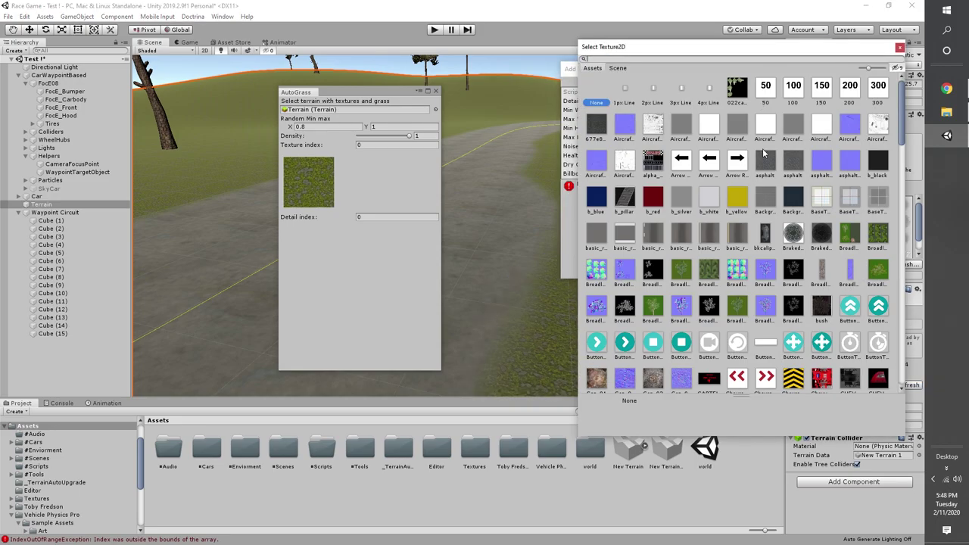
text(grass)
double_click(705, 94)
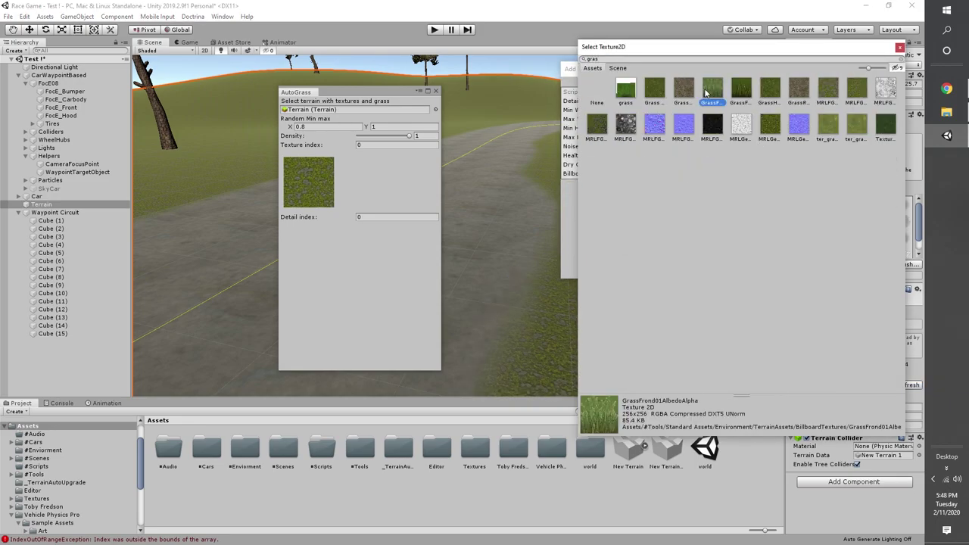
click(691, 159)
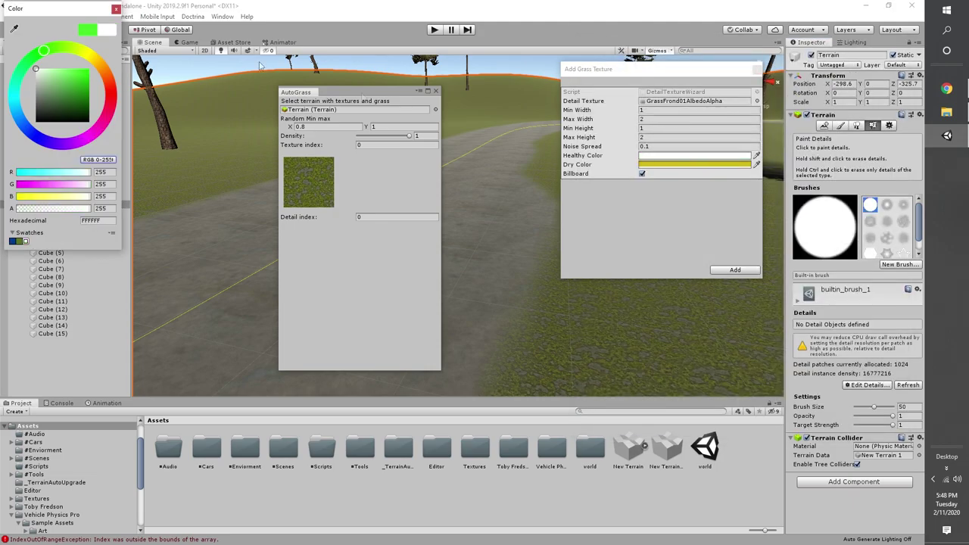
click(669, 165)
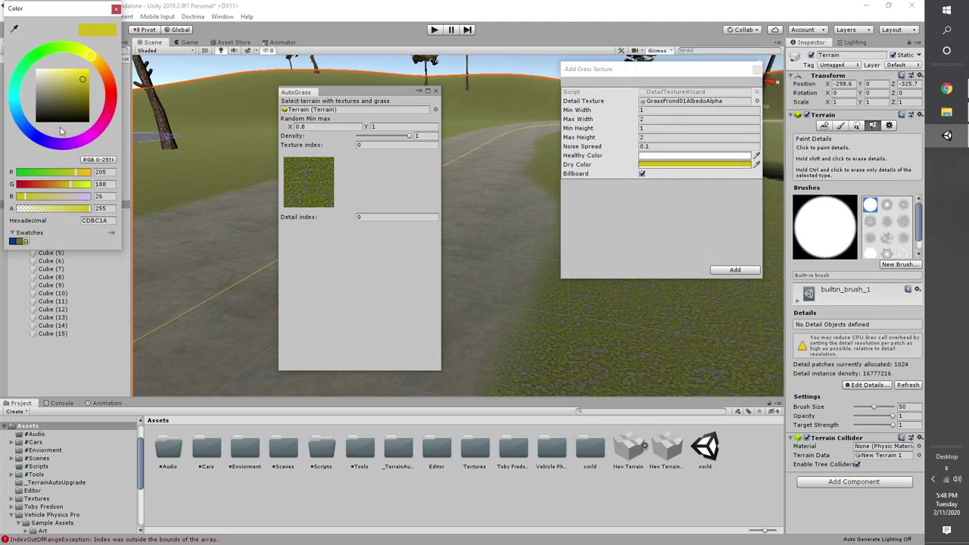
click(735, 270)
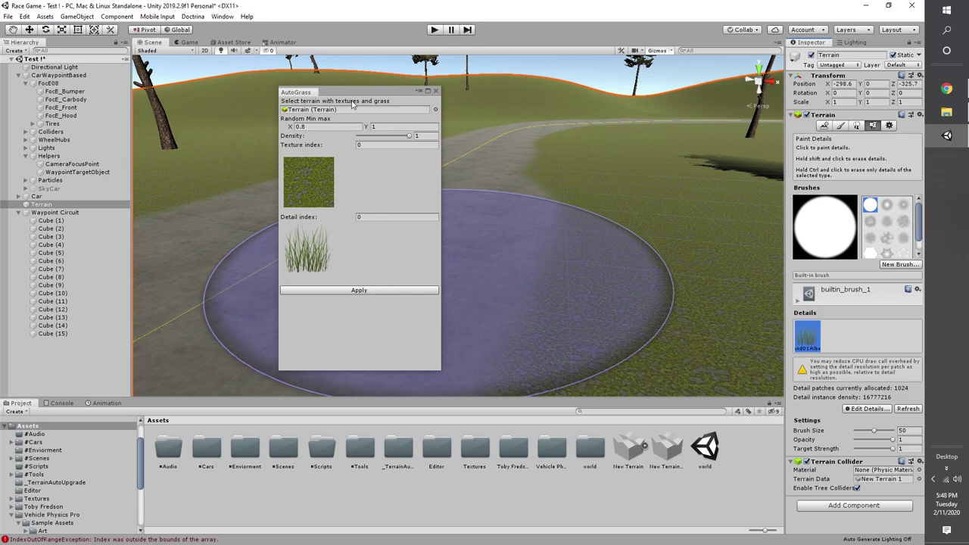
Set the AutoGrass density to 0.5, apply the grass to the terrain, and close the tool.
drag(399, 140, 381, 140)
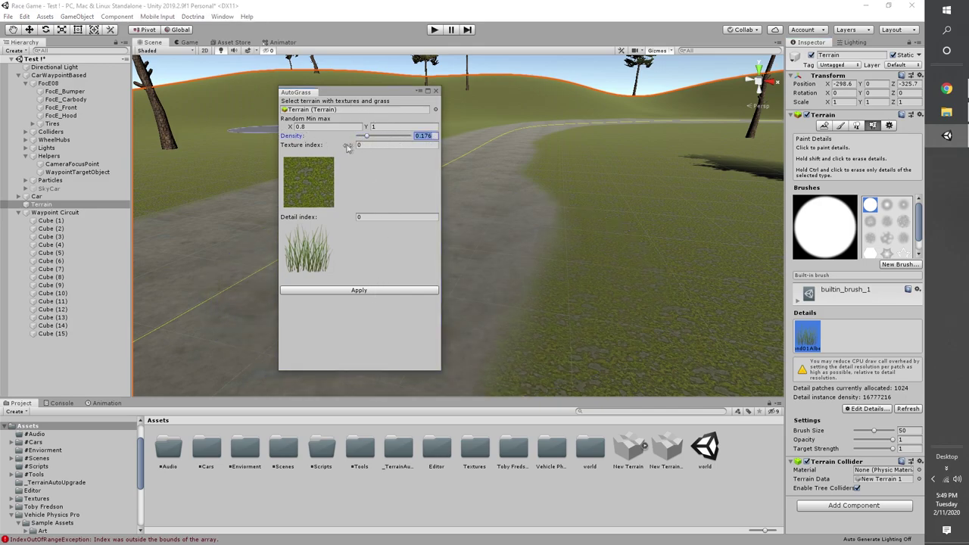
click(399, 290)
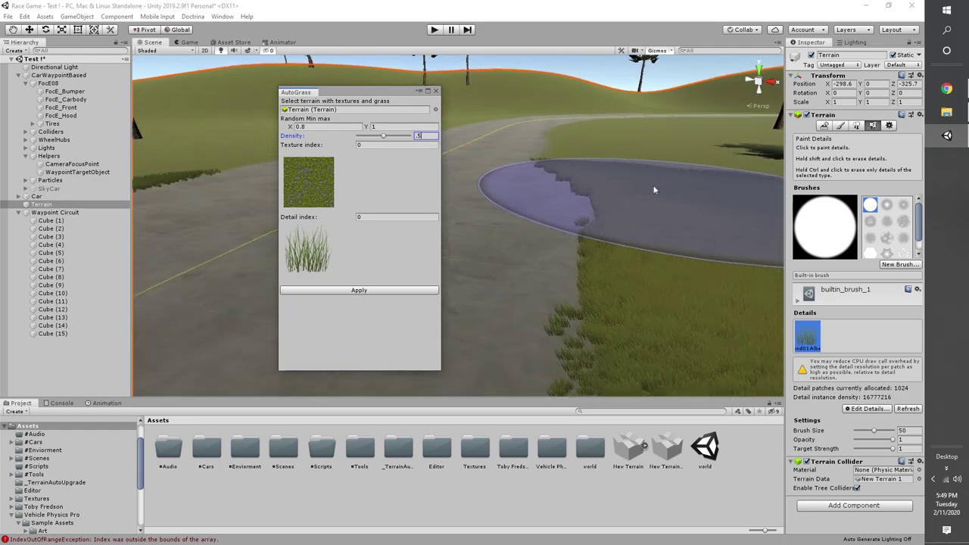
alt+drag(655, 190, 596, 99)
alt+right_drag(596, 99, 807, 90)
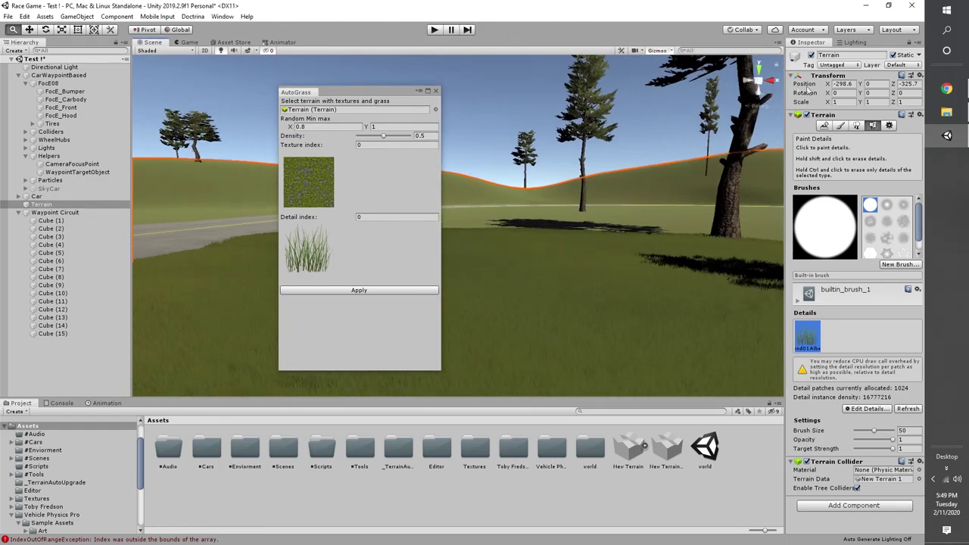
middle_drag(807, 89, 422, 51)
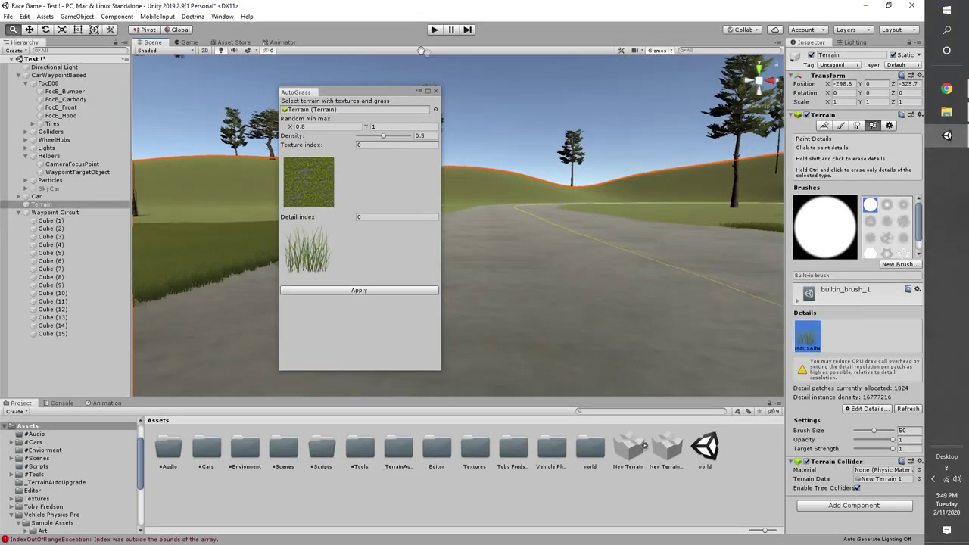
right_drag(422, 49, 387, 200)
alt+right_drag(619, 237, 362, 250)
mouse_move(413, 167)
right_down()
mouse_move(472, 129)
mouse_move(685, 161)
right_up()
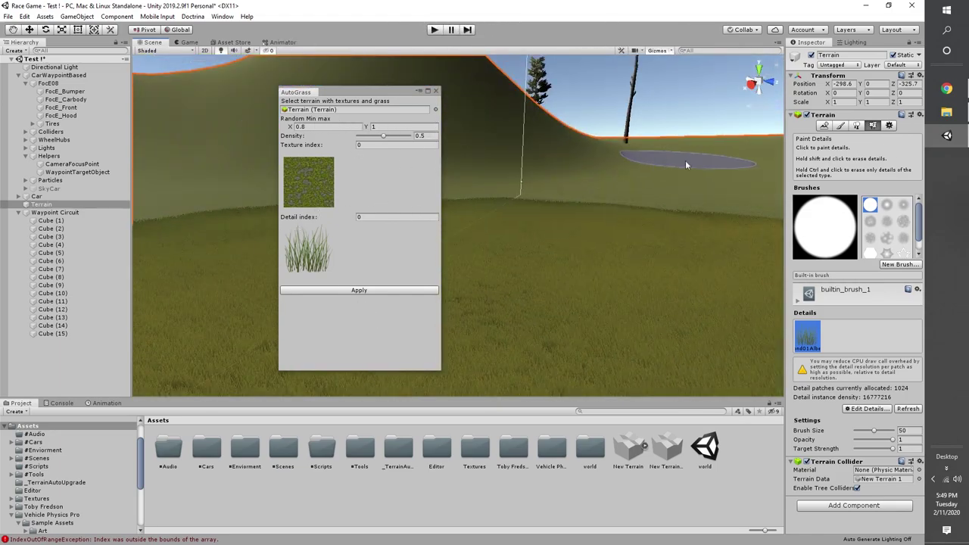
mouse_move(456, 209)
right_down()
mouse_move(527, 205)
mouse_move(338, 302)
right_up()
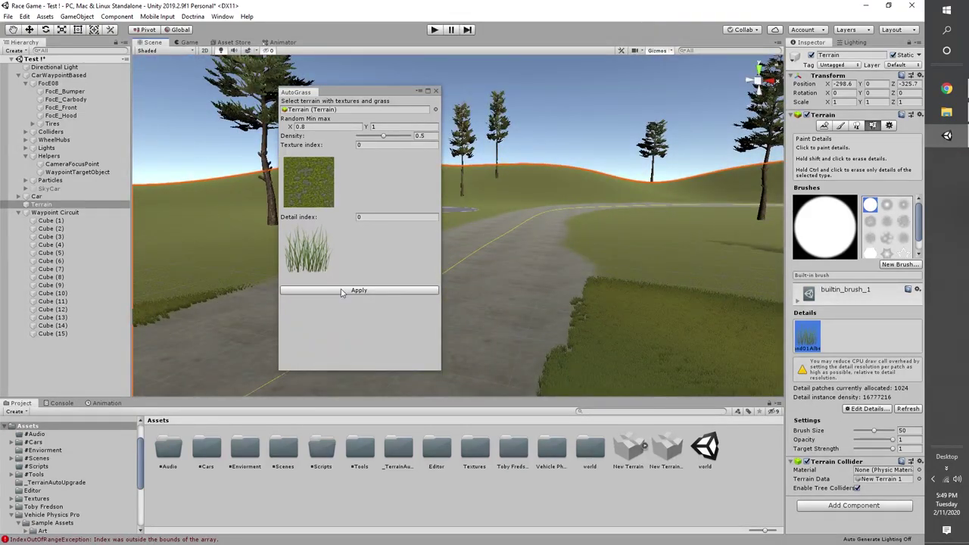
click(342, 293)
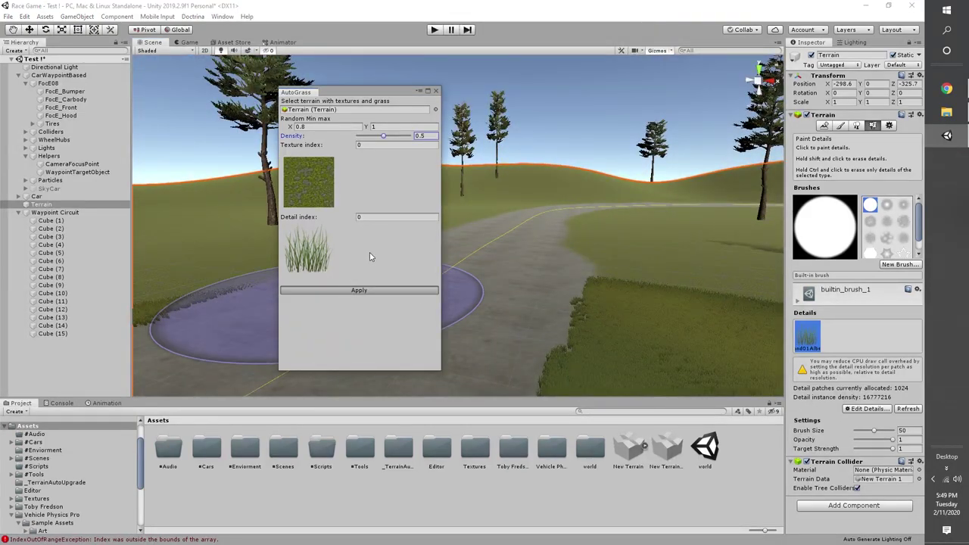
click(436, 91)
Set the terrain's Detail Distance to 186 and its Detail Density to 0.2.
right_drag(448, 113, 508, 246)
scroll(514, 195, down, 10)
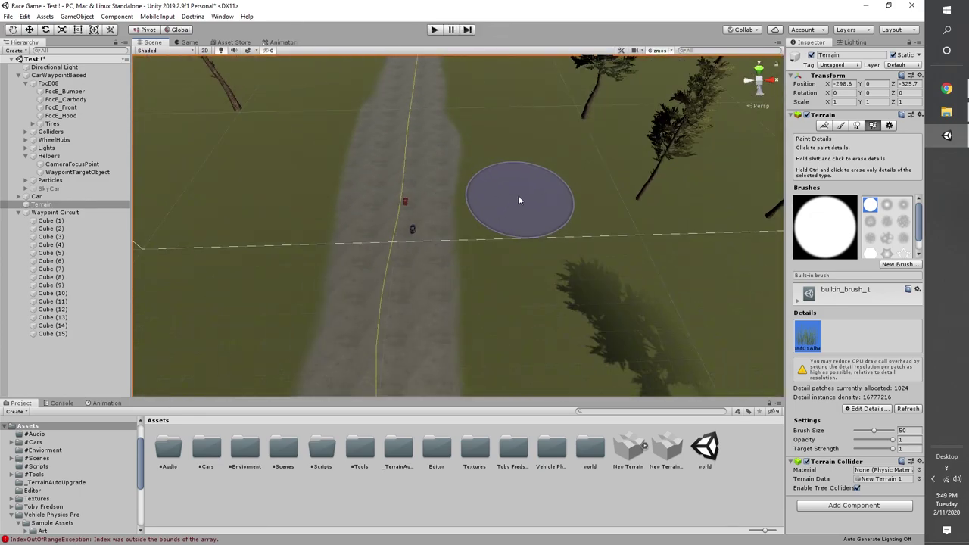
middle_drag(519, 200, 588, 258)
scroll(536, 176, up, 15)
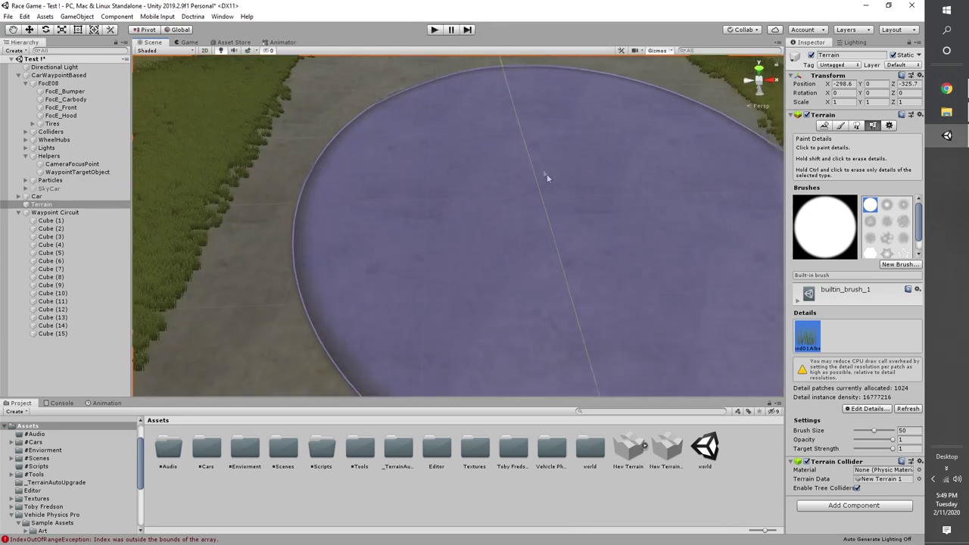
right_drag(546, 176, 559, 98)
middle_drag(642, 328, 541, 78)
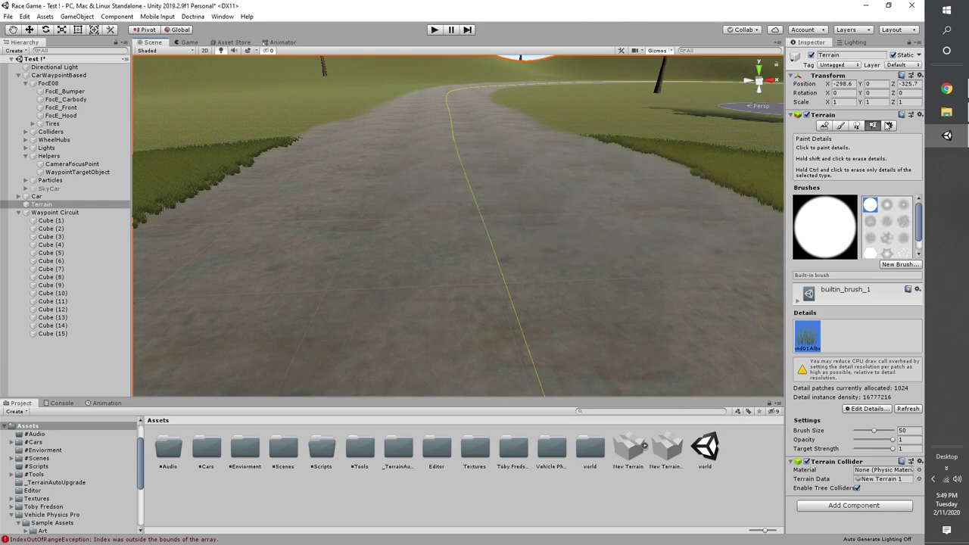
click(889, 126)
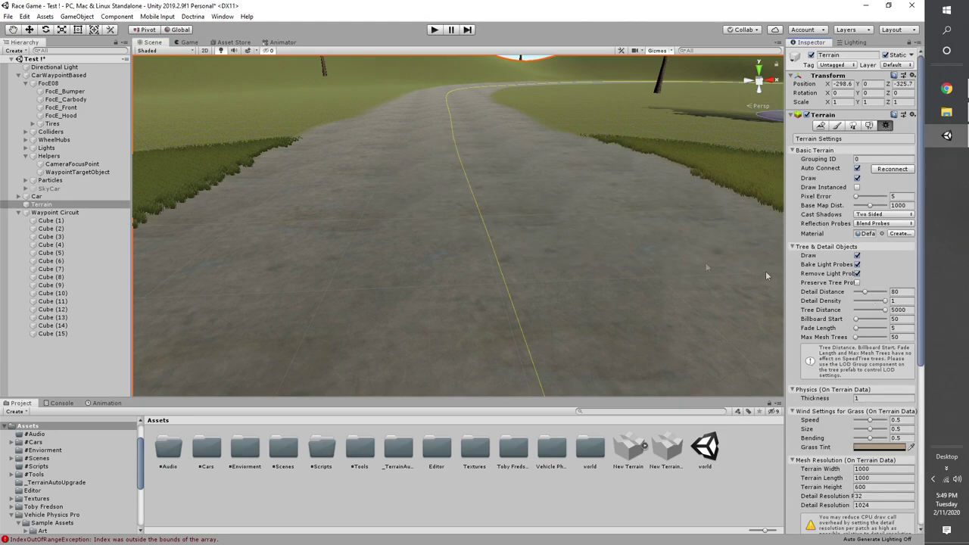
right_drag(766, 276, 776, 227)
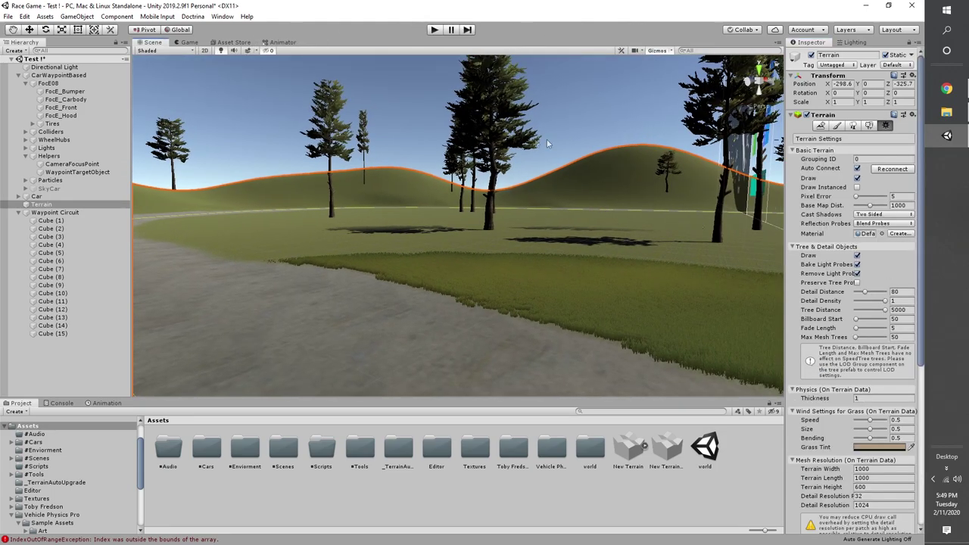
right_drag(649, 174, 322, 185)
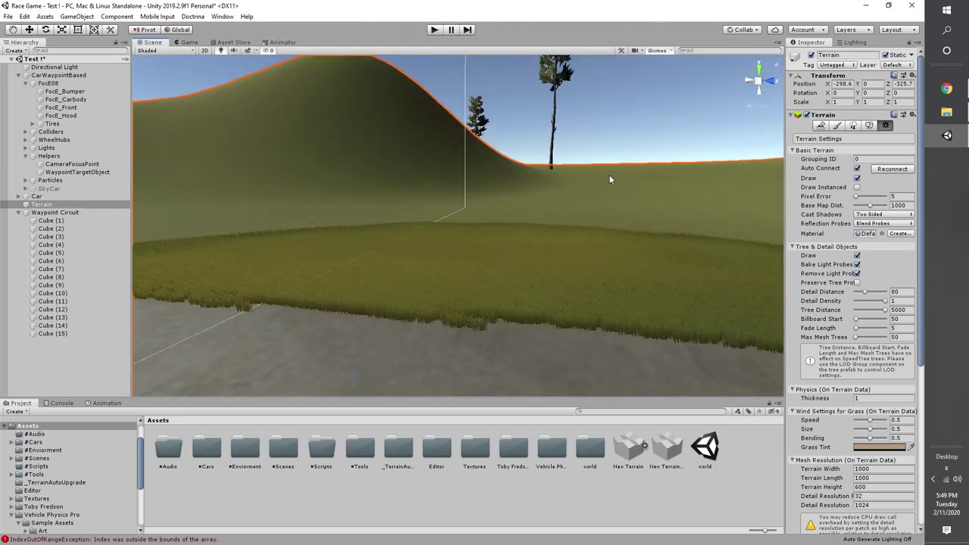
right_drag(610, 177, 281, 189)
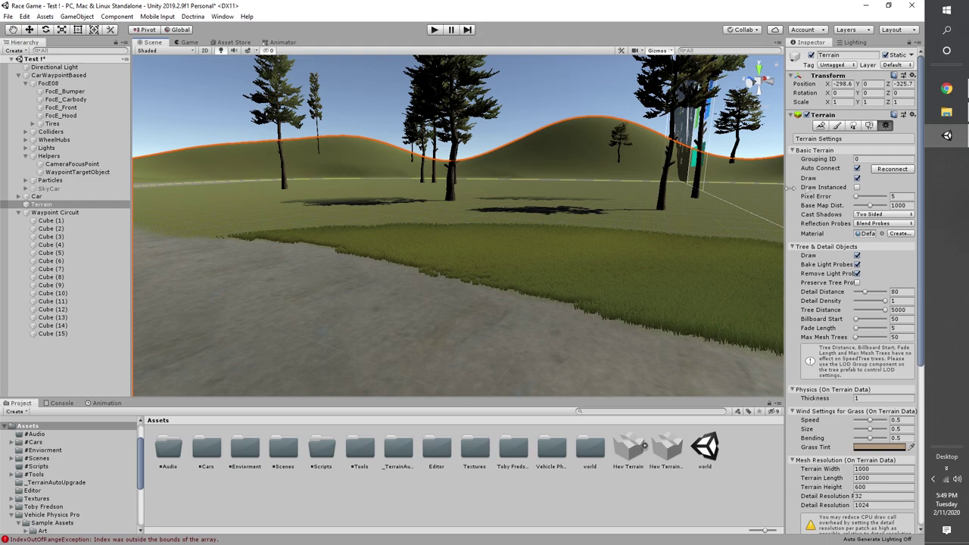
click(881, 293)
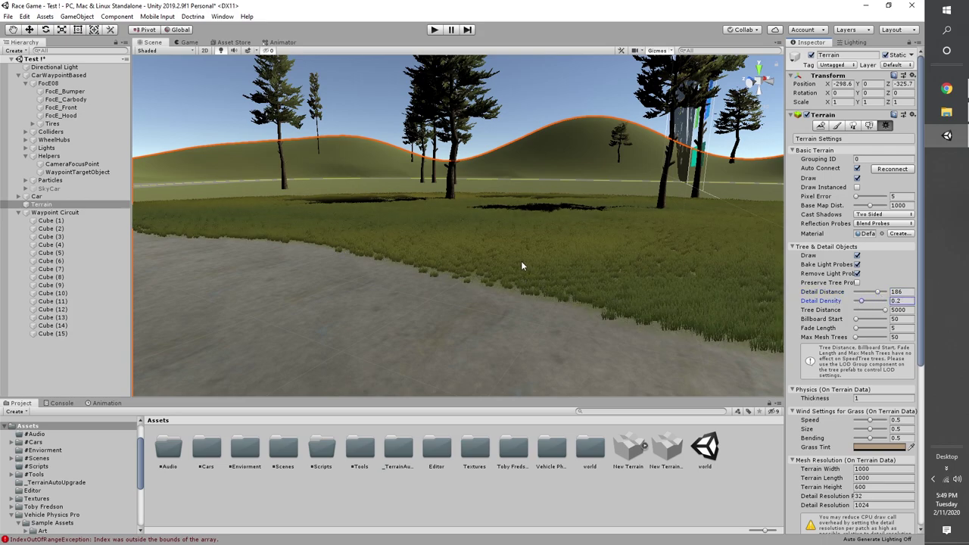
Run the scene in Play mode, drive the player car along the grass-lined track, and exit Play mode.
right_drag(521, 266, 291, 243)
click(436, 30)
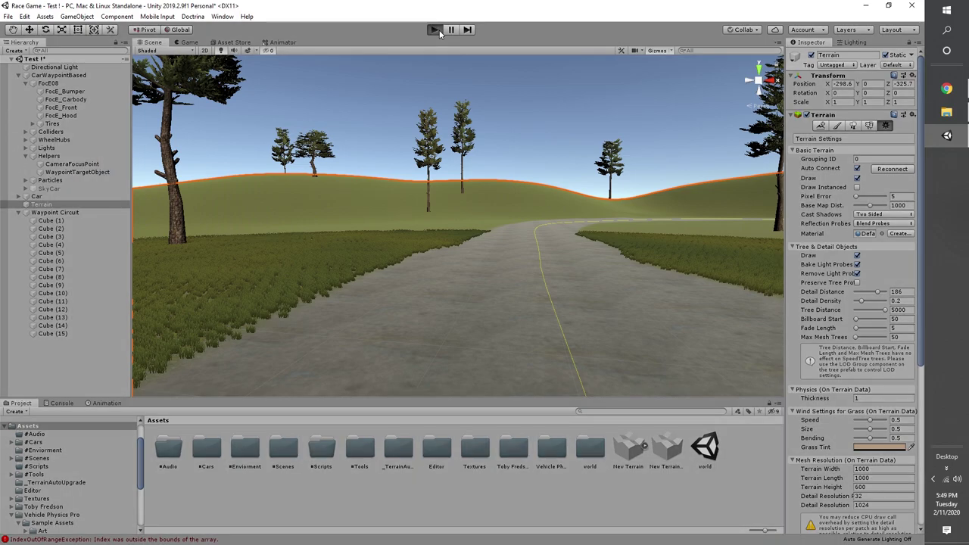
key(k)
key(c)
key(Up)
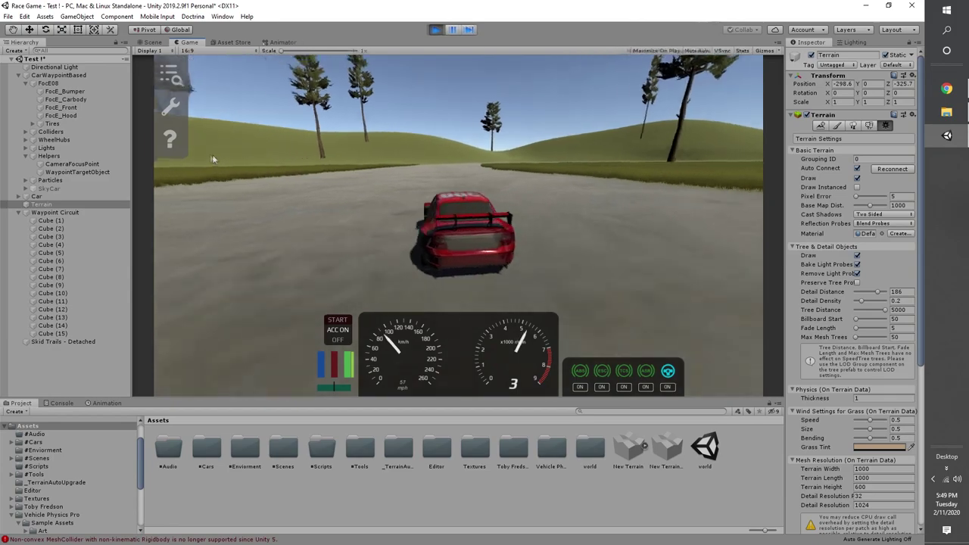
key(Escape)
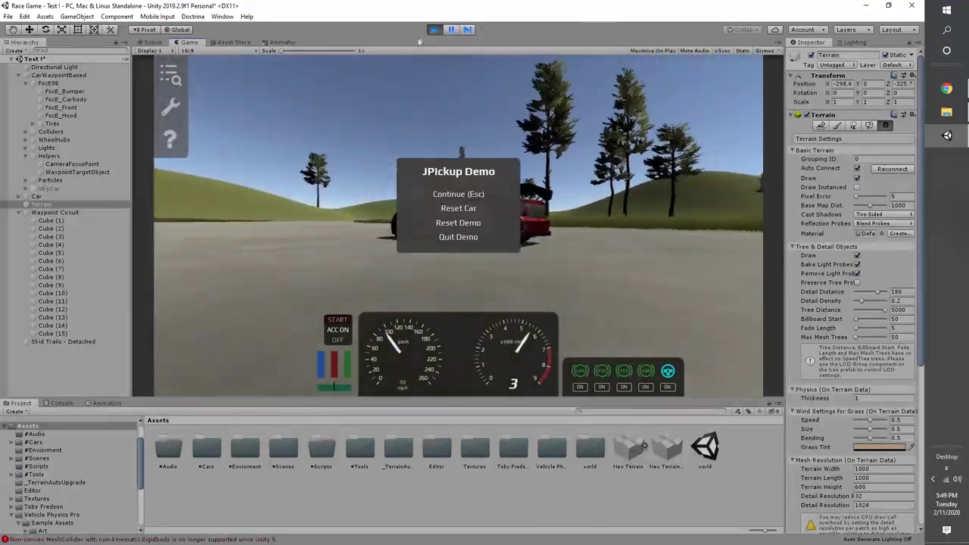
click(433, 30)
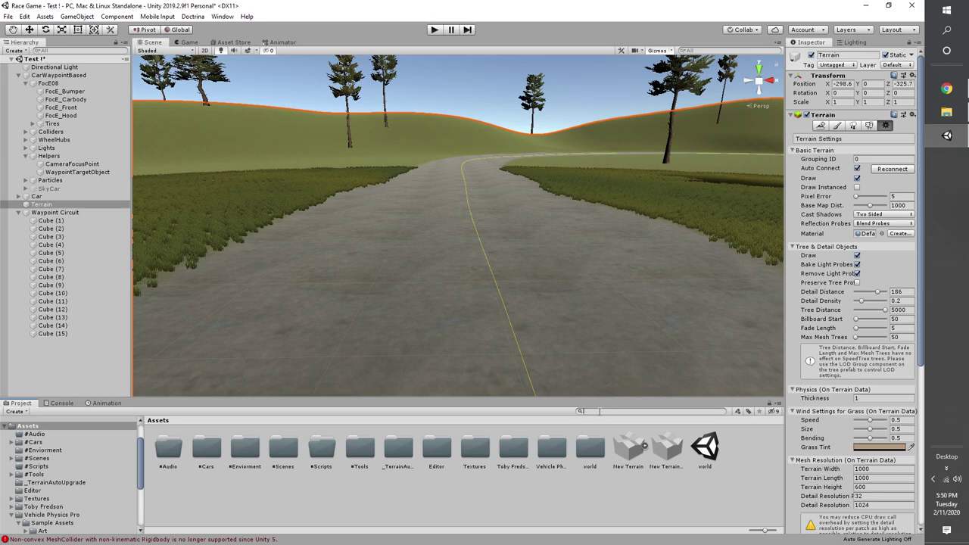
Search the project assets for "rock" and place a rock model beside the track, adjusting its size and position and duplicating it.
text(rock)
scroll(469, 477, down, 10)
drag(324, 497, 515, 140)
key(r)
key(w)
drag(327, 182, 605, 197)
key(e)
key(ctrl+d)
key(w)
key(e)
Place a RHEF_RockMediumA_Mobile rock in the grass beside the track, scale it to about 10.864, and delete the unwanted rock.
scroll(363, 477, down, 2)
drag(363, 482, 424, 185)
key(r)
click(452, 181)
key(Delete)
key(w)
drag(341, 191, 257, 219)
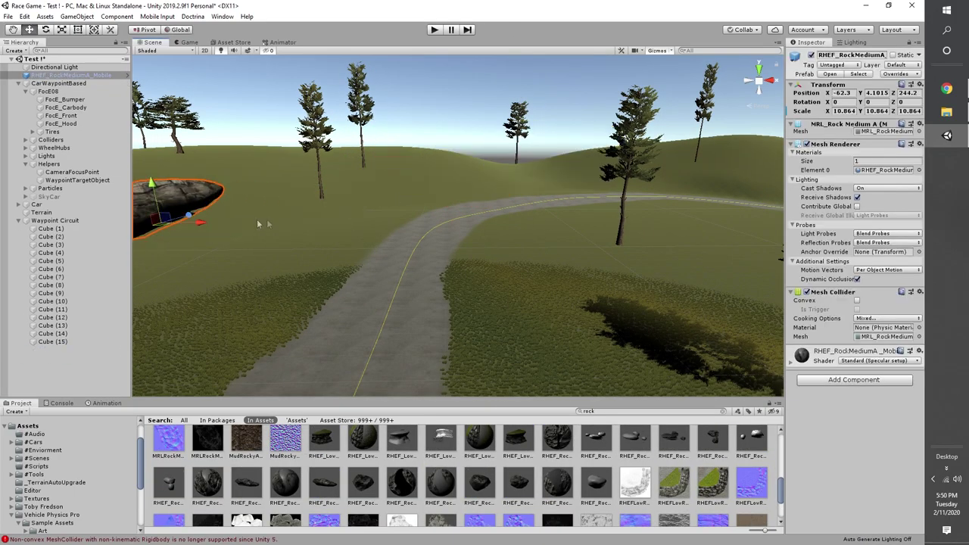
Place the RHEF_RockMediumC and RHEF_RockMediumA rocks in the scene and scale them.
right_drag(257, 218, 364, 275)
click(423, 303)
drag(548, 500, 436, 375)
right_drag(436, 375, 489, 342)
click(489, 341)
drag(597, 465, 485, 303)
key(r)
Set the Directional Light's realtime shadow strength to 0.49.
click(55, 67)
drag(892, 200, 869, 202)
right_drag(643, 227, 364, 234)
scroll(530, 469, up, 1)
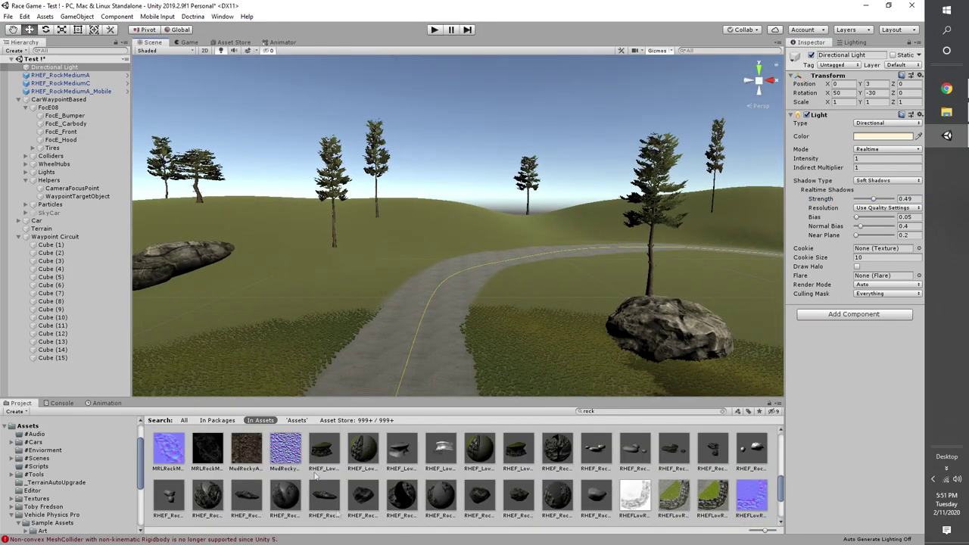
key(r)
drag(597, 449, 561, 250)
key(w)
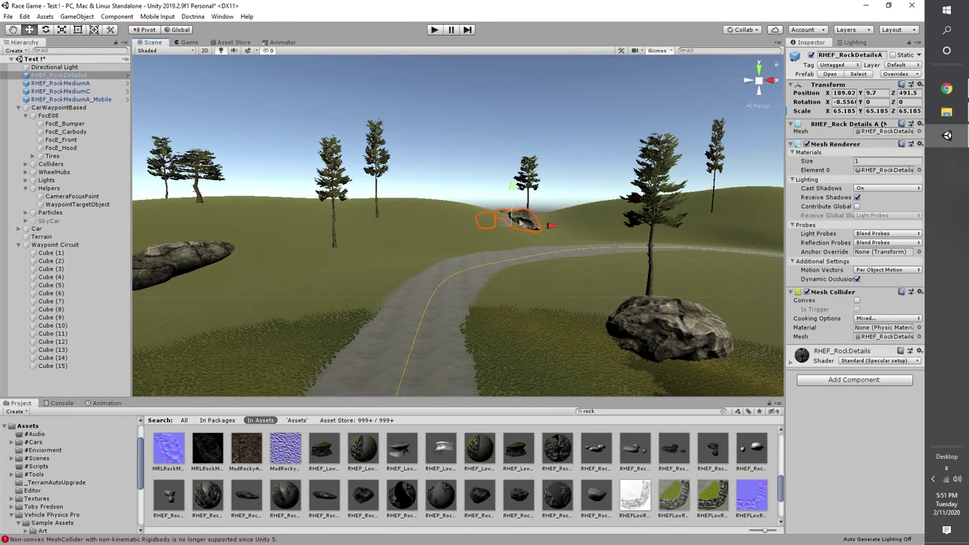
right_drag(520, 223, 519, 286)
key(Delete)
drag(479, 496, 460, 357)
key(r)
drag(460, 357, 500, 333)
key(Delete)
Place large RHEF_RockMediumC rocks on the hills on both sides of the track, scaled to about 40.967 and rotated.
drag(479, 496, 454, 311)
key(r)
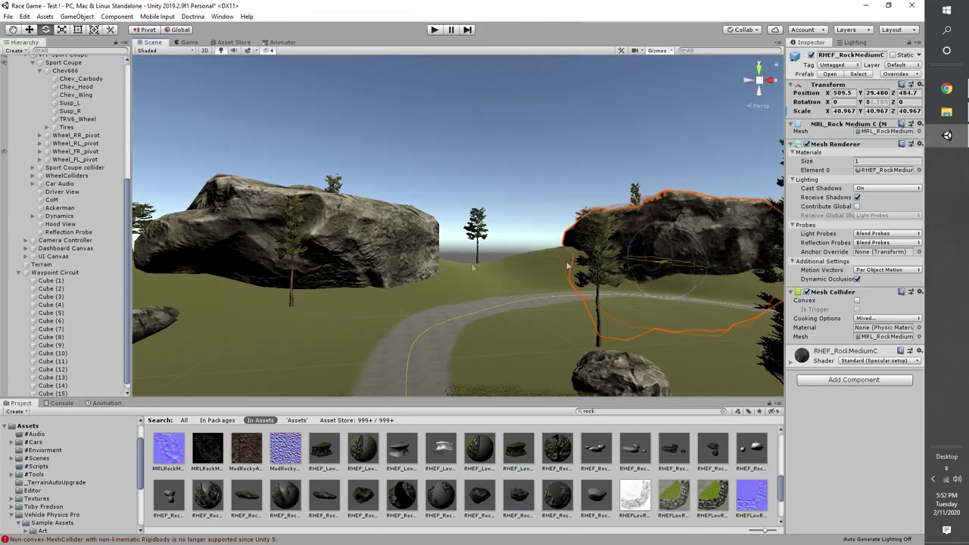
click(465, 173)
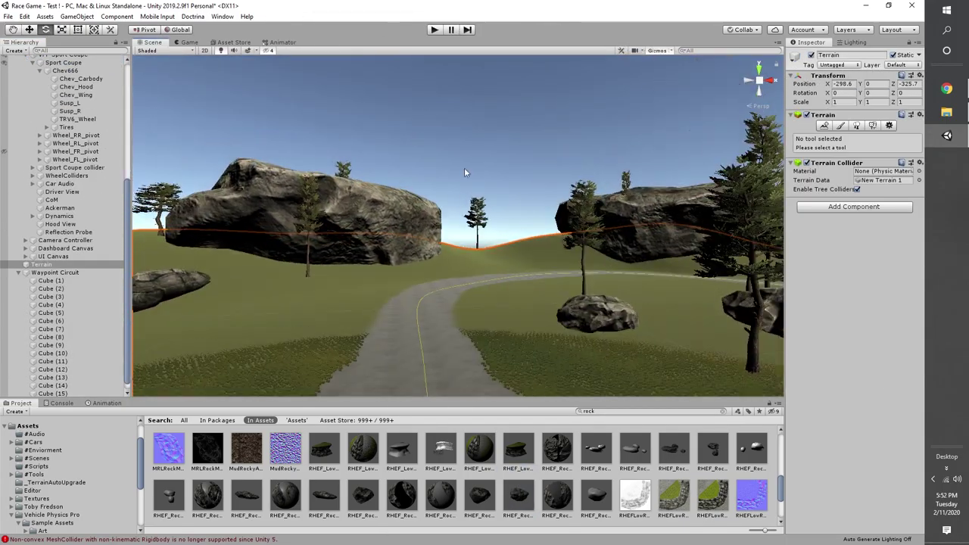
key(w)
Group all the rock objects in the Hierarchy under a new empty object named Rckes.
scroll(76, 240, up, 10)
click(19, 124)
click(19, 132)
click(19, 149)
click(65, 115)
shift+click(64, 75)
drag(60, 106, 57, 171)
right_click(64, 201)
click(80, 323)
click(61, 107)
shift+click(60, 156)
drag(61, 133, 39, 164)
Search the project assets for "sky" and apply a cloudy skybox to the scene.
double_click(588, 411)
text(sky)
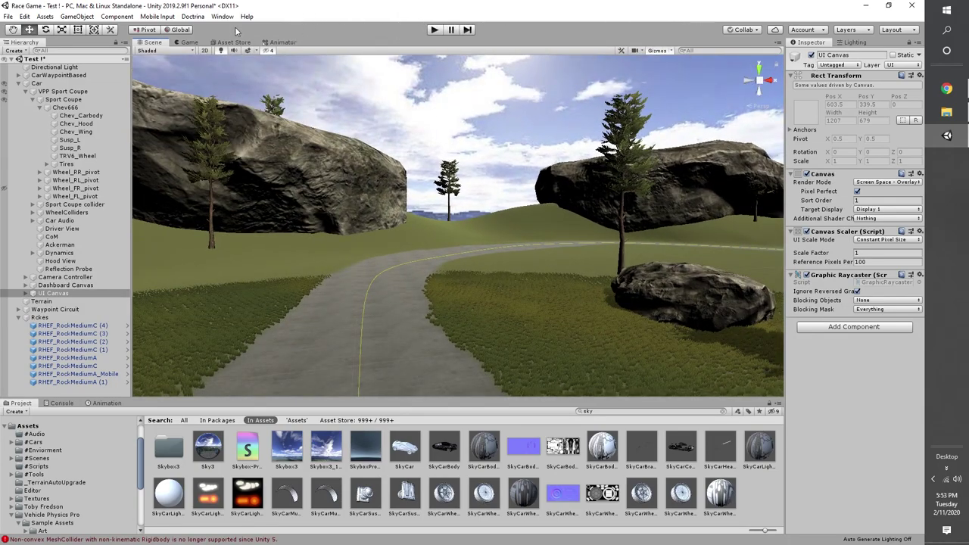
Find the Post Processing 2.1.7 package among all packages and install it.
click(222, 16)
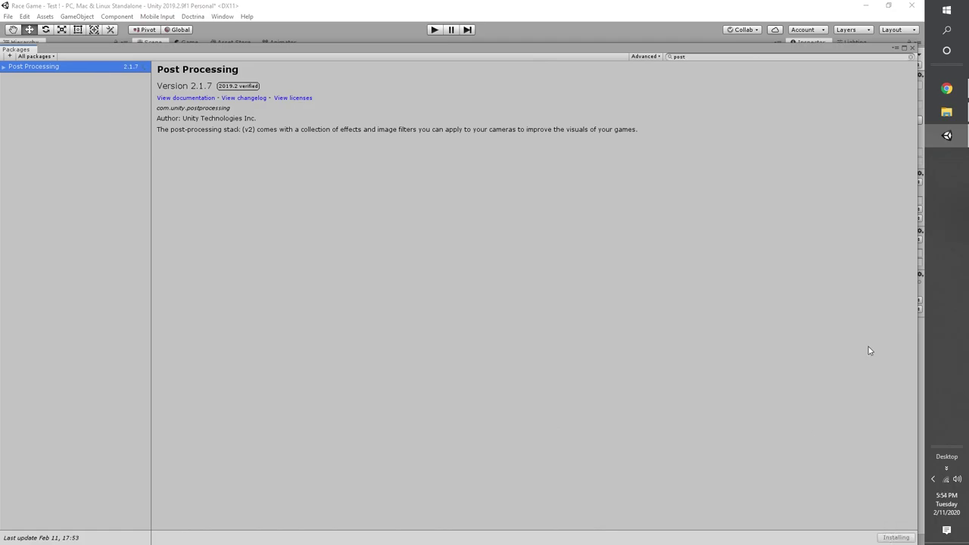
mouse_move(945, 83)
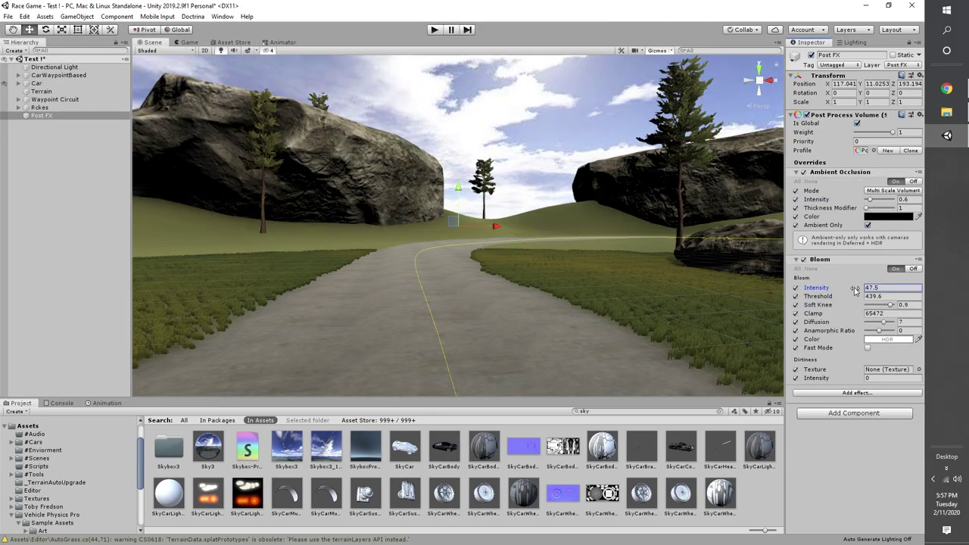
Fine-tune the intensity, threshold and soft knee of the Bloom effect on the Post FX volume.
drag(855, 291, 848, 289)
mouse_move(890, 305)
mouse_down()
mouse_move(878, 305)
mouse_move(887, 305)
mouse_up()
drag(833, 287, 856, 288)
drag(855, 296, 878, 303)
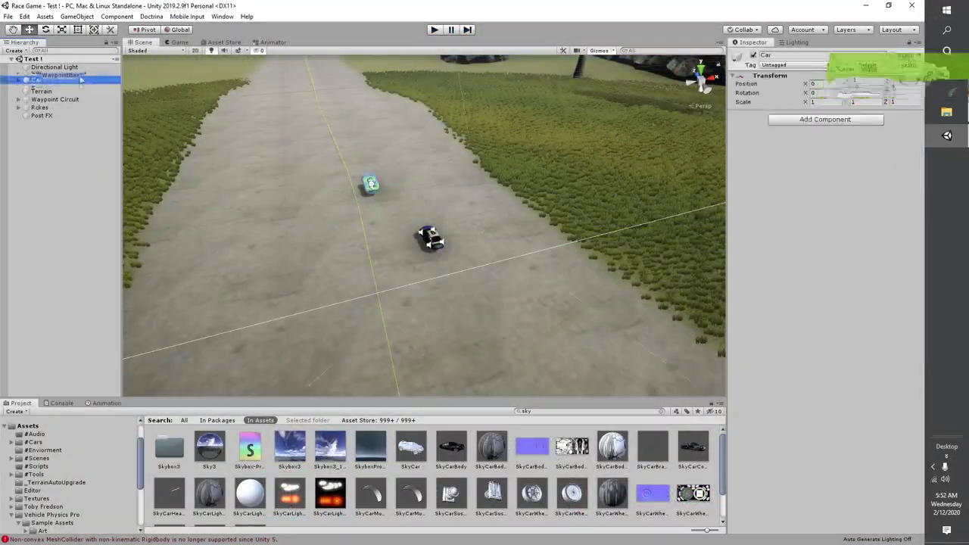
Duplicate the FocE car body material for a copied waypoint car and open its albedo colour for editing.
scroll(346, 257, up, 5)
click(400, 299)
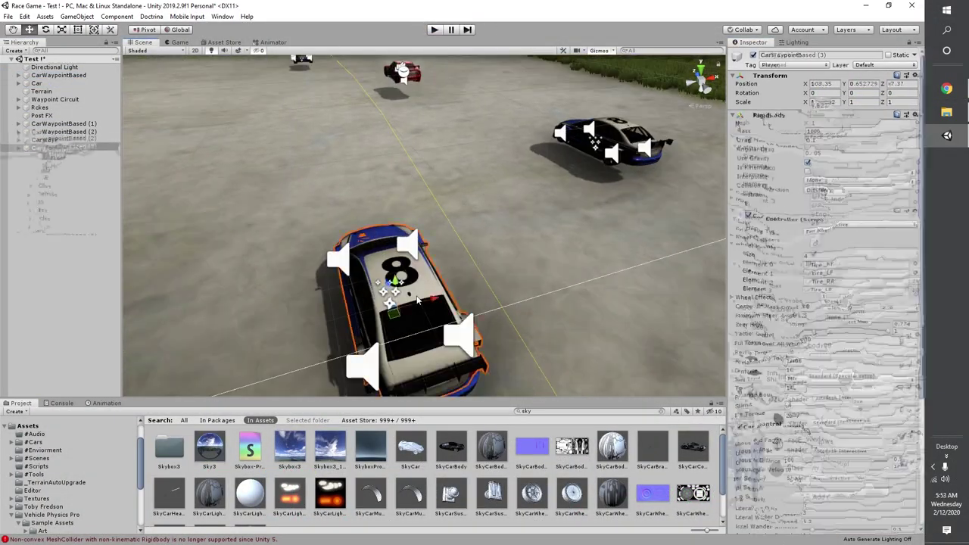
click(835, 162)
click(168, 448)
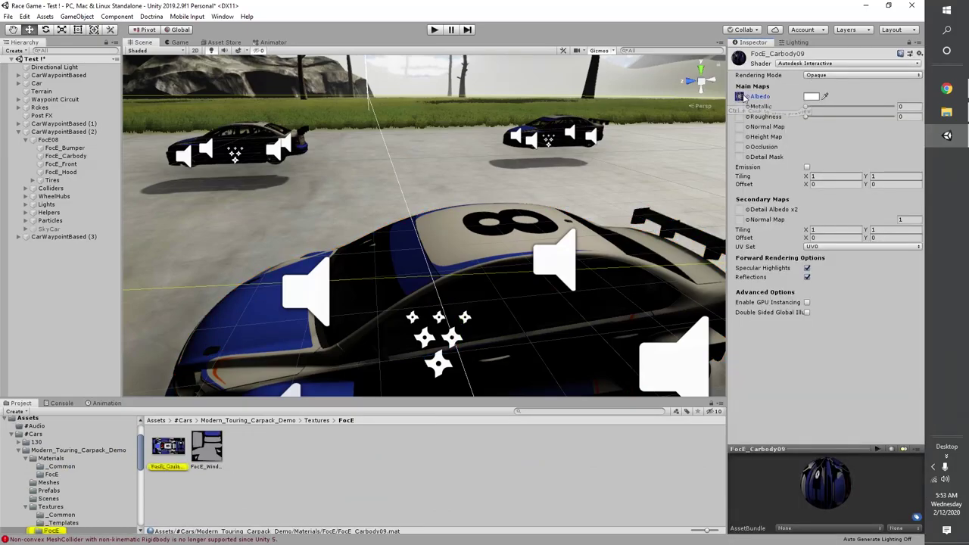
key(ctrl+d)
right_drag(408, 292, 621, 307)
click(811, 96)
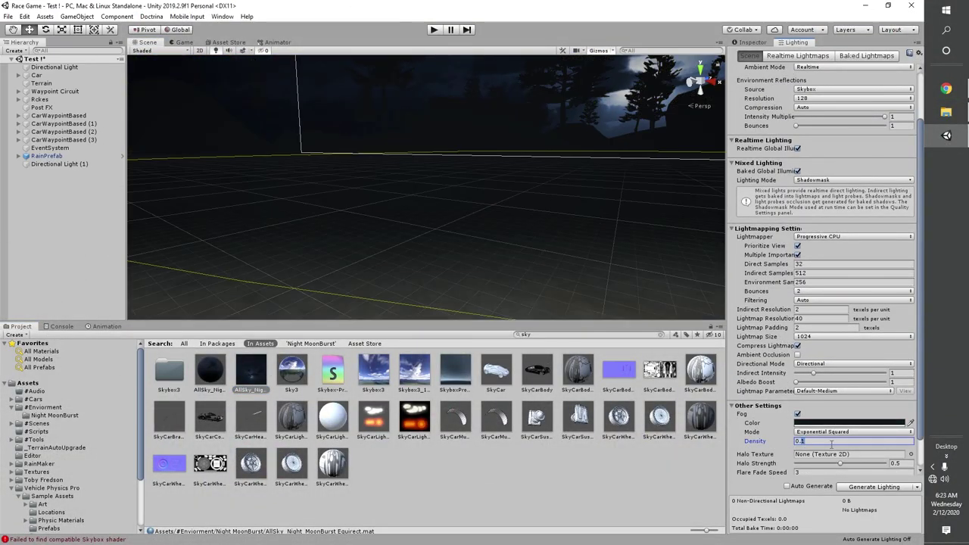
Set the density of the scene's exponential squared fog to 0.01.
text(0.01)
text(5)
key(BackSpace)
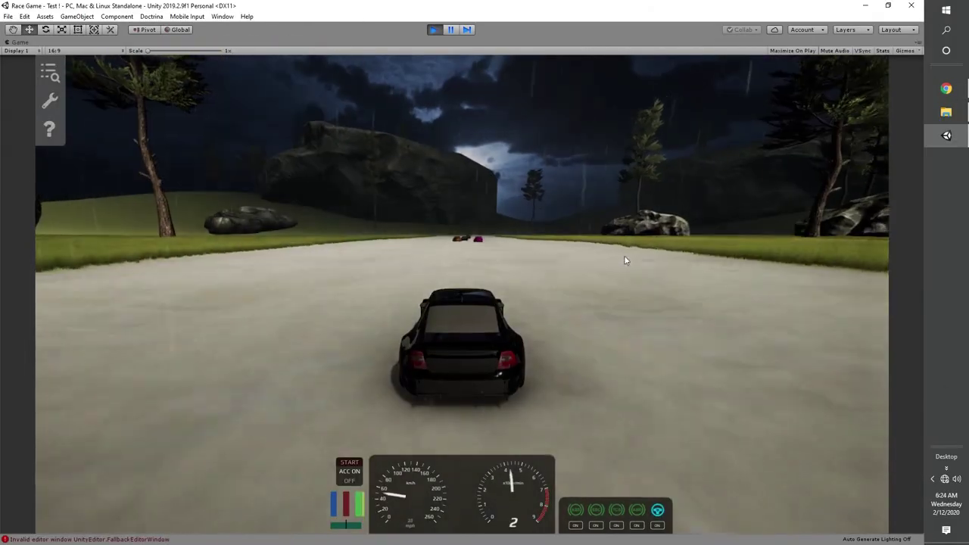
Test-drive the player car along the rainy night track, steering both ways, and end the play test.
key(a)
key(d)
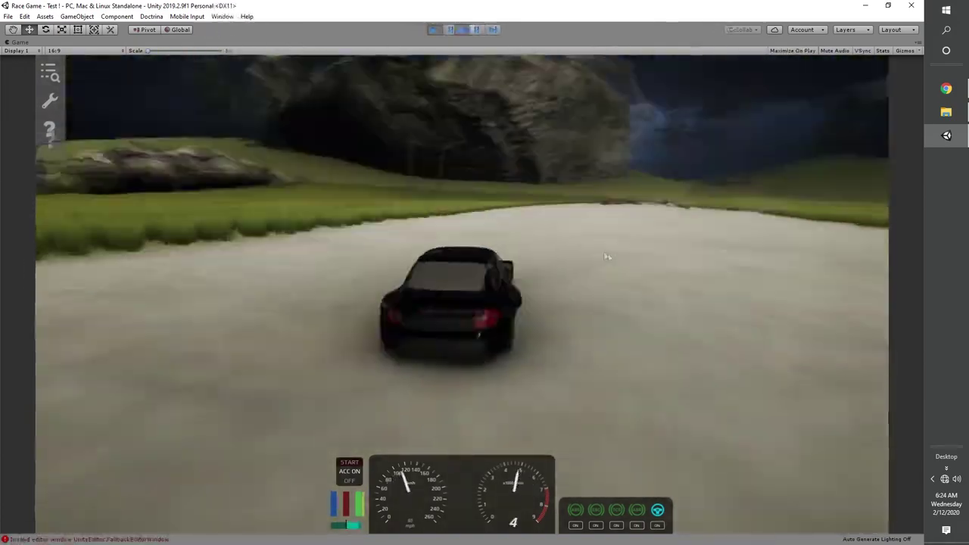
key(d)
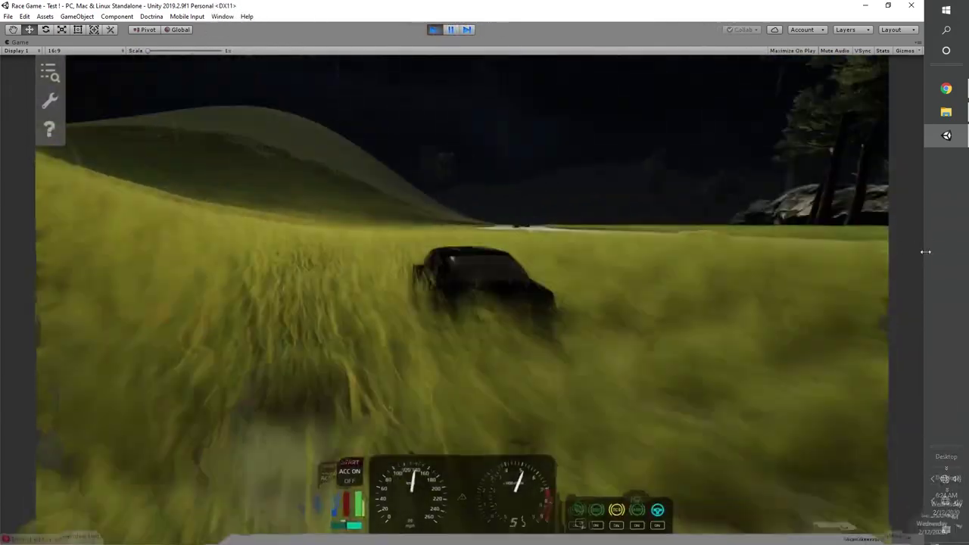
key(Escape)
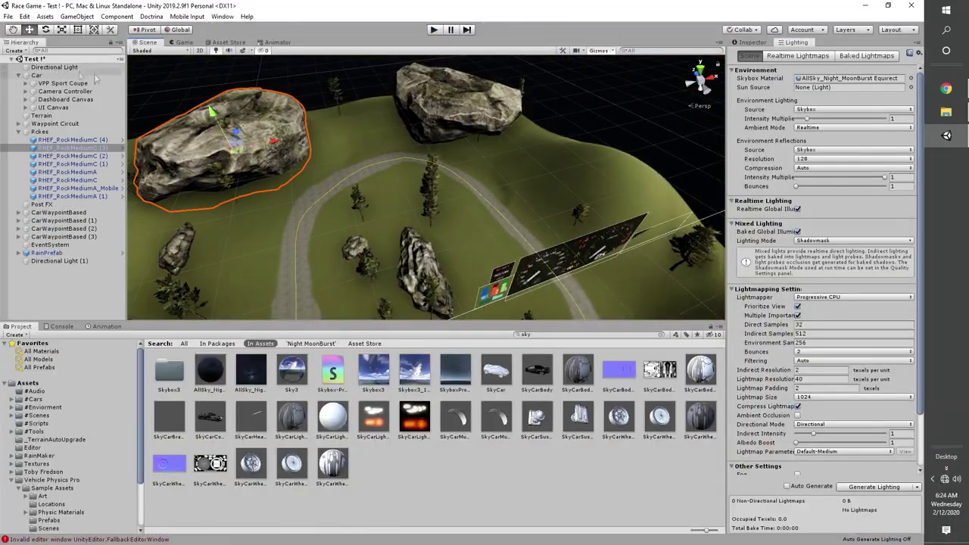
Duplicate the large RHEF_RockMediumC rock and place copies side by side on the hills behind the track bend.
click(344, 113)
key(ctrl+d)
drag(462, 109, 558, 110)
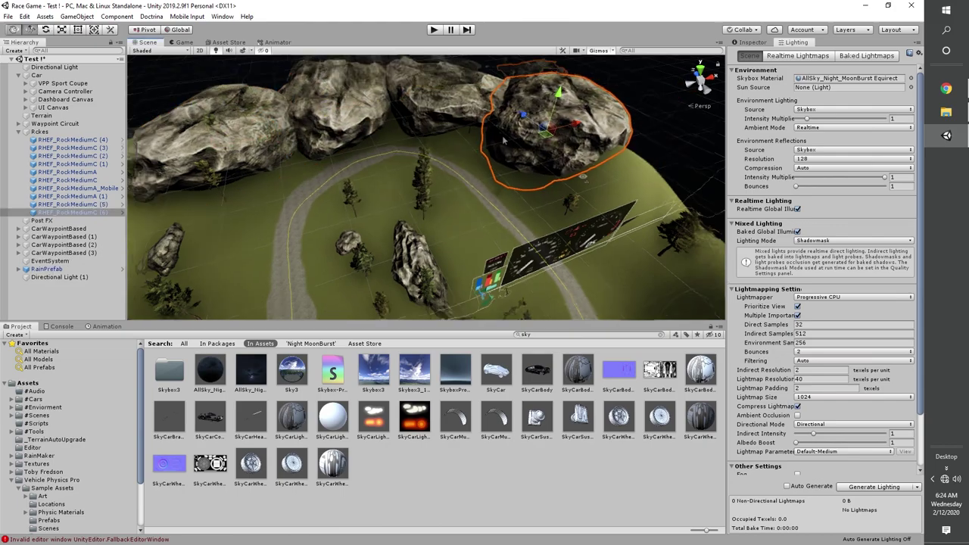
right_drag(558, 109, 405, 172)
key(ctrl+d)
drag(788, 219, 788, 220)
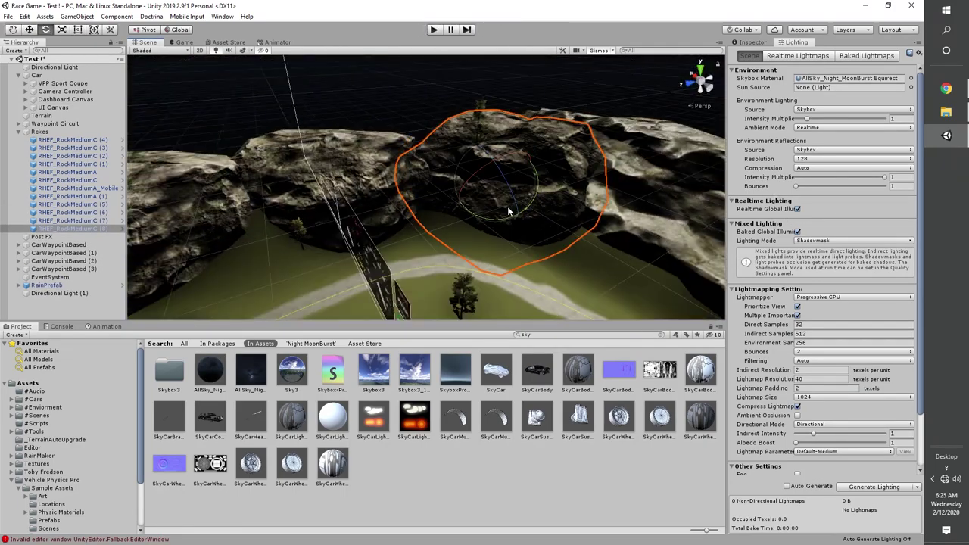
Extend the rock wall along the terrain edge with more moved copies of the rotated RHEF_RockMediumC rock.
right_drag(508, 210, 472, 227)
key(w)
key(ctrl+d)
drag(303, 189, 614, 167)
right_drag(614, 166, 825, 168)
key(ctrl+d)
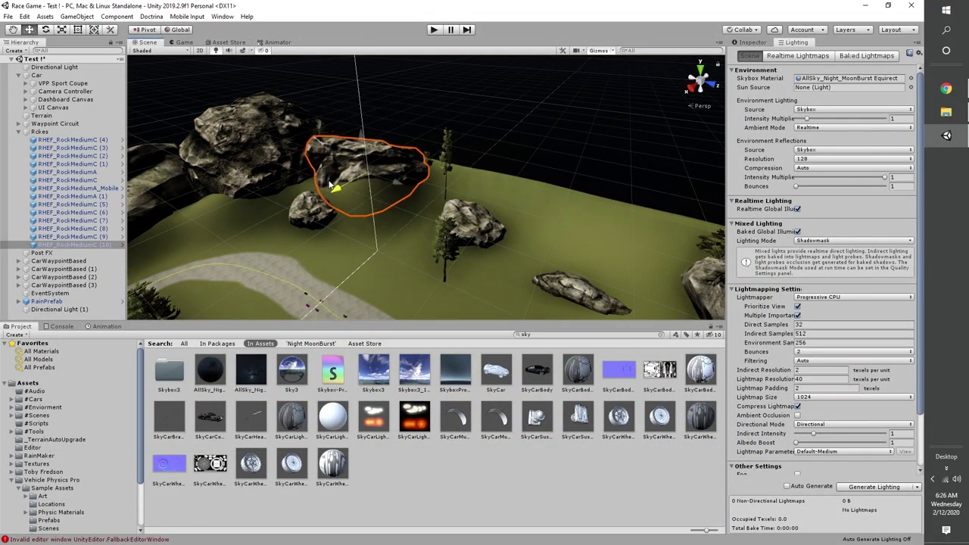
Place two more copies of the large rock farther along the terrain edge and scale up the last one.
click(231, 148)
key(ctrl+d)
drag(231, 147, 431, 239)
key(ctrl+d)
drag(506, 174, 658, 203)
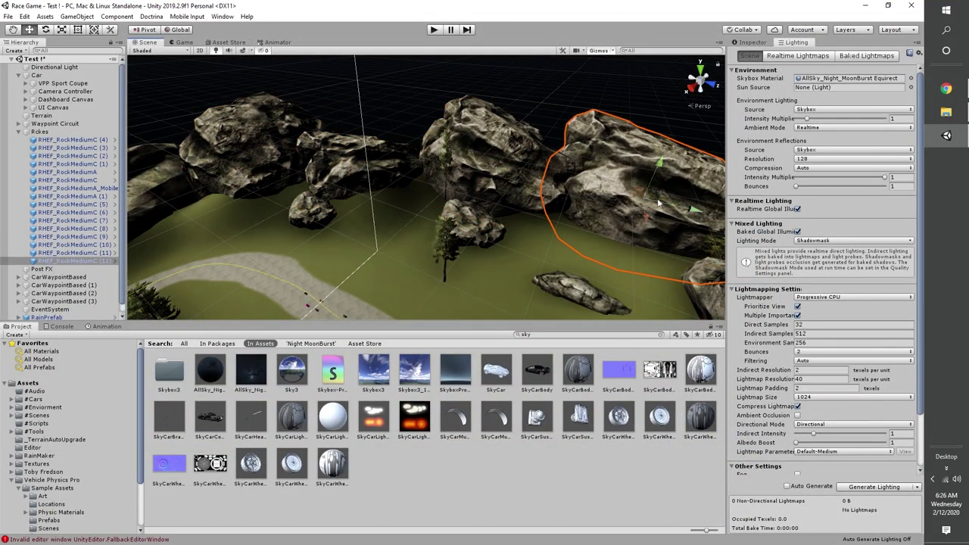
key(f)
key(r)
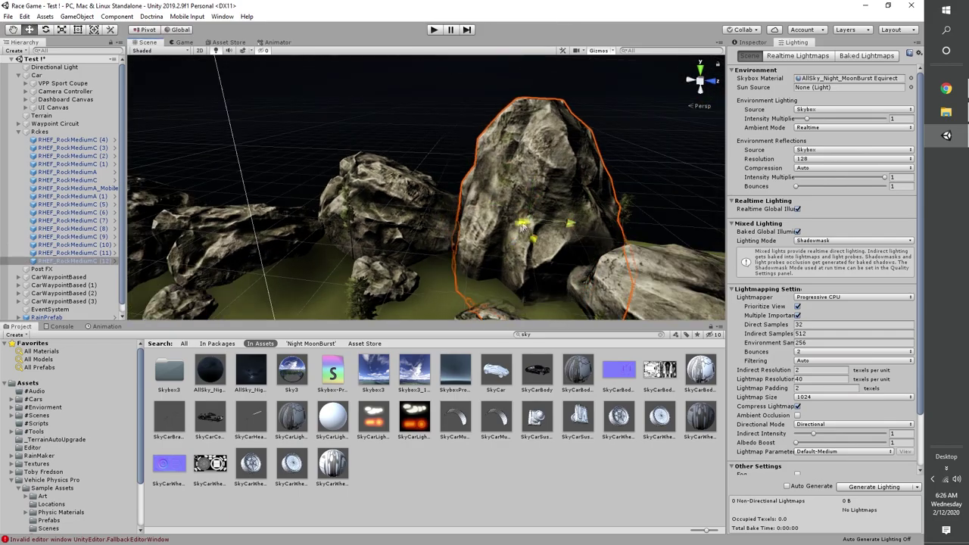
alt+drag(522, 227, 469, 303)
Activate tree painting with the conifer on the Terrain and reduce the brush size.
click(40, 116)
click(751, 42)
click(826, 126)
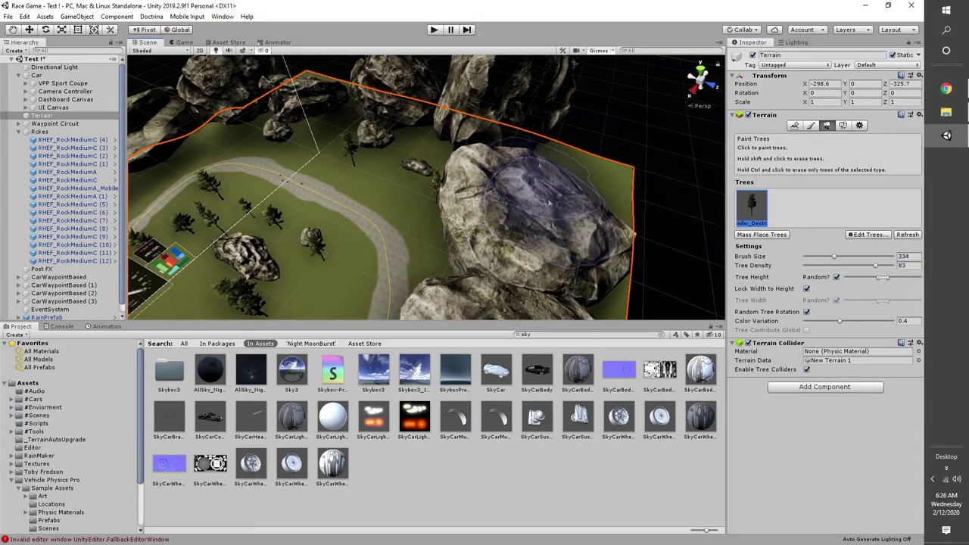
alt+drag(311, 85, 415, 108)
alt+drag(236, 133, 544, 252)
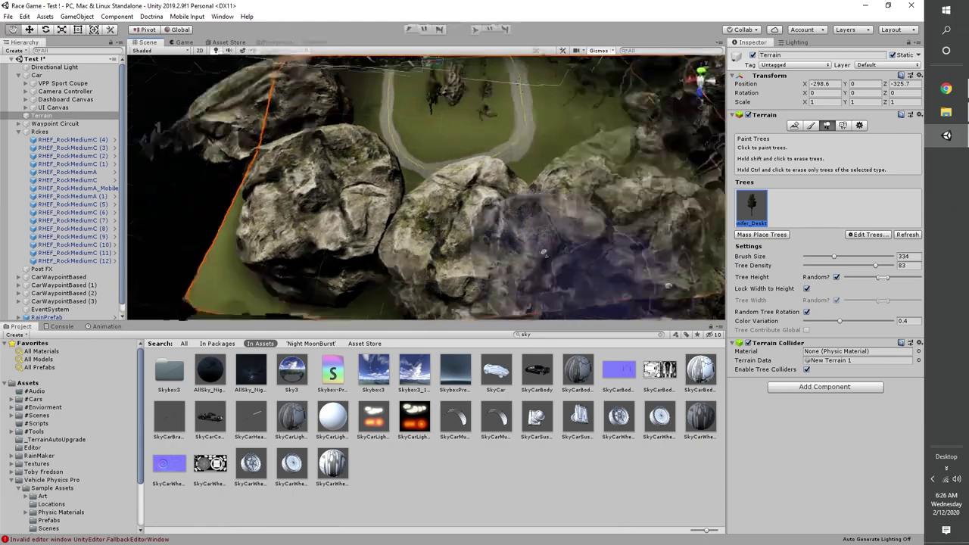
drag(834, 256, 828, 259)
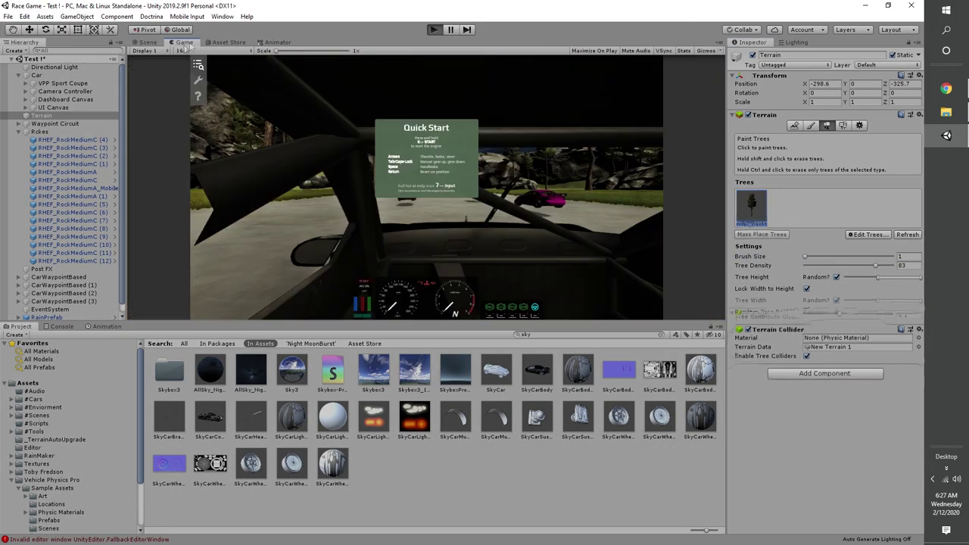
Maximize the Game view to preview the race with the new rocks and trees.
right_click(184, 41)
click(220, 71)
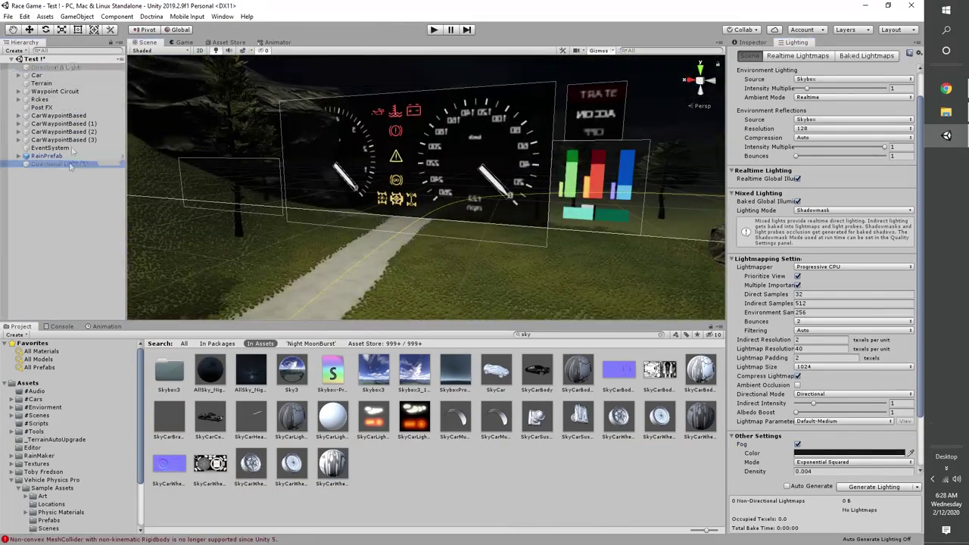
Set the intensity of both Directional Lights to 0.5.
shift+click(57, 67)
click(751, 42)
drag(69, 164, 3, 51)
click(859, 159)
text(0.250.5)
Change the light colour of both Directional Lights to a pale blue.
click(856, 136)
click(53, 78)
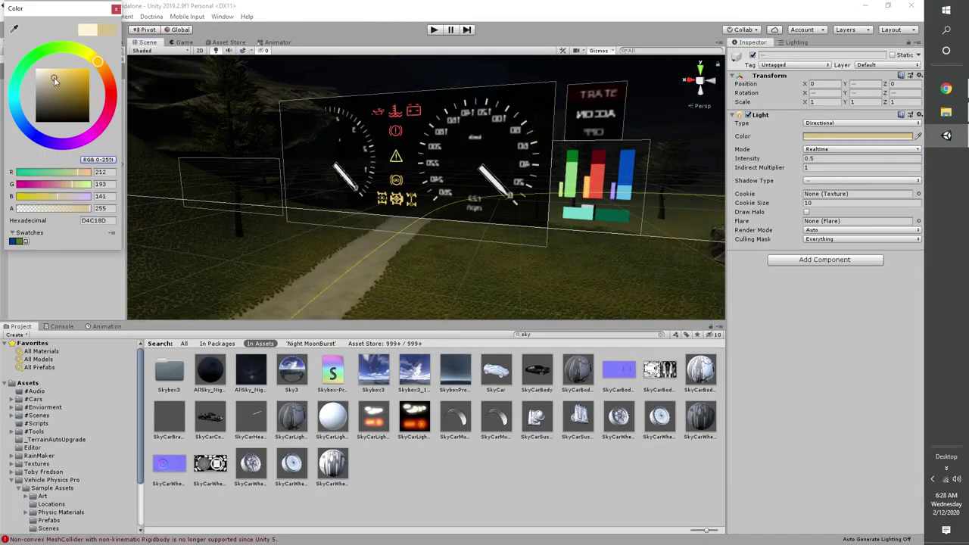
click(45, 140)
click(42, 75)
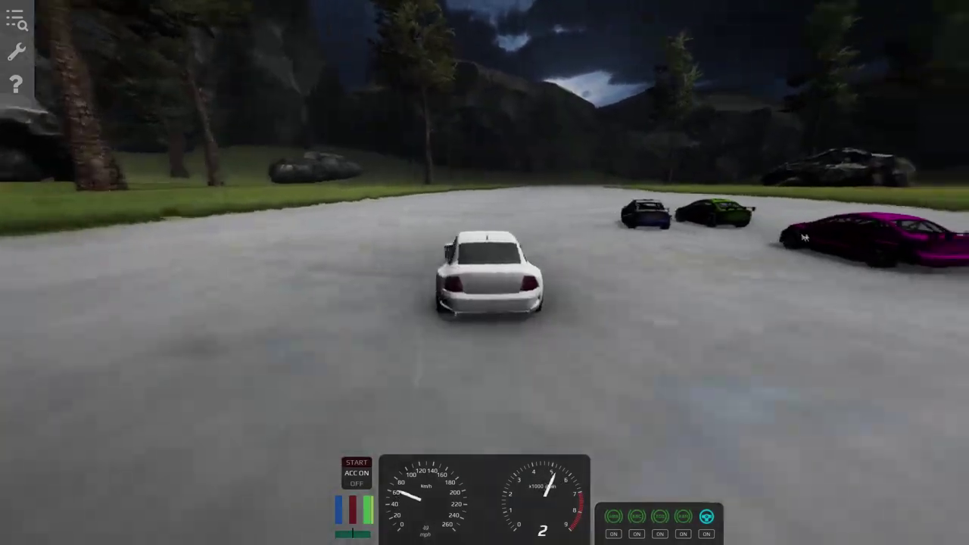
Test the race against the waypoint cars, orbiting the chase camera and cycling through the cockpit, hood and chase views.
drag(804, 238, 836, 219)
right_drag(835, 218, 735, 232)
scroll(737, 232, down, 8)
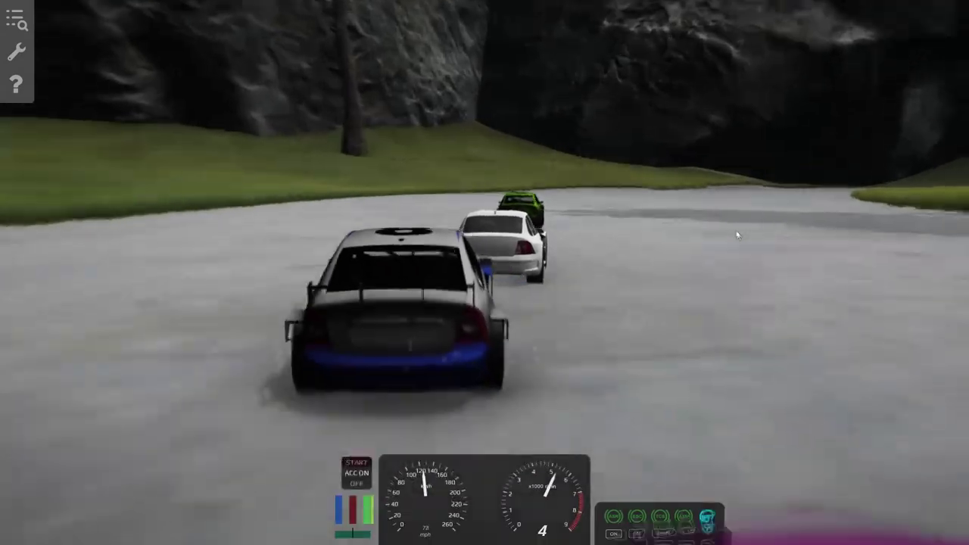
key(c)
key(c)
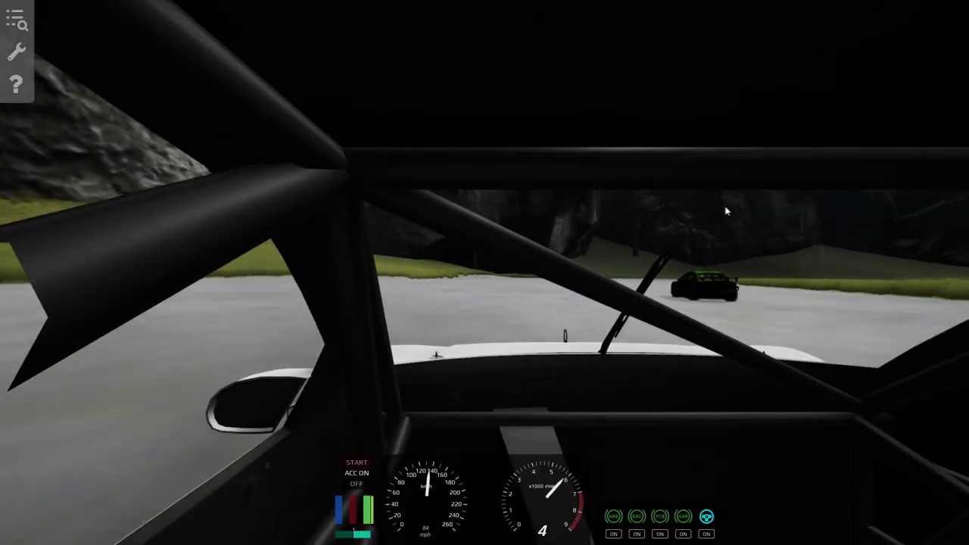
key(c)
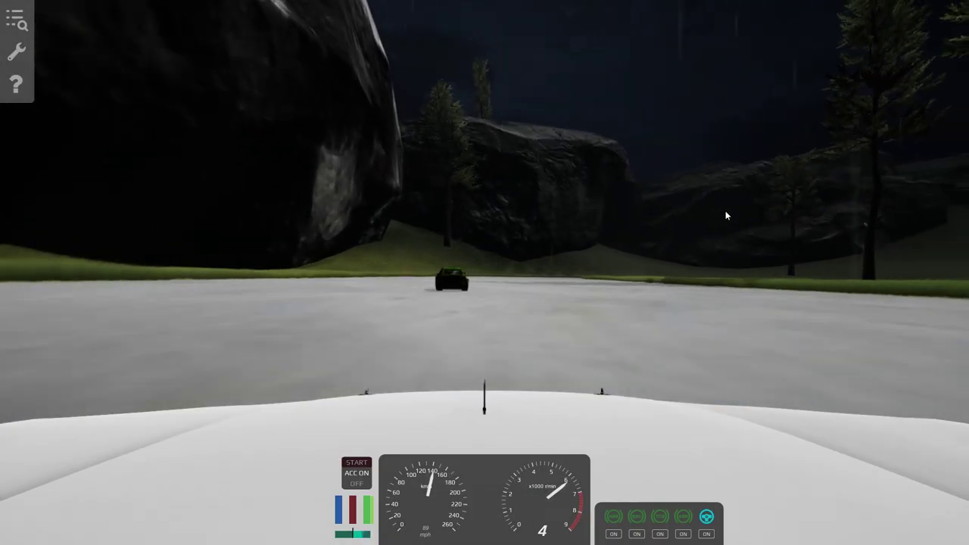
key(c)
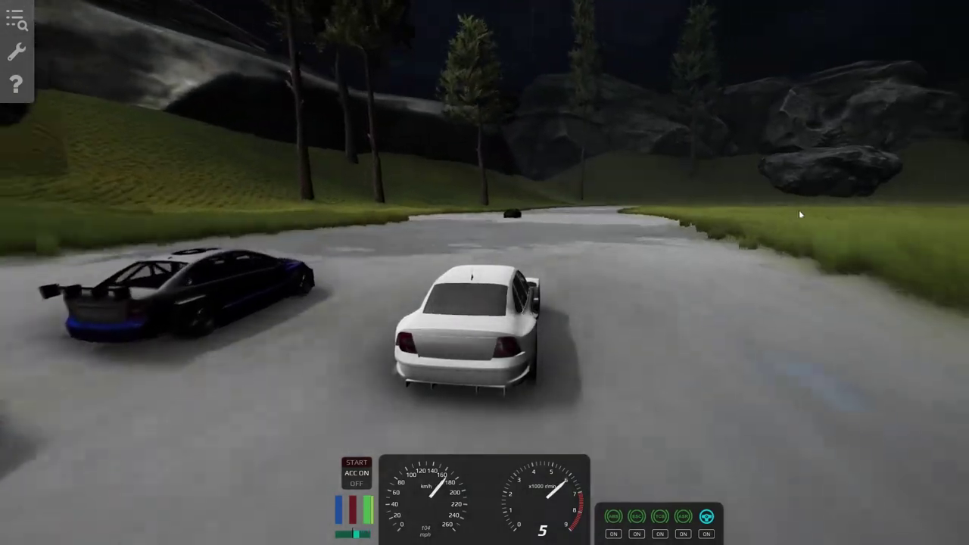
key(d)
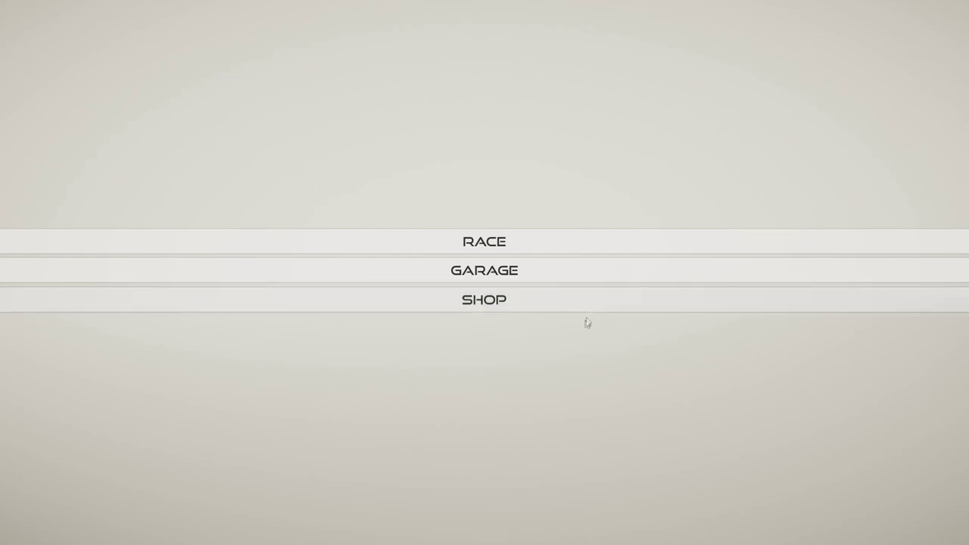
Enter the garage of the racing game and preview Car 1 through Car 5.
click(448, 269)
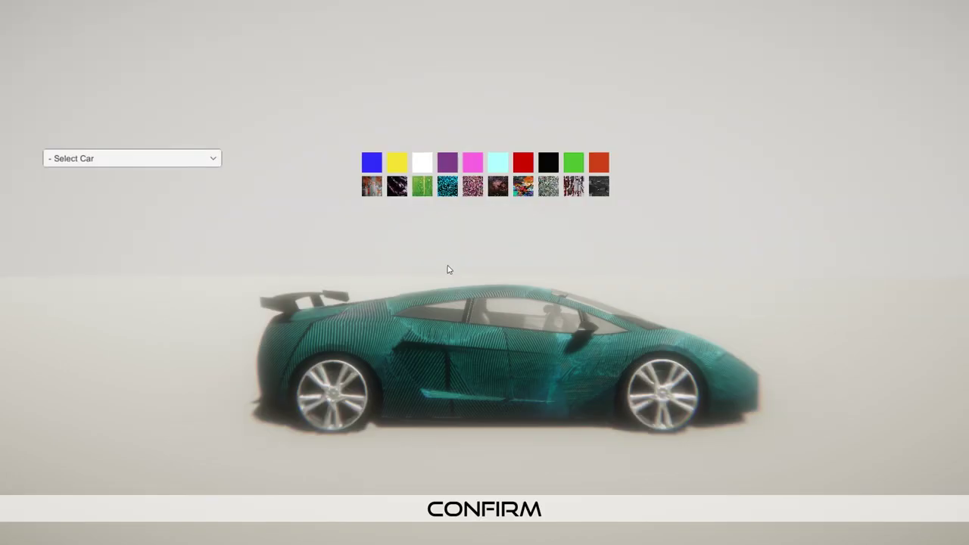
click(146, 159)
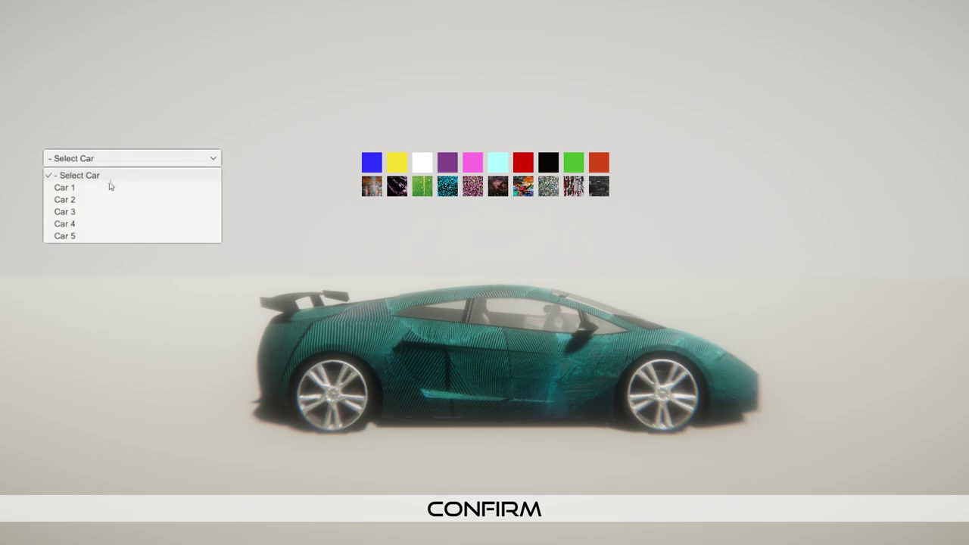
click(90, 190)
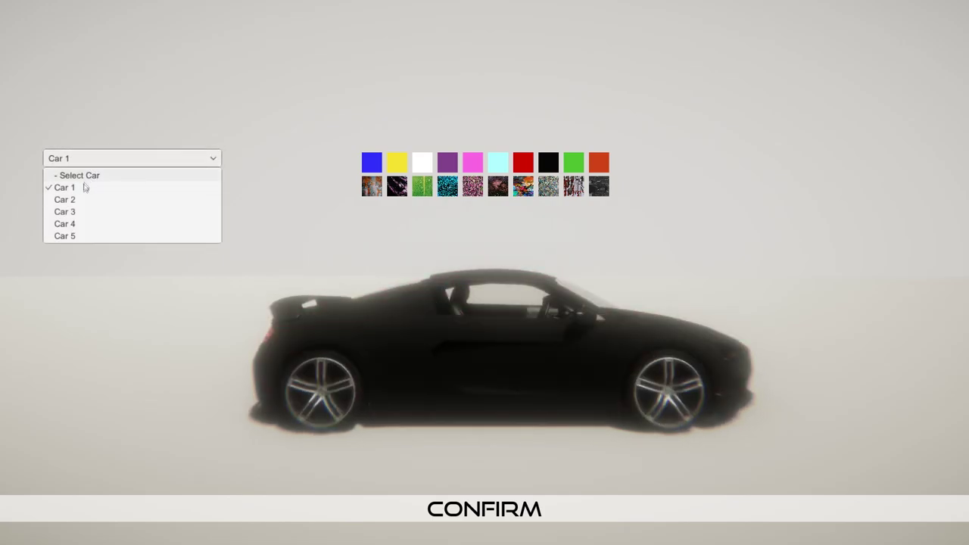
click(76, 201)
click(108, 161)
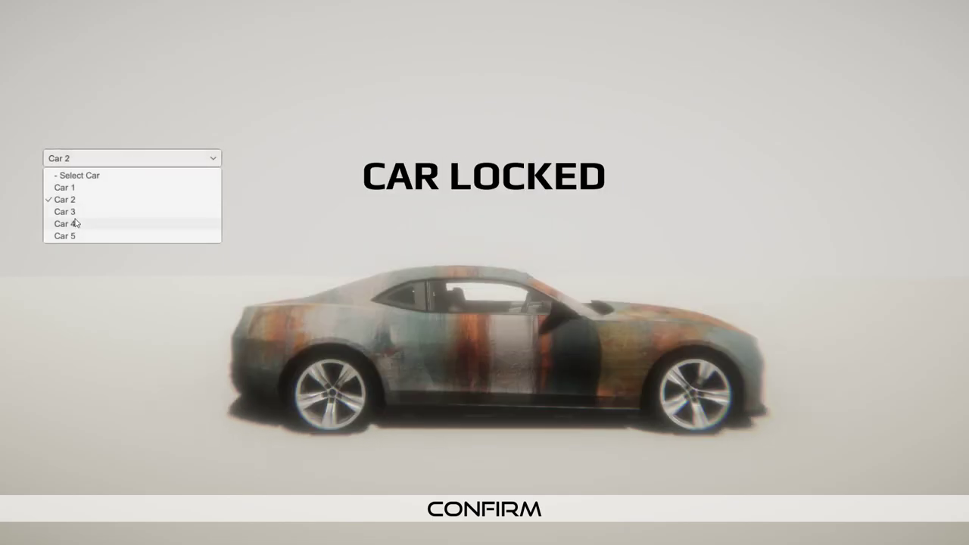
click(90, 210)
click(77, 224)
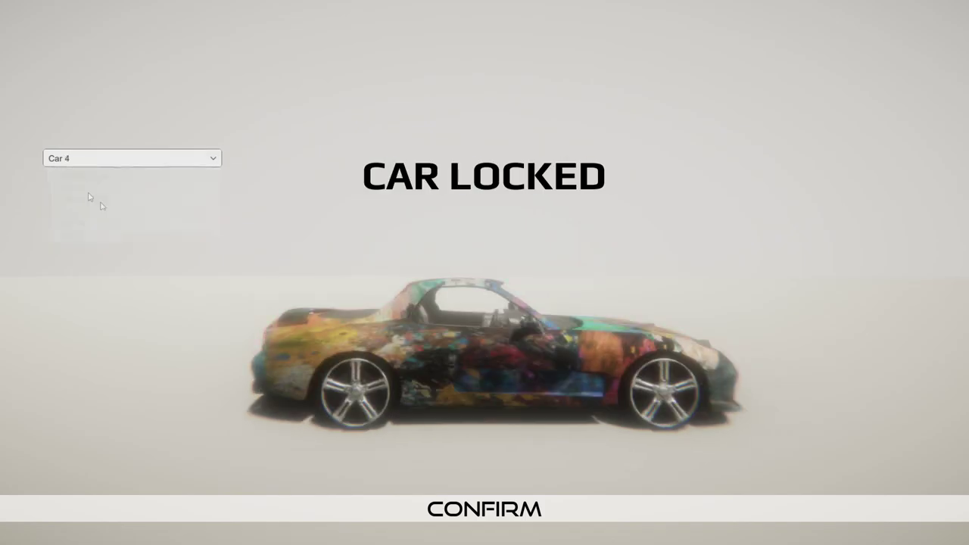
click(106, 160)
click(95, 236)
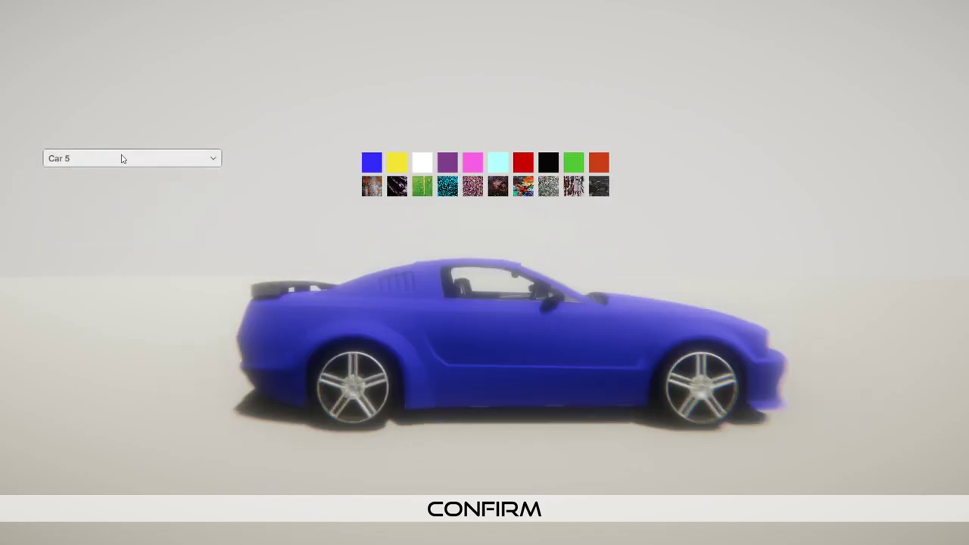
Select Car 1 and try the solid paint colours from yellow through green, finishing with orange.
click(79, 188)
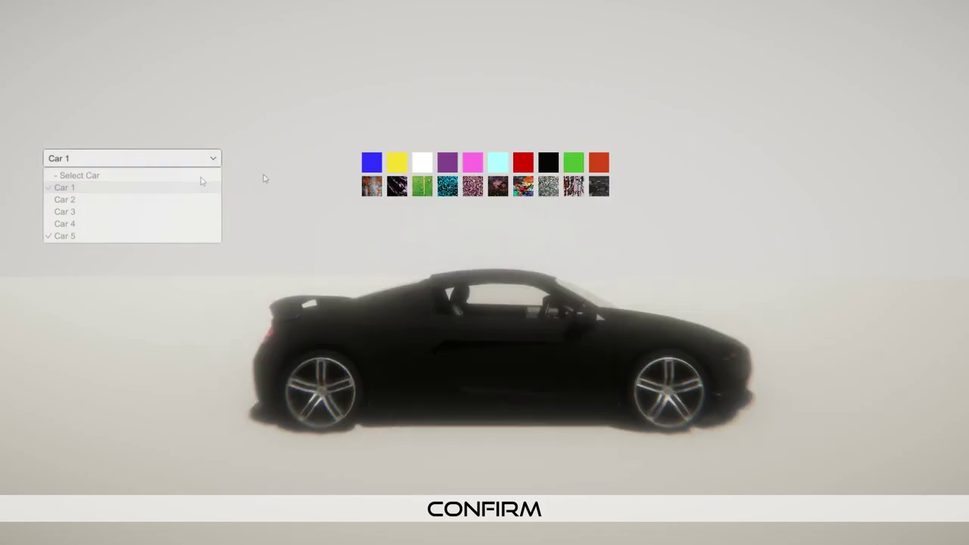
click(397, 163)
click(421, 165)
click(454, 166)
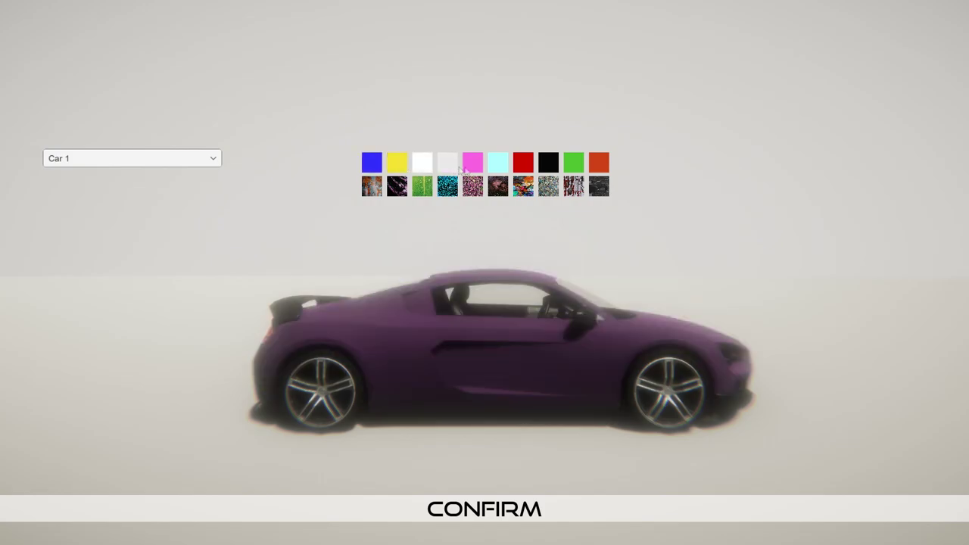
click(474, 165)
click(498, 165)
click(523, 165)
click(548, 165)
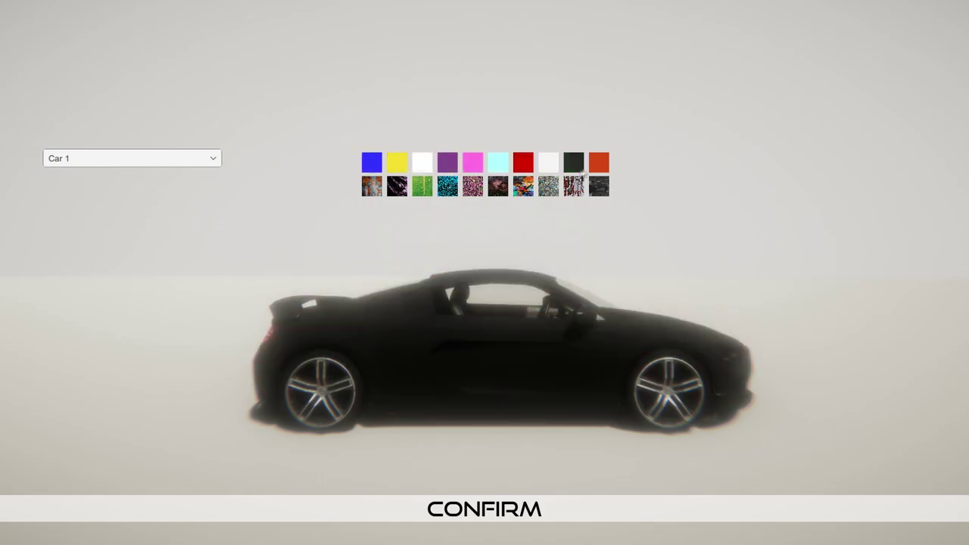
click(574, 165)
click(598, 168)
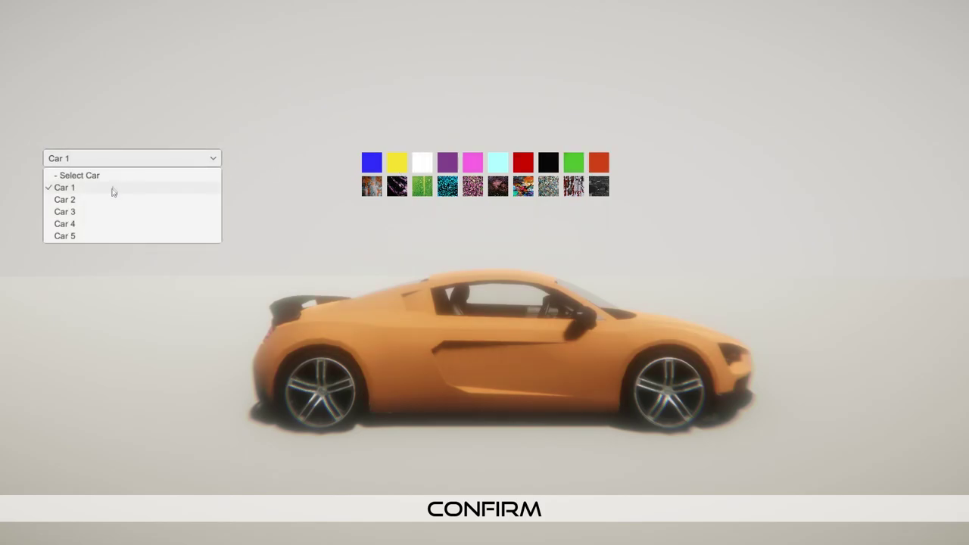
Switch to Car 2 and on to Car 3, trying Car 3 in the solid paint colours from blue to orange.
click(103, 200)
click(75, 212)
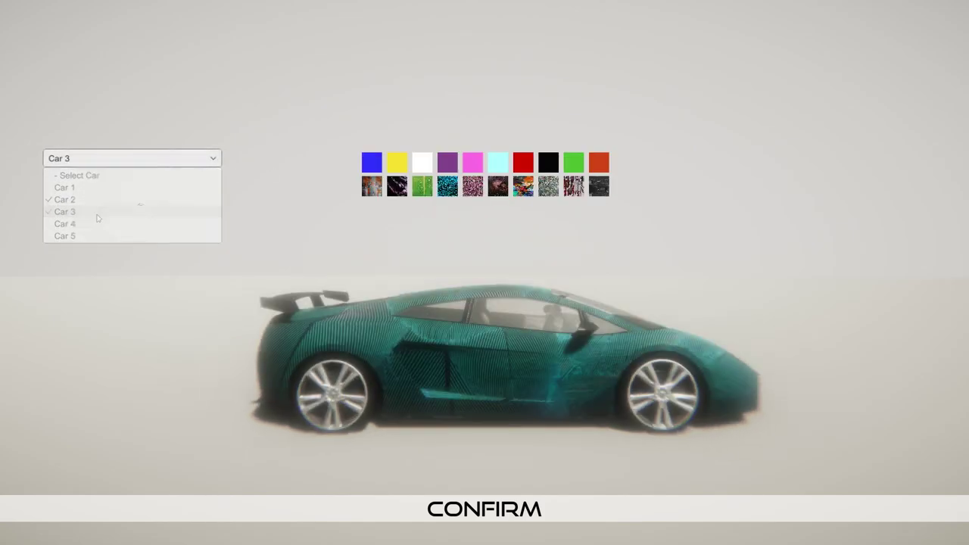
click(369, 165)
click(398, 163)
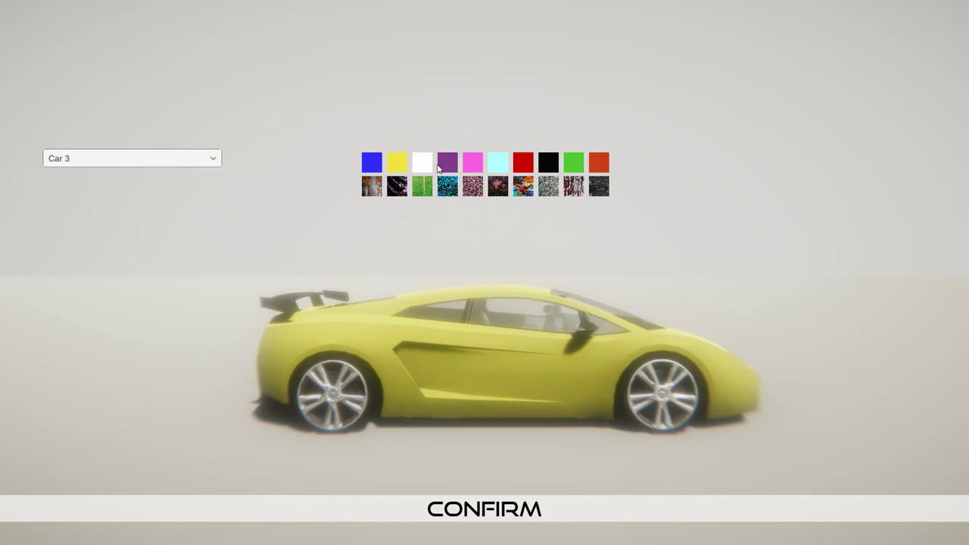
click(444, 166)
click(476, 165)
click(498, 165)
click(523, 165)
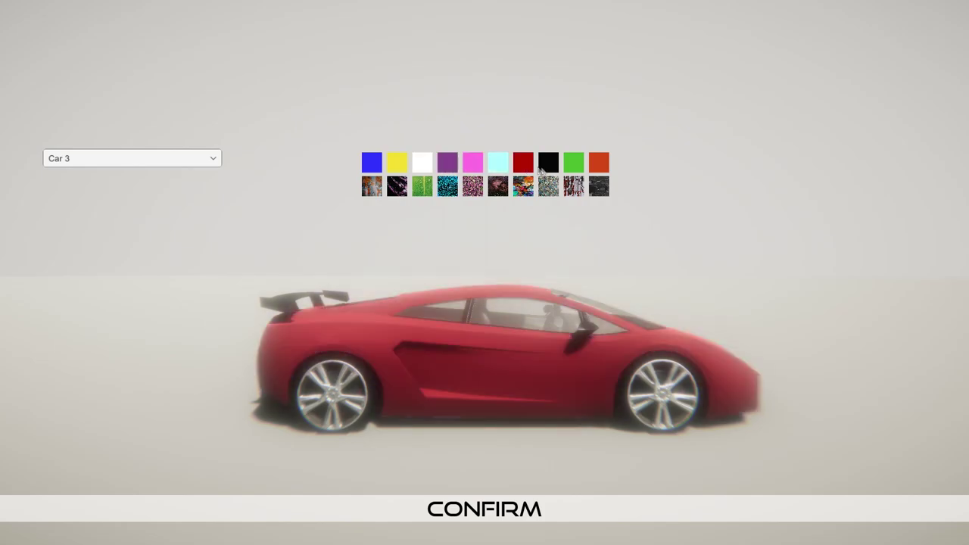
click(548, 165)
click(573, 165)
click(590, 168)
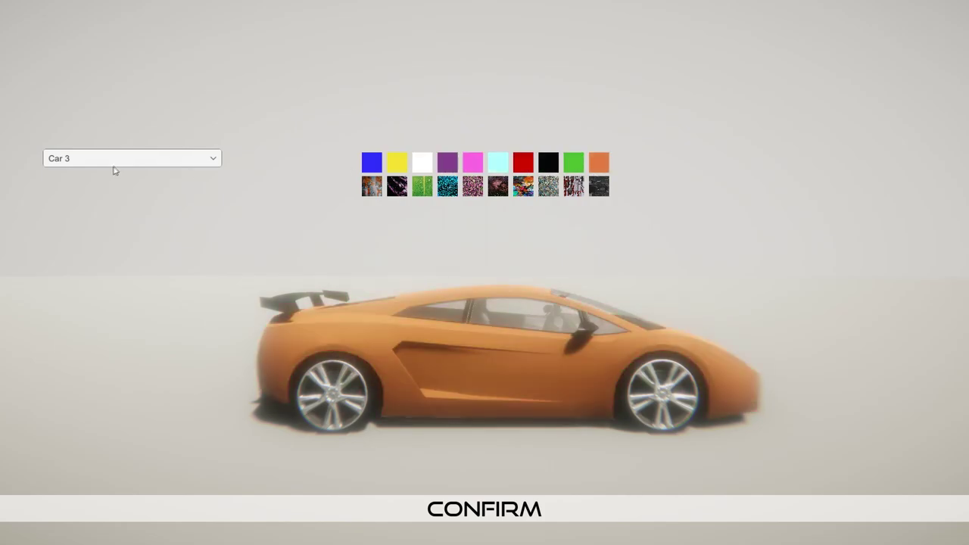
Select Car 5, try yellow paint on it and finish with red.
click(72, 237)
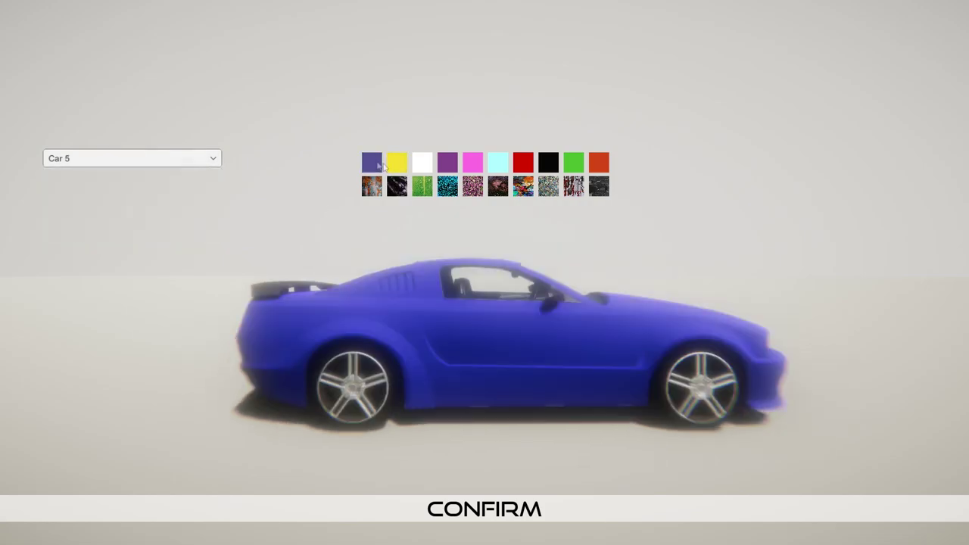
click(406, 168)
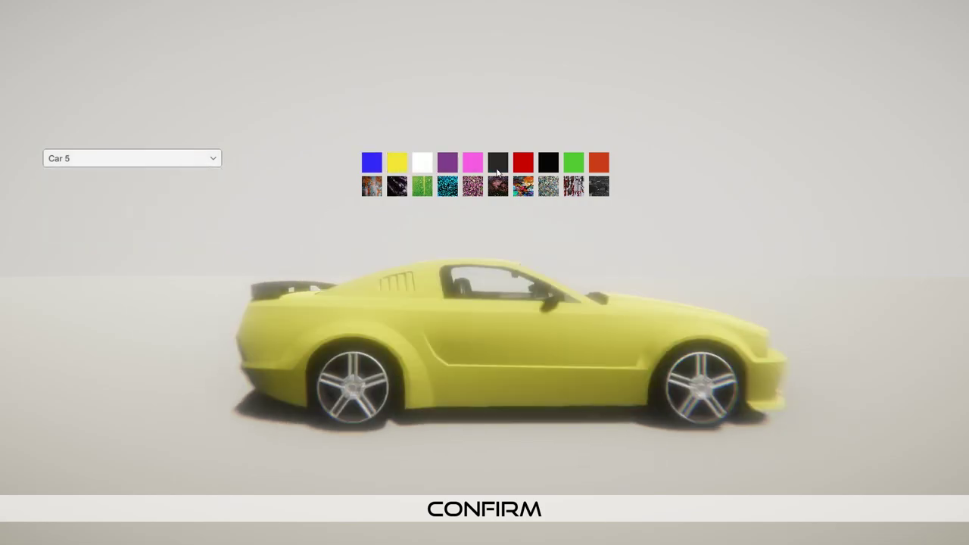
click(525, 167)
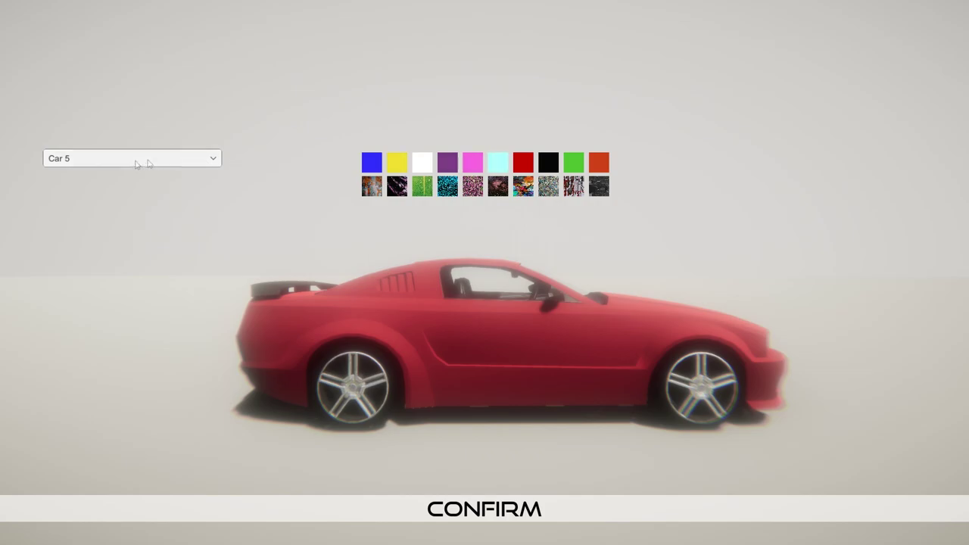
Select Car 3 again, paint it black and confirm it as the race car.
click(70, 213)
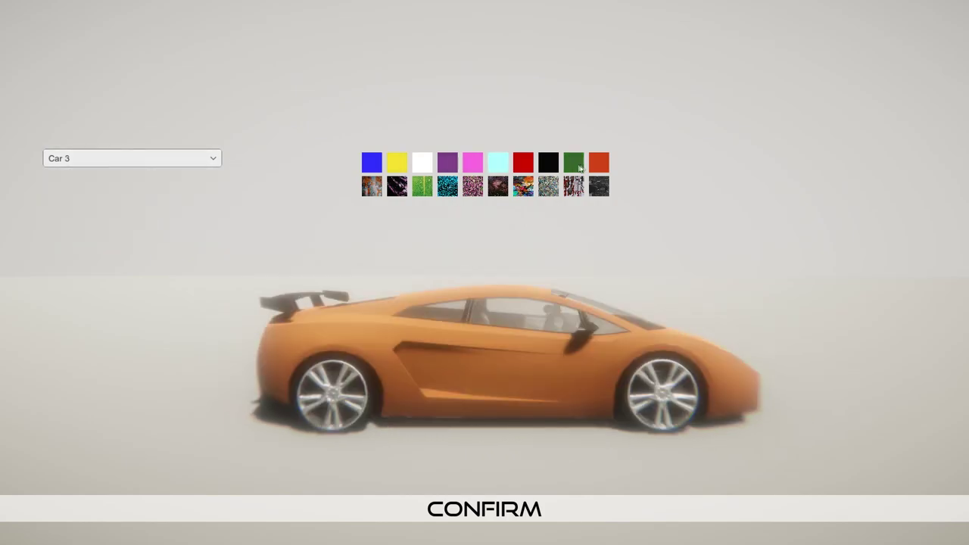
click(555, 167)
click(504, 509)
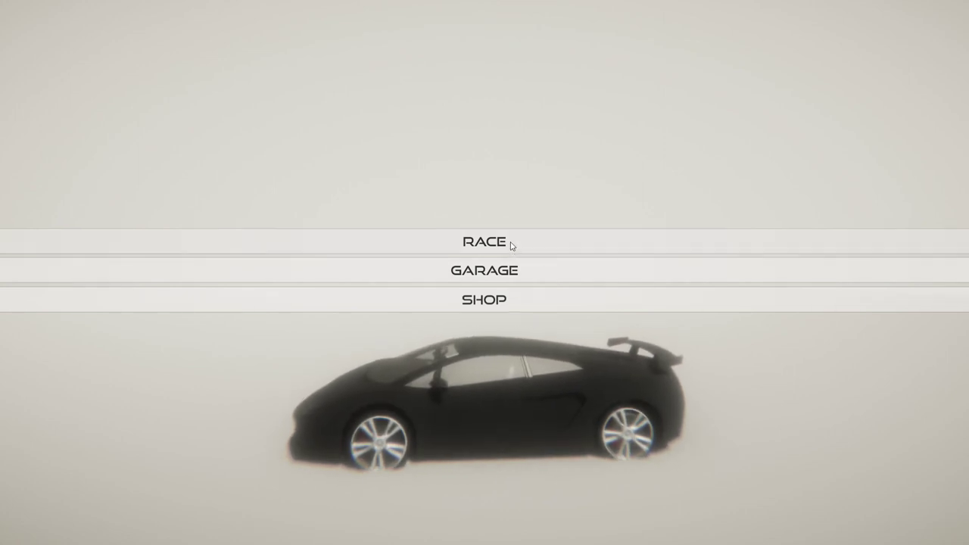
Start the Wood Sprint (Short) race, drive off while orbiting the camera around the car, and pause the race.
click(510, 243)
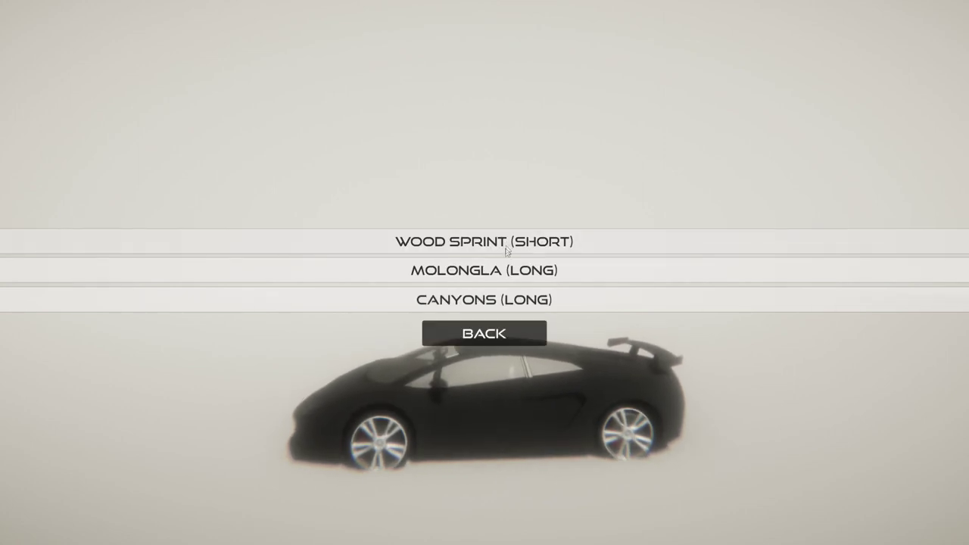
click(588, 250)
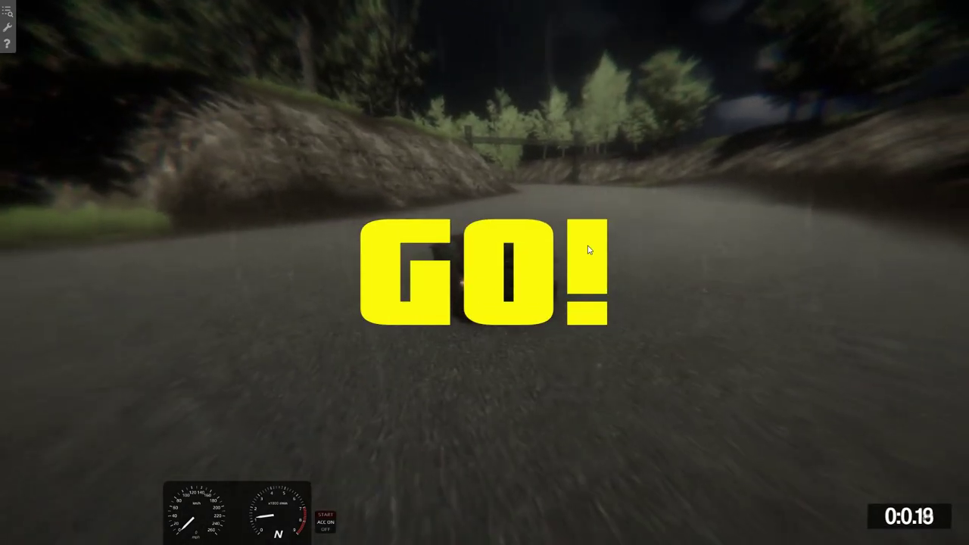
key(w)
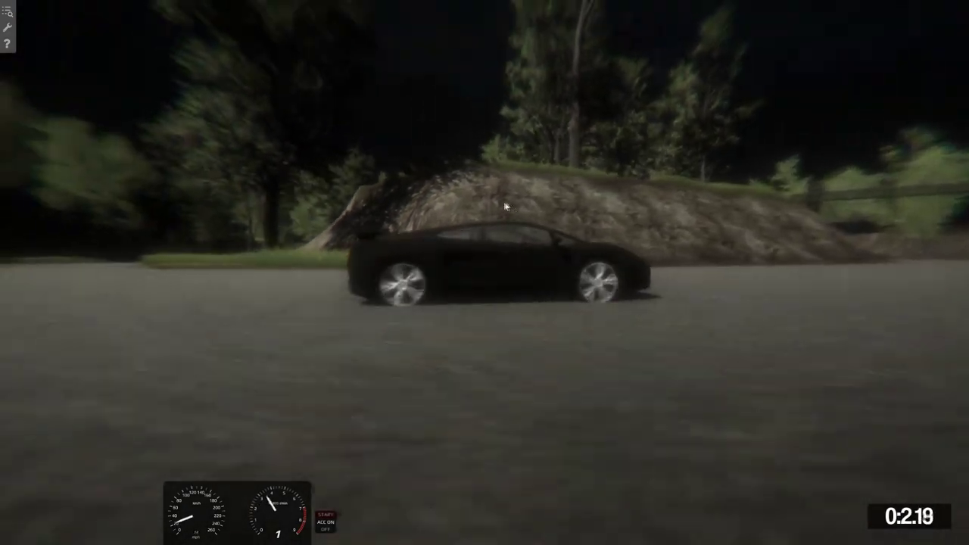
drag(454, 211, 367, 203)
key(Escape)
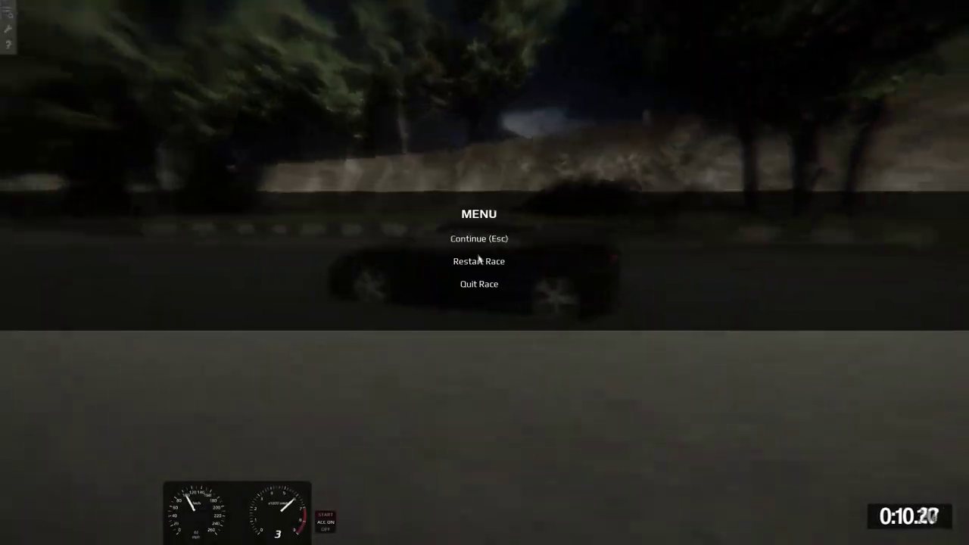